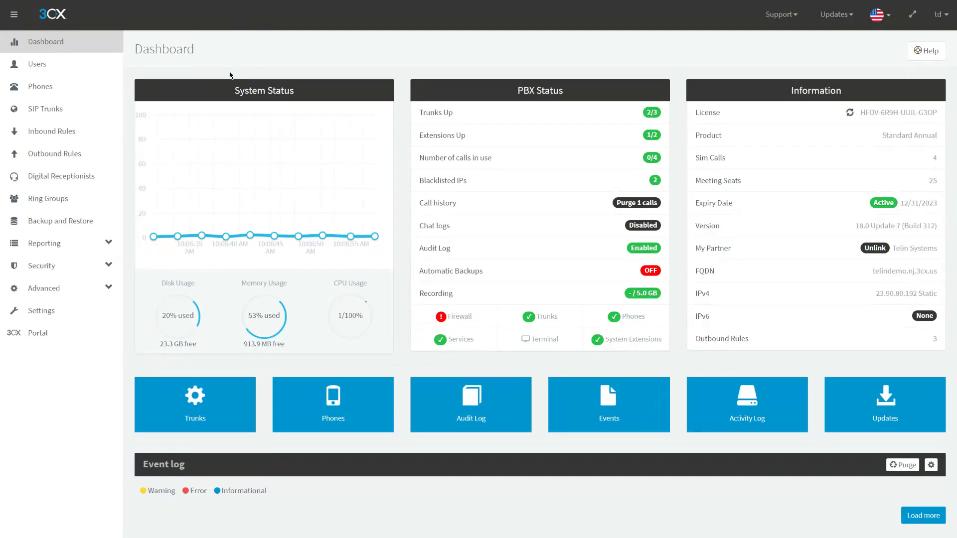
- Open the Users page listing extensions 100 and 101
{"action": "left_click", "coordinate": [40, 64]}
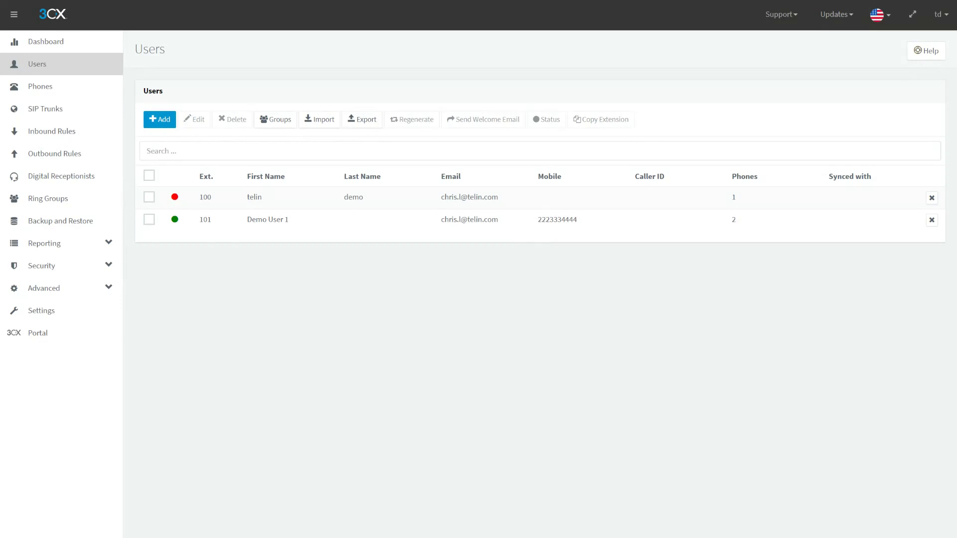
- Check extension 101's Options tab down to Call Recording (Recording off), then return to the dashboard
{"action": "double_click", "coordinate": [225, 219]}
{"action": "left_click", "coordinate": [440, 94]}
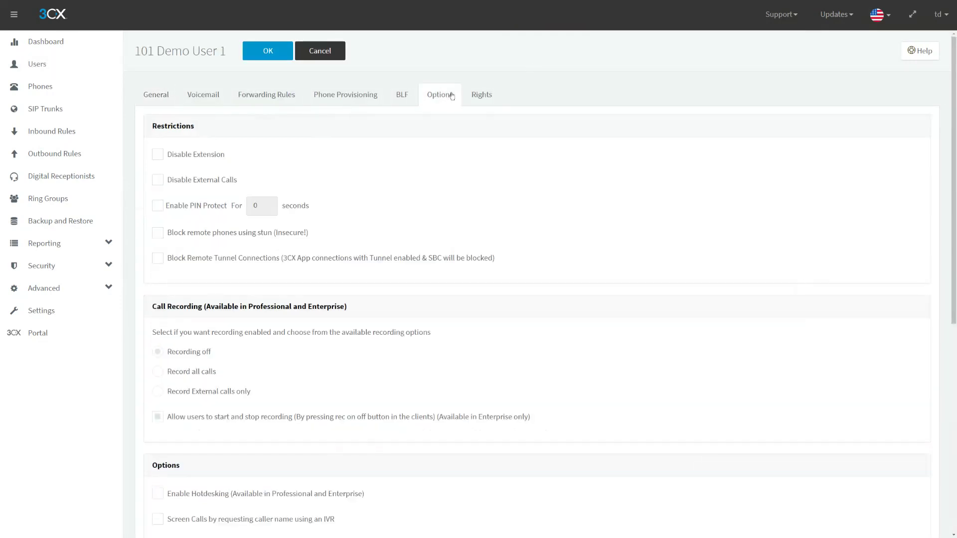
{"action": "scroll", "coordinate": [277, 349], "scroll_direction": "down", "scroll_amount": 2}
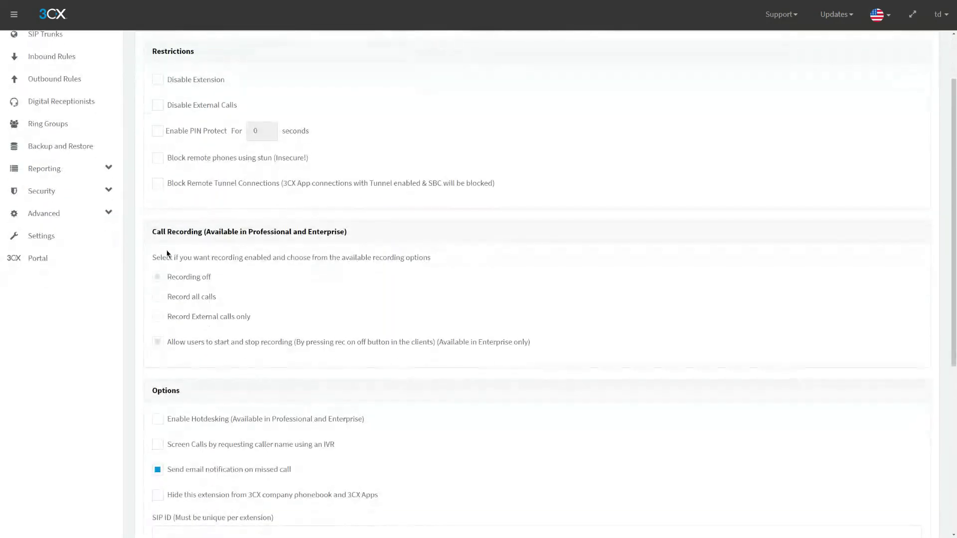
{"action": "left_click_drag", "start_coordinate": [146, 231], "coordinate": [362, 234]}
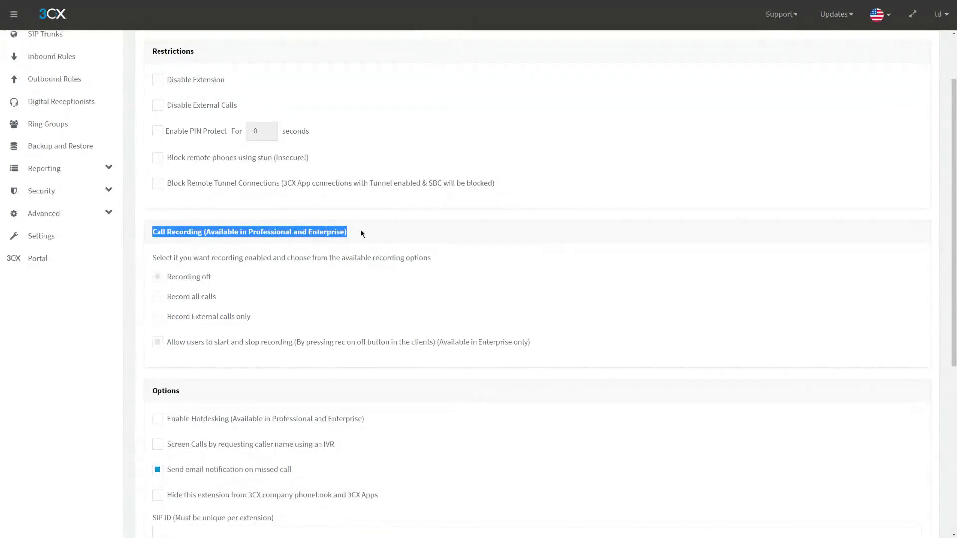
{"action": "left_click", "coordinate": [377, 230]}
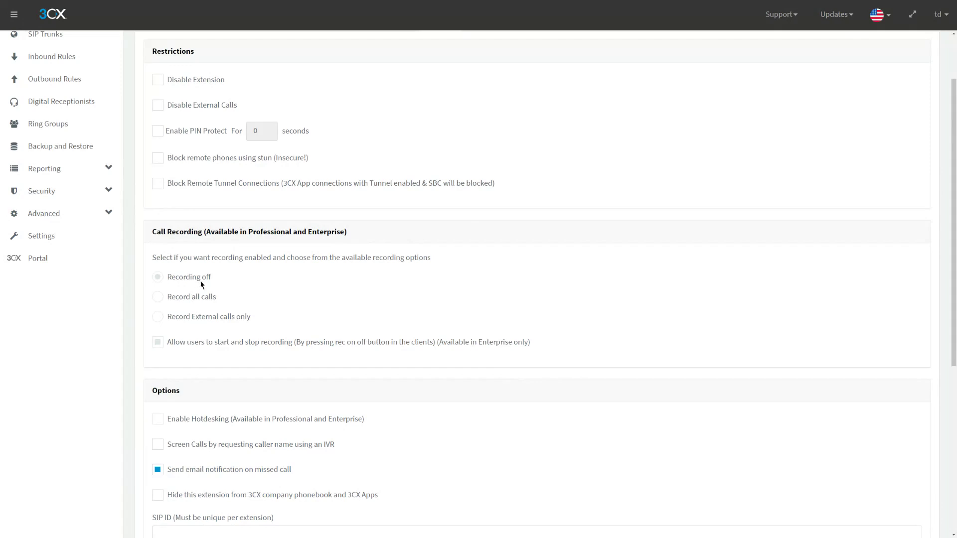
{"action": "scroll", "coordinate": [326, 111], "scroll_direction": "up", "scroll_amount": 2}
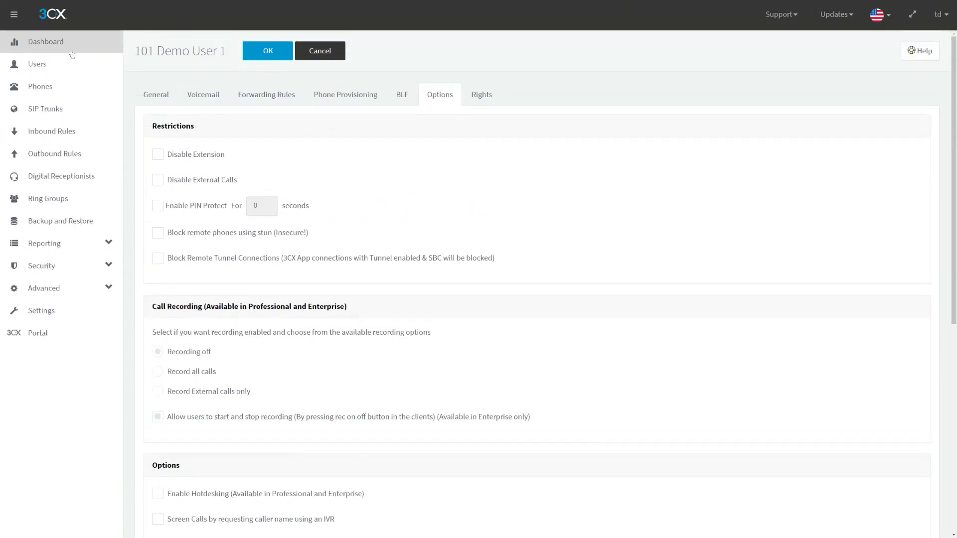
{"action": "left_click", "coordinate": [66, 42]}
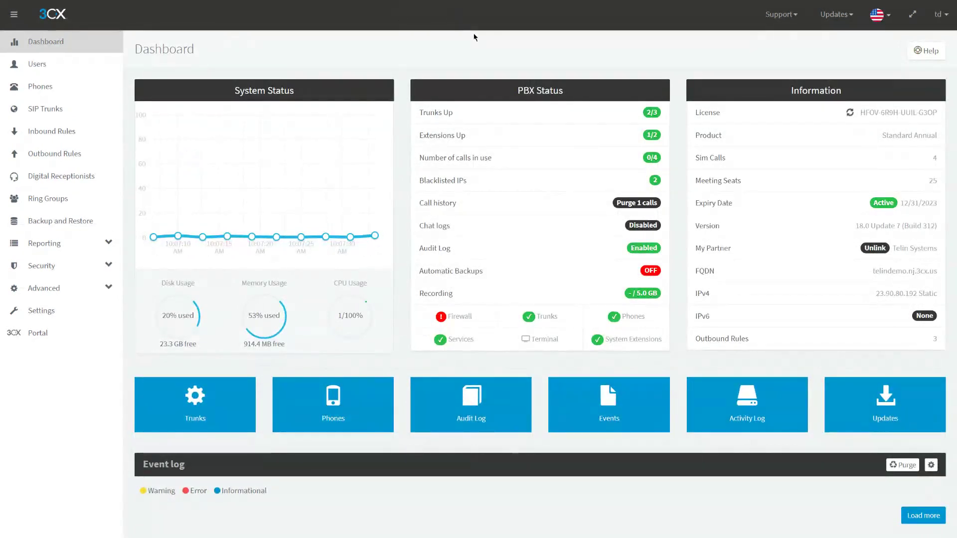
- Switch to the second phone system's admin tab and open its Recordings list
{"action": "key", "text": "F11"}
{"action": "key", "text": "ctrl+Tab"}
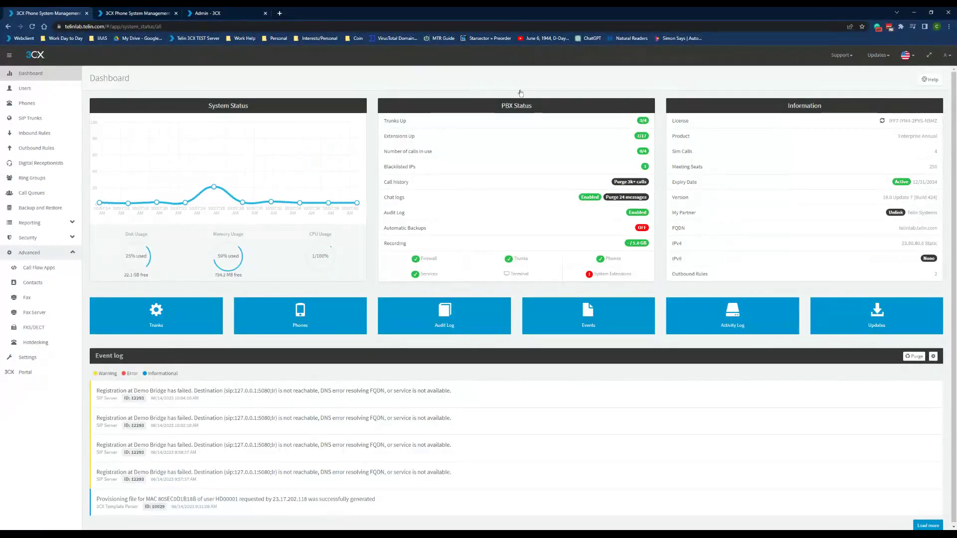
{"action": "key", "text": "F11"}
{"action": "left_click", "coordinate": [455, 201]}
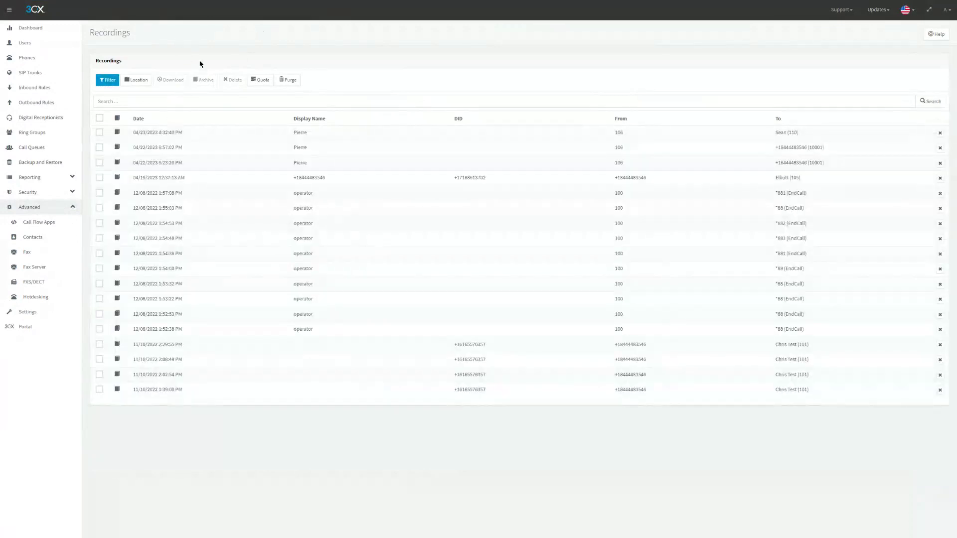
- Inspect the Recording Quota settings, toggling the 75% email alert on and off, and cancel
{"action": "left_click", "coordinate": [260, 80]}
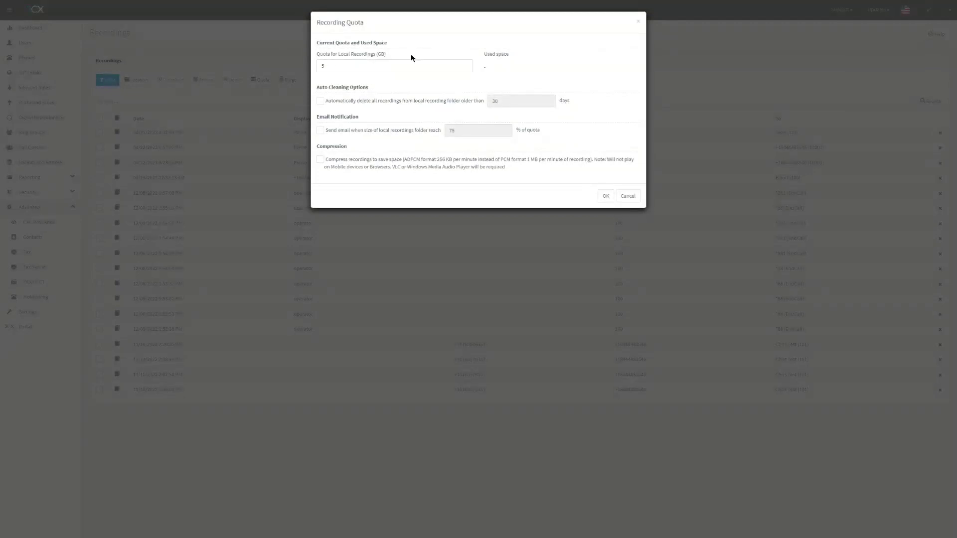
{"action": "left_click_drag", "start_coordinate": [483, 53], "coordinate": [511, 75]}
{"action": "left_click", "coordinate": [511, 75]}
{"action": "left_click", "coordinate": [358, 131]}
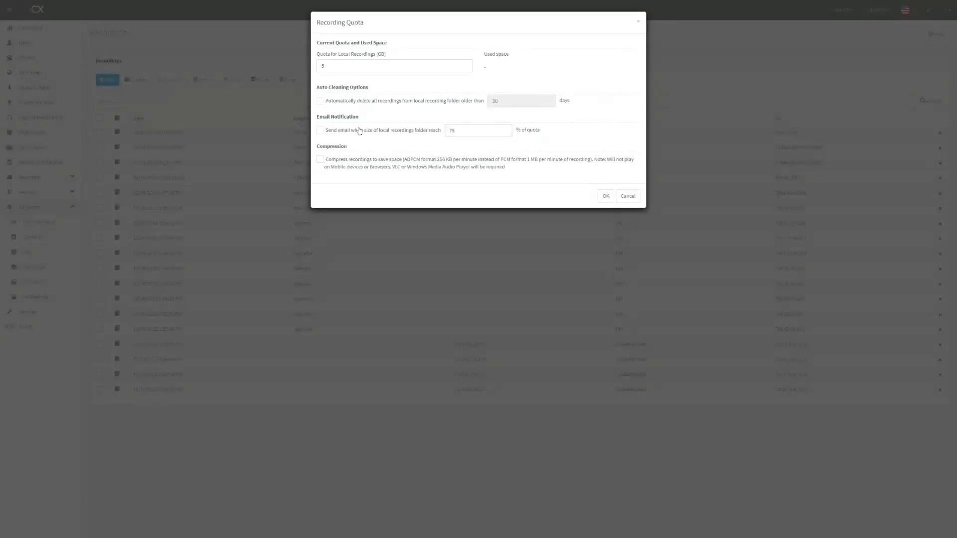
{"action": "left_click", "coordinate": [504, 133]}
{"action": "left_click", "coordinate": [338, 132]}
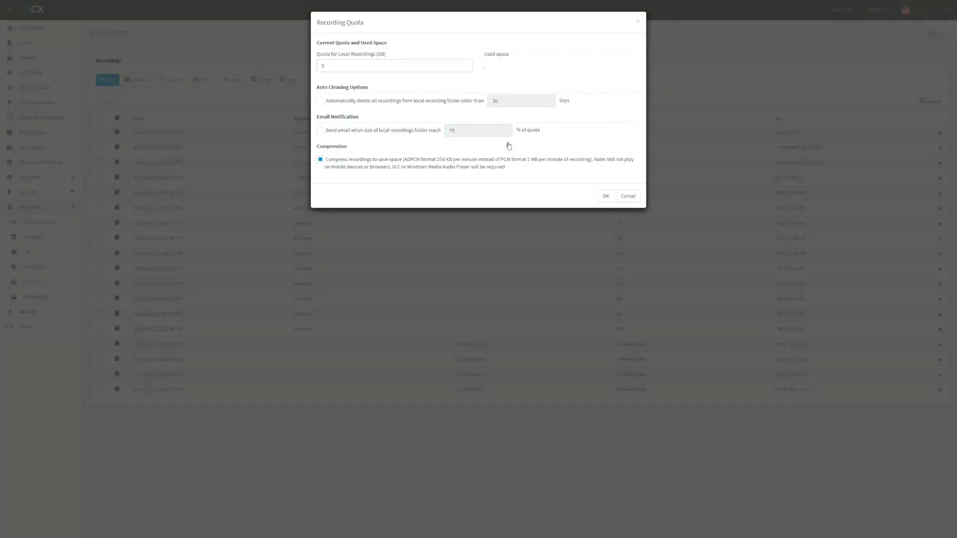
{"action": "left_click", "coordinate": [627, 196]}
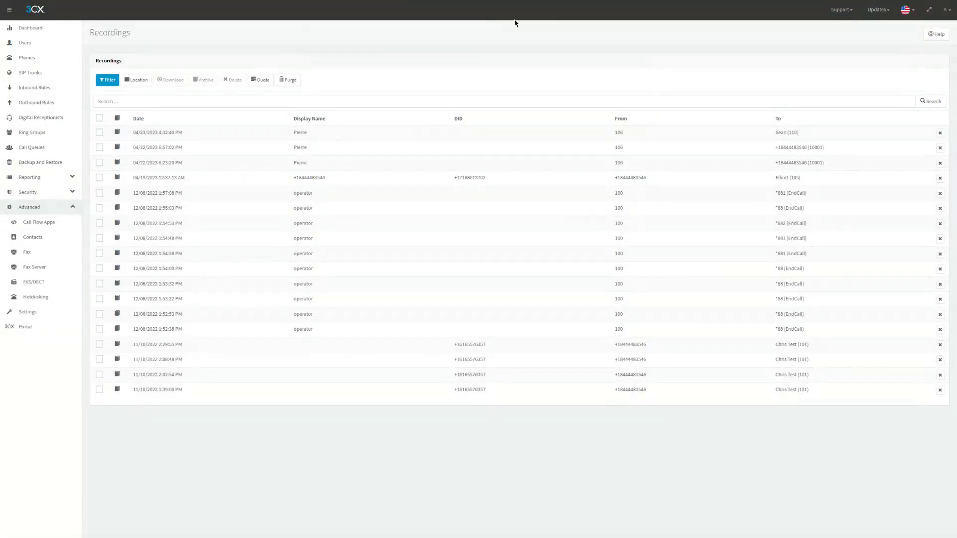
{"action": "left_click", "coordinate": [131, 11]}
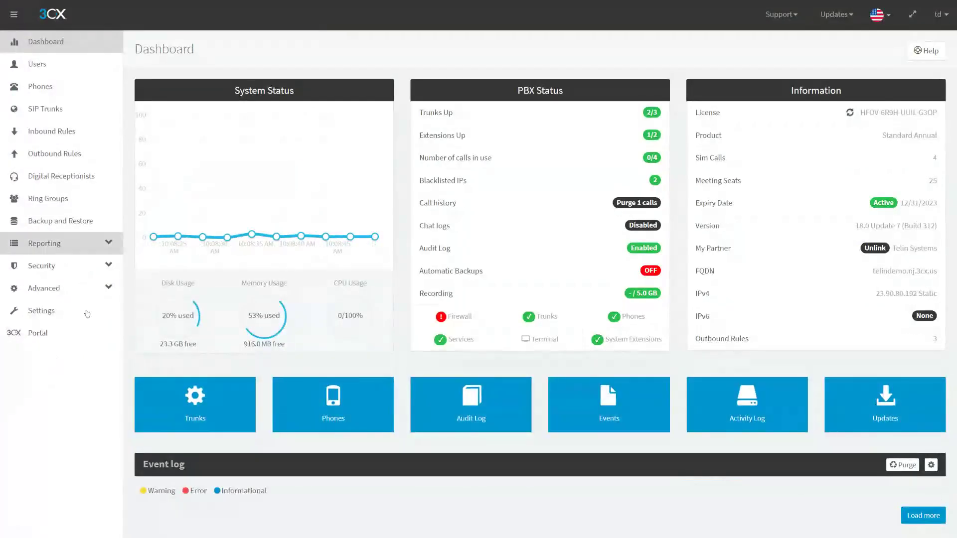
{"action": "left_click", "coordinate": [82, 355]}
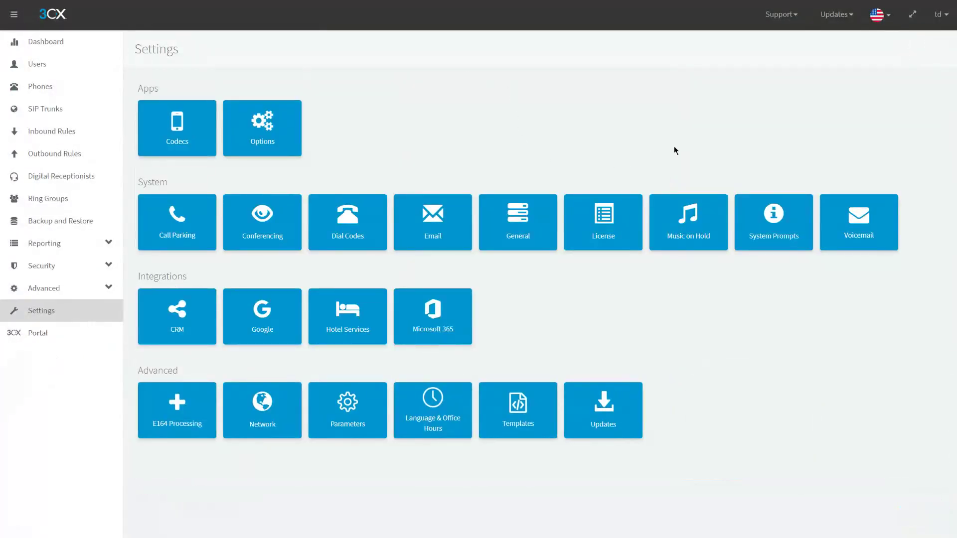
{"action": "left_click", "coordinate": [463, 241]}
{"action": "left_click", "coordinate": [233, 104]}
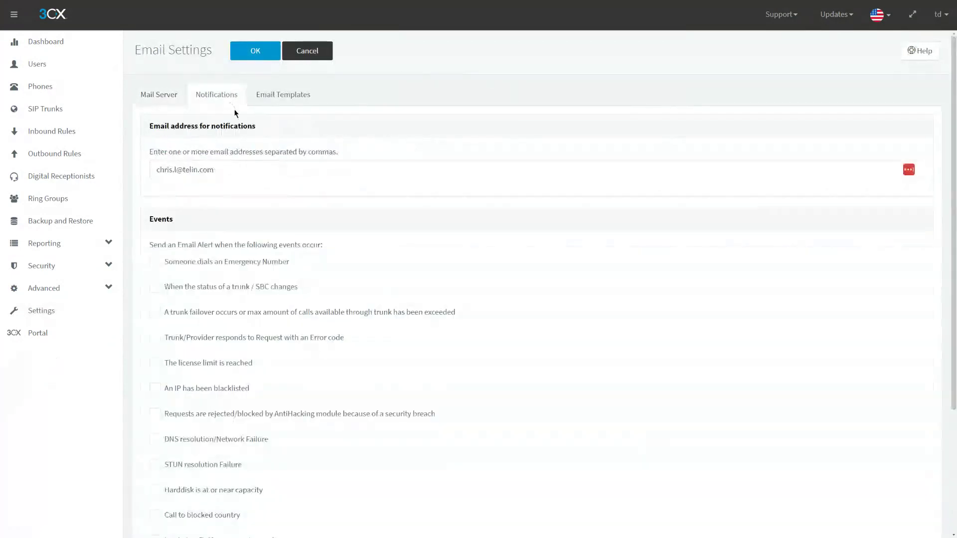
{"action": "left_click_drag", "start_coordinate": [214, 170], "coordinate": [136, 163]}
{"action": "left_click", "coordinate": [260, 141]}
{"action": "scroll", "coordinate": [220, 250], "scroll_direction": "down", "scroll_amount": 2}
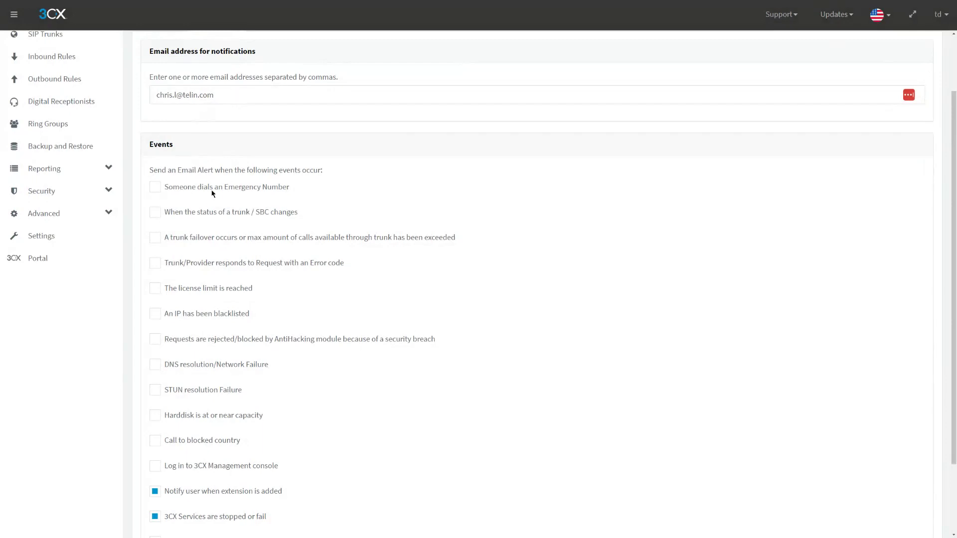
{"action": "scroll", "coordinate": [227, 249], "scroll_direction": "down", "scroll_amount": 2}
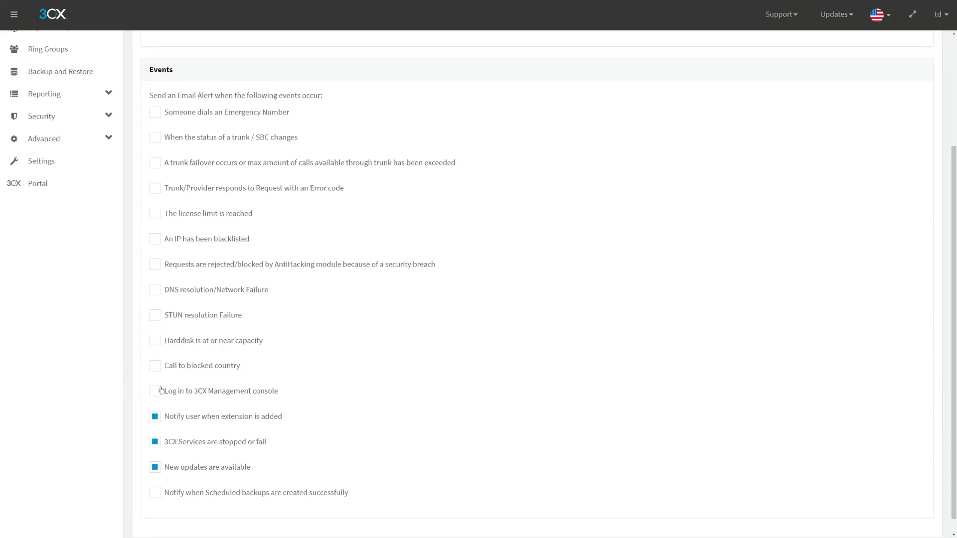
{"action": "scroll", "coordinate": [364, 374], "scroll_direction": "up", "scroll_amount": 1}
{"action": "scroll", "coordinate": [364, 375], "scroll_direction": "up", "scroll_amount": 4}
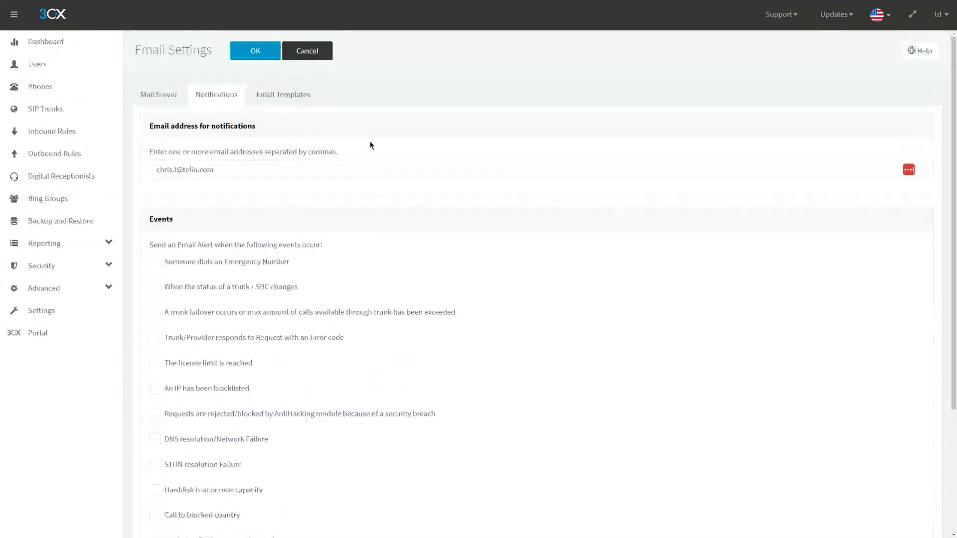
{"action": "left_click", "coordinate": [306, 49]}
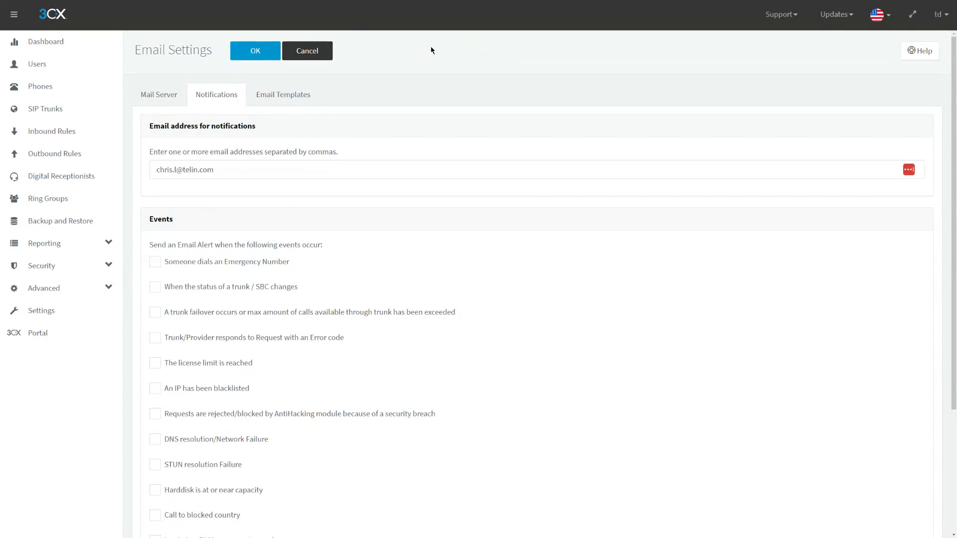
{"action": "key", "text": "F11"}
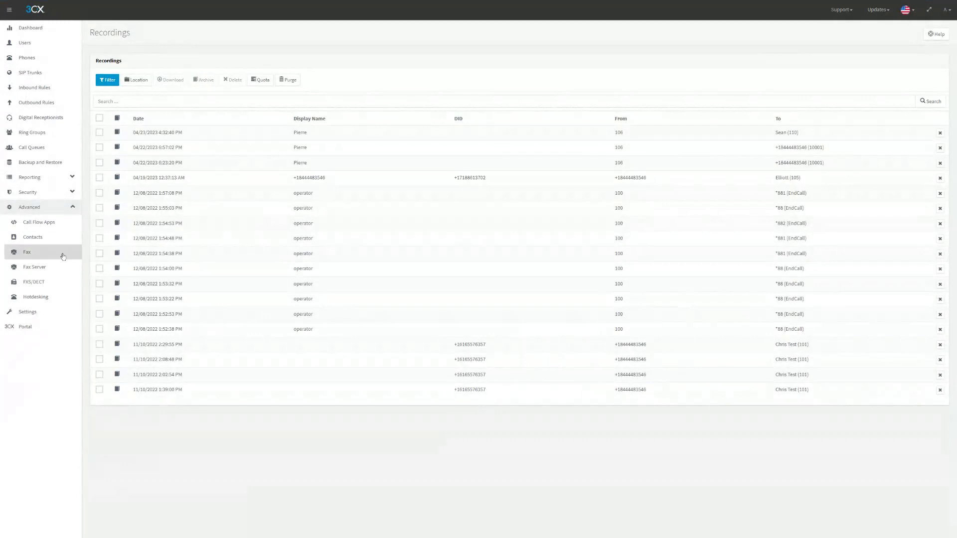
- Open the Hotdesking page and dismiss the new hotdesking phone form without adding one
{"action": "left_click", "coordinate": [56, 296]}
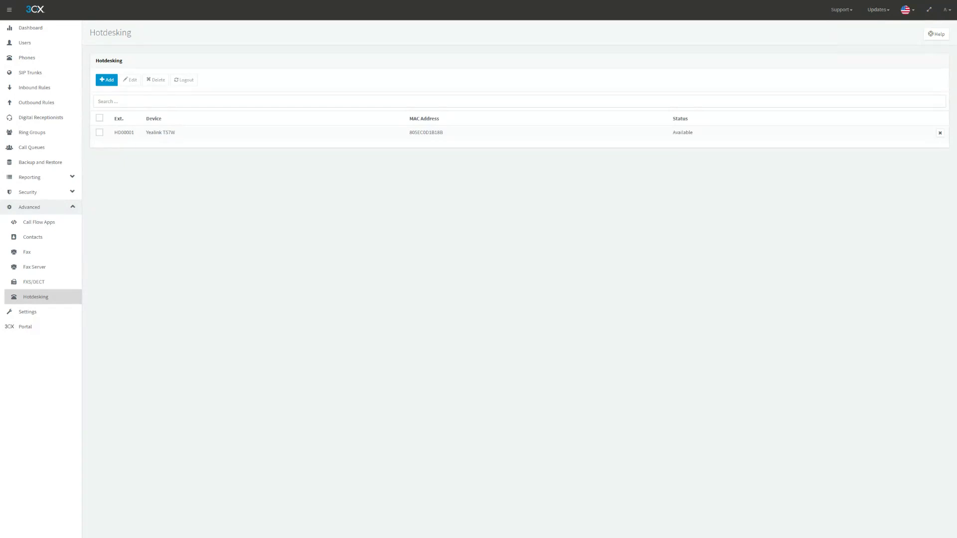
{"action": "left_click", "coordinate": [106, 80]}
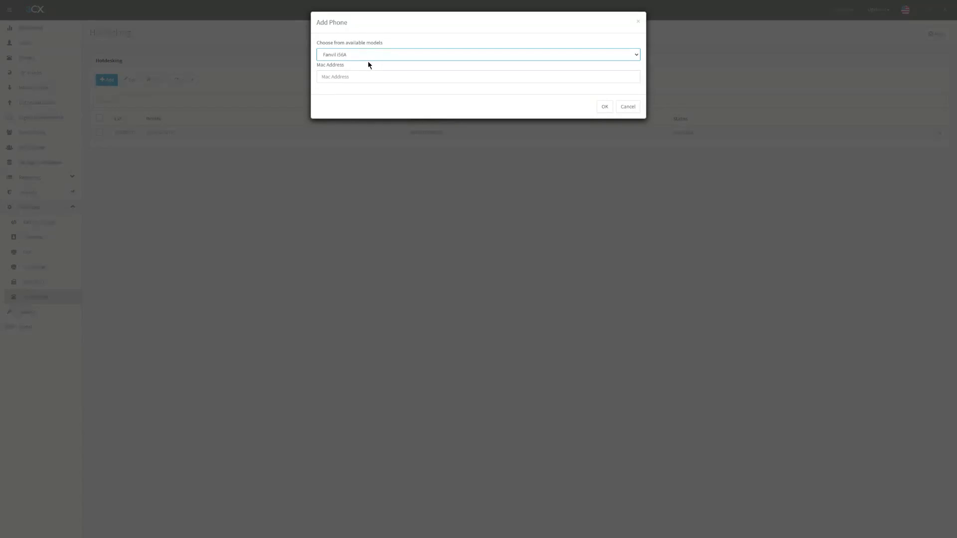
{"action": "left_click", "coordinate": [638, 21]}
- Review HD00001's hotdesking settings and leave them without saving
{"action": "double_click", "coordinate": [114, 132]}
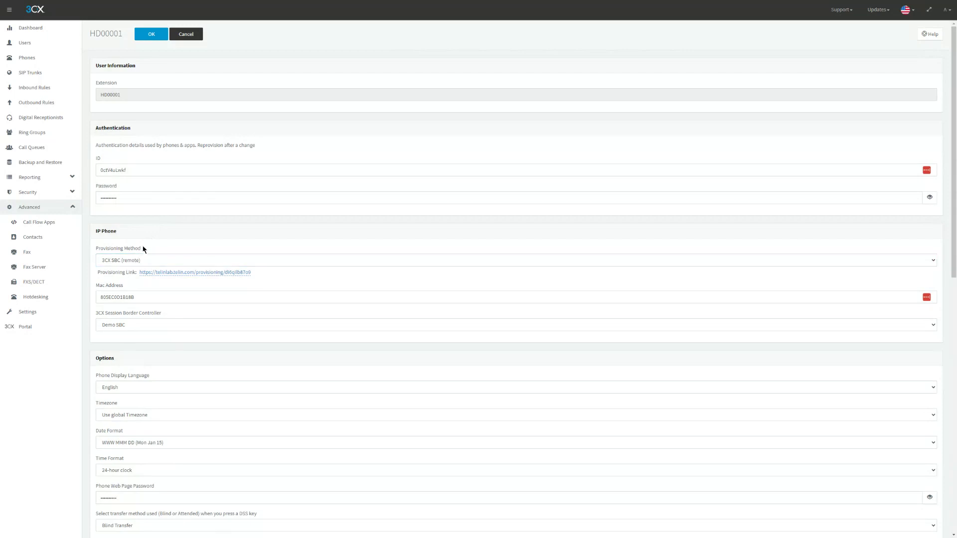
{"action": "scroll", "coordinate": [155, 249], "scroll_direction": "down", "scroll_amount": 5}
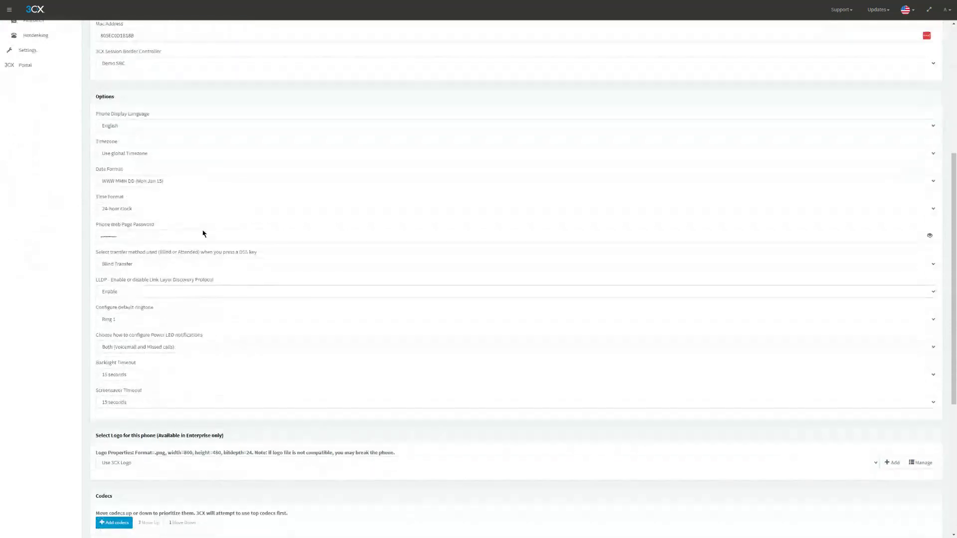
{"action": "scroll", "coordinate": [189, 471], "scroll_direction": "down", "scroll_amount": 1}
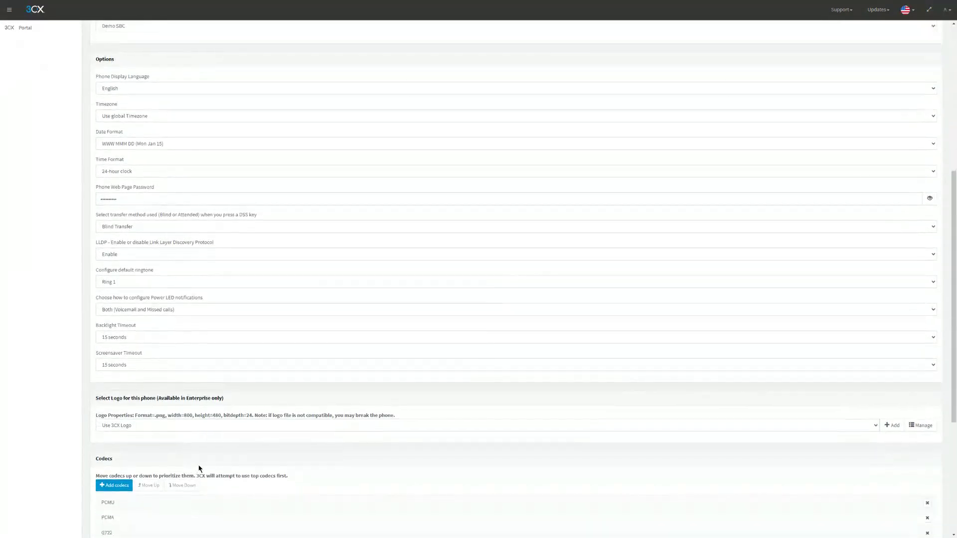
{"action": "scroll", "coordinate": [178, 238], "scroll_direction": "up", "scroll_amount": 6}
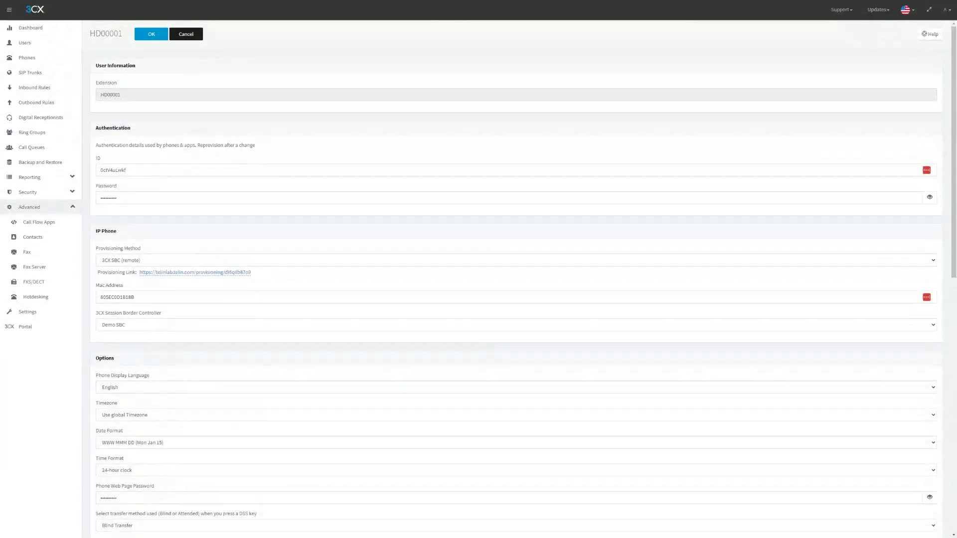
{"action": "left_click", "coordinate": [188, 37]}
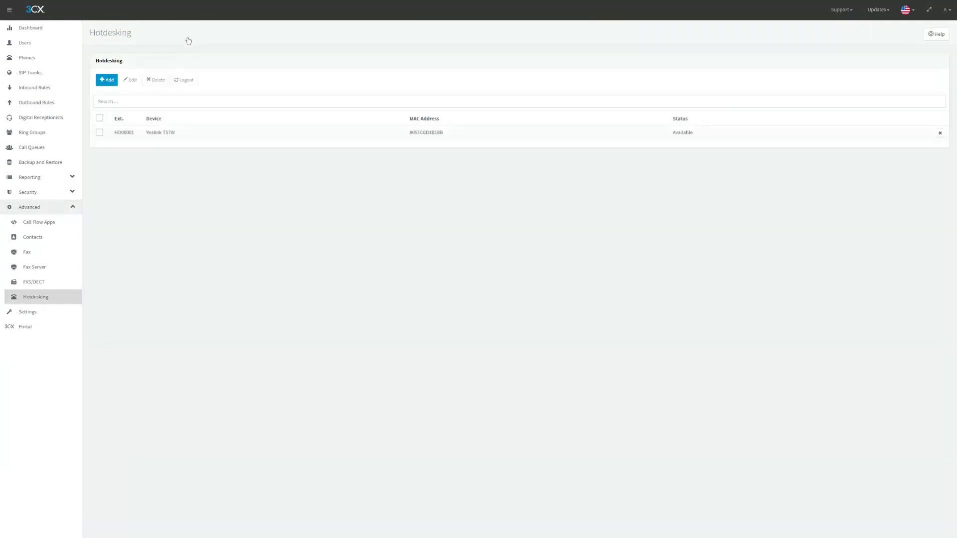
- Tick the checkbox on the HD00001 row in the Hotdesking list
{"action": "left_click", "coordinate": [99, 139]}
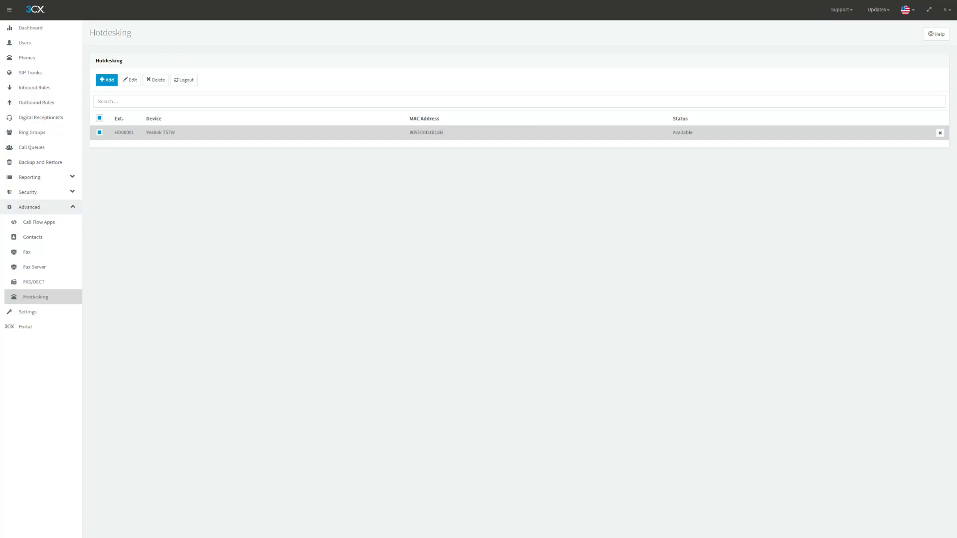
- Deselect and reselect the HD00001 hotdesking entry, then go to the users list
{"action": "left_click", "coordinate": [99, 132]}
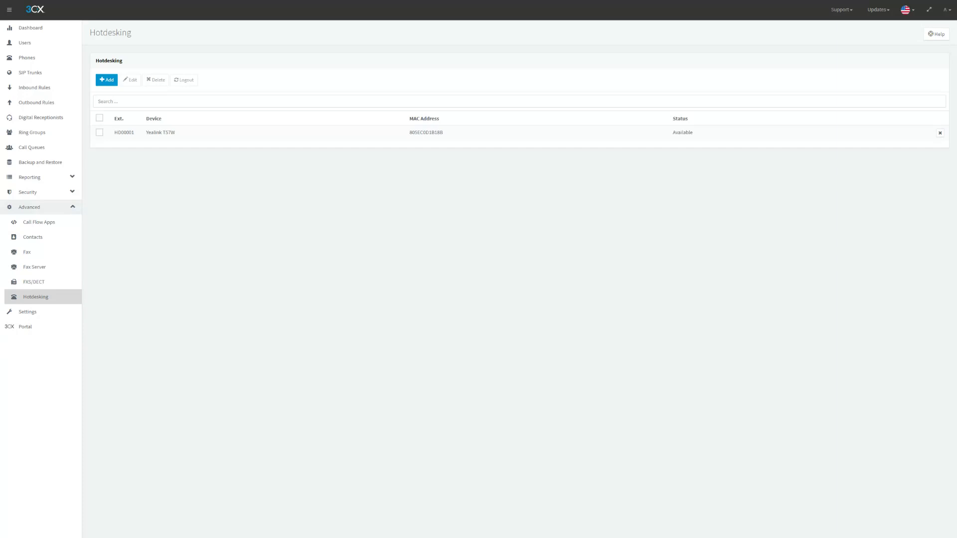
{"action": "left_click", "coordinate": [99, 132]}
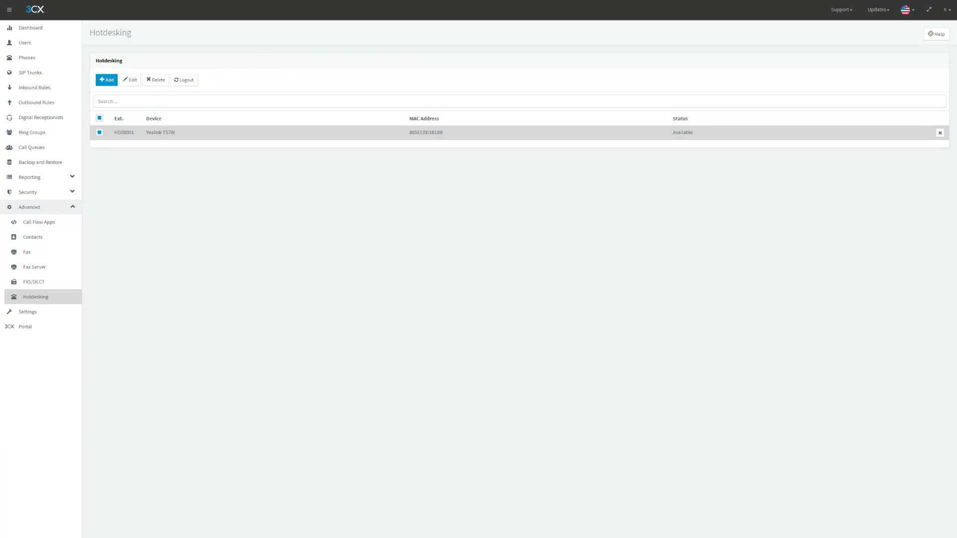
{"action": "left_click", "coordinate": [51, 48]}
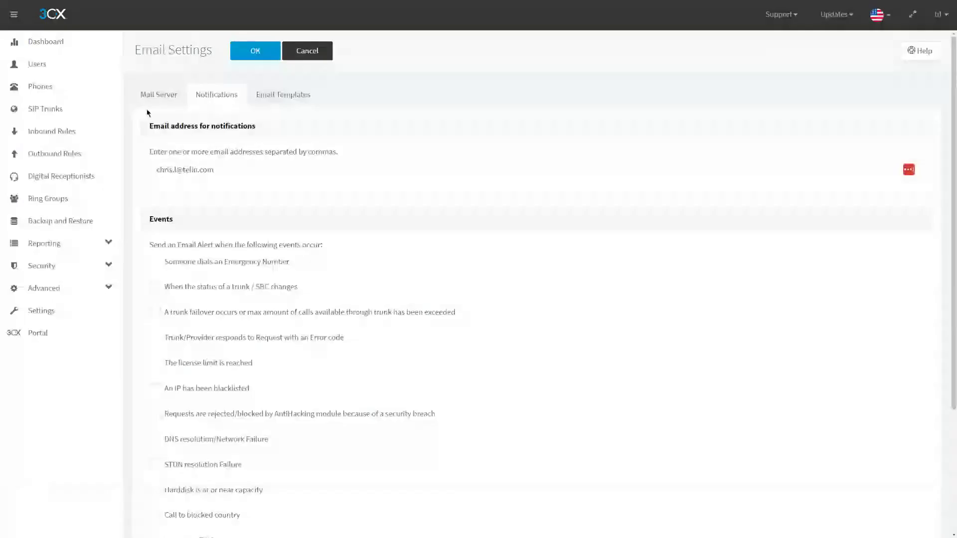
- Open 101 Demo User 1's Forwarding Rules and review the Available status internal calls timeout and destination
{"action": "left_click", "coordinate": [37, 64]}
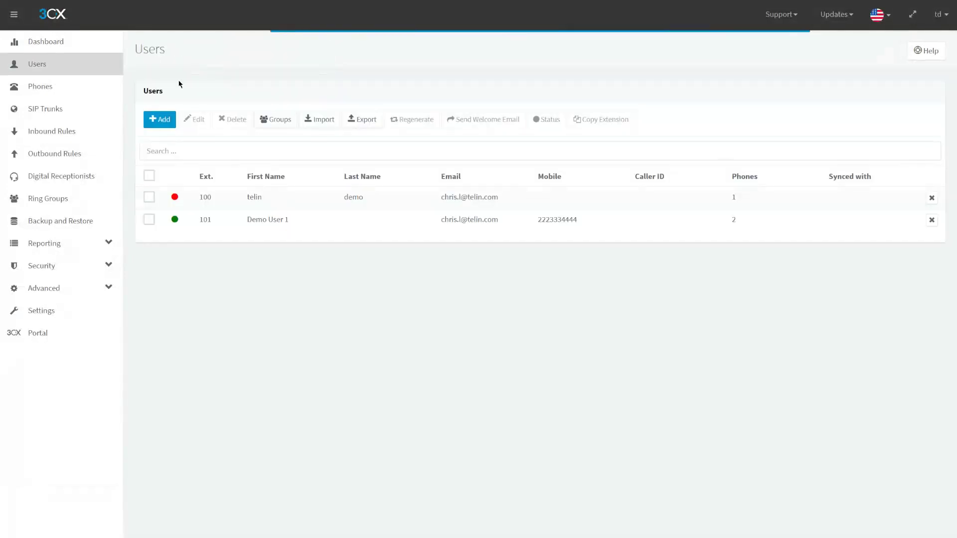
{"action": "double_click", "coordinate": [257, 231]}
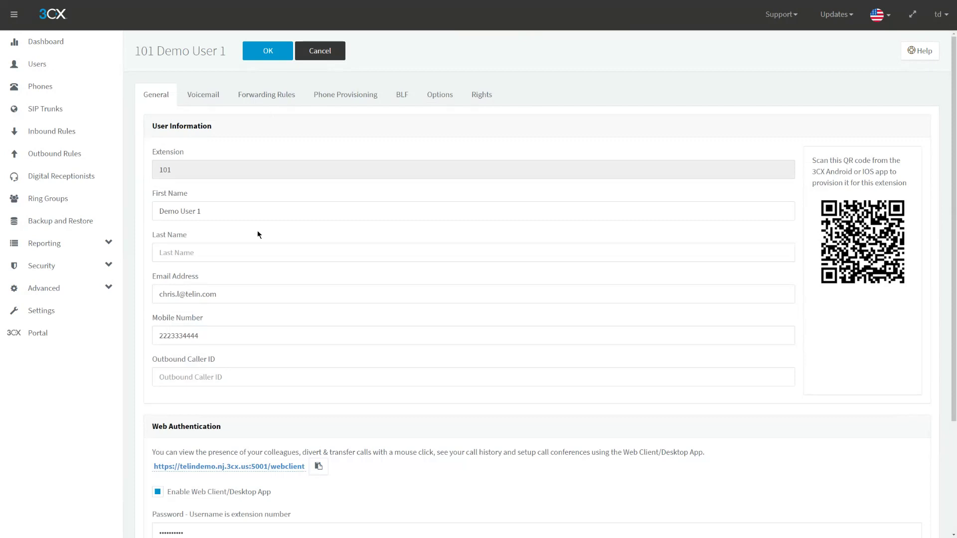
{"action": "left_click", "coordinate": [260, 101]}
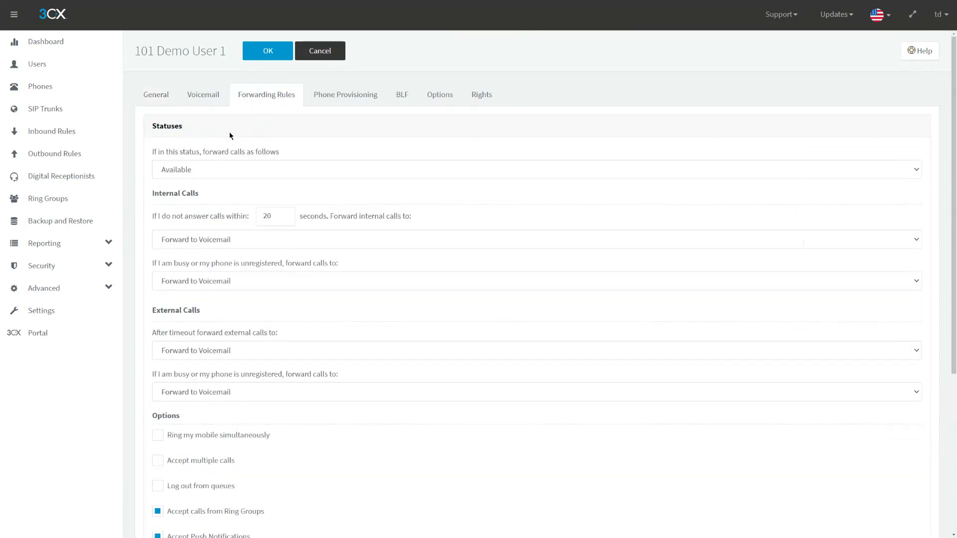
{"action": "scroll", "coordinate": [228, 139], "scroll_direction": "down", "scroll_amount": 1}
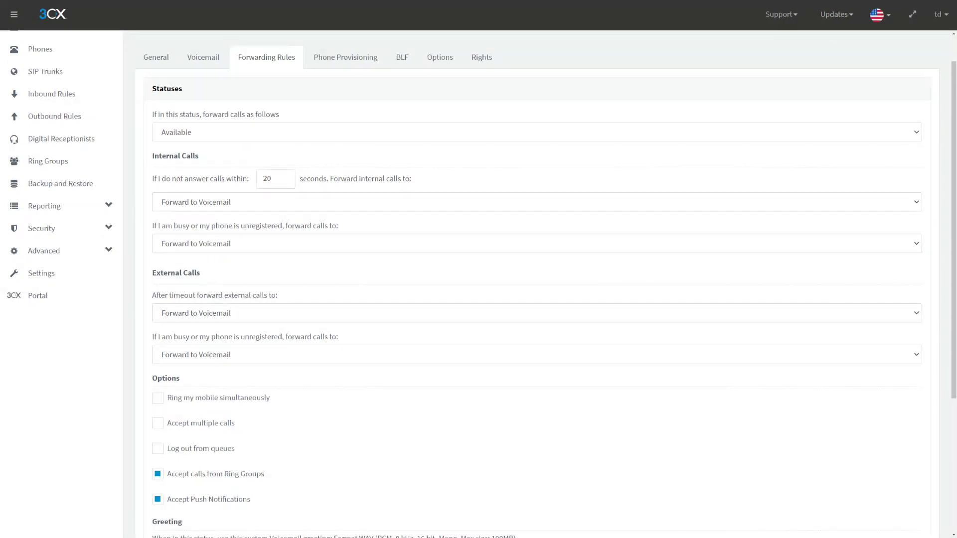
{"action": "left_click_drag", "start_coordinate": [153, 115], "coordinate": [314, 119]}
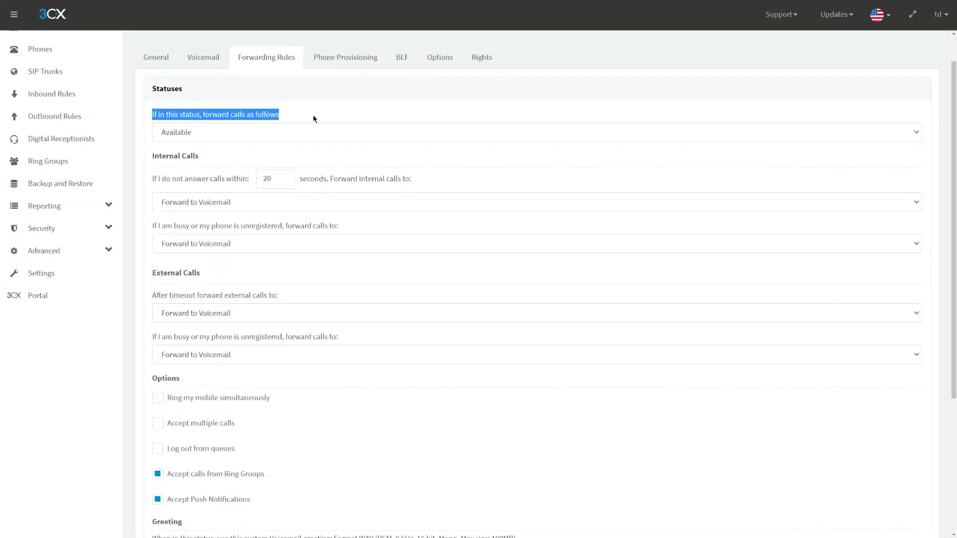
{"action": "left_click", "coordinate": [184, 133]}
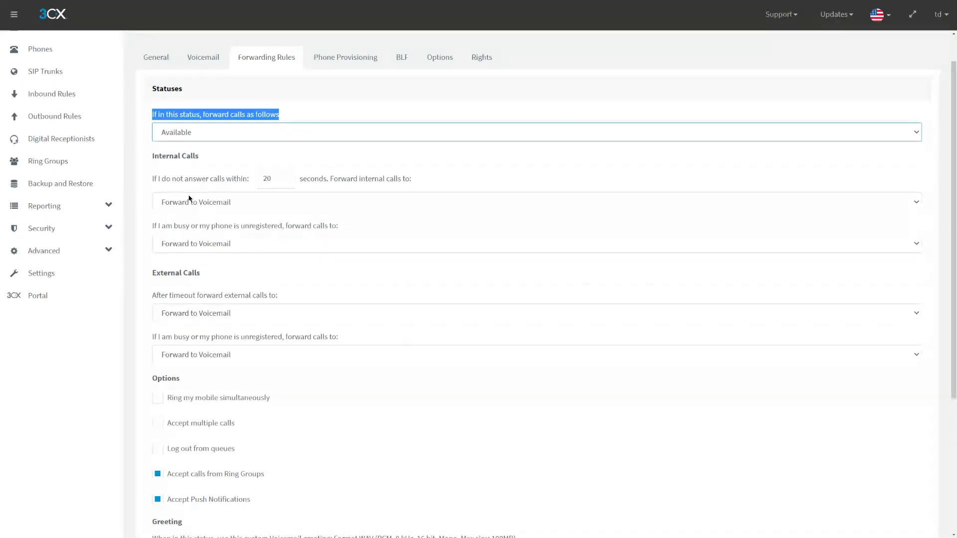
{"action": "left_click", "coordinate": [211, 112]}
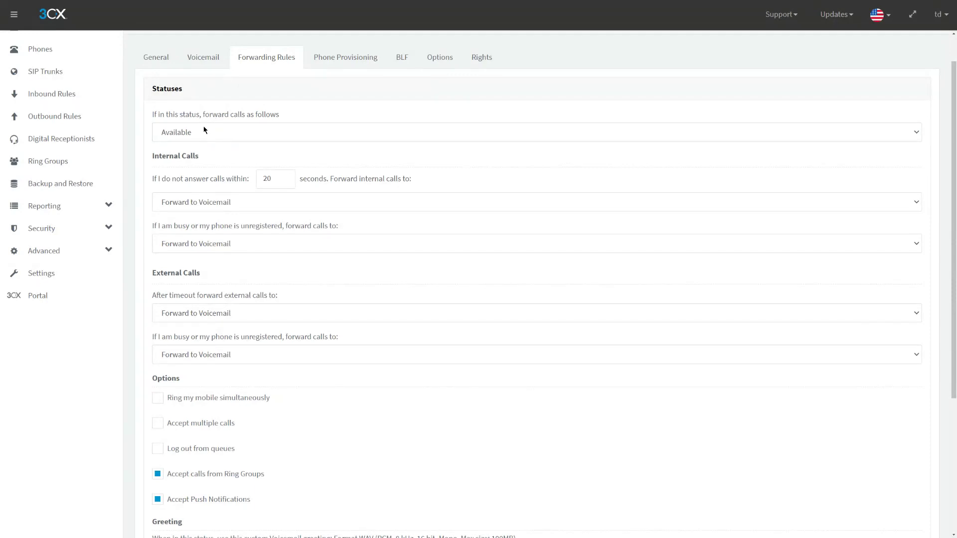
{"action": "left_click", "coordinate": [204, 130]}
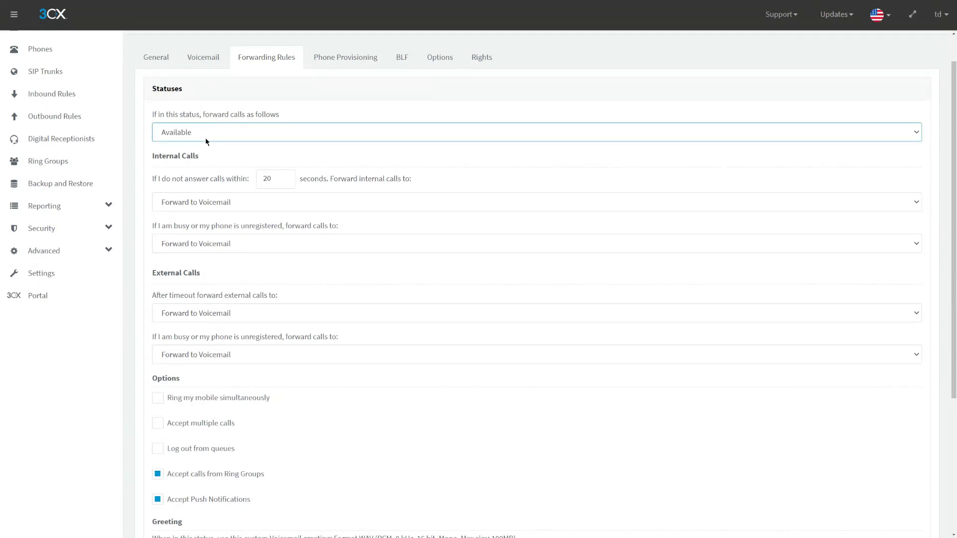
{"action": "left_click", "coordinate": [203, 202]}
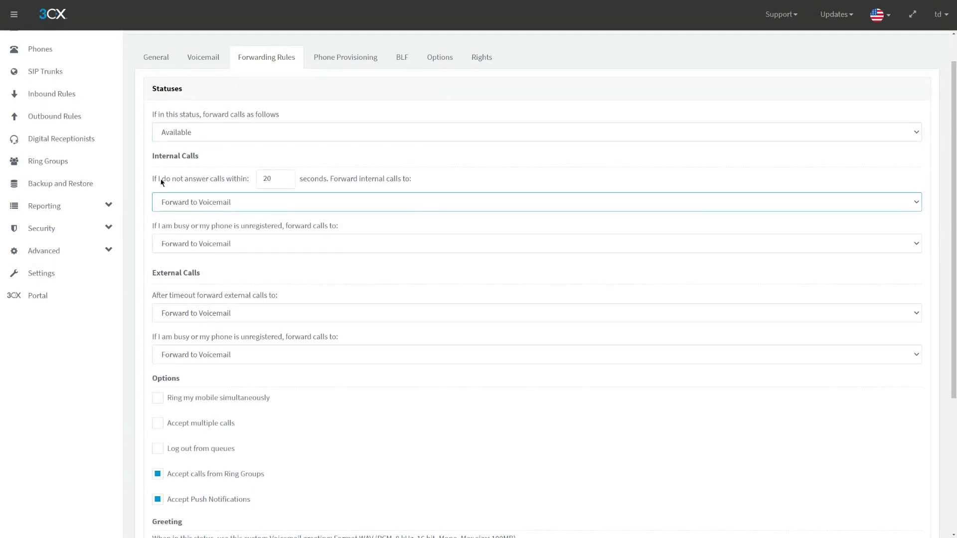
{"action": "left_click_drag", "start_coordinate": [152, 157], "coordinate": [335, 173]}
{"action": "left_click", "coordinate": [336, 175]}
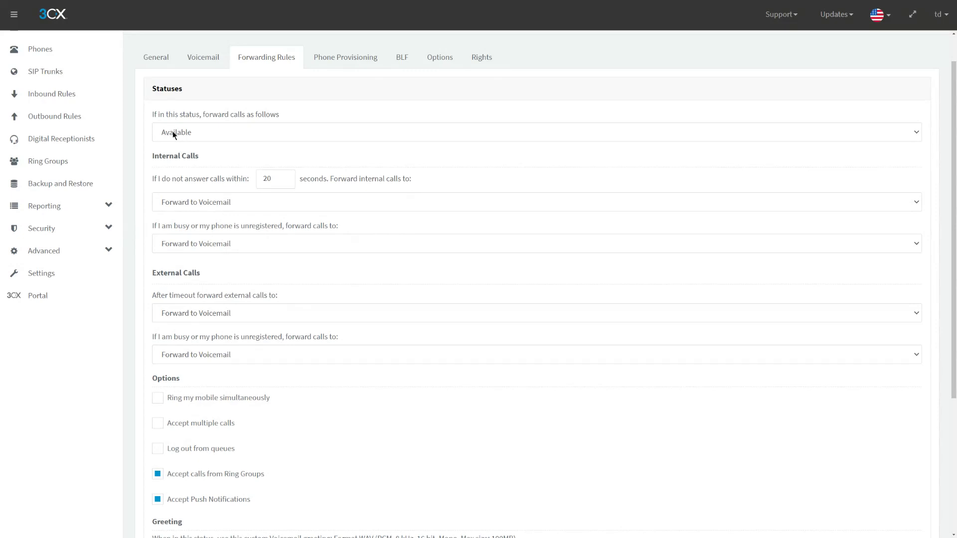
- Switch the forwarding status to Away, then back to Available
{"action": "left_click", "coordinate": [203, 138]}
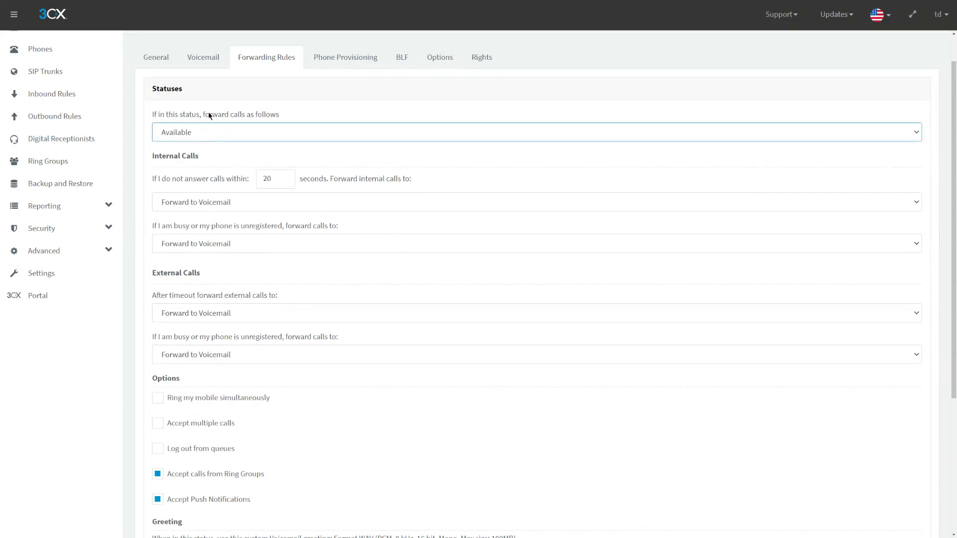
{"action": "left_click", "coordinate": [238, 145]}
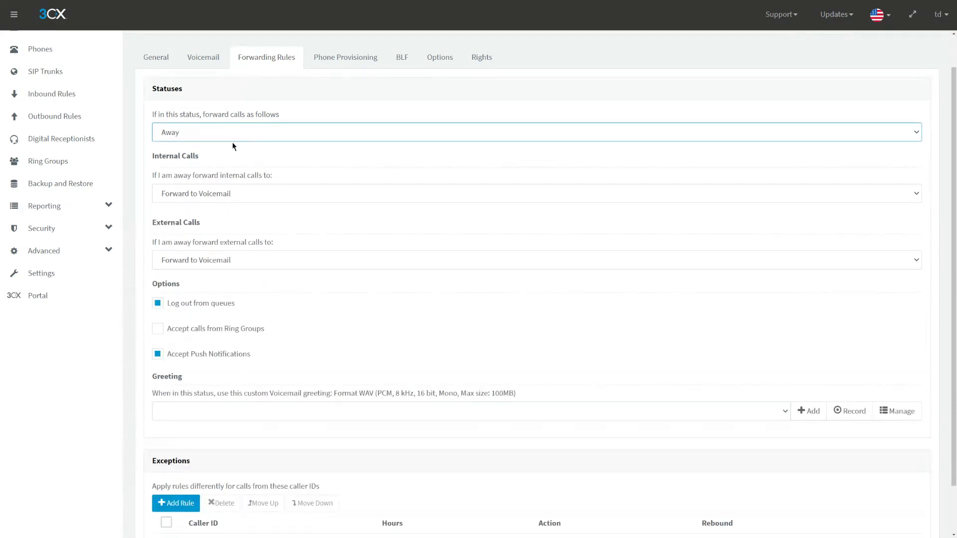
{"action": "left_click", "coordinate": [232, 145]}
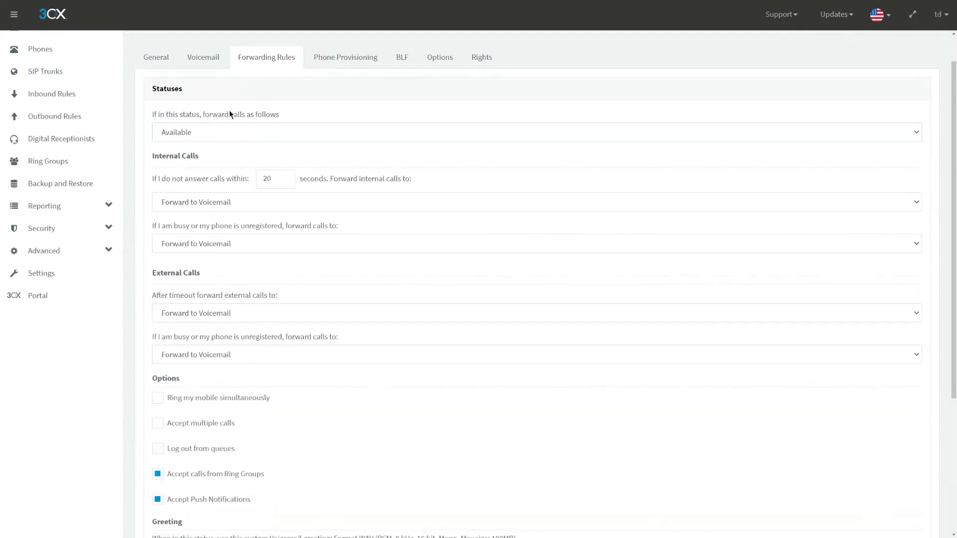
{"action": "left_click", "coordinate": [227, 131]}
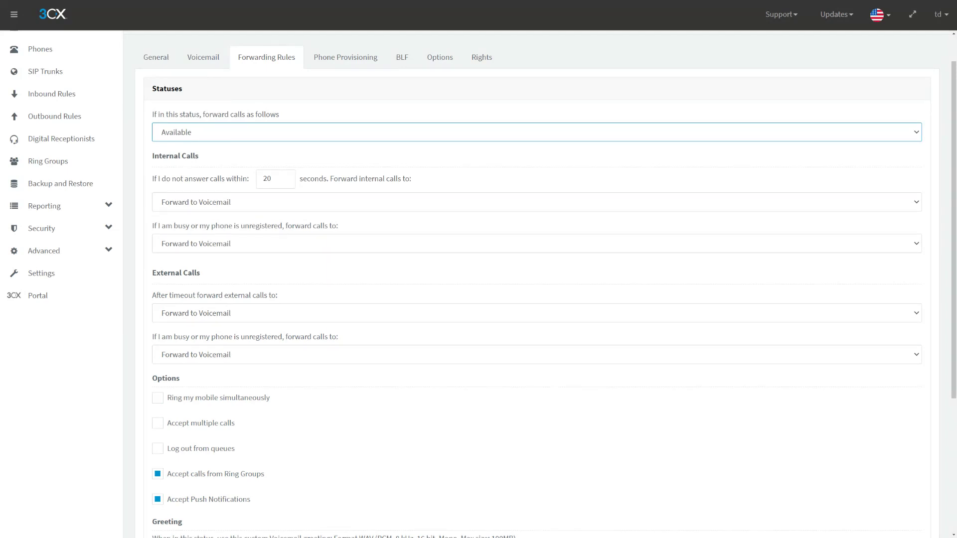
{"action": "left_click", "coordinate": [102, 276]}
- View the custom status names, such as Lunch, in Settings > Options
{"action": "left_click", "coordinate": [246, 125]}
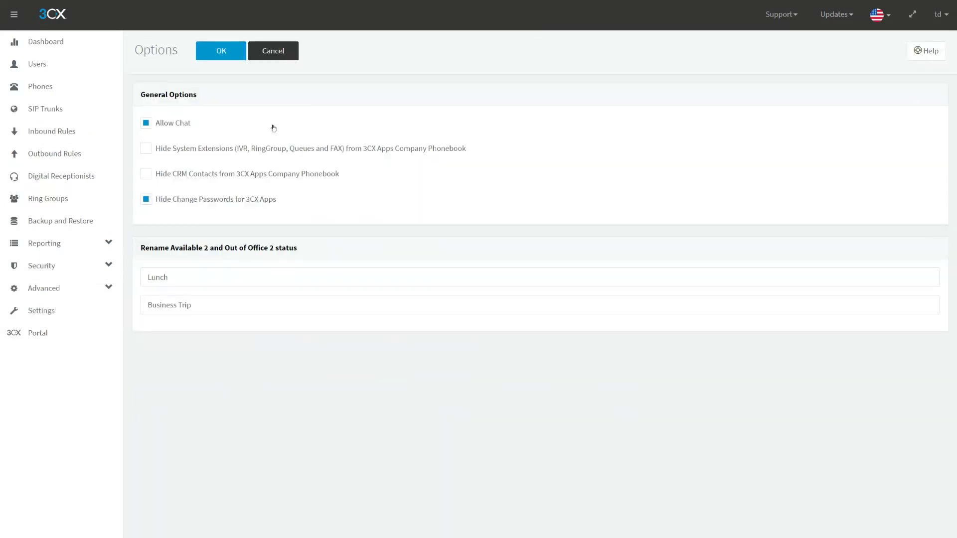
{"action": "left_click", "coordinate": [186, 285]}
{"action": "double_click", "coordinate": [185, 285]}
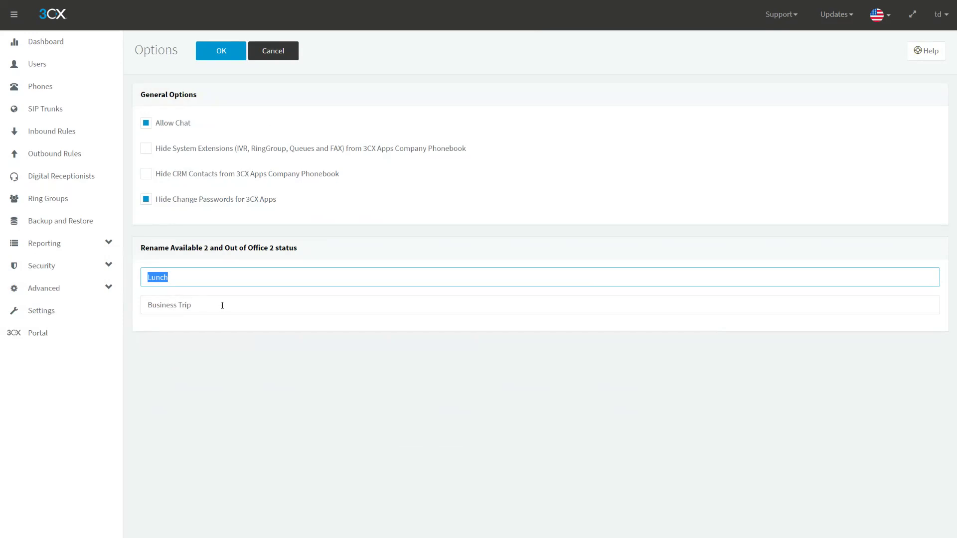
- Open Demo User 1's forwarding rules and show the Lunch status rules
{"action": "left_click", "coordinate": [66, 75]}
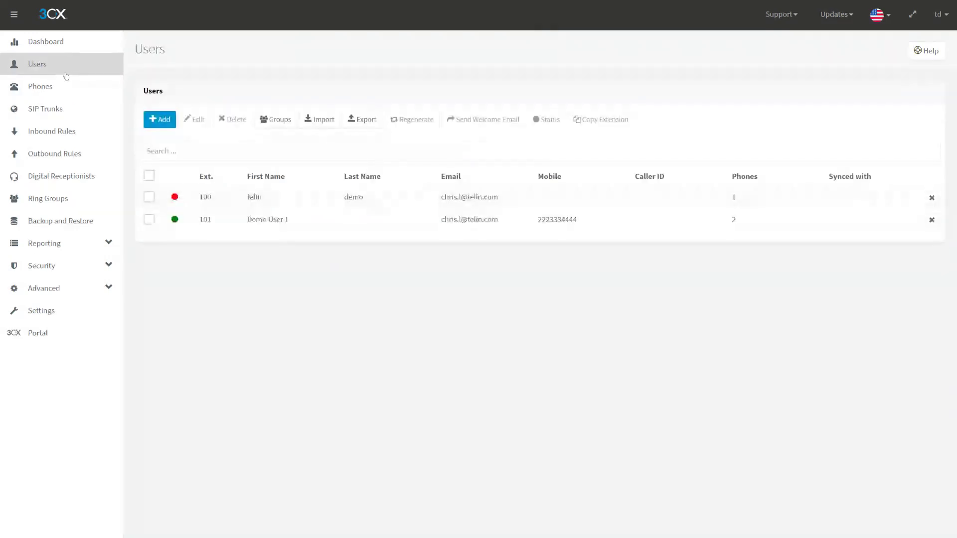
{"action": "double_click", "coordinate": [253, 231]}
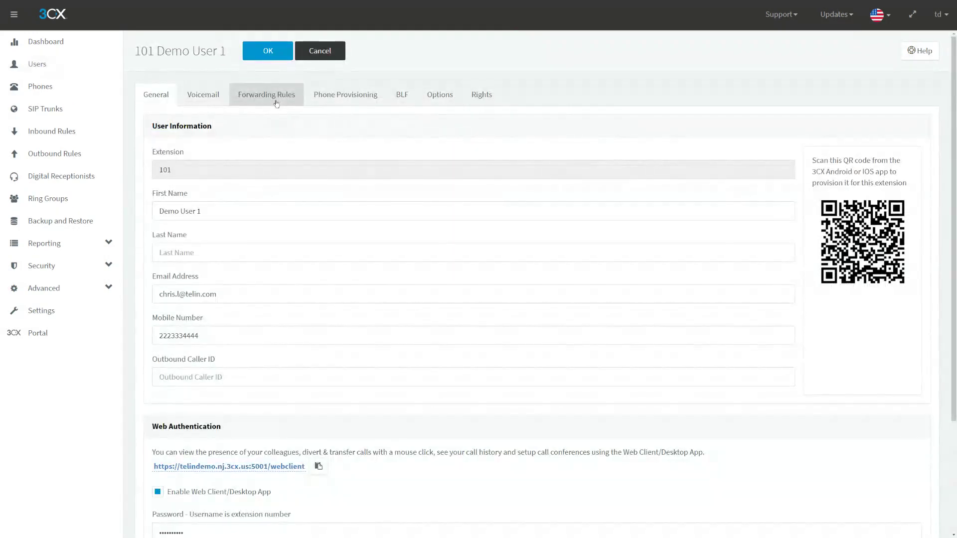
{"action": "left_click", "coordinate": [277, 104]}
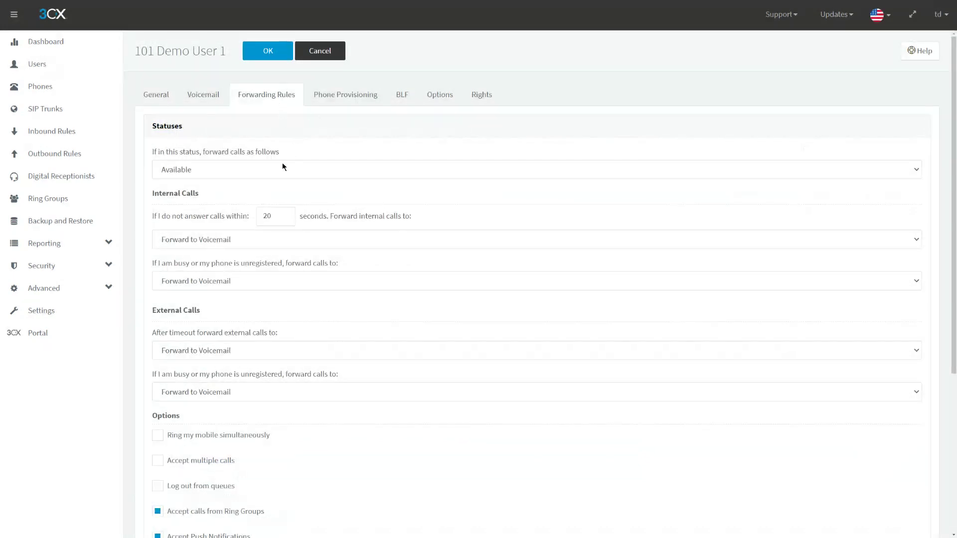
{"action": "left_click", "coordinate": [262, 176]}
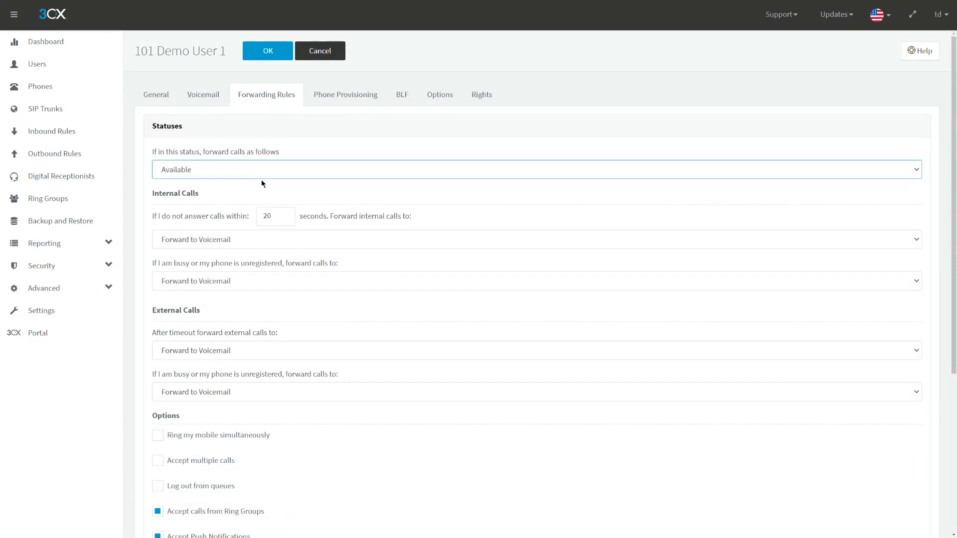
{"action": "key", "text": "l"}
{"action": "left_click_drag", "start_coordinate": [148, 199], "coordinate": [195, 195]}
{"action": "left_click", "coordinate": [195, 195]}
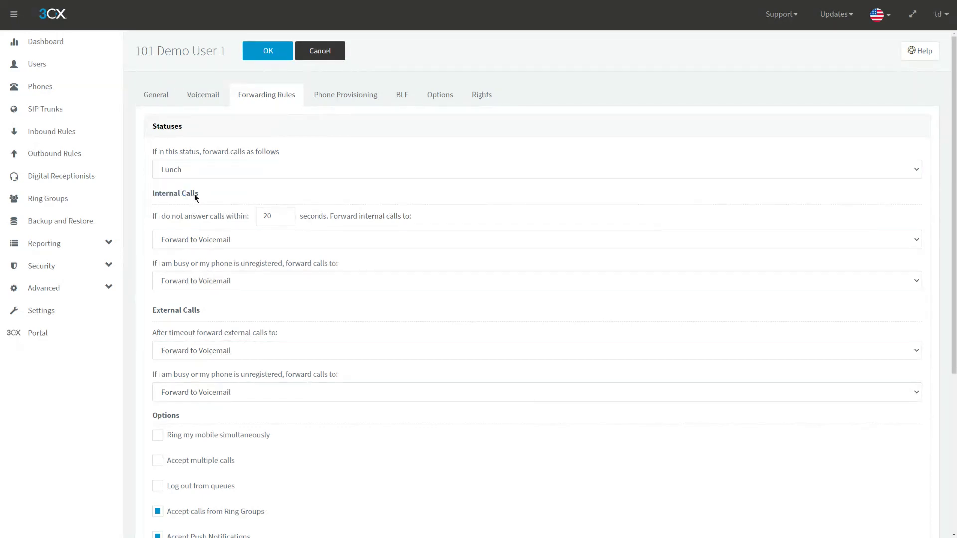
- Show the Away status rules, check internal call destinations unchanged, then return to Available
{"action": "left_click", "coordinate": [195, 170]}
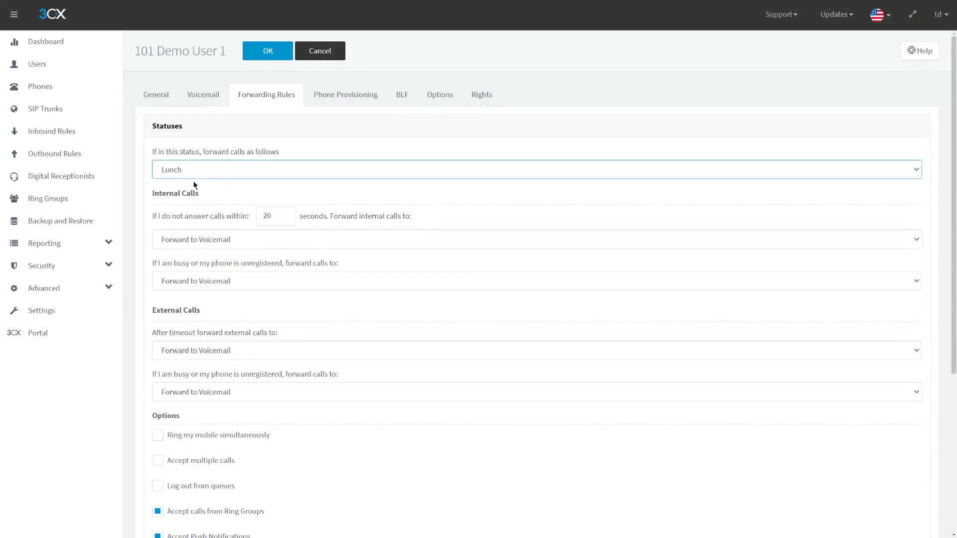
{"action": "key", "text": "Up"}
{"action": "key", "text": "Up"}
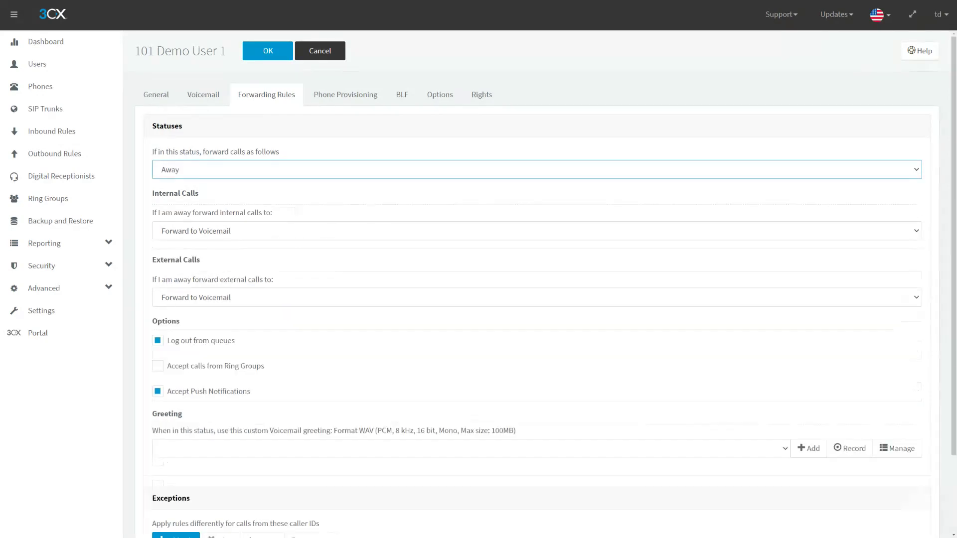
{"action": "left_click", "coordinate": [236, 199]}
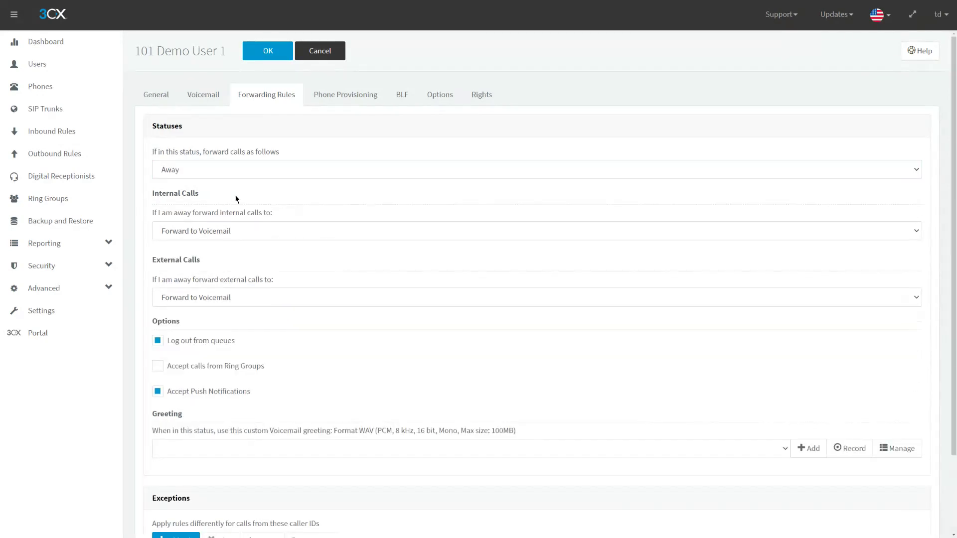
{"action": "left_click", "coordinate": [228, 232]}
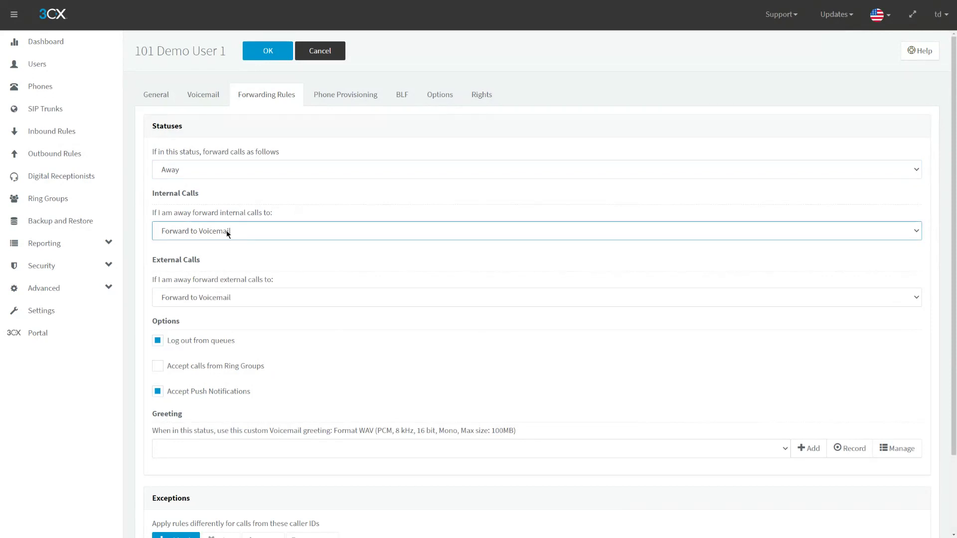
{"action": "left_click", "coordinate": [216, 200]}
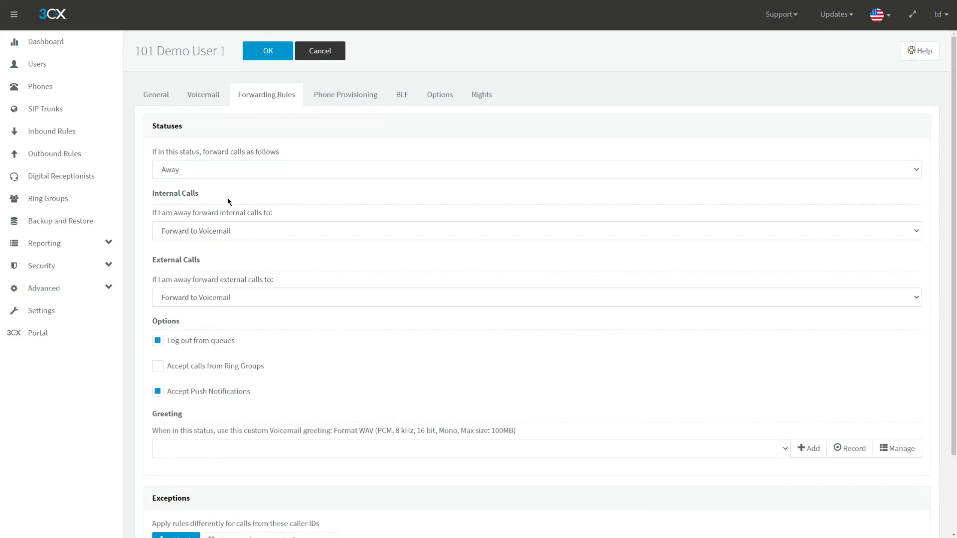
{"action": "left_click", "coordinate": [219, 178]}
{"action": "left_click", "coordinate": [216, 188]}
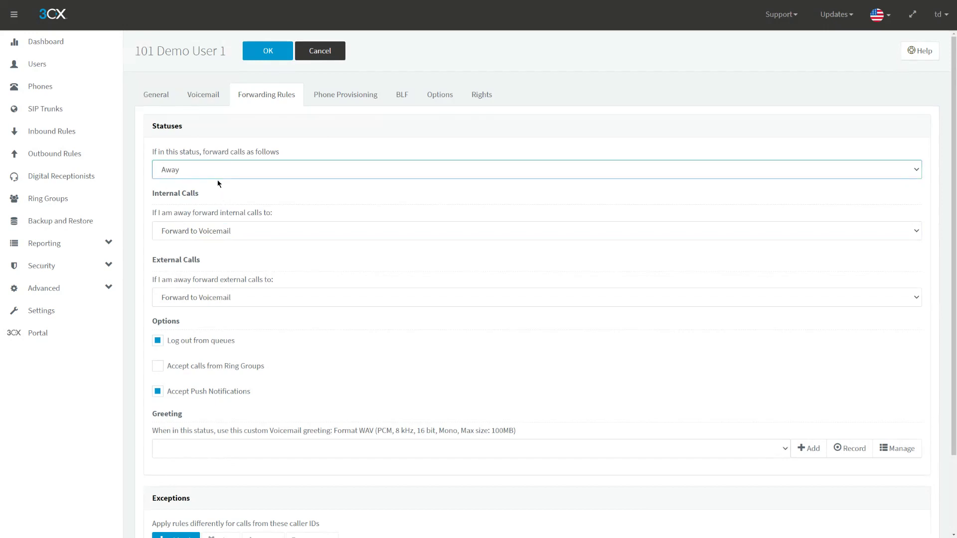
{"action": "left_click", "coordinate": [210, 198]}
- Review the Internal Calls, External Calls and Ring my mobile simultaneously sections of the Available rules
{"action": "scroll", "coordinate": [210, 198], "scroll_direction": "down", "scroll_amount": 3}
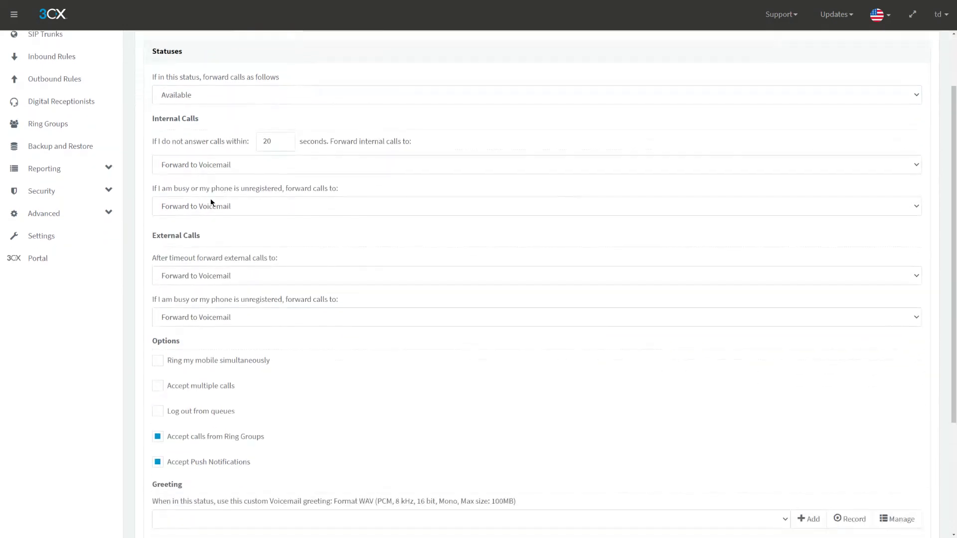
{"action": "scroll", "coordinate": [209, 202], "scroll_direction": "up", "scroll_amount": 1}
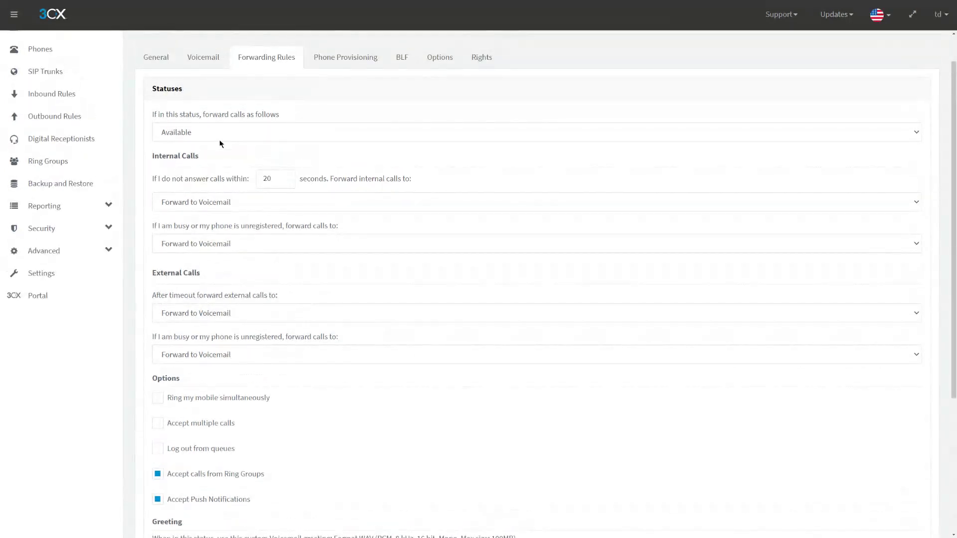
{"action": "left_click_drag", "start_coordinate": [145, 162], "coordinate": [235, 160]}
{"action": "left_click", "coordinate": [188, 157]}
{"action": "left_click", "coordinate": [176, 162]}
{"action": "left_click_drag", "start_coordinate": [151, 273], "coordinate": [219, 277]}
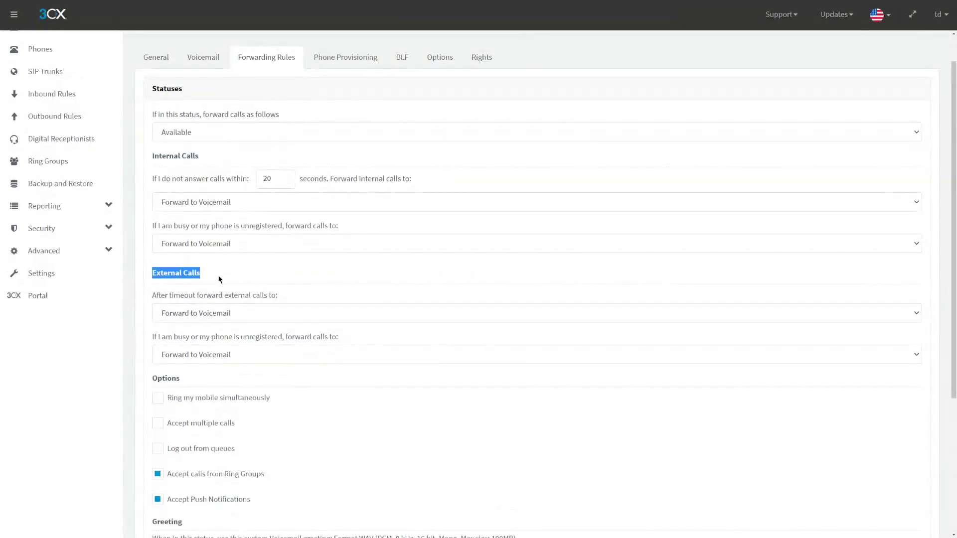
{"action": "left_click", "coordinate": [223, 264]}
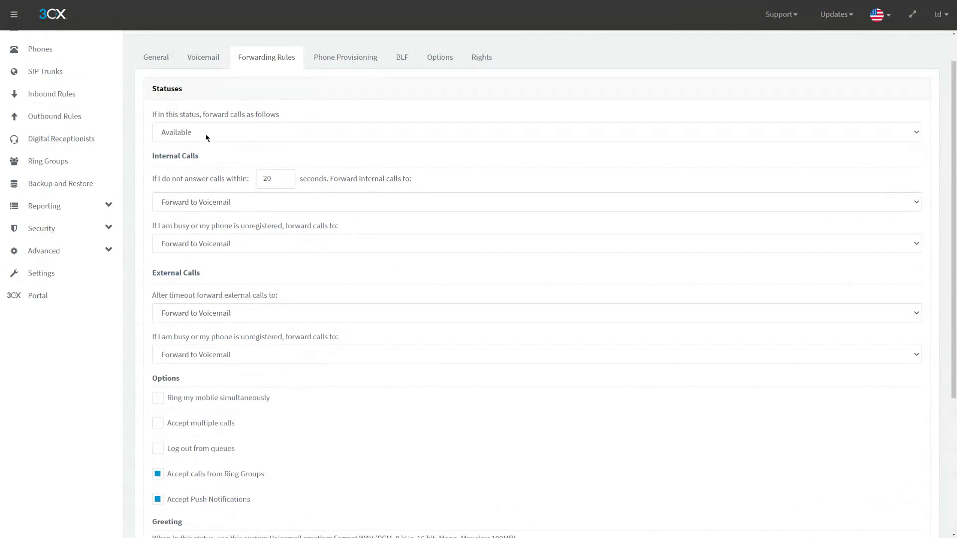
{"action": "scroll", "coordinate": [213, 149], "scroll_direction": "down", "scroll_amount": 2}
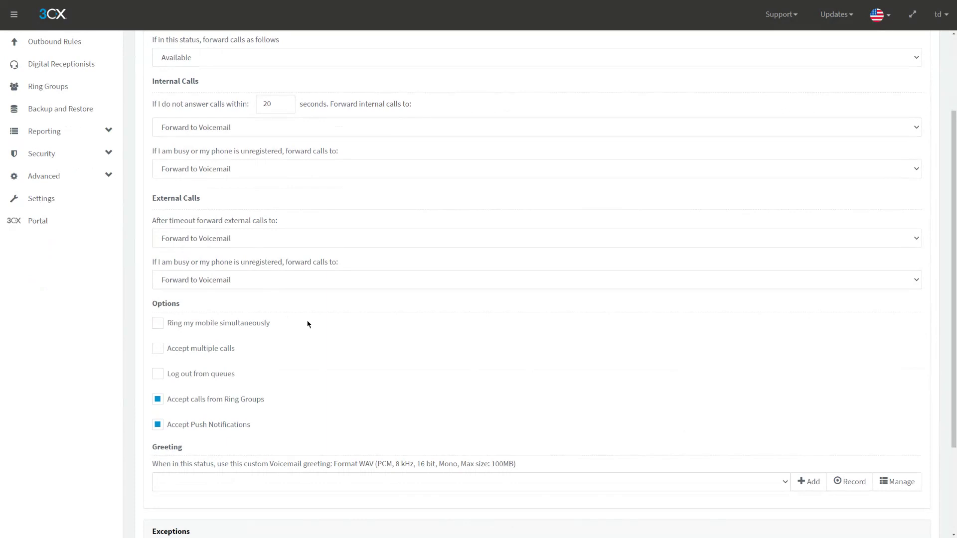
{"action": "left_click_drag", "start_coordinate": [272, 321], "coordinate": [164, 323]}
{"action": "left_click", "coordinate": [307, 335]}
{"action": "scroll", "coordinate": [308, 299], "scroll_direction": "up", "scroll_amount": 2}
- Check the Mobile Number field, then enable Ring my mobile simultaneously and Accept multiple calls
{"action": "left_click", "coordinate": [167, 66]}
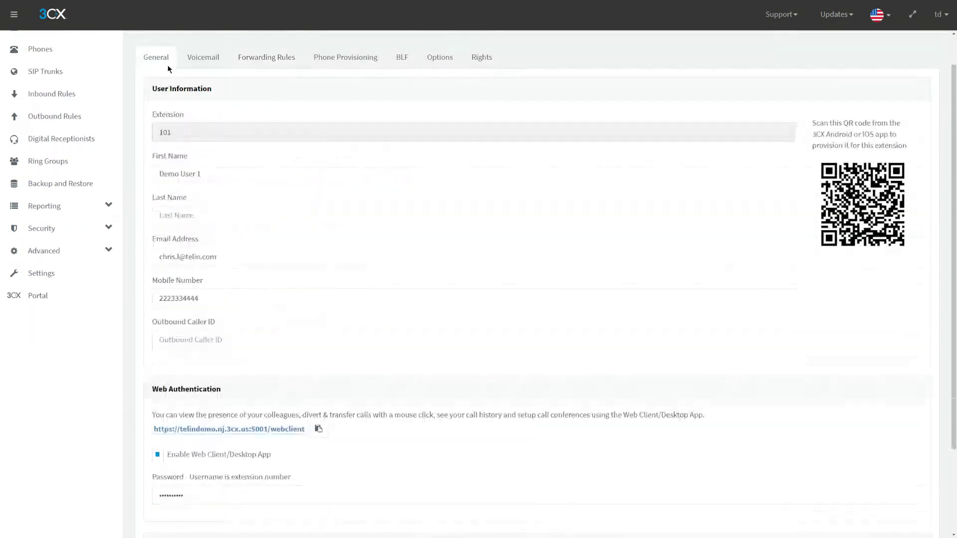
{"action": "left_click_drag", "start_coordinate": [222, 279], "coordinate": [164, 285]}
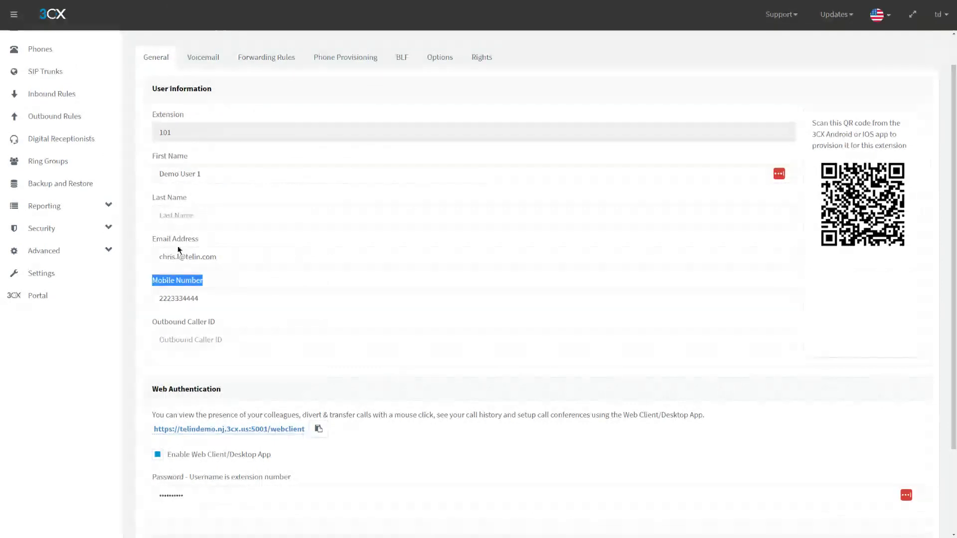
{"action": "left_click", "coordinate": [282, 64]}
{"action": "scroll", "coordinate": [267, 271], "scroll_direction": "down", "scroll_amount": 2}
{"action": "left_click", "coordinate": [239, 290]}
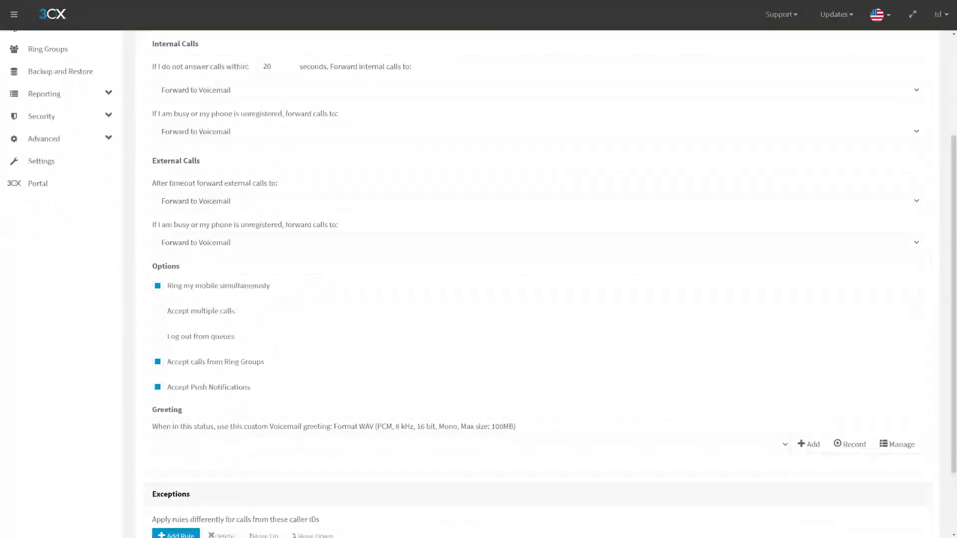
{"action": "scroll", "coordinate": [293, 278], "scroll_direction": "up", "scroll_amount": 3}
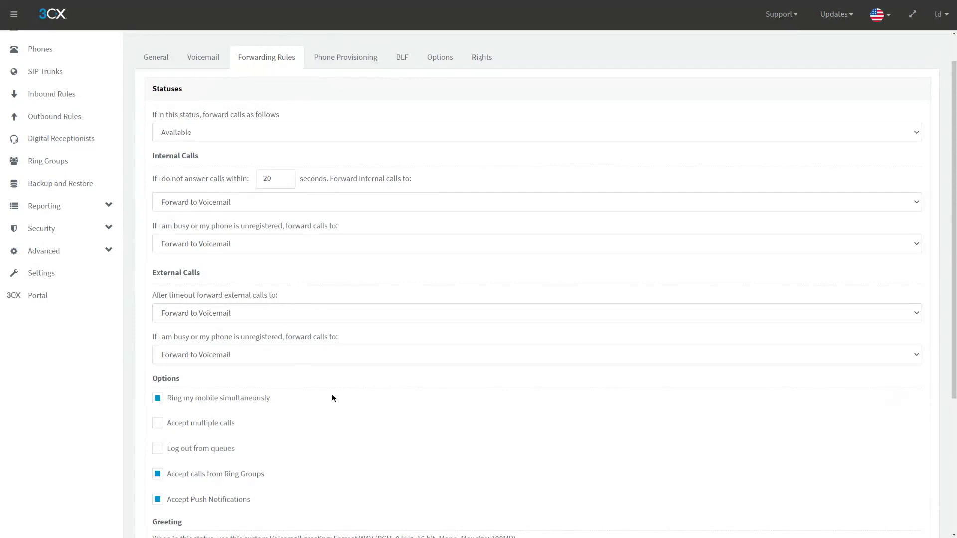
{"action": "scroll", "coordinate": [288, 395], "scroll_direction": "down", "scroll_amount": 2}
{"action": "left_click", "coordinate": [200, 351]}
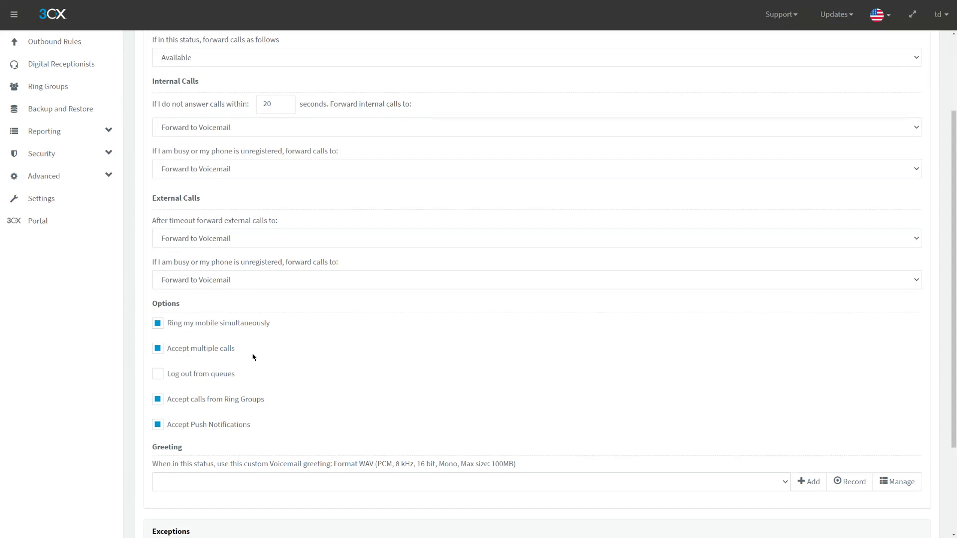
- Search the custom parameters for 'allowuse' and set ALLOWUSEBUSYOPTFORGROUP to 1
{"action": "left_click", "coordinate": [69, 200]}
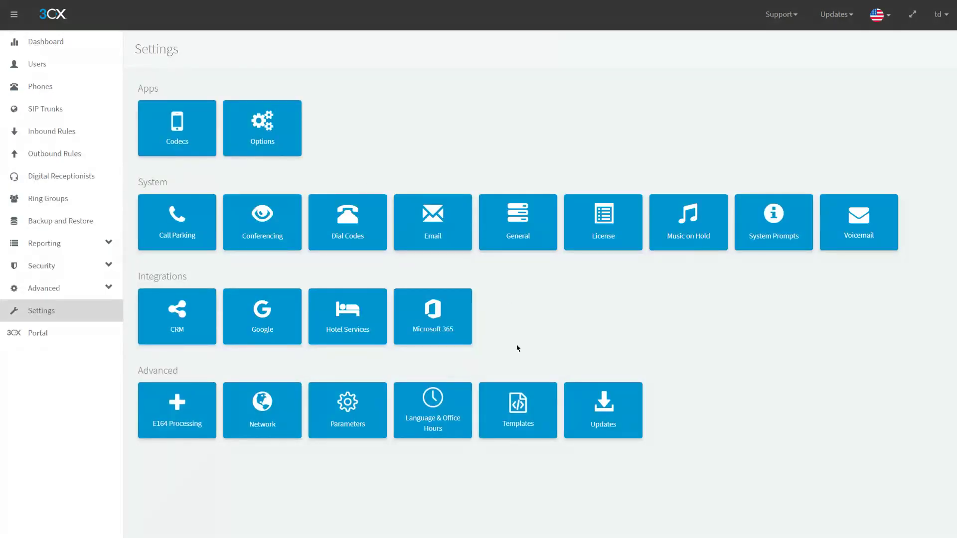
{"action": "left_click", "coordinate": [375, 422]}
{"action": "left_click", "coordinate": [196, 163]}
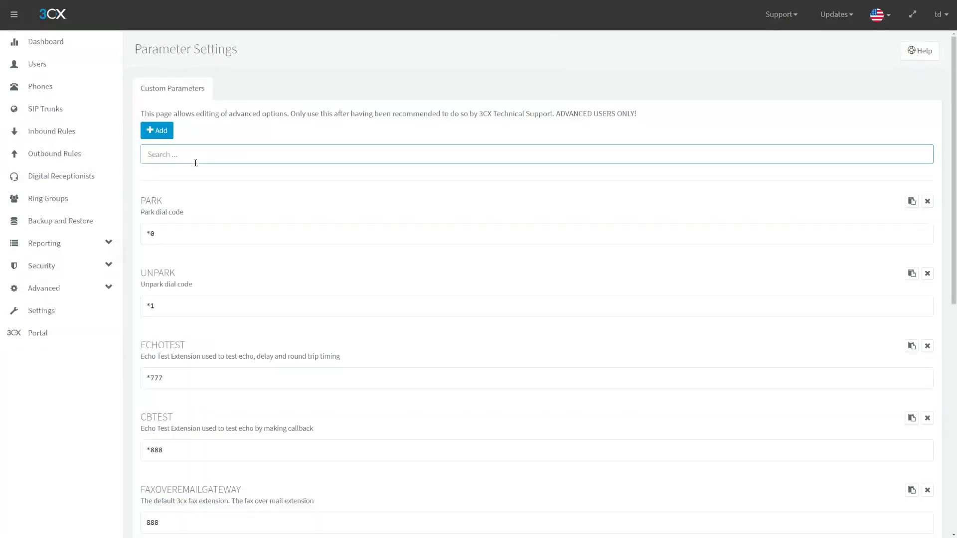
{"action": "type", "text": "allowuse"}
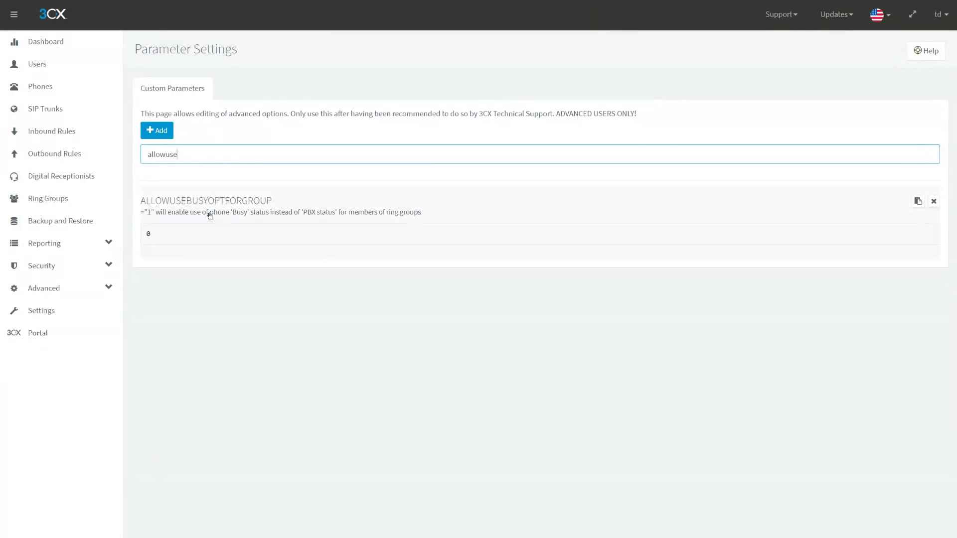
{"action": "left_click", "coordinate": [171, 235]}
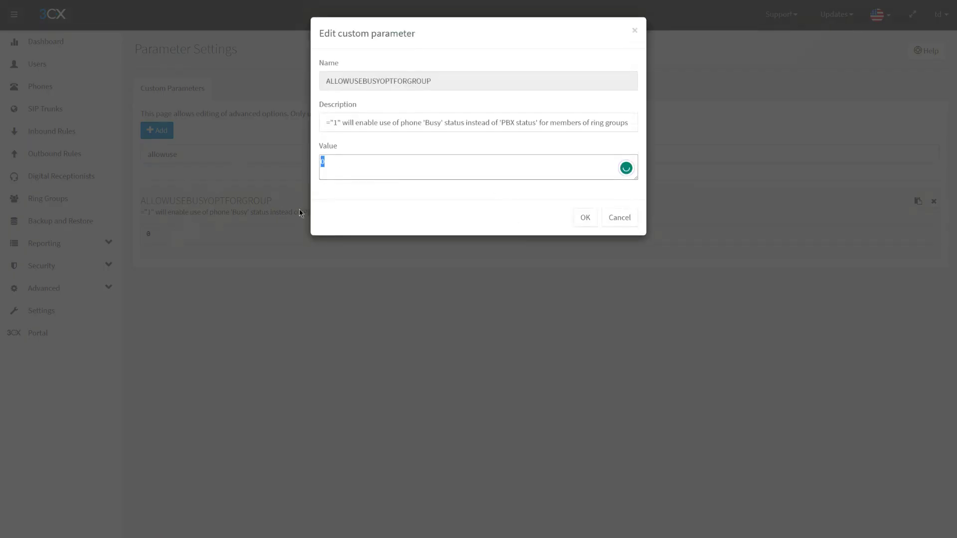
{"action": "type", "text": "1"}
{"action": "left_click", "coordinate": [585, 218]}
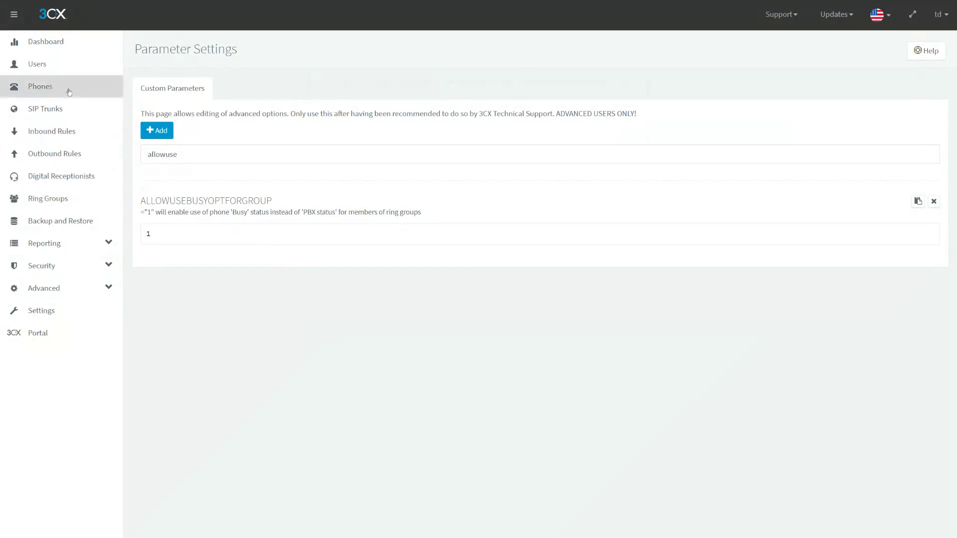
{"action": "left_click", "coordinate": [74, 68]}
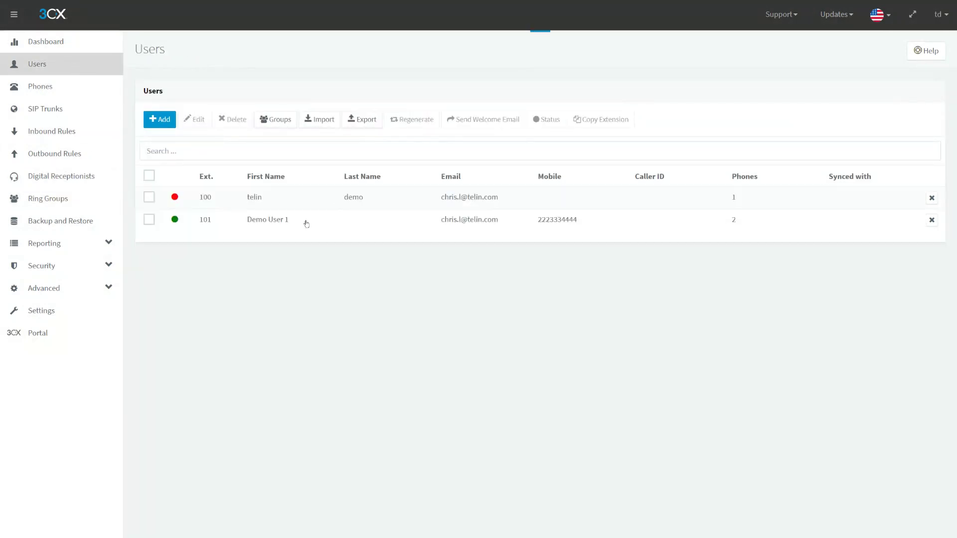
- Open extension 101's forwarding rules and tick 'Log out from queues' for Available status
{"action": "double_click", "coordinate": [334, 224]}
{"action": "left_click", "coordinate": [275, 101]}
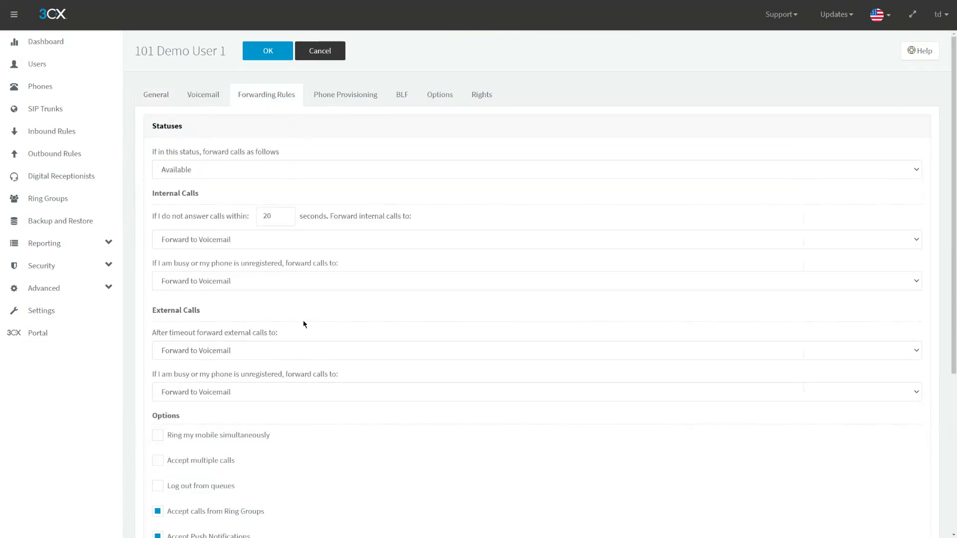
{"action": "scroll", "coordinate": [307, 326], "scroll_direction": "down", "scroll_amount": 3}
{"action": "scroll", "coordinate": [314, 294], "scroll_direction": "up", "scroll_amount": 2}
{"action": "scroll", "coordinate": [329, 271], "scroll_direction": "down", "scroll_amount": 2}
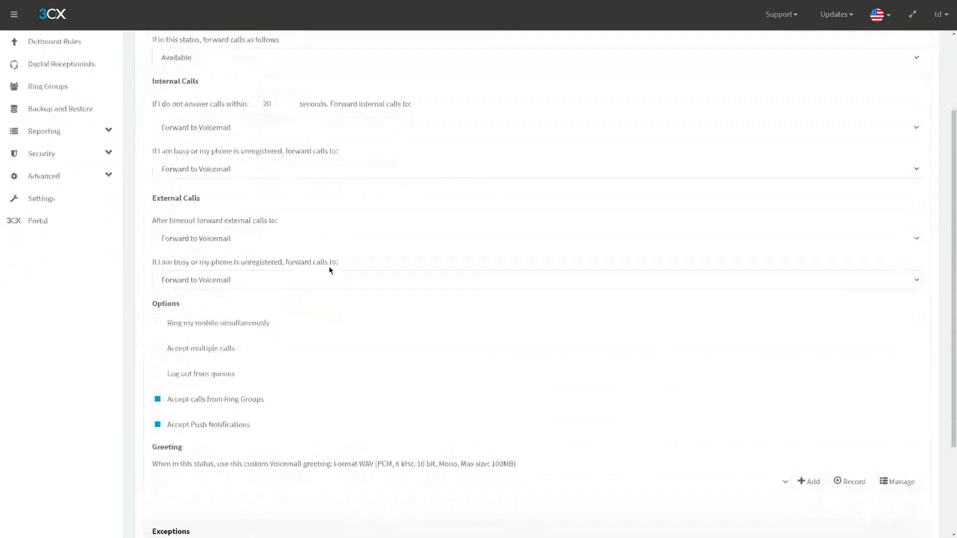
{"action": "left_click", "coordinate": [168, 377]}
{"action": "scroll", "coordinate": [331, 382], "scroll_direction": "down", "scroll_amount": 2}
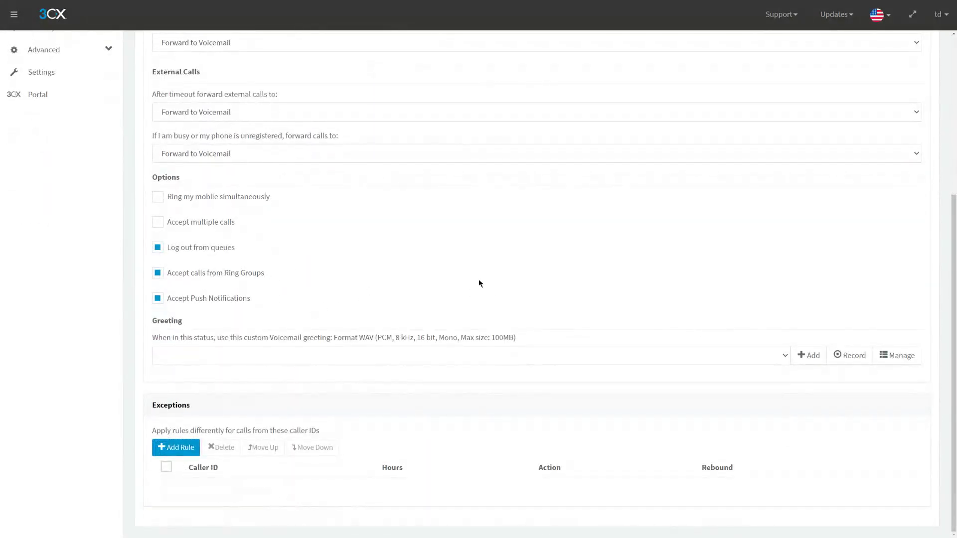
- Point out the Accept Push Notifications option in the forwarding rules
{"action": "triple_click", "coordinate": [272, 300]}
{"action": "left_click", "coordinate": [85, 317]}
{"action": "scroll", "coordinate": [623, 316], "scroll_direction": "up", "scroll_amount": 3}
{"action": "scroll", "coordinate": [535, 316], "scroll_direction": "up", "scroll_amount": 2}
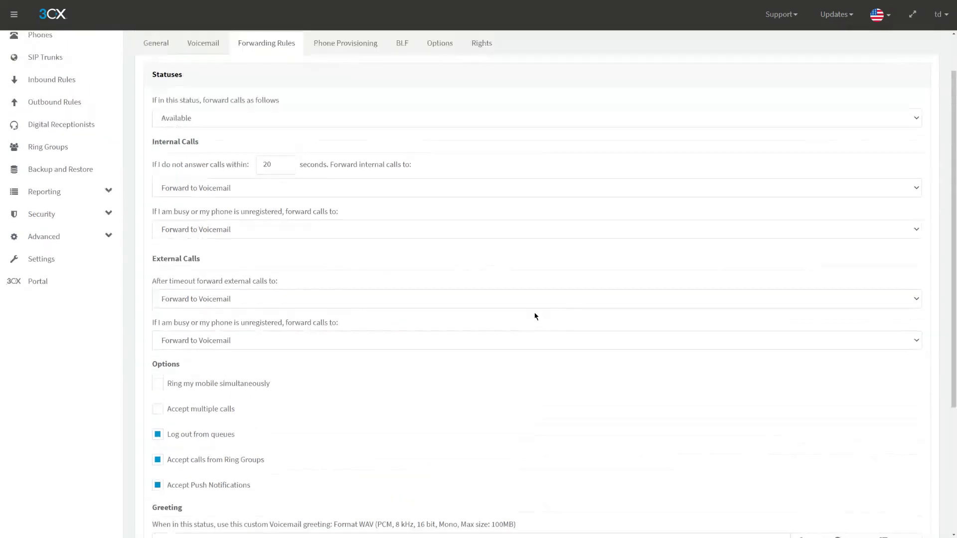
{"action": "scroll", "coordinate": [202, 107], "scroll_direction": "down", "scroll_amount": 5}
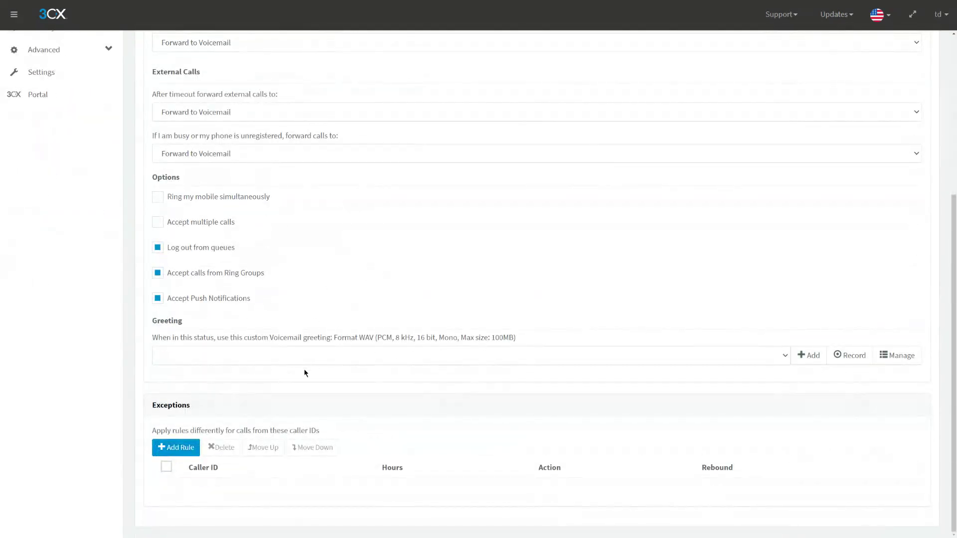
{"action": "scroll", "coordinate": [314, 323], "scroll_direction": "up", "scroll_amount": 5}
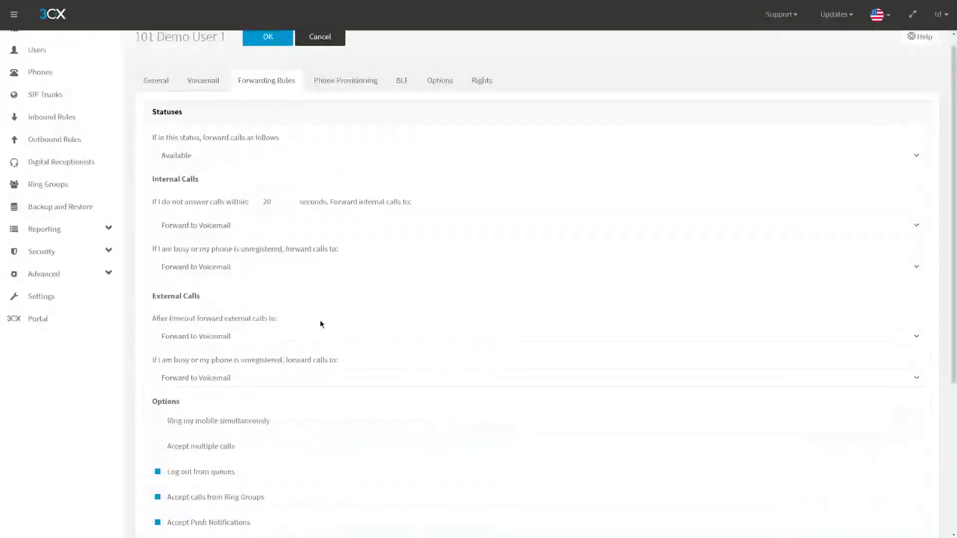
{"action": "scroll", "coordinate": [321, 324], "scroll_direction": "down", "scroll_amount": 3}
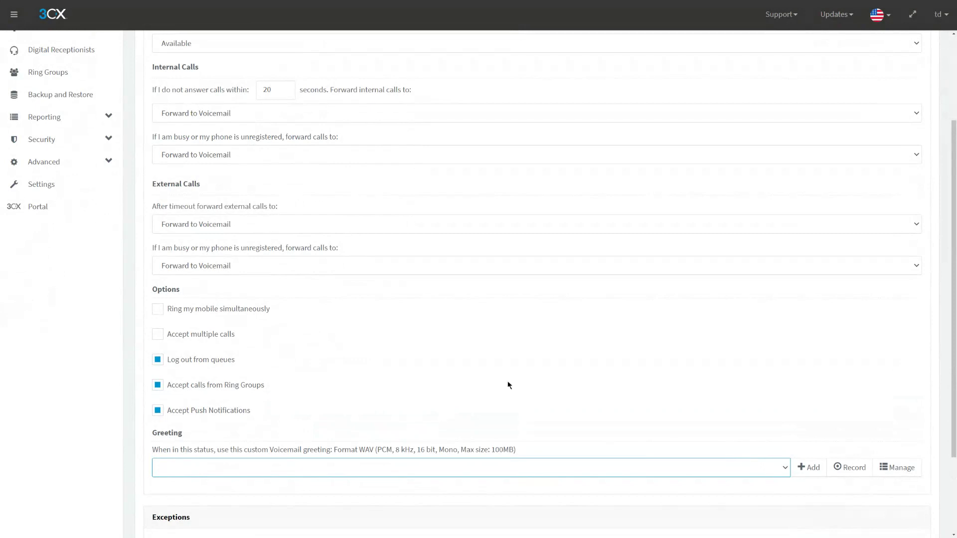
{"action": "scroll", "coordinate": [509, 384], "scroll_direction": "up", "scroll_amount": 3}
- Show the Do Not Disturb status forwarding rules, then bring up the BLF keys
{"action": "left_click", "coordinate": [213, 169]}
{"action": "left_click", "coordinate": [273, 289]}
{"action": "scroll", "coordinate": [273, 289], "scroll_direction": "down", "scroll_amount": 2}
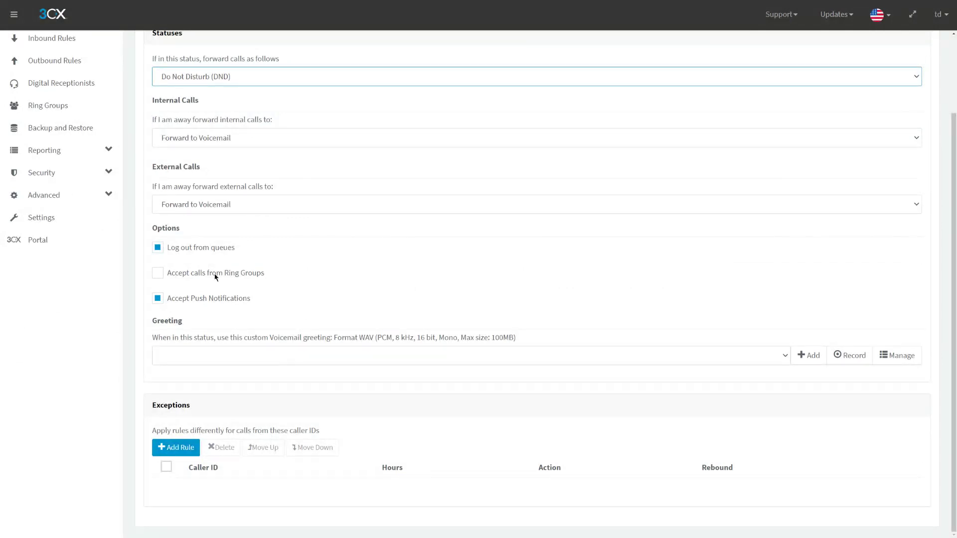
{"action": "scroll", "coordinate": [237, 273], "scroll_direction": "up", "scroll_amount": 2}
{"action": "left_click", "coordinate": [402, 96]}
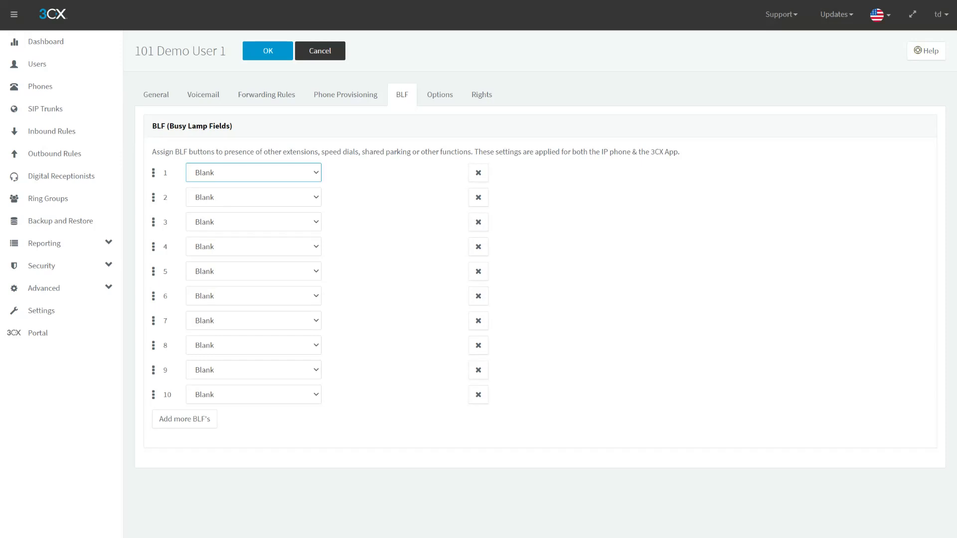
- Make BLF key 1 Change Status/Available and key 2 Change Status/DND, then go to the web client tab
{"action": "left_click", "coordinate": [224, 209]}
{"action": "key", "text": "Tab"}
{"action": "key", "text": "shift+Tab"}
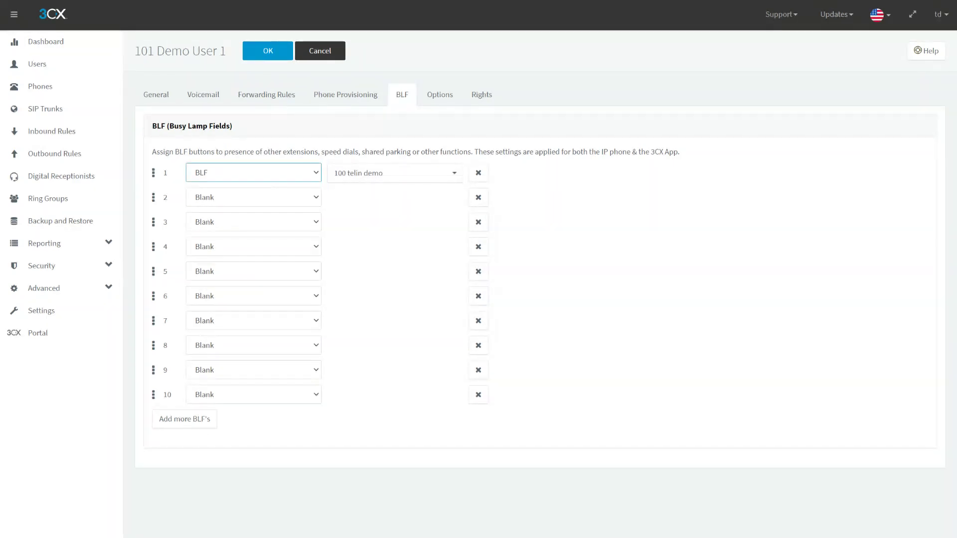
{"action": "key", "text": "c"}
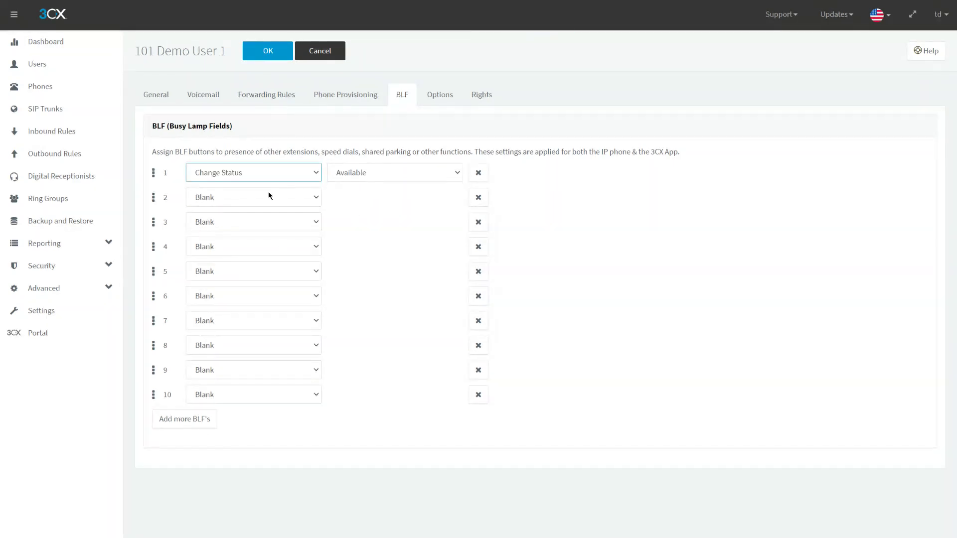
{"action": "left_click", "coordinate": [264, 193]}
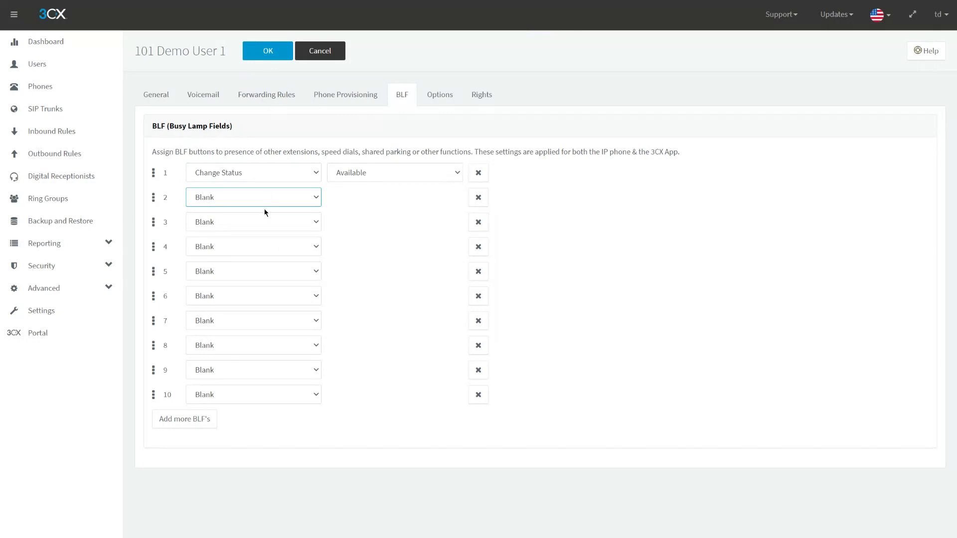
{"action": "key", "text": "c"}
{"action": "left_click", "coordinate": [369, 197]}
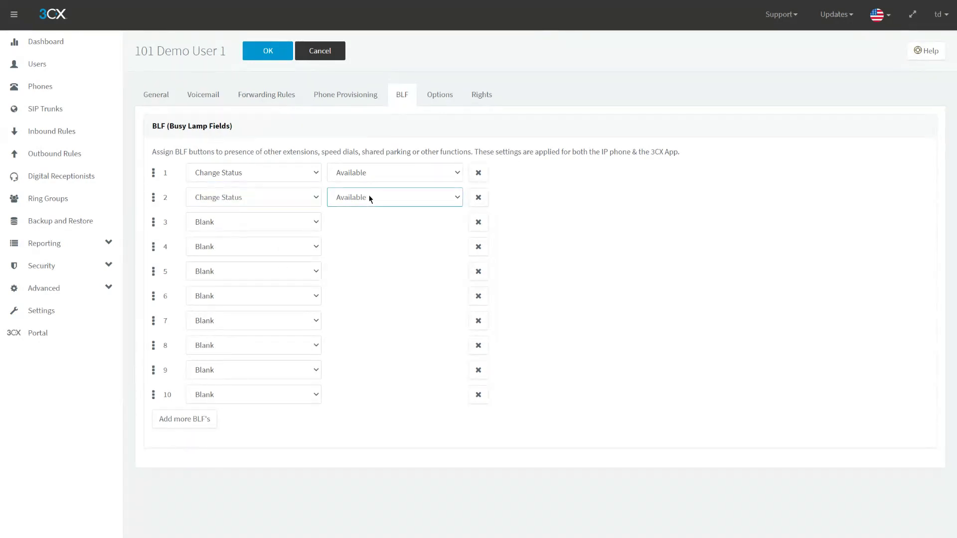
{"action": "left_click", "coordinate": [374, 248]}
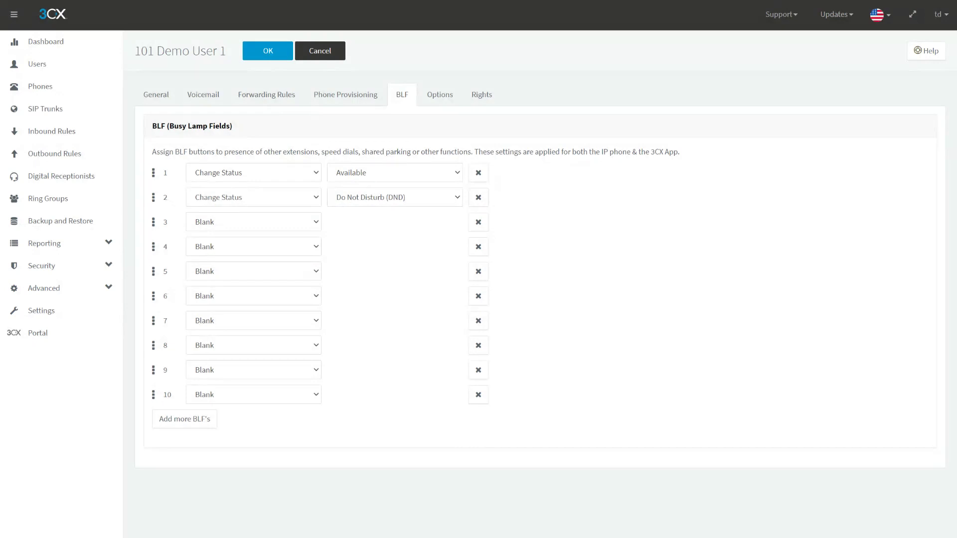
{"action": "left_click", "coordinate": [475, 36]}
{"action": "left_click", "coordinate": [209, 12]}
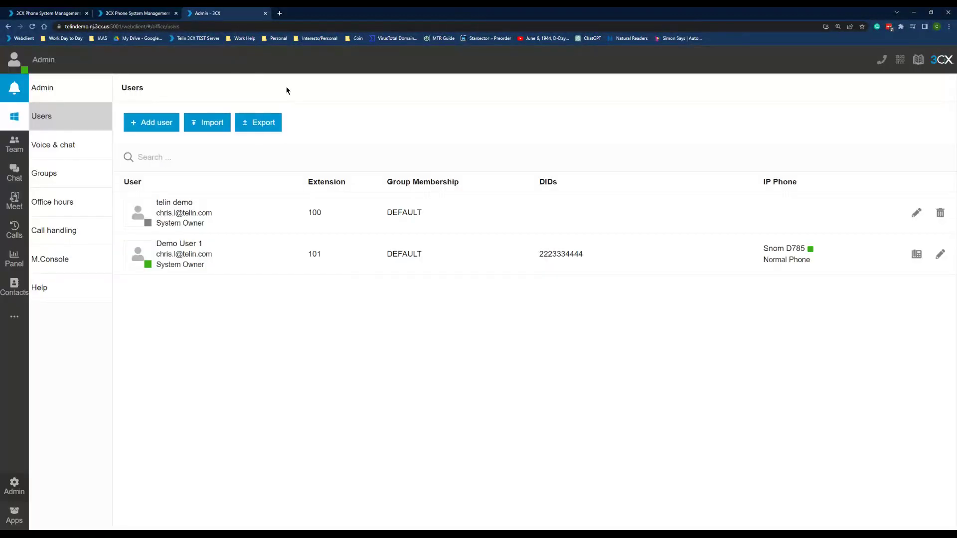
- Go full screen and open Settings > Call Forwarding > Switch Status in the web client
{"action": "key", "text": "F11"}
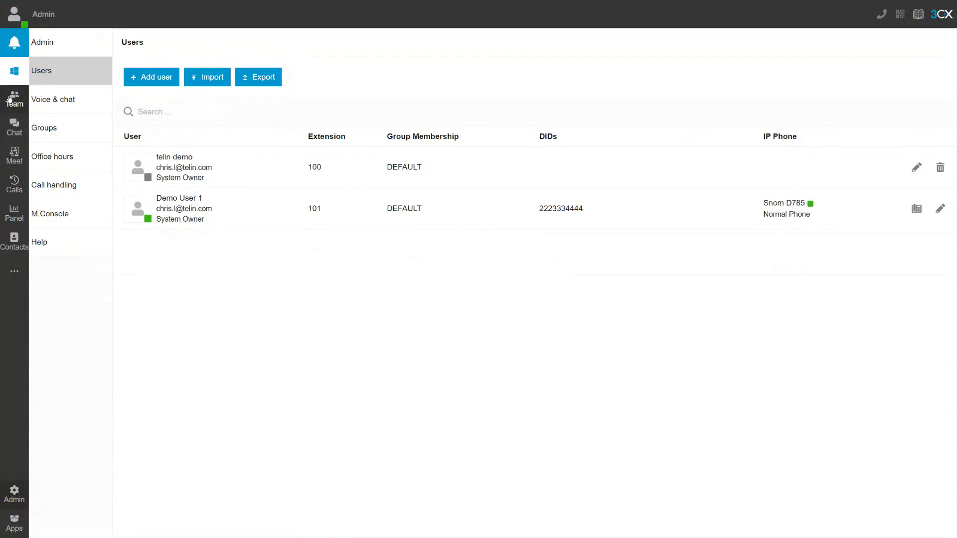
{"action": "left_click", "coordinate": [20, 269]}
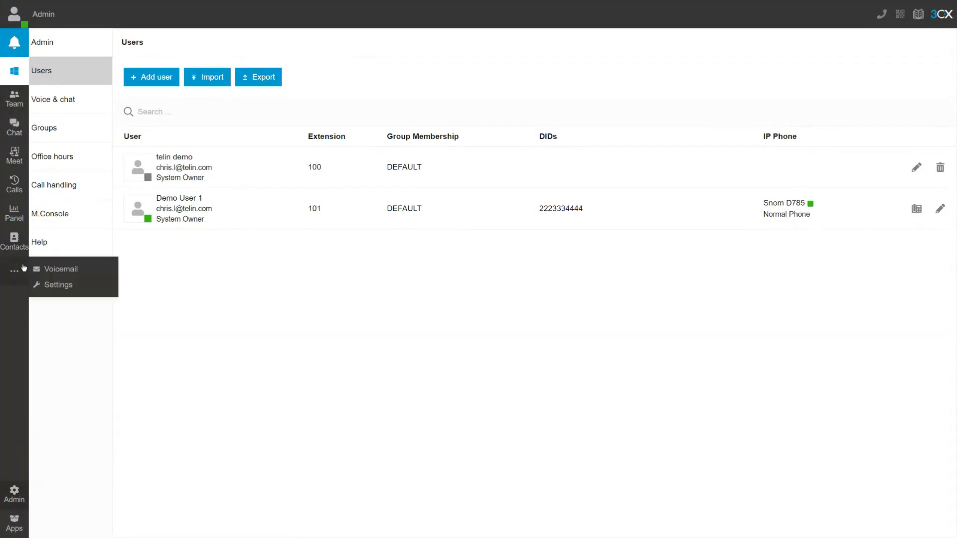
{"action": "left_click", "coordinate": [58, 285]}
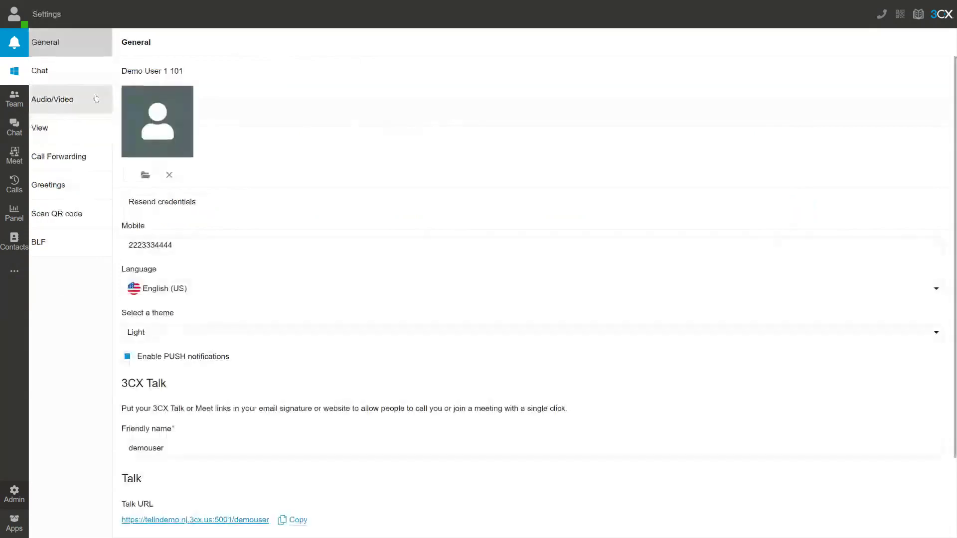
{"action": "left_click", "coordinate": [54, 152]}
{"action": "left_click", "coordinate": [139, 214]}
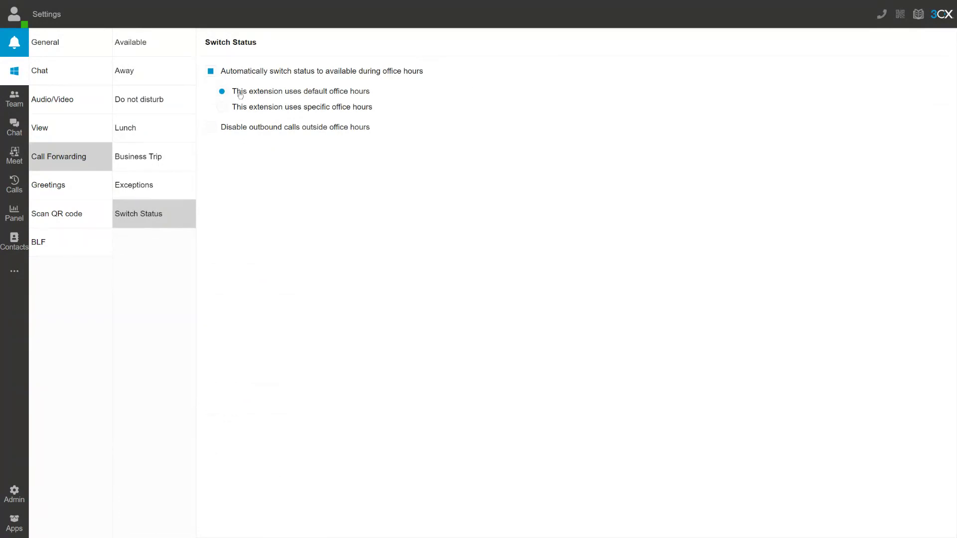
- Use specific office hours with Monday 09:00 AM–06:00 PM, then return to the console tab
{"action": "left_click", "coordinate": [246, 109]}
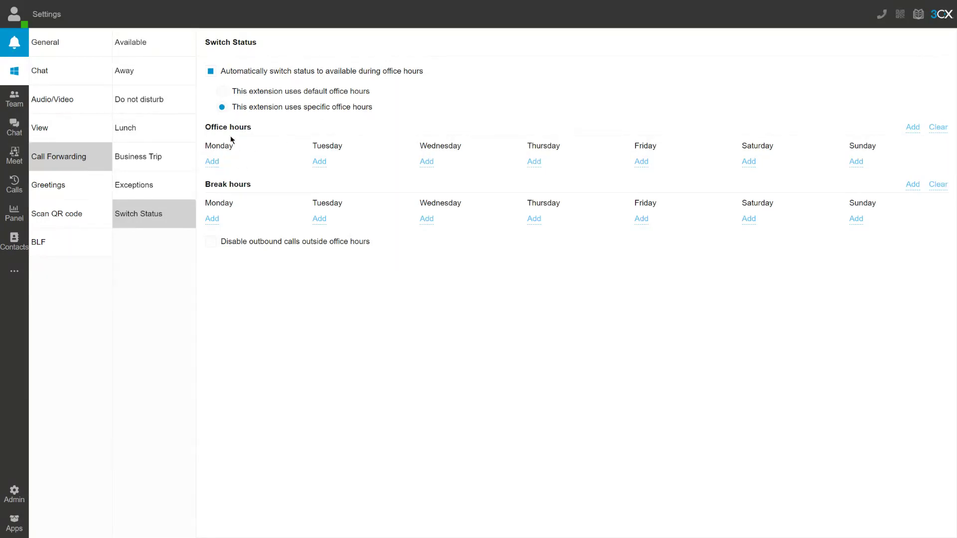
{"action": "left_click", "coordinate": [212, 162]}
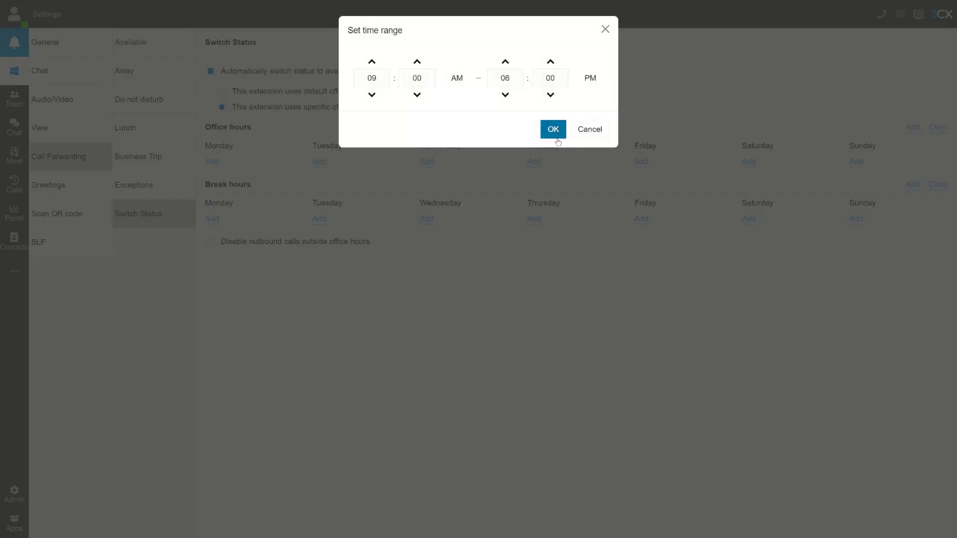
{"action": "left_click", "coordinate": [554, 130]}
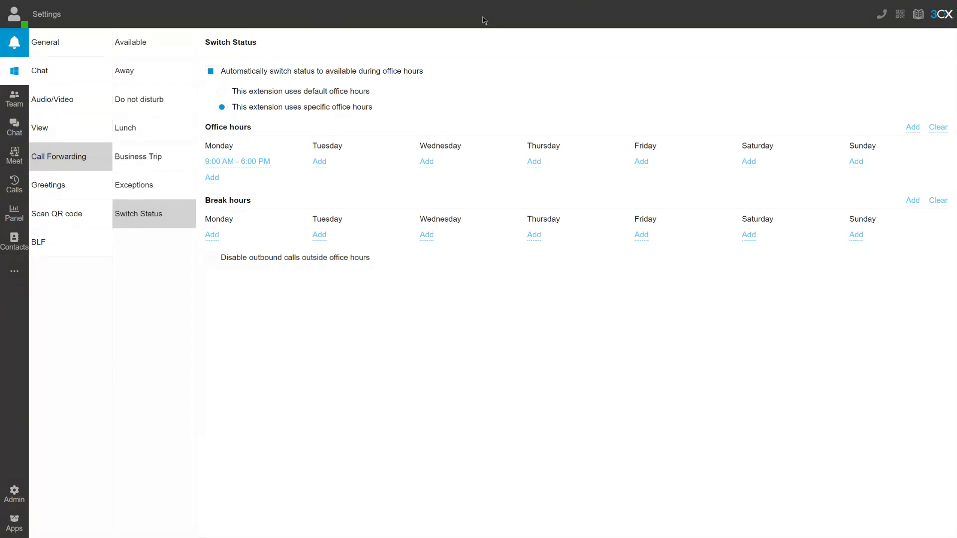
{"action": "key", "text": "ctrl+shift+Tab"}
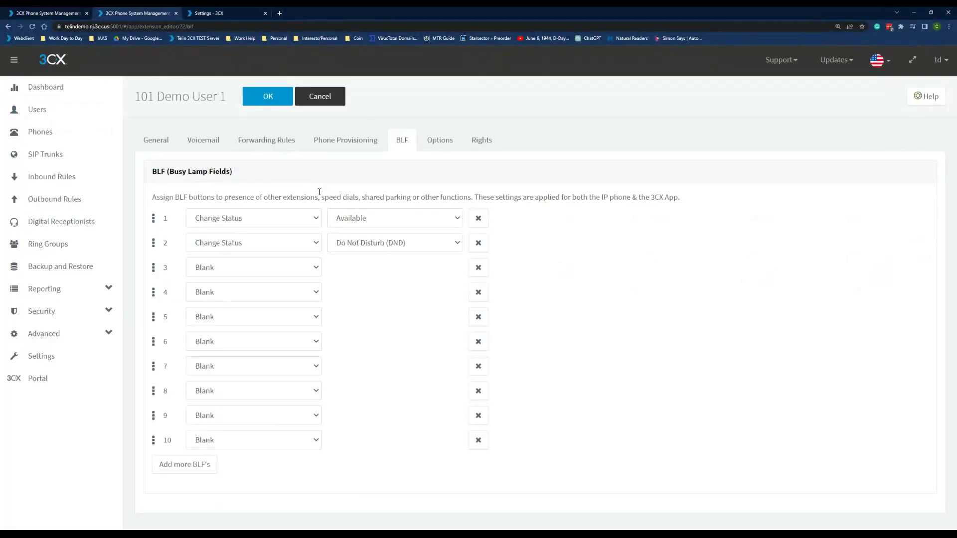
- Review extension 101's Forwarding Rules tab in the management console
{"action": "left_click", "coordinate": [253, 138]}
{"action": "scroll", "coordinate": [308, 199], "scroll_direction": "down", "scroll_amount": 4}
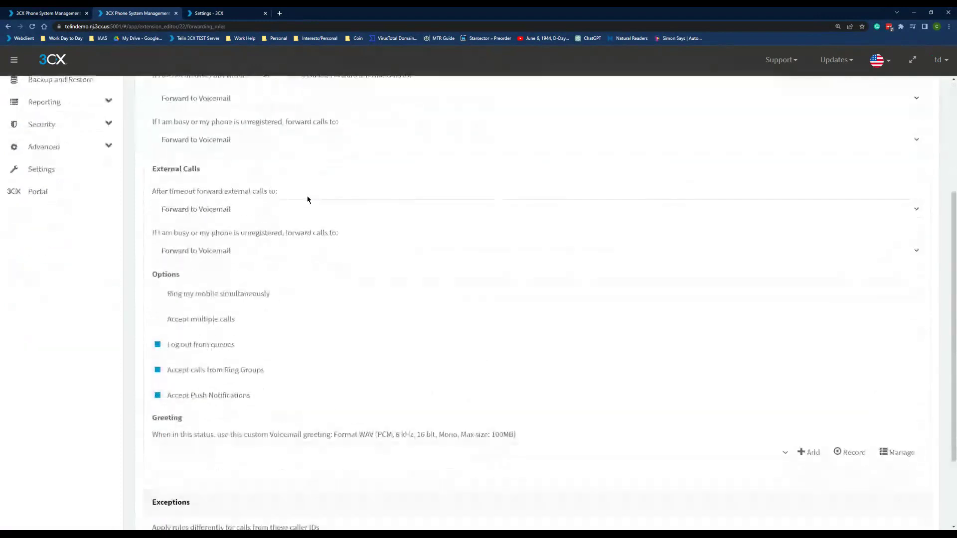
{"action": "scroll", "coordinate": [307, 199], "scroll_direction": "up", "scroll_amount": 5}
{"action": "scroll", "coordinate": [279, 165], "scroll_direction": "down", "scroll_amount": 5}
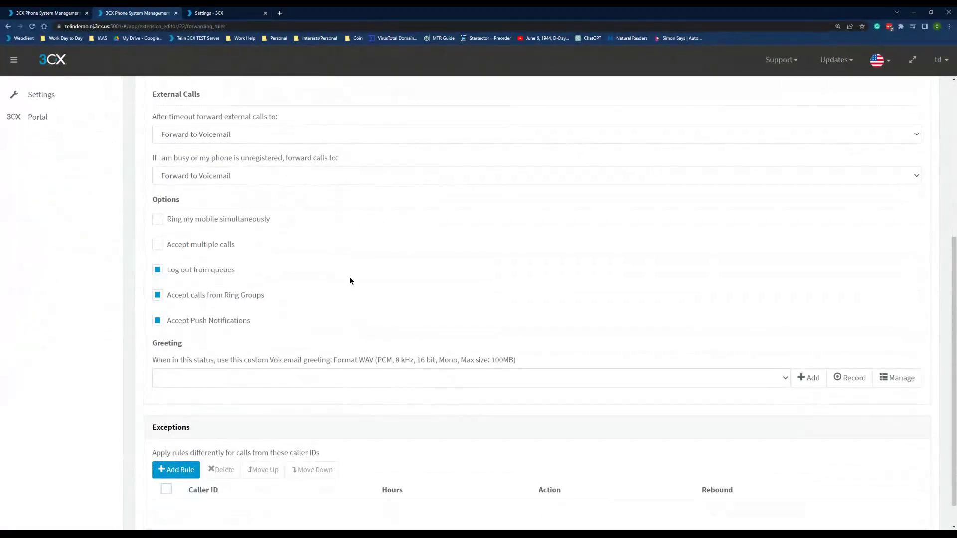
{"action": "scroll", "coordinate": [359, 294], "scroll_direction": "up", "scroll_amount": 3}
{"action": "scroll", "coordinate": [369, 307], "scroll_direction": "up", "scroll_amount": 2}
- In the web client, untick 'Automatically switch status to available during office hours'
{"action": "left_click", "coordinate": [210, 13]}
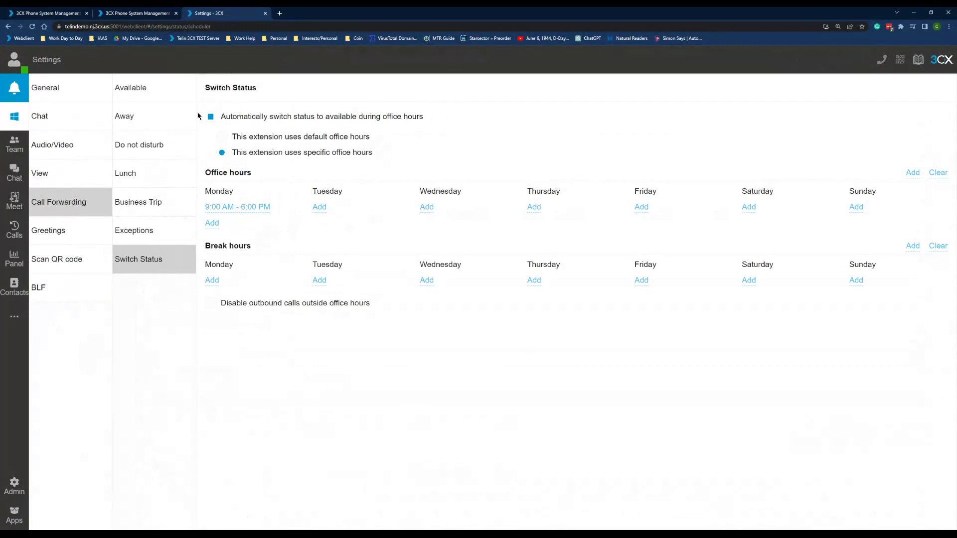
{"action": "left_click", "coordinate": [225, 116]}
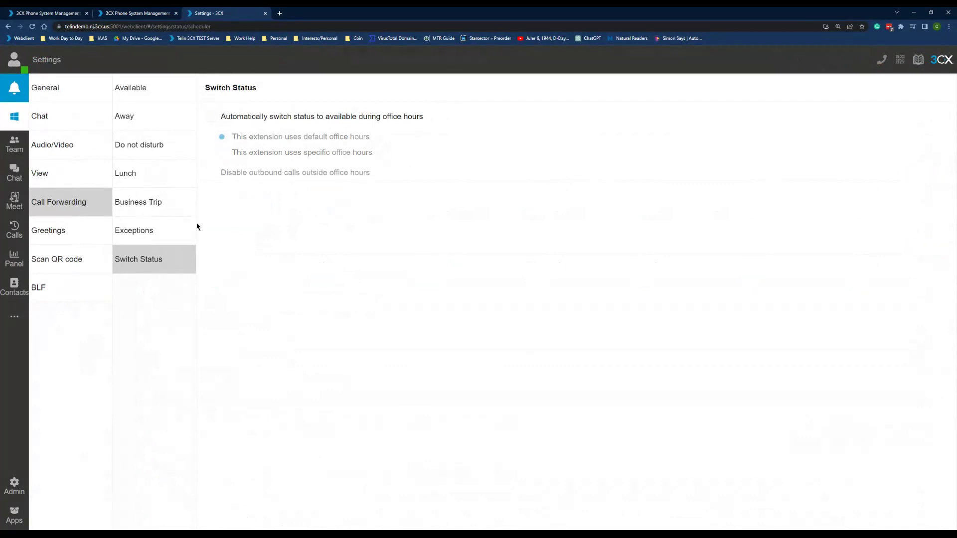
{"action": "left_click", "coordinate": [22, 69]}
{"action": "left_click", "coordinate": [21, 70]}
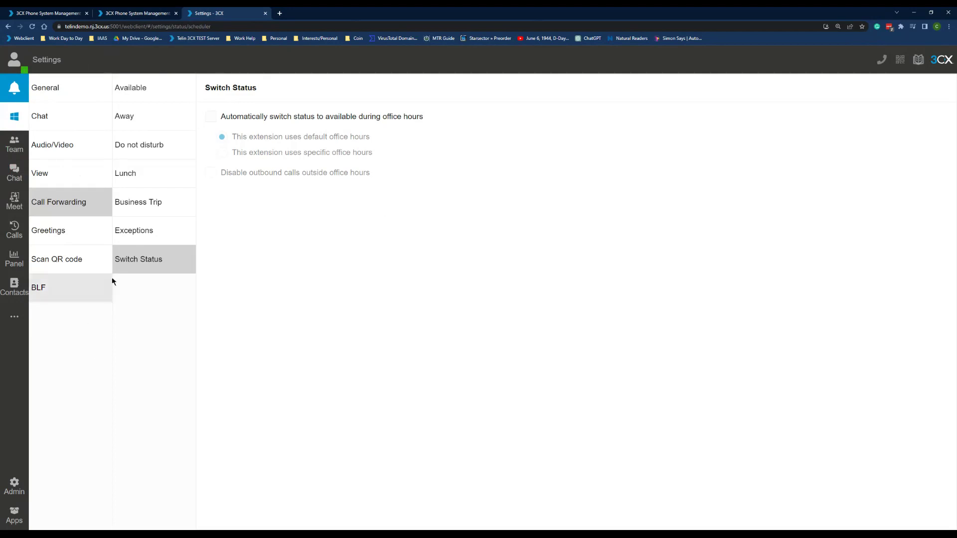
- Check the extension's Rights tab, then open Admin in the web client
{"action": "left_click", "coordinate": [141, 13]}
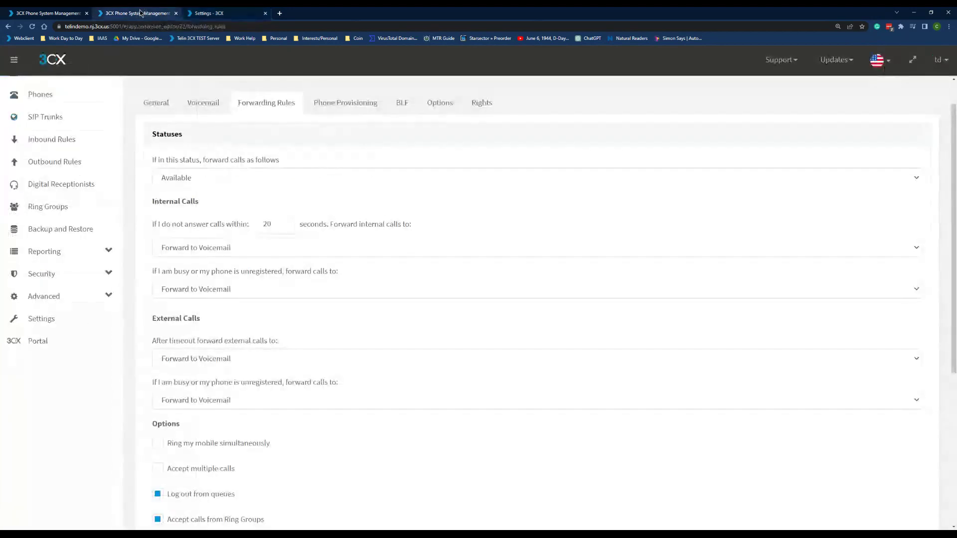
{"action": "left_click", "coordinate": [482, 102]}
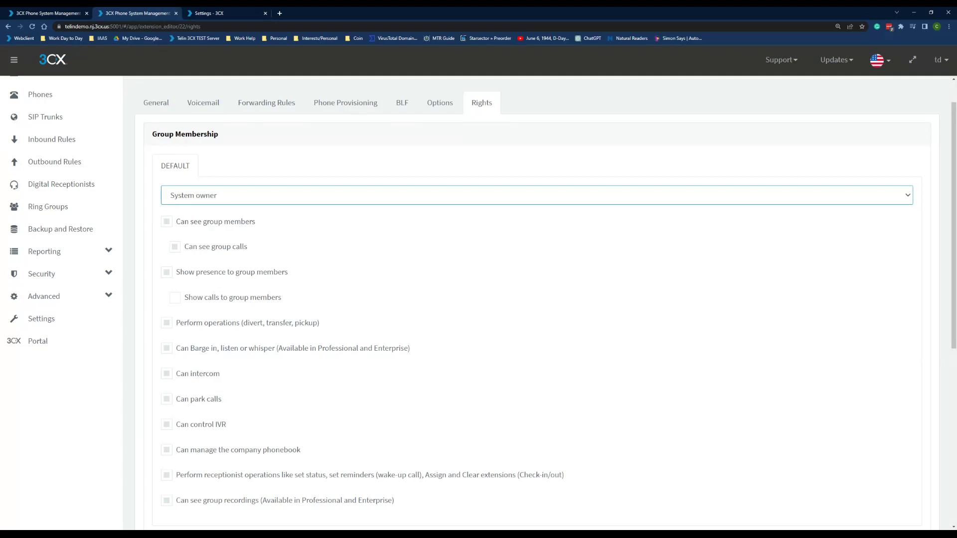
{"action": "left_click", "coordinate": [207, 13]}
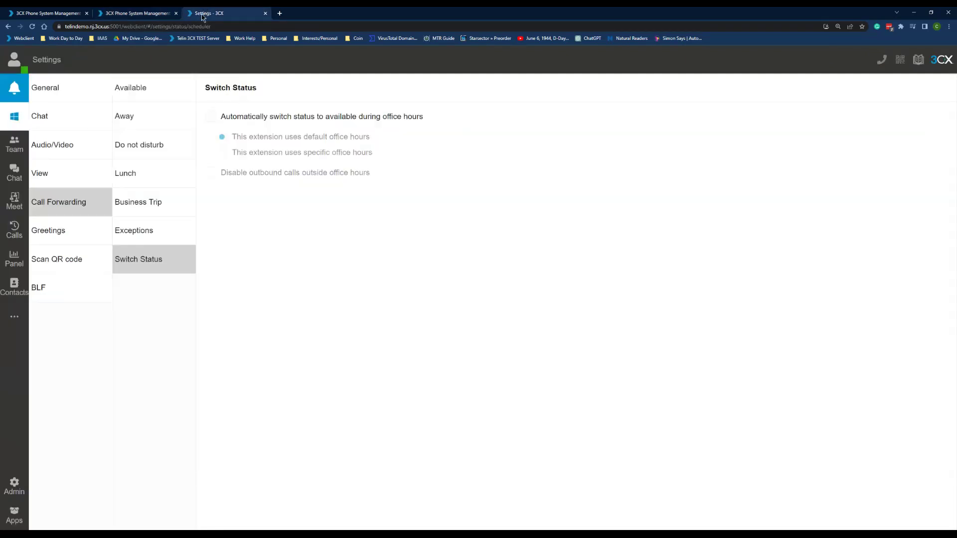
{"action": "left_click", "coordinate": [15, 485]}
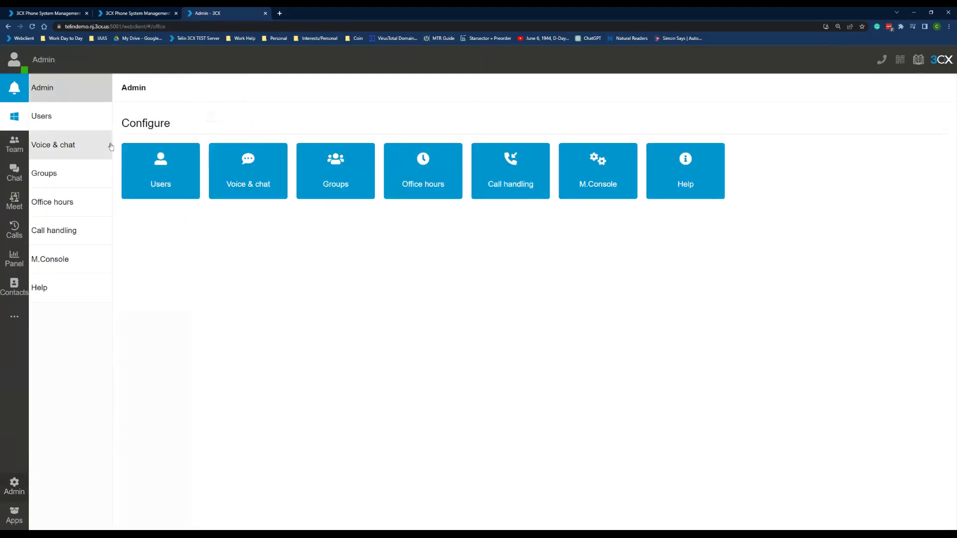
- Select 'specific office hours' on user 100's Schedule tab, then switch to the console
{"action": "left_click", "coordinate": [83, 117]}
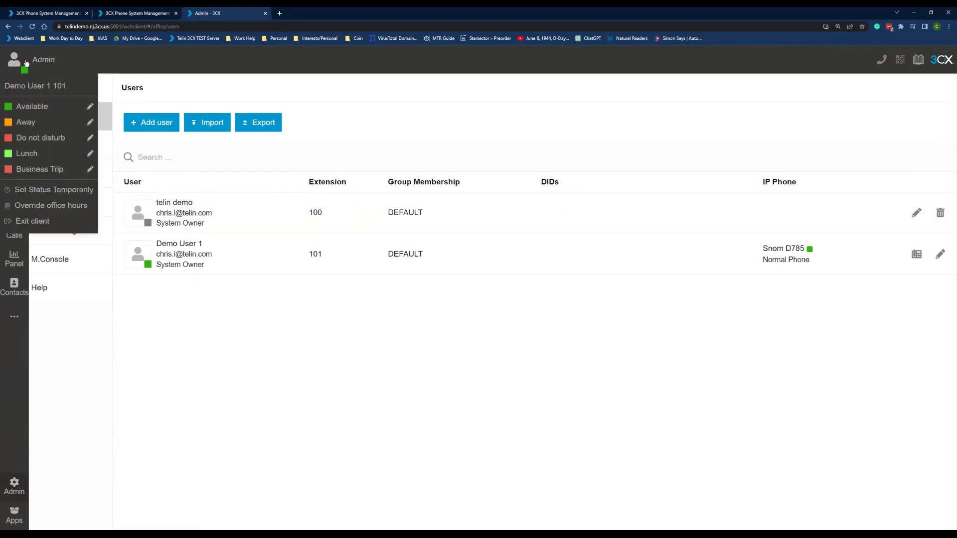
{"action": "left_click", "coordinate": [248, 213]}
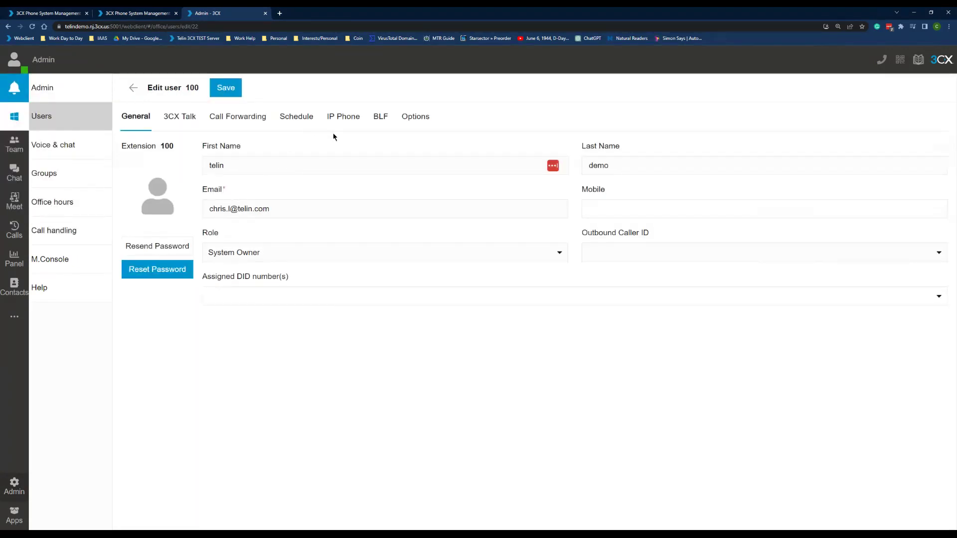
{"action": "left_click", "coordinate": [302, 122]}
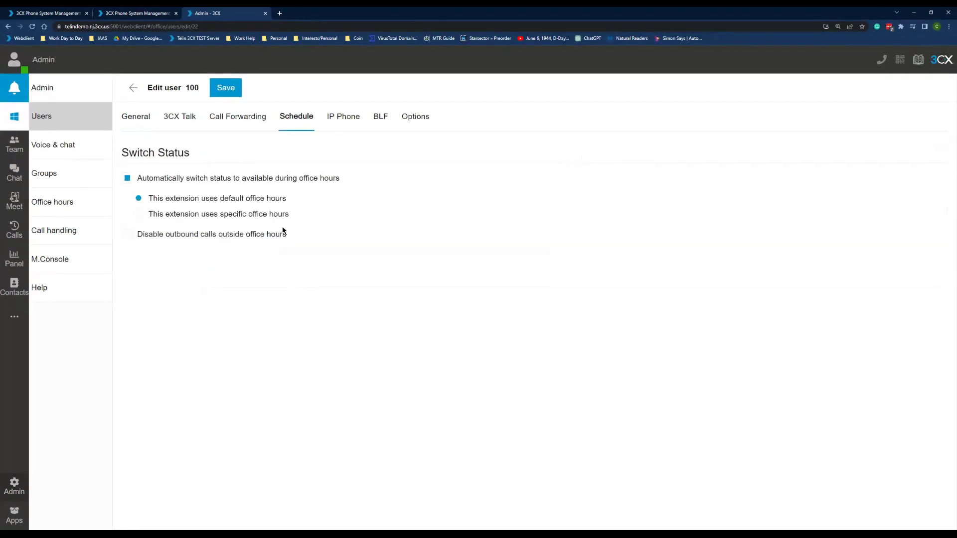
{"action": "left_click", "coordinate": [220, 215]}
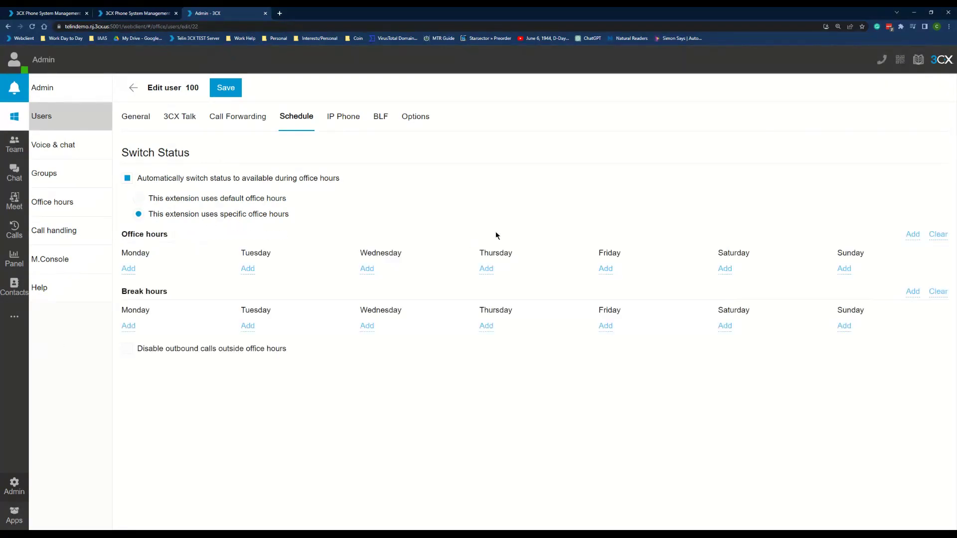
{"action": "left_click", "coordinate": [139, 13]}
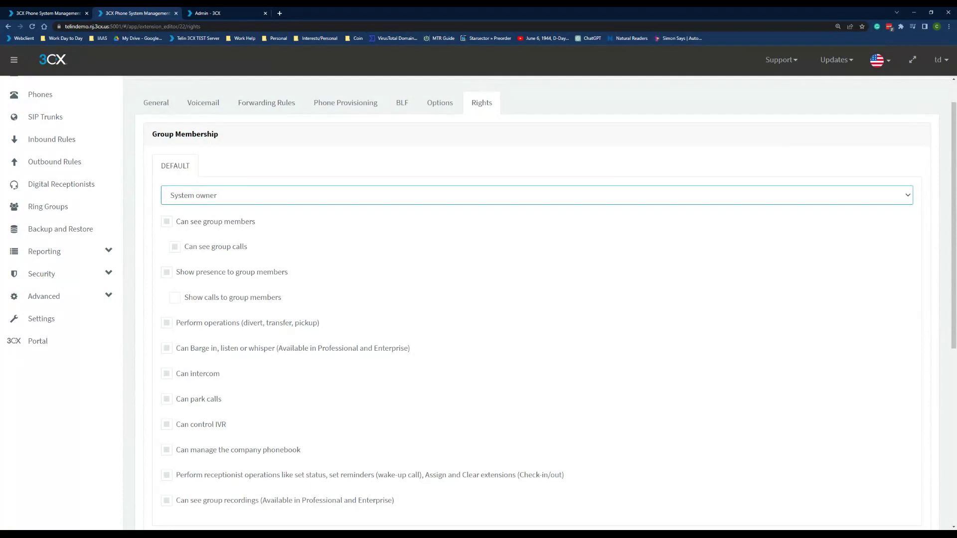
- Start a caller ID exception in full-screen Forwarding Rules, then close the form unsaved
{"action": "left_click", "coordinate": [278, 101]}
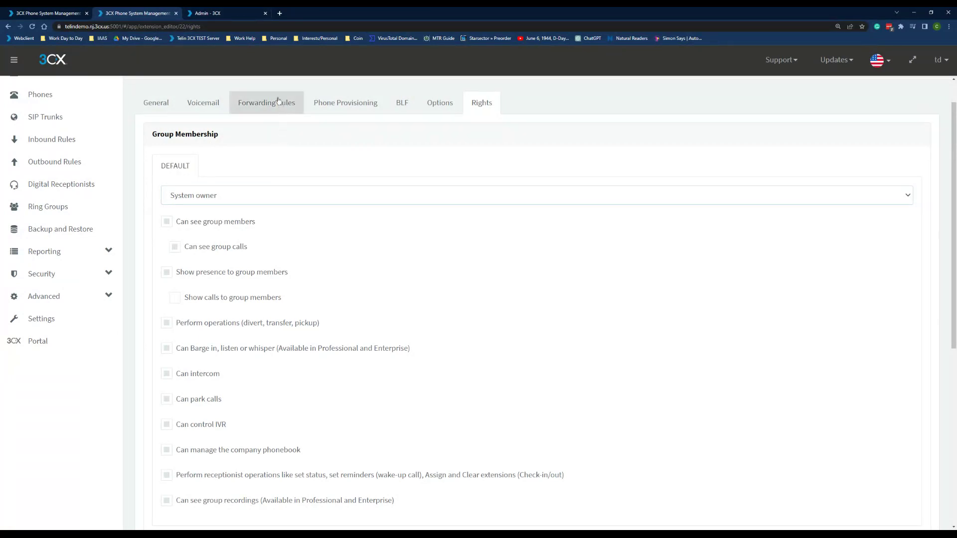
{"action": "scroll", "coordinate": [263, 350], "scroll_direction": "down", "scroll_amount": 5}
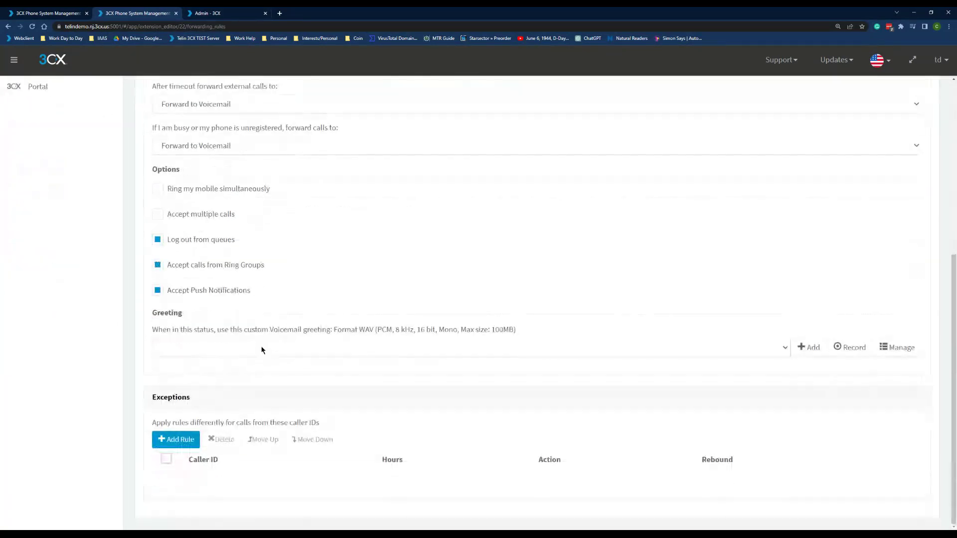
{"action": "key", "text": "F11"}
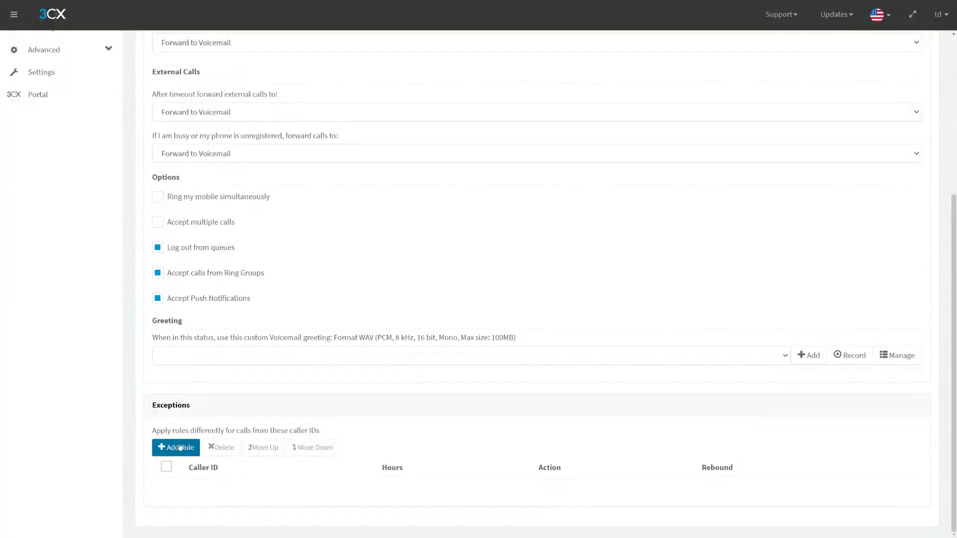
{"action": "left_click", "coordinate": [179, 447]}
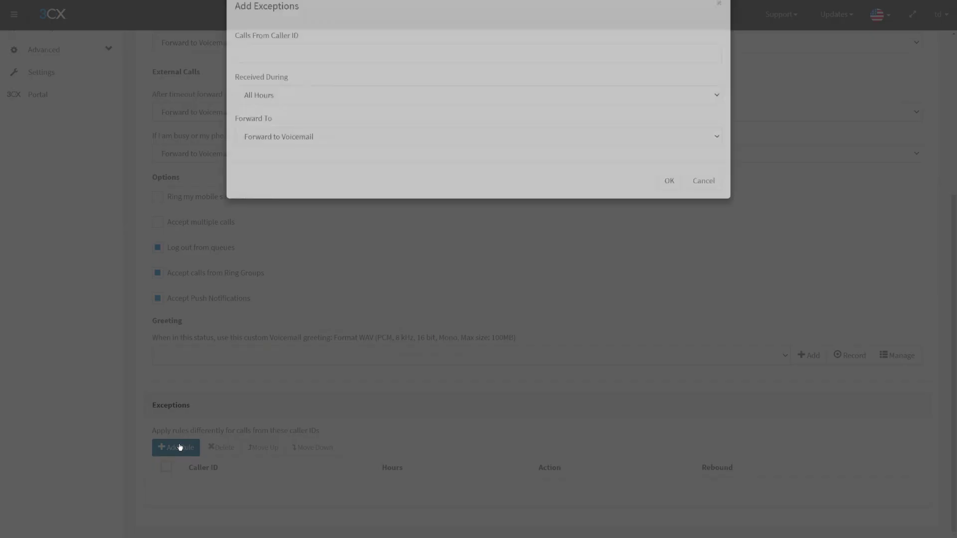
{"action": "left_click", "coordinate": [304, 80]}
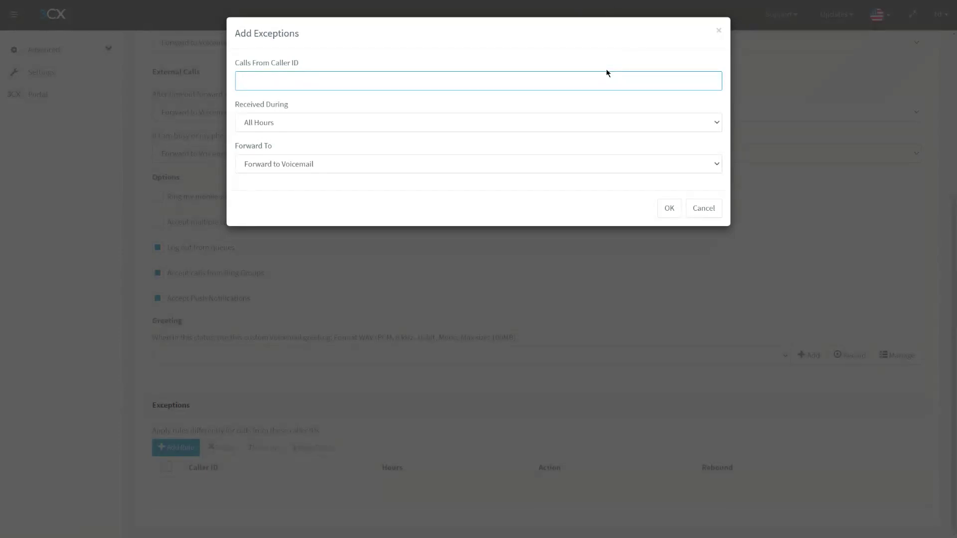
{"action": "left_click", "coordinate": [719, 31]}
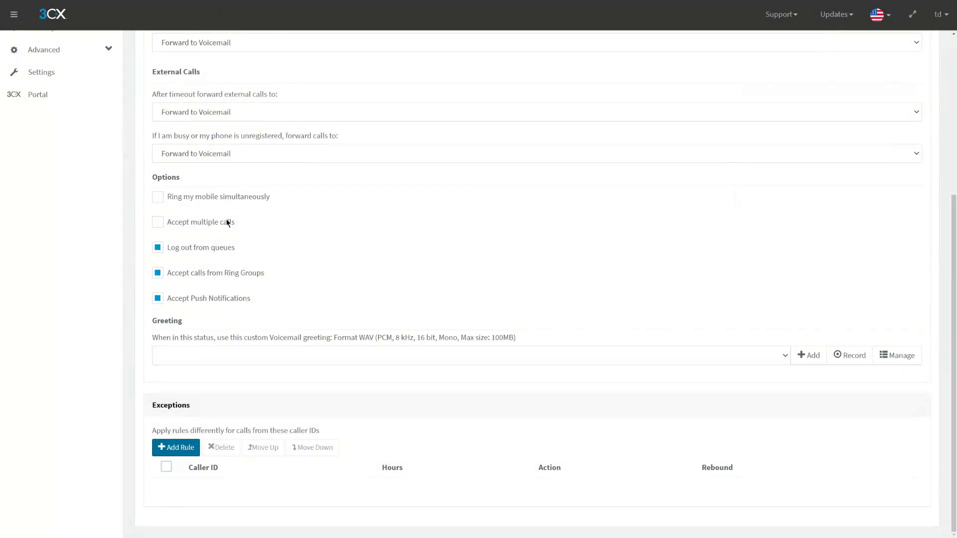
{"action": "scroll", "coordinate": [227, 223], "scroll_direction": "up", "scroll_amount": 5}
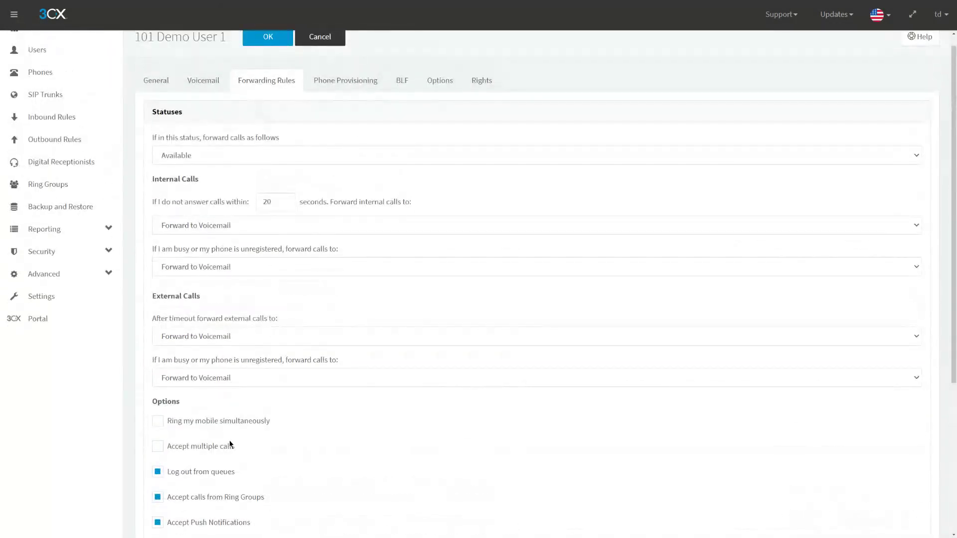
{"action": "scroll", "coordinate": [230, 444], "scroll_direction": "down", "scroll_amount": 3}
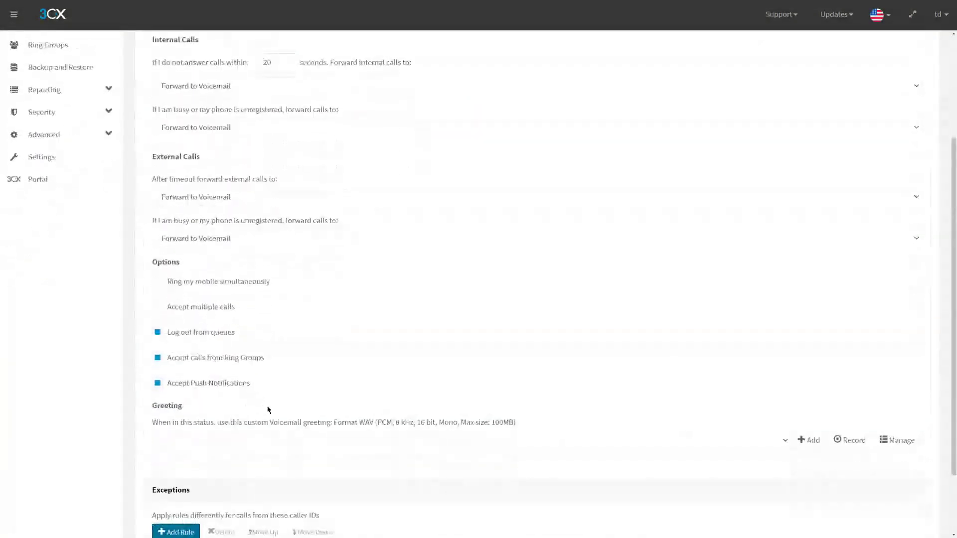
{"action": "scroll", "coordinate": [261, 427], "scroll_direction": "down", "scroll_amount": 2}
- Fill an exception: a caller ID number, Monday 08:00–17:00, forward to extension 100 telin demo
{"action": "left_click", "coordinate": [176, 447]}
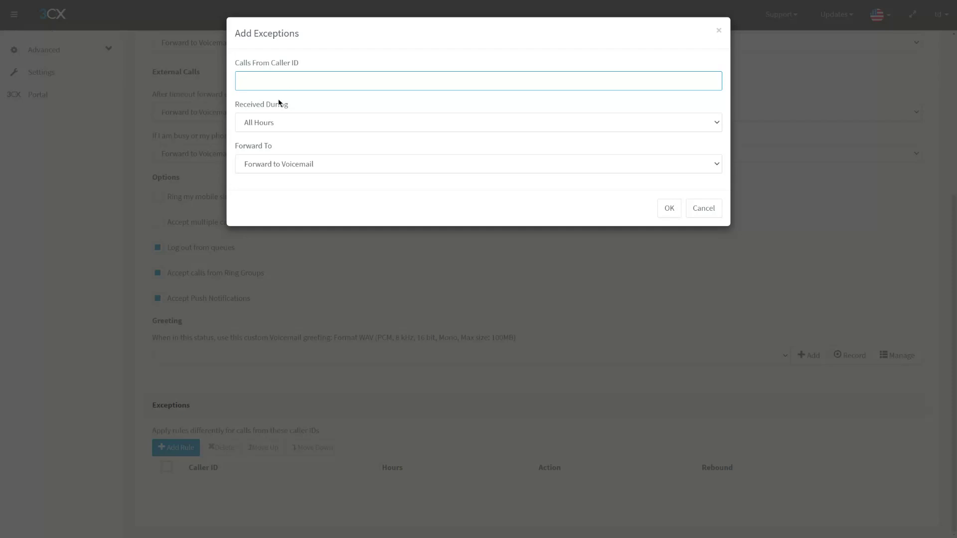
{"action": "left_click", "coordinate": [271, 125]}
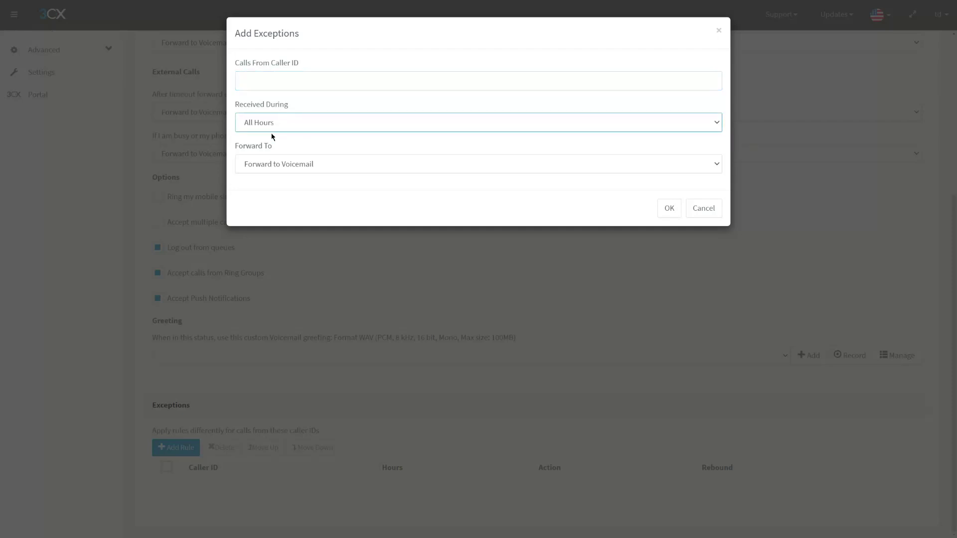
{"action": "left_click", "coordinate": [305, 151]}
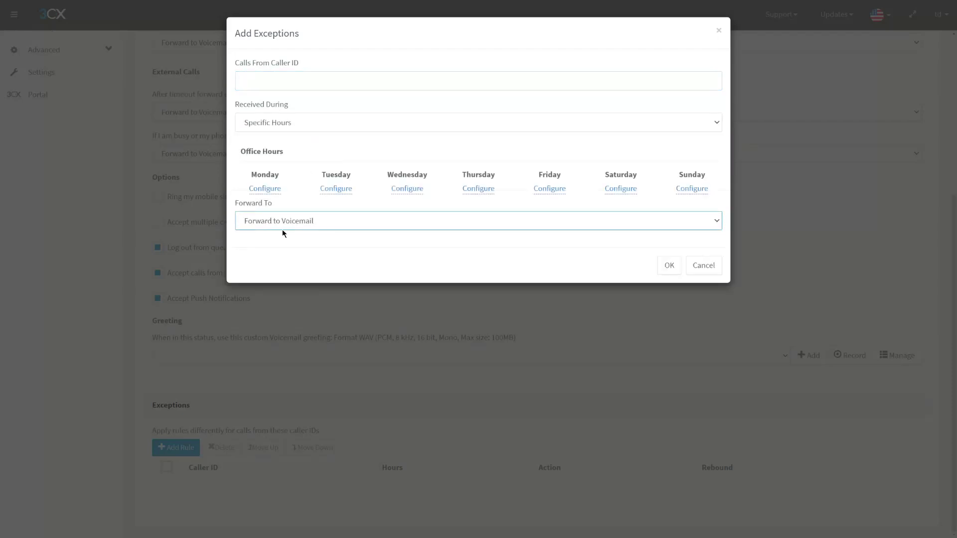
{"action": "left_click", "coordinate": [280, 83]}
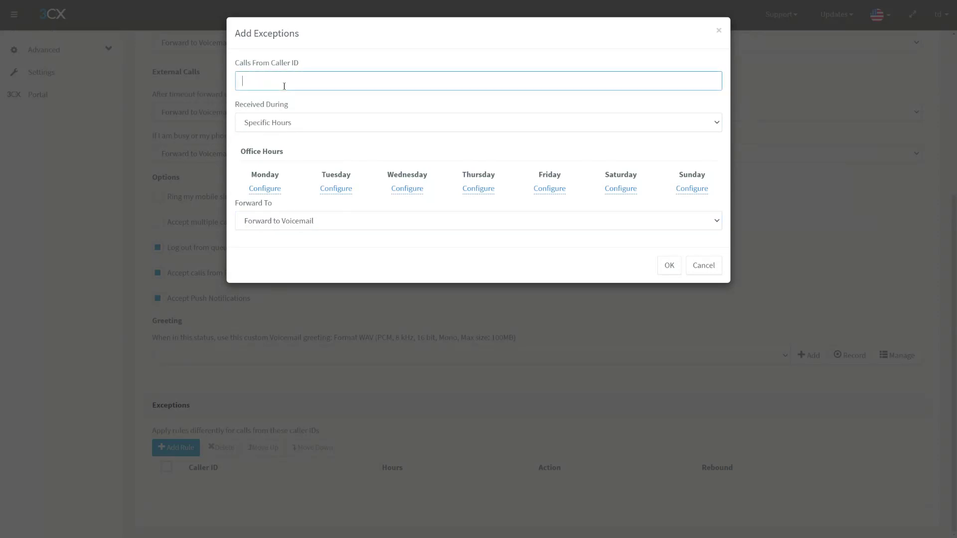
{"action": "type", "text": "3334445555"}
{"action": "left_click", "coordinate": [263, 193]}
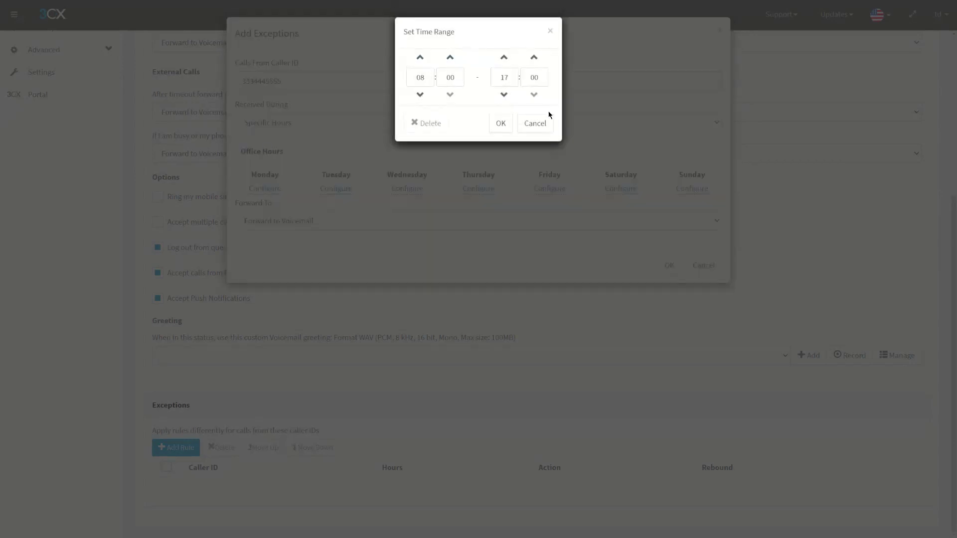
{"action": "left_click", "coordinate": [508, 130]}
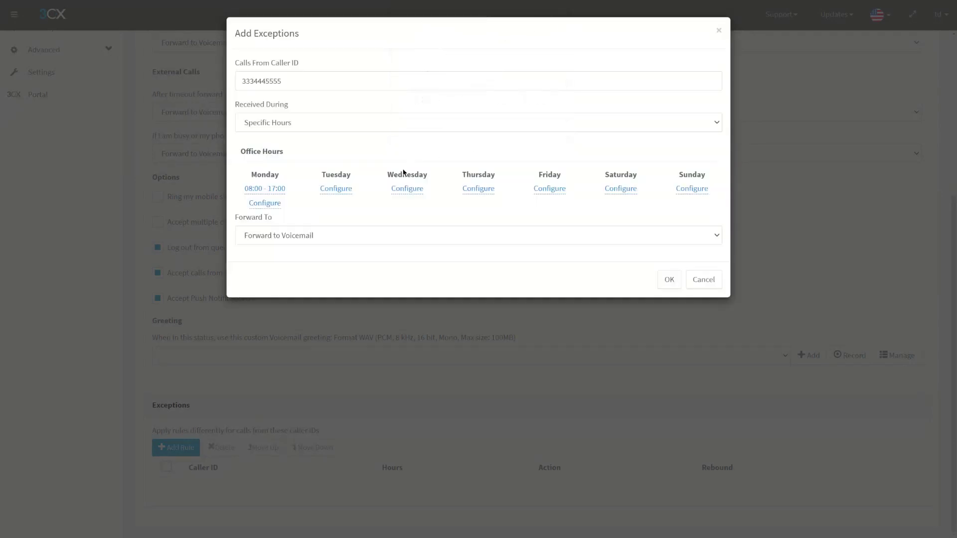
{"action": "left_click", "coordinate": [287, 250]}
{"action": "left_click", "coordinate": [280, 266]}
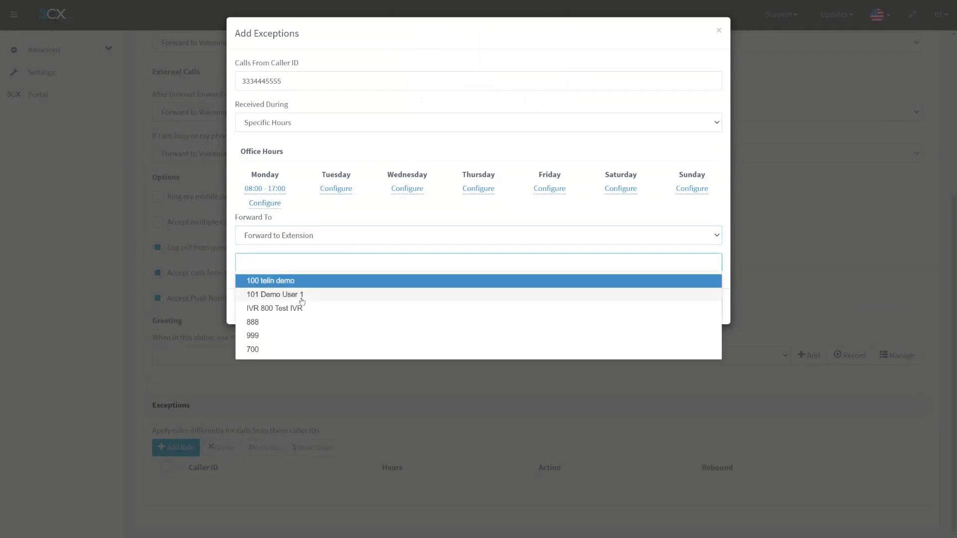
{"action": "left_click", "coordinate": [287, 281]}
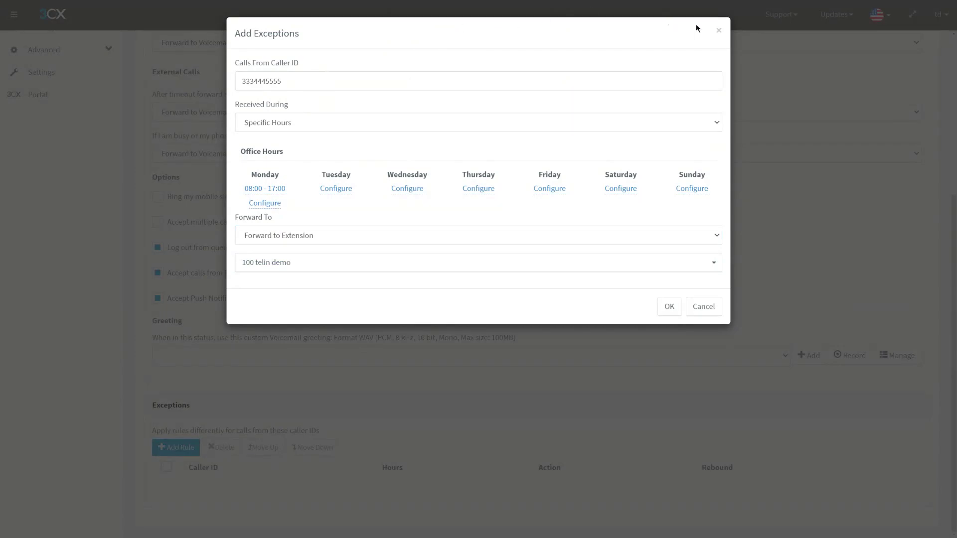
- Discard the exception without saving and recheck the empty Exceptions list
{"action": "left_click", "coordinate": [718, 30]}
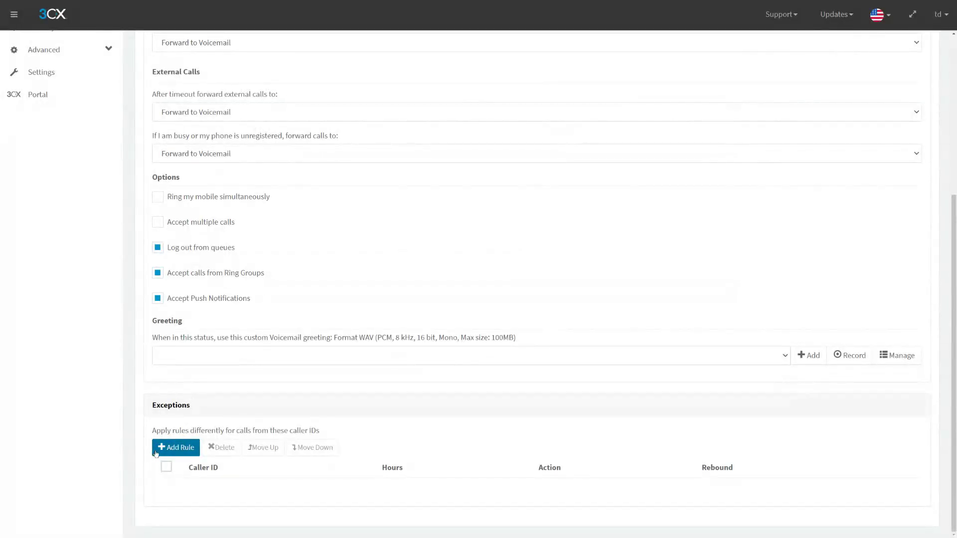
{"action": "scroll", "coordinate": [196, 427], "scroll_direction": "up", "scroll_amount": 5}
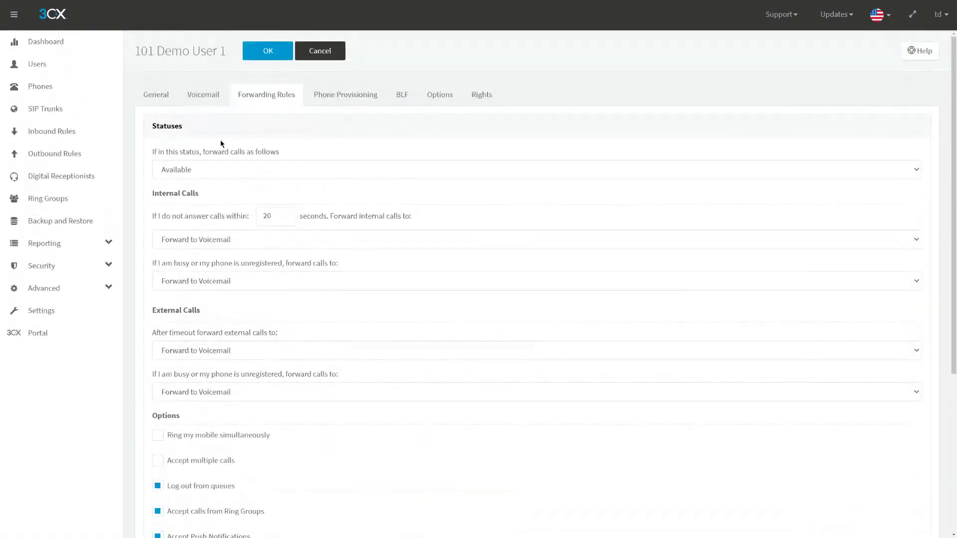
{"action": "scroll", "coordinate": [221, 144], "scroll_direction": "down", "scroll_amount": 3}
{"action": "scroll", "coordinate": [221, 145], "scroll_direction": "down", "scroll_amount": 2}
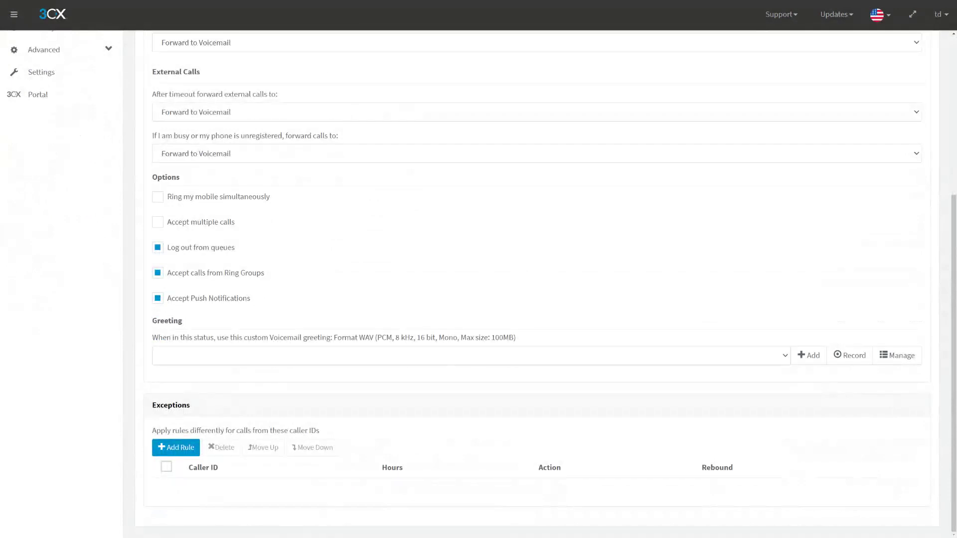
{"action": "left_click", "coordinate": [42, 72]}
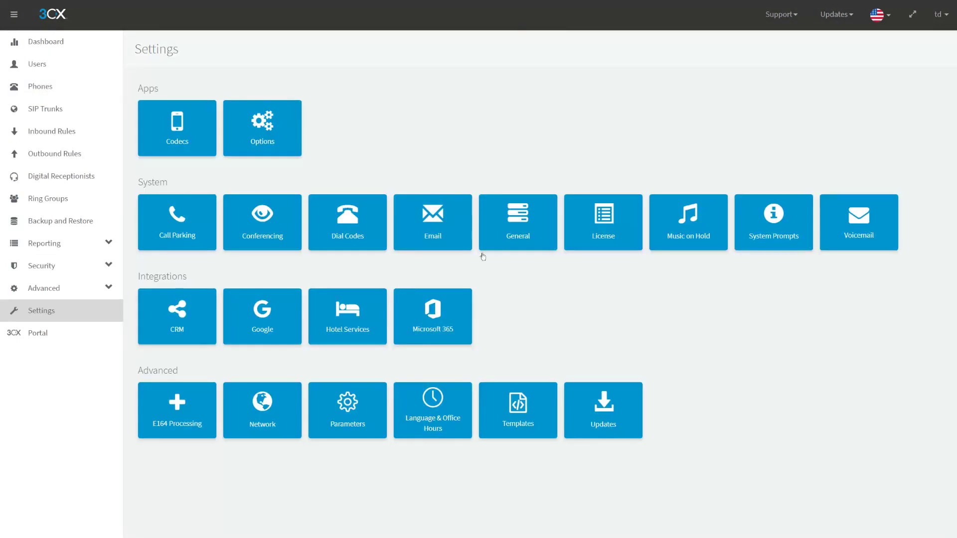
{"action": "left_click", "coordinate": [462, 396]}
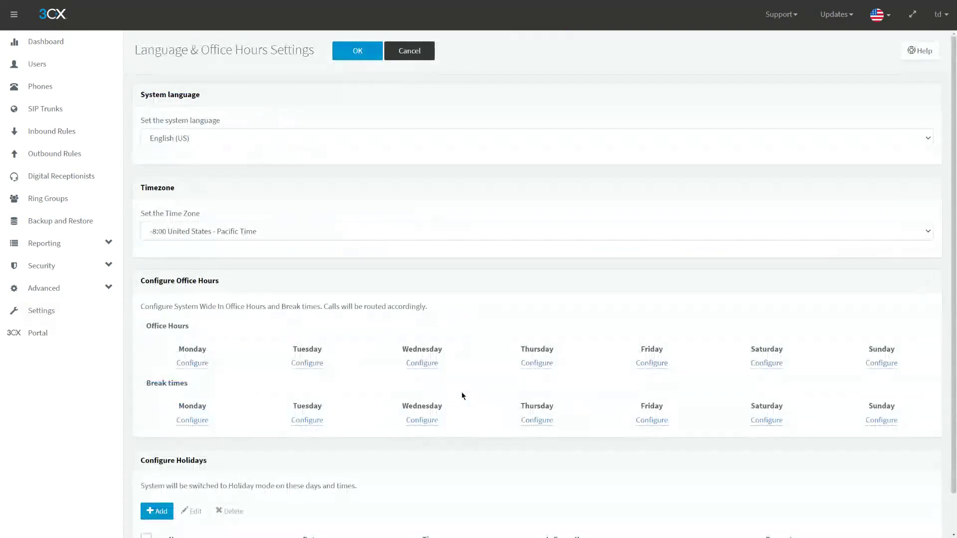
{"action": "left_click", "coordinate": [197, 363]}
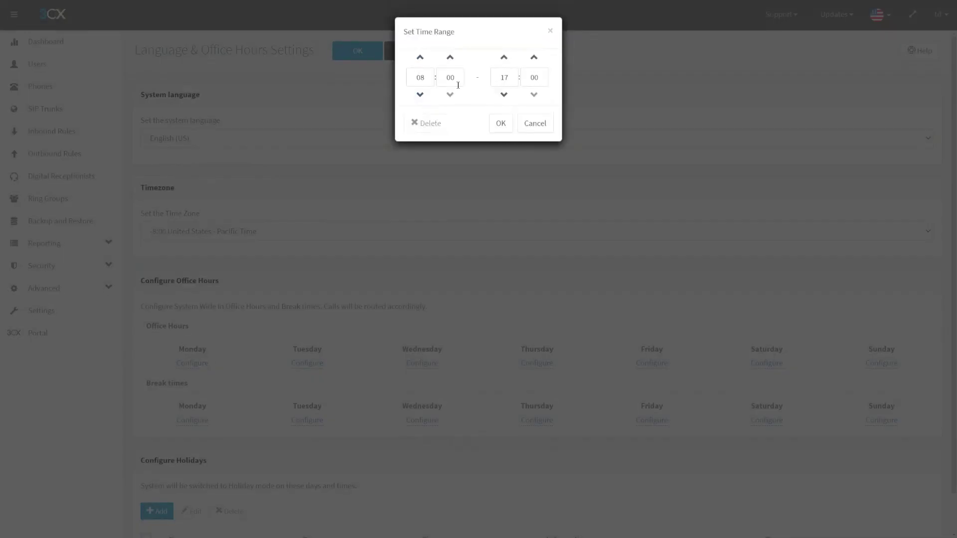
{"action": "left_click", "coordinate": [535, 123]}
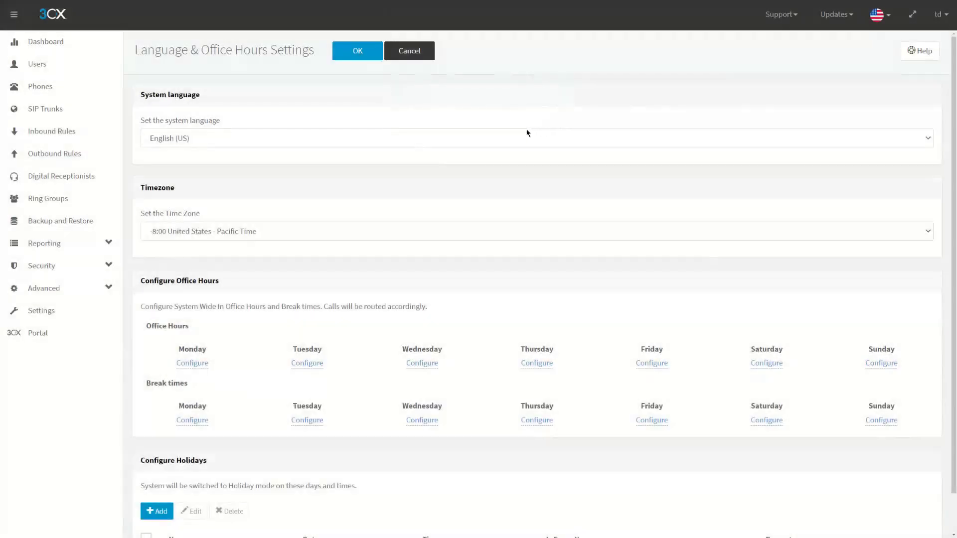
{"action": "left_click", "coordinate": [70, 72]}
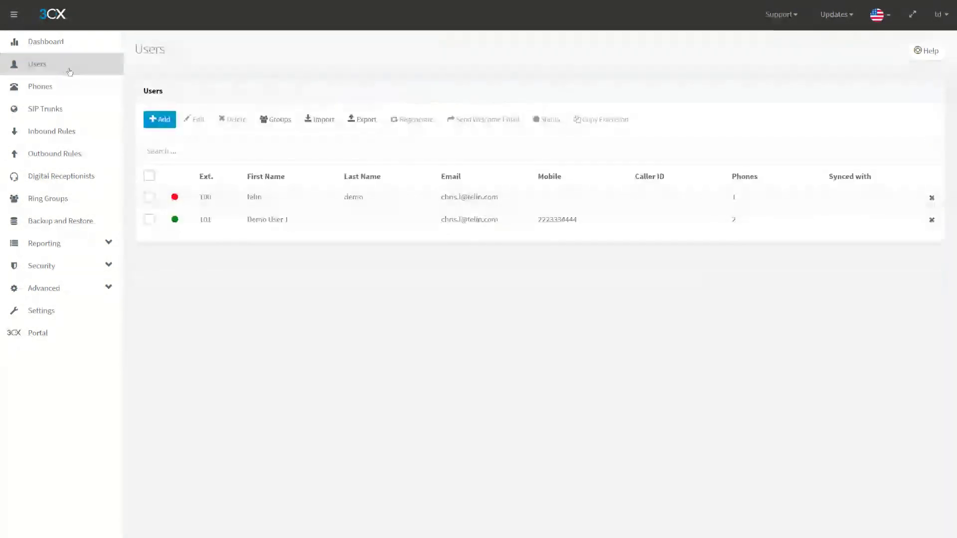
{"action": "double_click", "coordinate": [259, 225]}
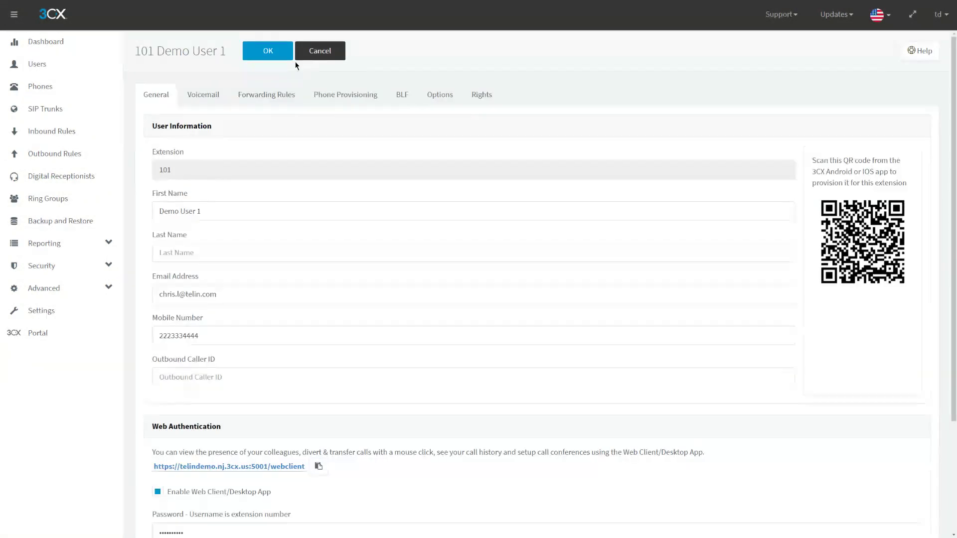
{"action": "left_click", "coordinate": [282, 91]}
{"action": "scroll", "coordinate": [374, 292], "scroll_direction": "down", "scroll_amount": 5}
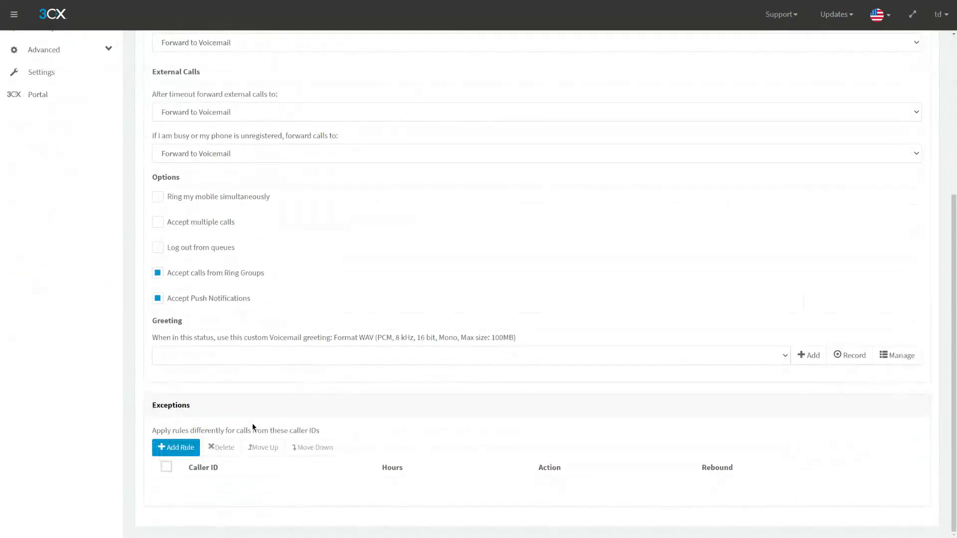
- Start an exception with caller ID * limited to Monday 08:00–17:00
{"action": "left_click", "coordinate": [182, 447]}
{"action": "left_click", "coordinate": [302, 85]}
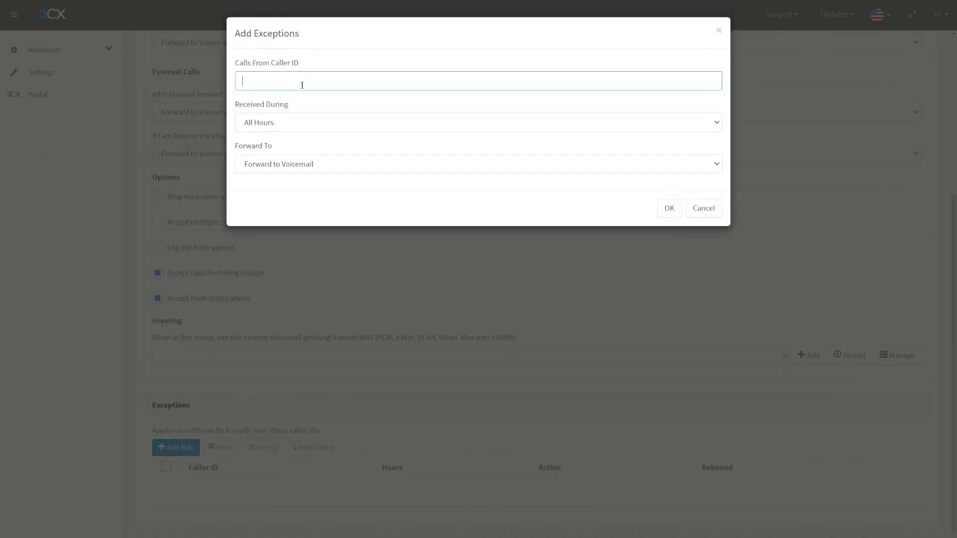
{"action": "type", "text": "*"}
{"action": "key", "text": "Tab"}
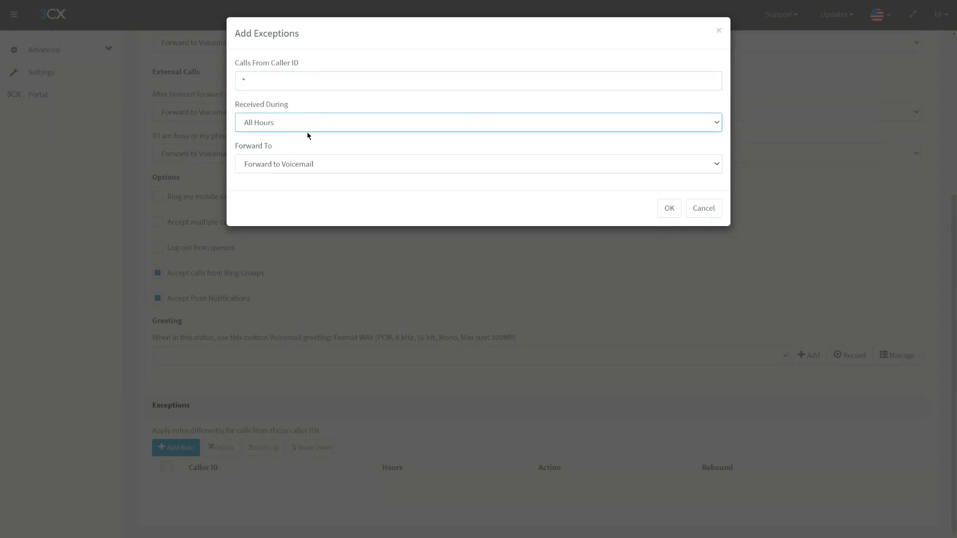
{"action": "left_click", "coordinate": [299, 167]}
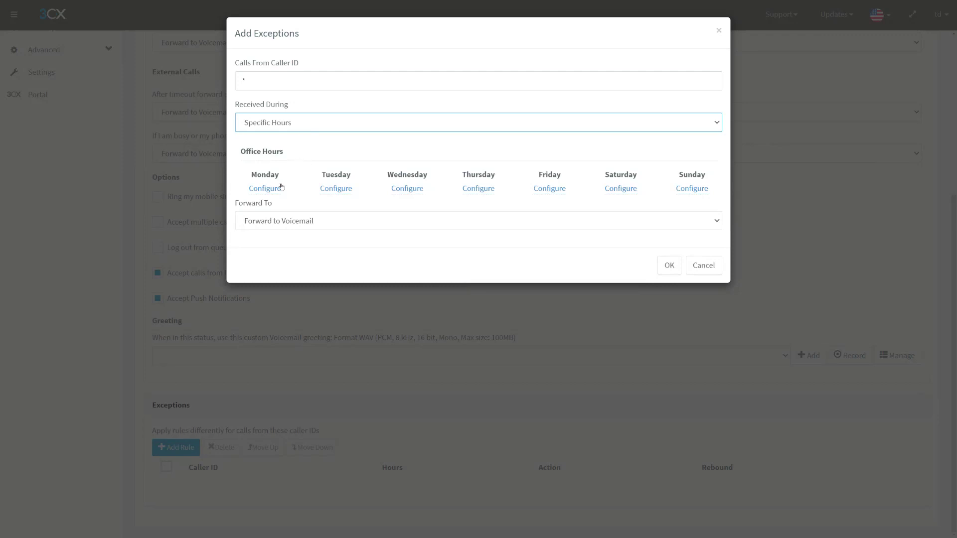
{"action": "left_click", "coordinate": [279, 189]}
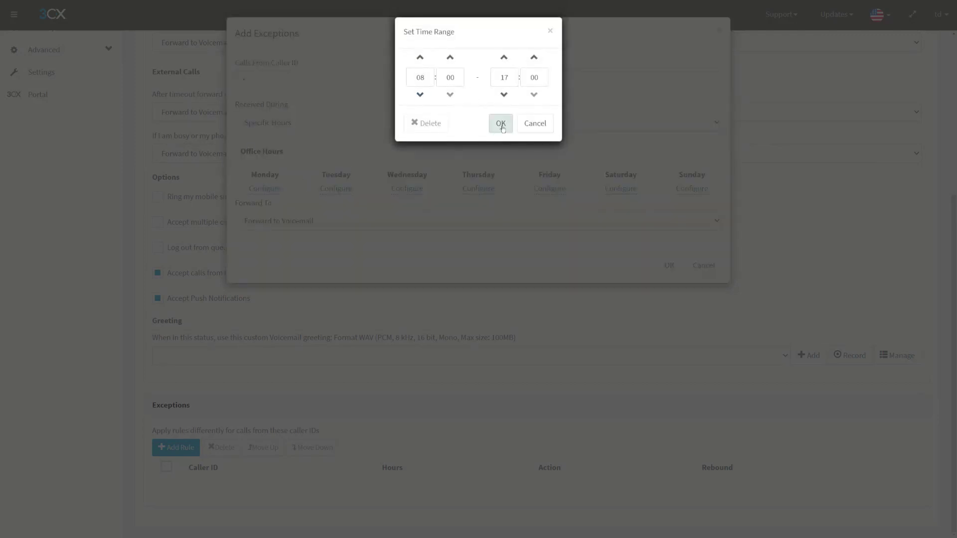
{"action": "left_click", "coordinate": [501, 124]}
- Forward it to extension IVR 800 Test IVR, save, and begin another exception
{"action": "left_click", "coordinate": [313, 235]}
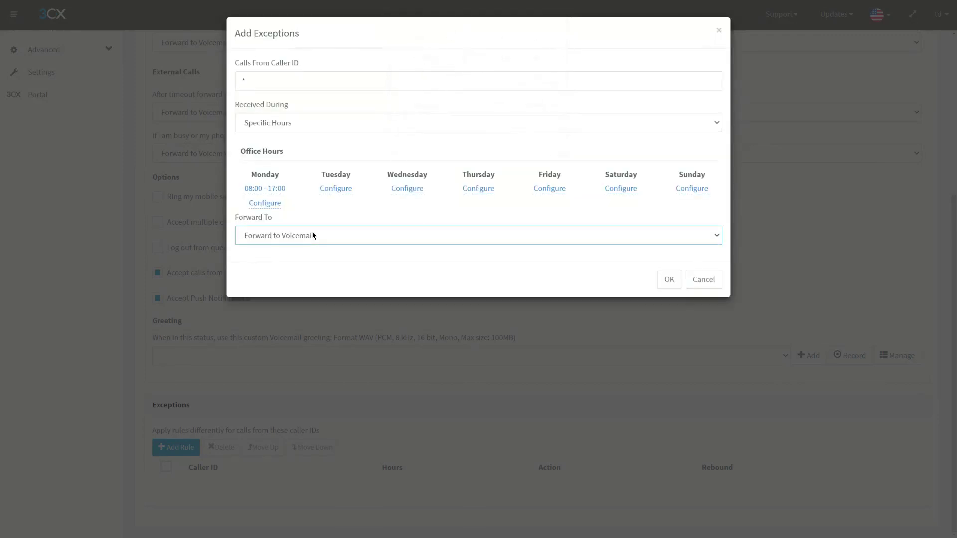
{"action": "left_click", "coordinate": [324, 261]}
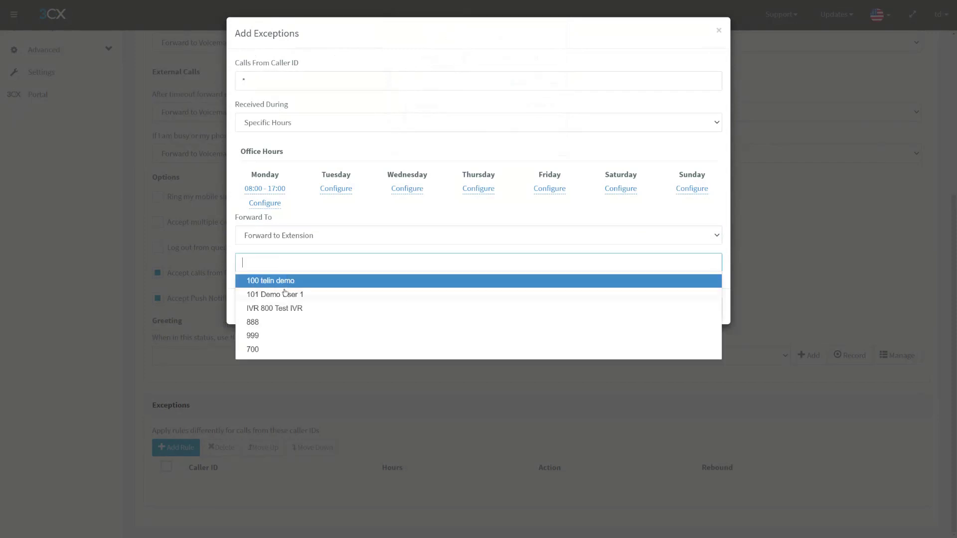
{"action": "left_click", "coordinate": [284, 307]}
{"action": "left_click", "coordinate": [668, 305]}
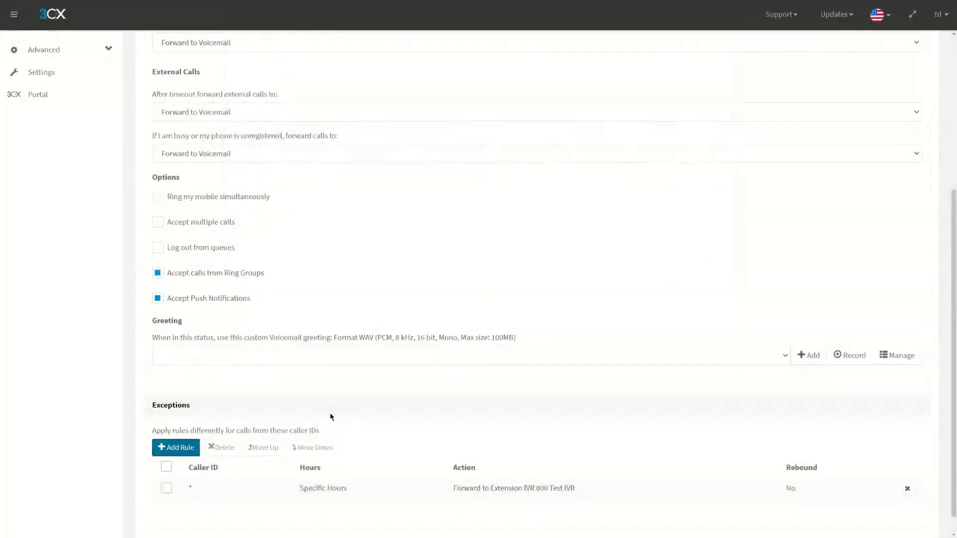
{"action": "scroll", "coordinate": [179, 438], "scroll_direction": "down", "scroll_amount": 1}
{"action": "left_click", "coordinate": [176, 425]}
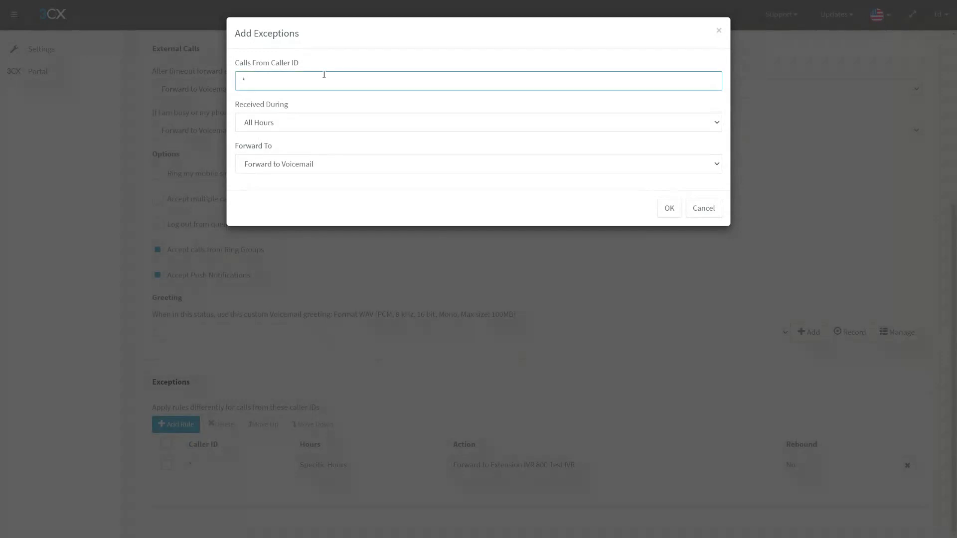
- Set the * exception to Specific Hours Monday 12:00–13:00, keep Forward to Voicemail, and save
{"action": "key", "text": "Tab"}
{"action": "key", "text": "Down"}
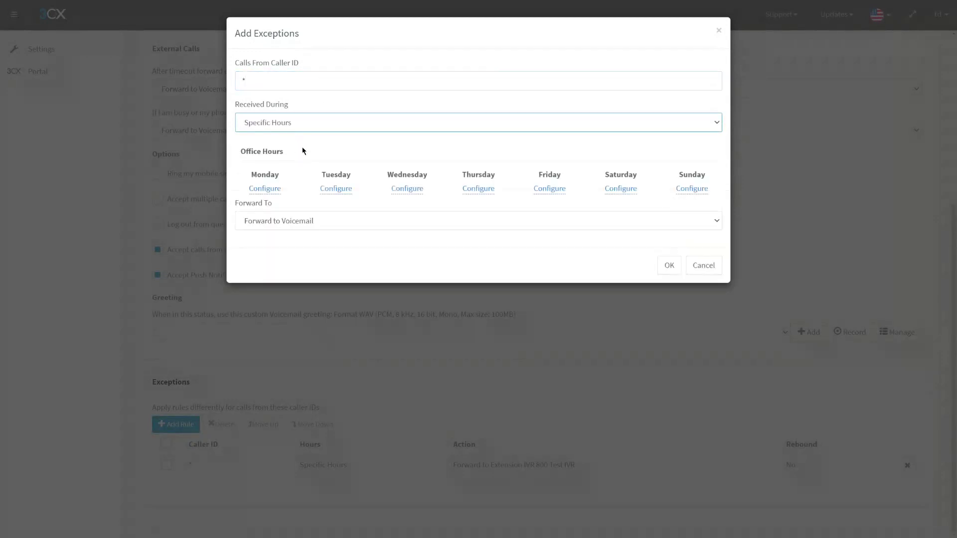
{"action": "left_click", "coordinate": [265, 188]}
{"action": "left_click", "coordinate": [421, 58]}
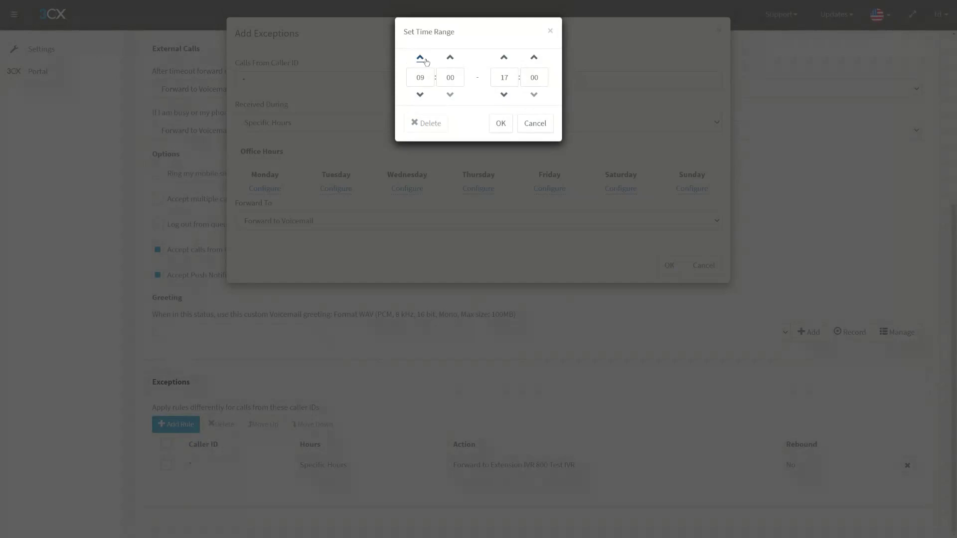
{"action": "left_click", "coordinate": [421, 58]}
{"action": "left_click", "coordinate": [421, 58]}
{"action": "left_click", "coordinate": [421, 58]}
{"action": "left_click", "coordinate": [503, 94]}
{"action": "left_click", "coordinate": [504, 94]}
{"action": "left_click", "coordinate": [504, 95]}
{"action": "left_click", "coordinate": [504, 94]}
{"action": "left_click", "coordinate": [502, 123]}
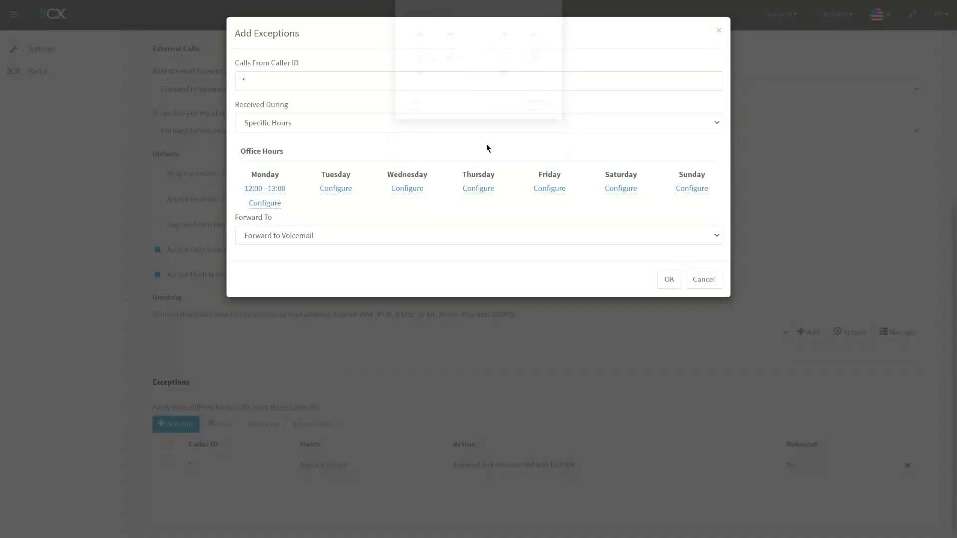
{"action": "left_click", "coordinate": [311, 238]}
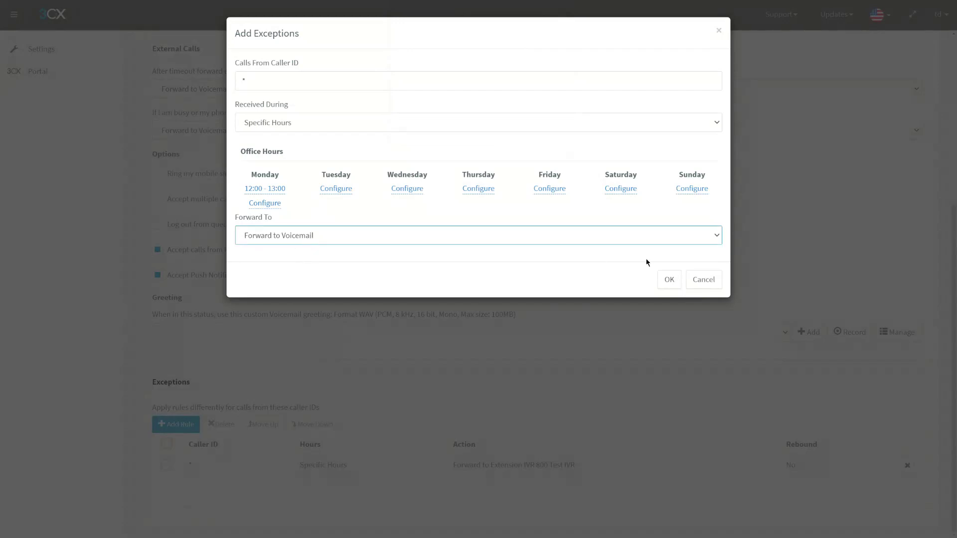
{"action": "left_click", "coordinate": [668, 279]}
{"action": "scroll", "coordinate": [375, 408], "scroll_direction": "down", "scroll_amount": 1}
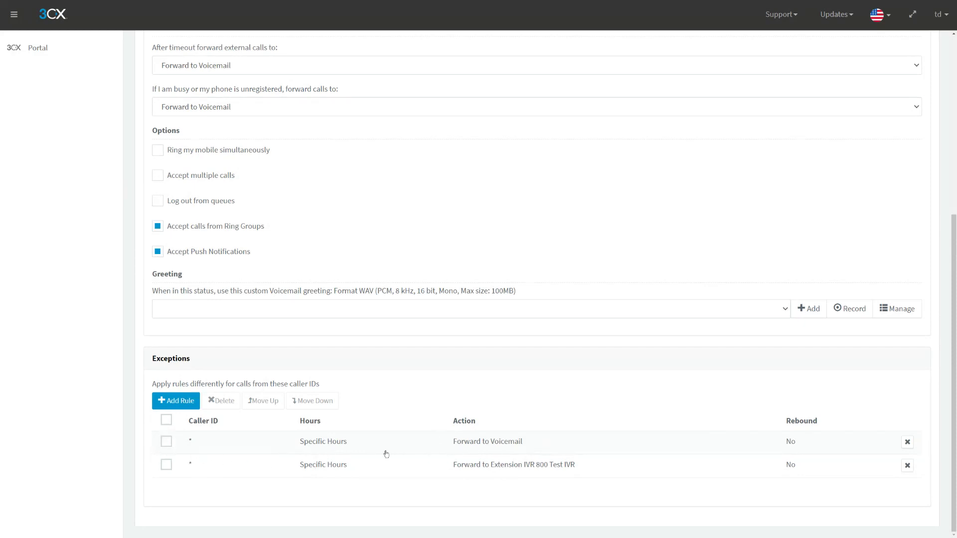
- Review the Monday 12:00–13:00 exception, cancel it, and select the IVR forwarding rule
{"action": "left_click", "coordinate": [166, 442]}
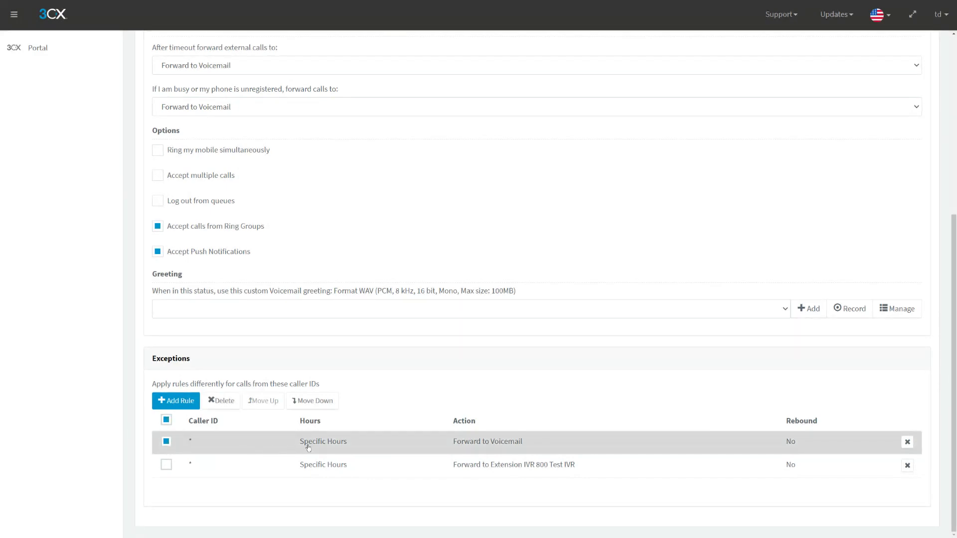
{"action": "left_click", "coordinate": [432, 449]}
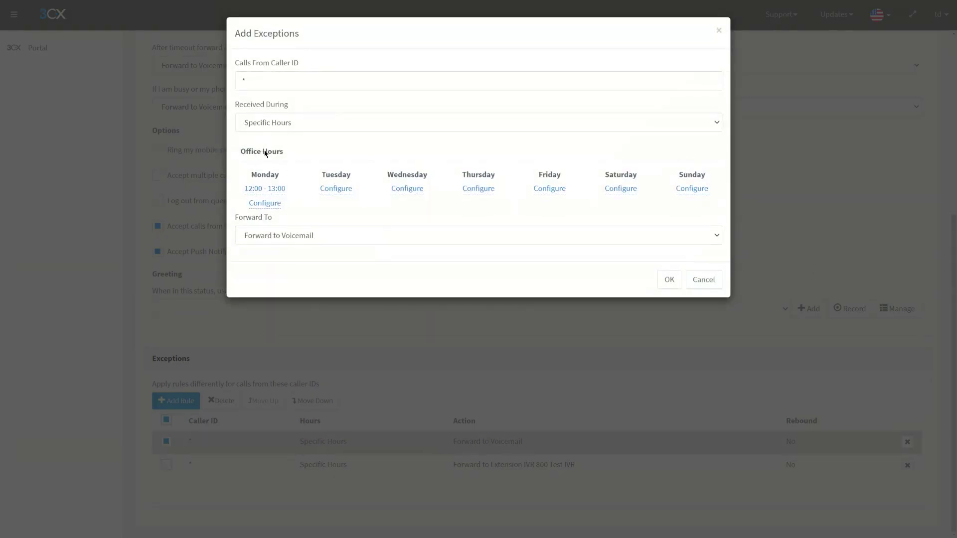
{"action": "left_click_drag", "start_coordinate": [263, 179], "coordinate": [288, 213]}
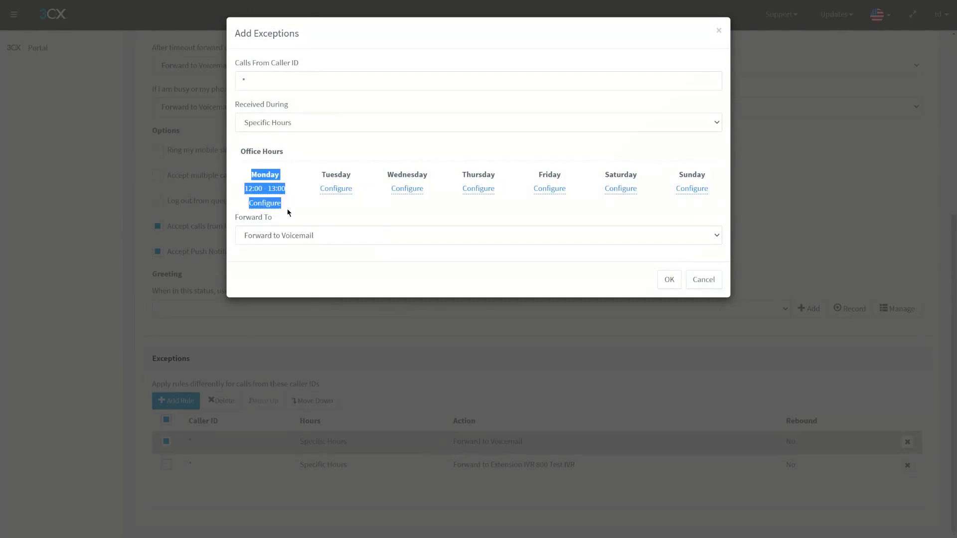
{"action": "left_click", "coordinate": [288, 213]}
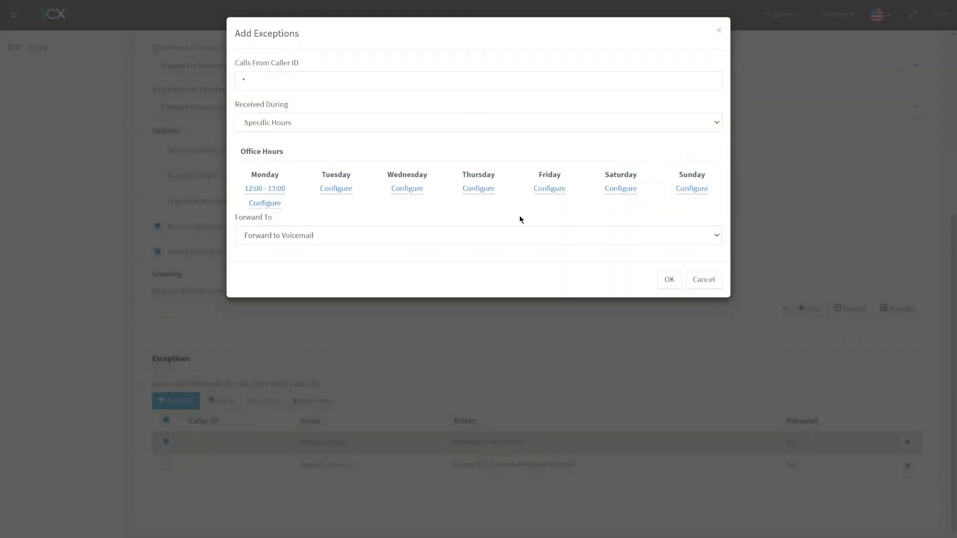
{"action": "left_click", "coordinate": [703, 279]}
{"action": "left_click", "coordinate": [165, 441]}
{"action": "left_click", "coordinate": [167, 464]}
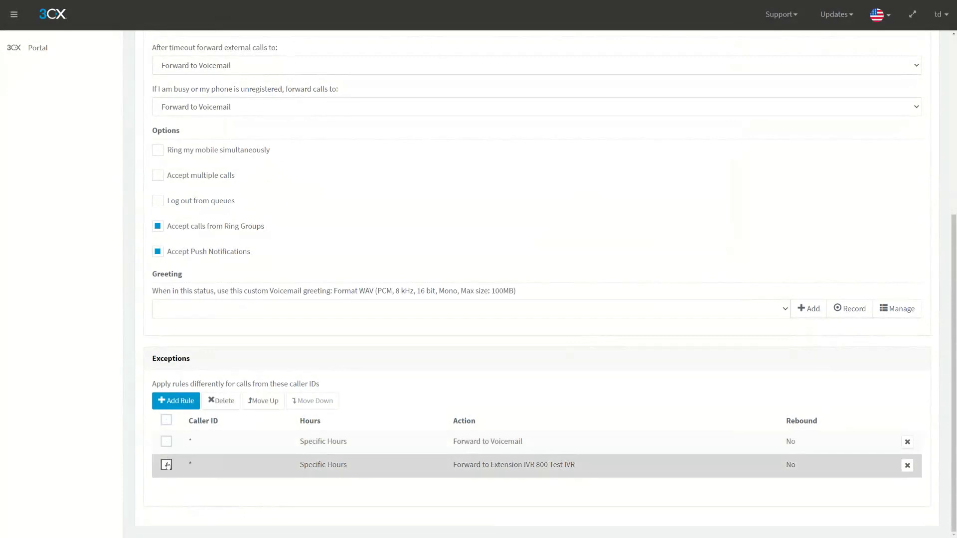
{"action": "left_click", "coordinate": [167, 464]}
{"action": "scroll", "coordinate": [233, 363], "scroll_direction": "up", "scroll_amount": 2}
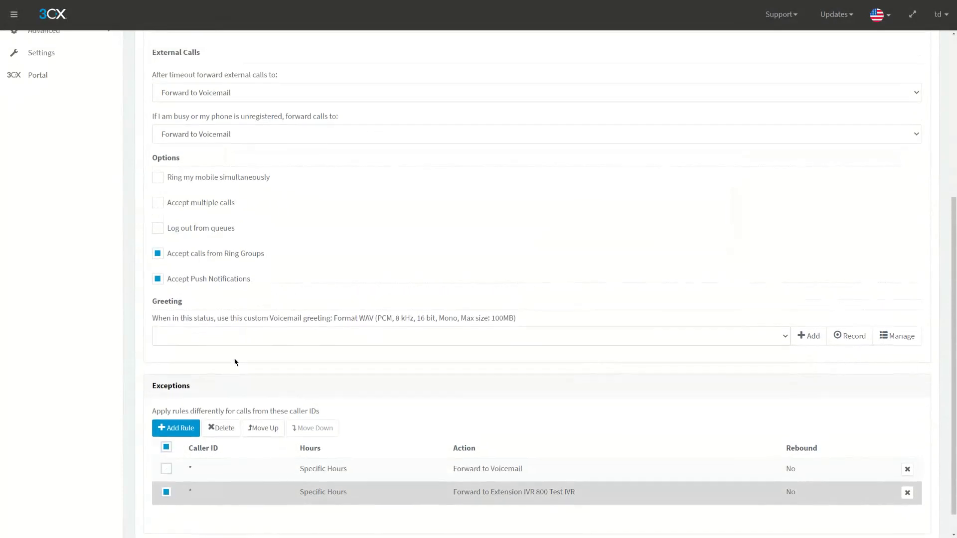
{"action": "scroll", "coordinate": [214, 359], "scroll_direction": "down", "scroll_amount": 3}
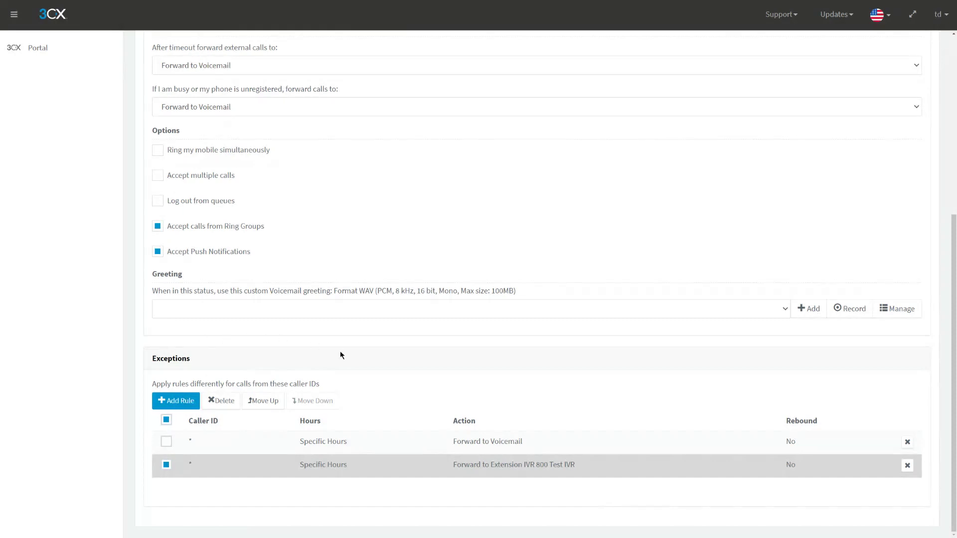
{"action": "scroll", "coordinate": [351, 394], "scroll_direction": "up", "scroll_amount": 3}
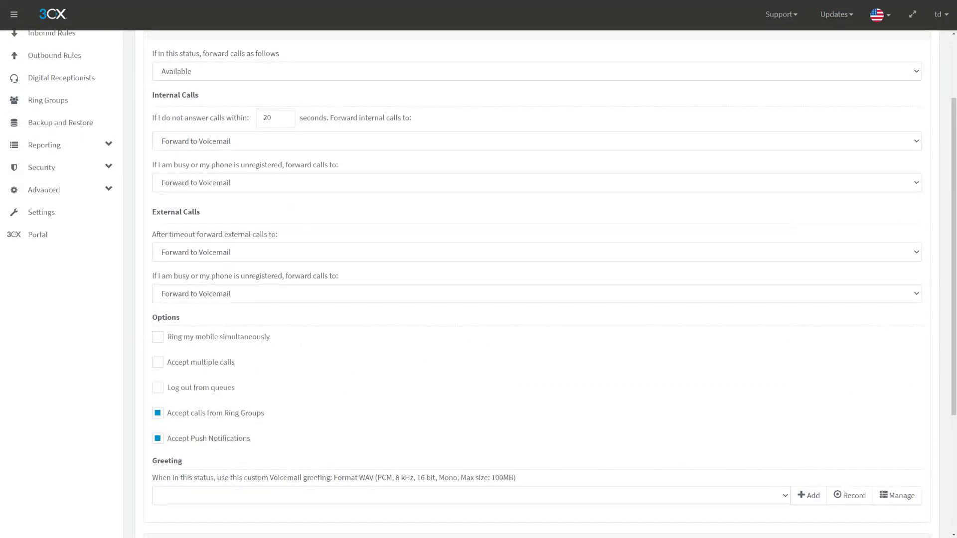
{"action": "scroll", "coordinate": [250, 312], "scroll_direction": "up", "scroll_amount": 2}
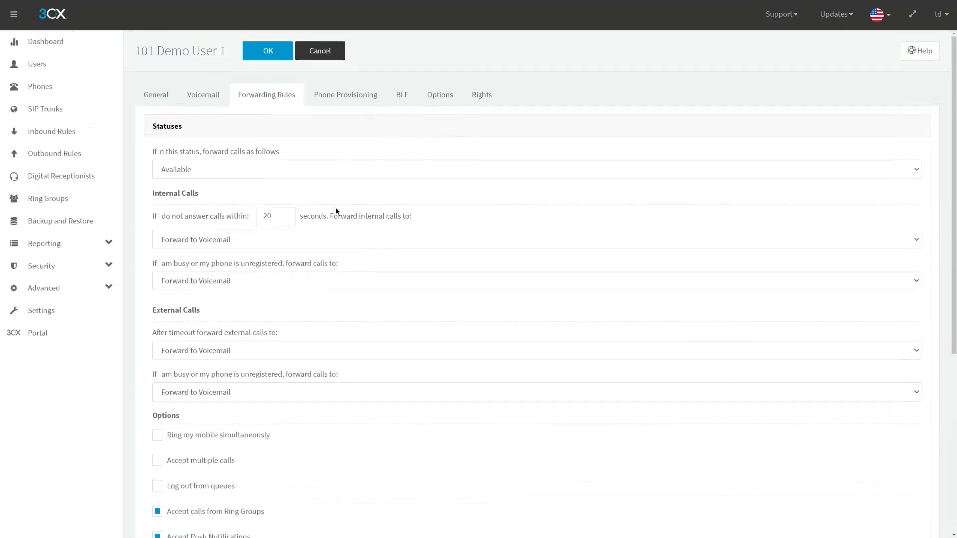
- Cancel the user editor and scroll Settings > General to the Emergency Numbers heading
{"action": "left_click", "coordinate": [329, 55]}
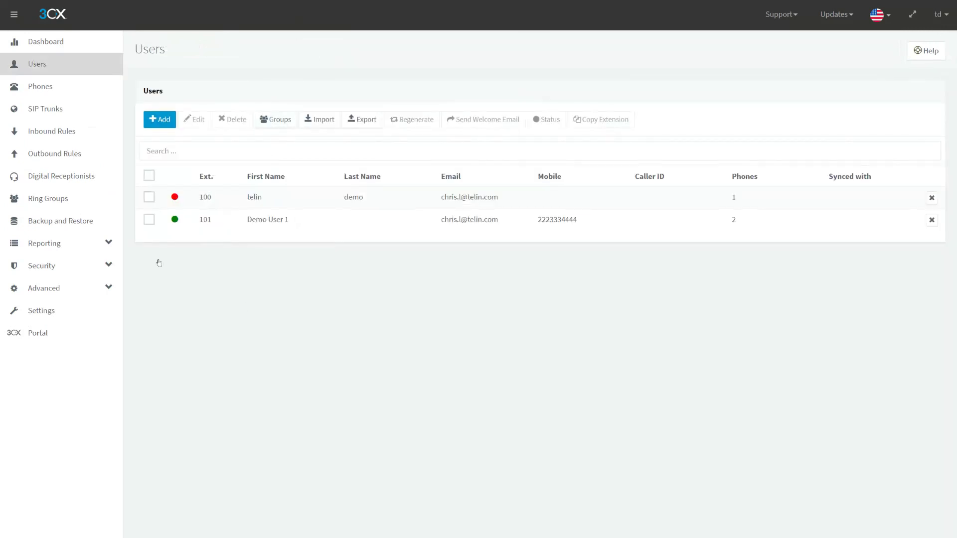
{"action": "left_click", "coordinate": [40, 319]}
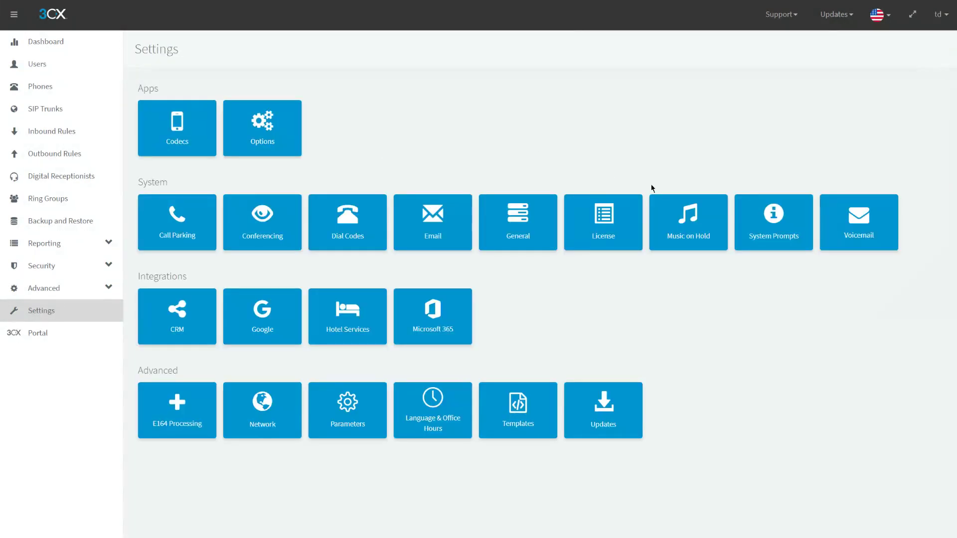
{"action": "left_click", "coordinate": [508, 200]}
{"action": "scroll", "coordinate": [506, 220], "scroll_direction": "down", "scroll_amount": 2}
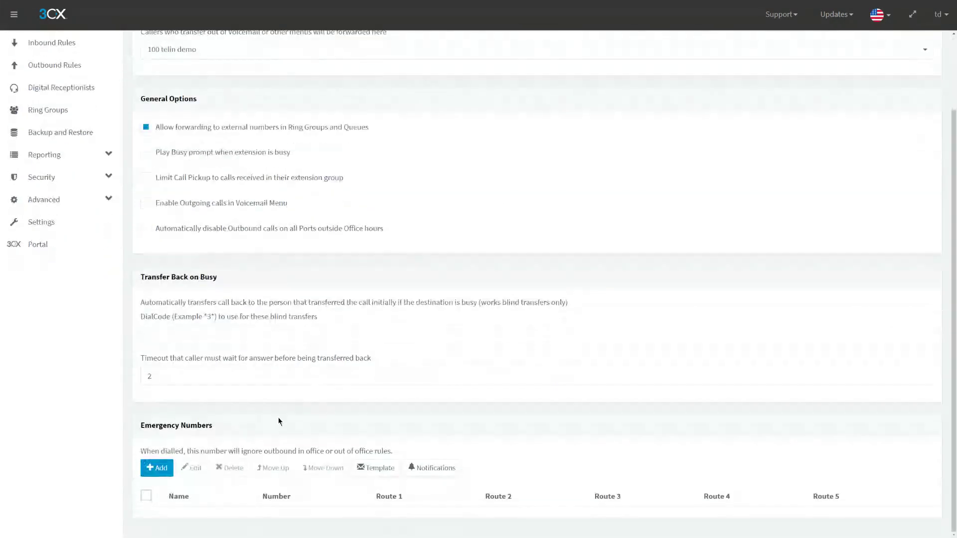
{"action": "left_click_drag", "start_coordinate": [141, 428], "coordinate": [229, 433]}
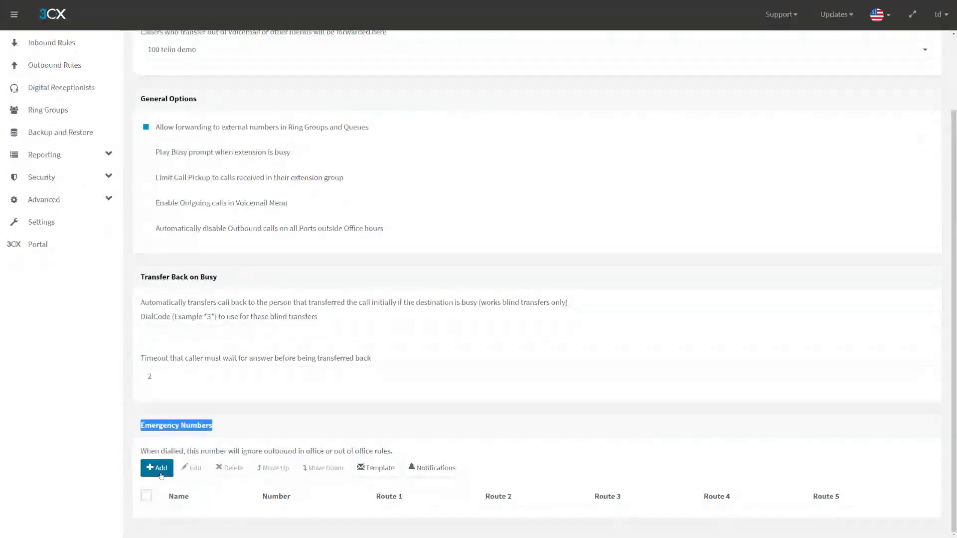
{"action": "left_click", "coordinate": [161, 475]}
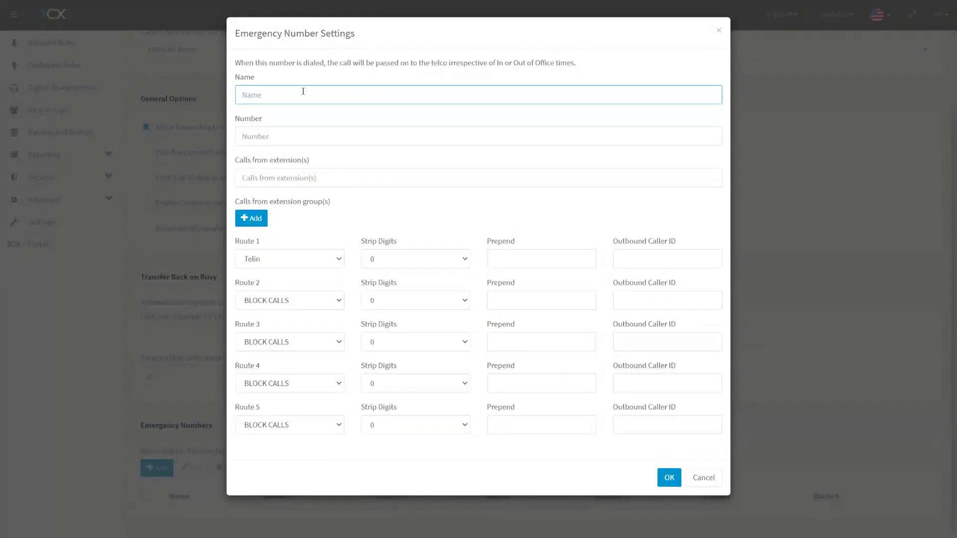
{"action": "left_click", "coordinate": [303, 133]}
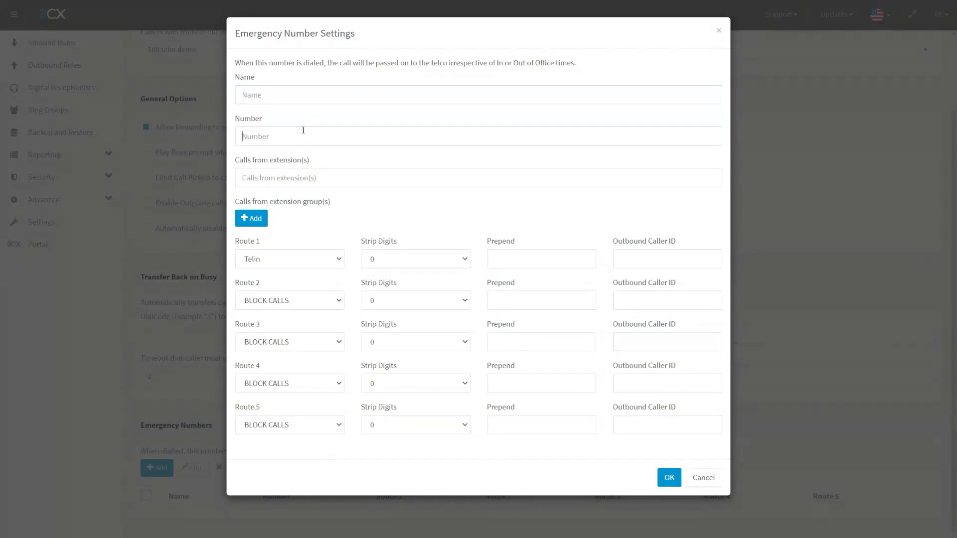
{"action": "type", "text": "9111"}
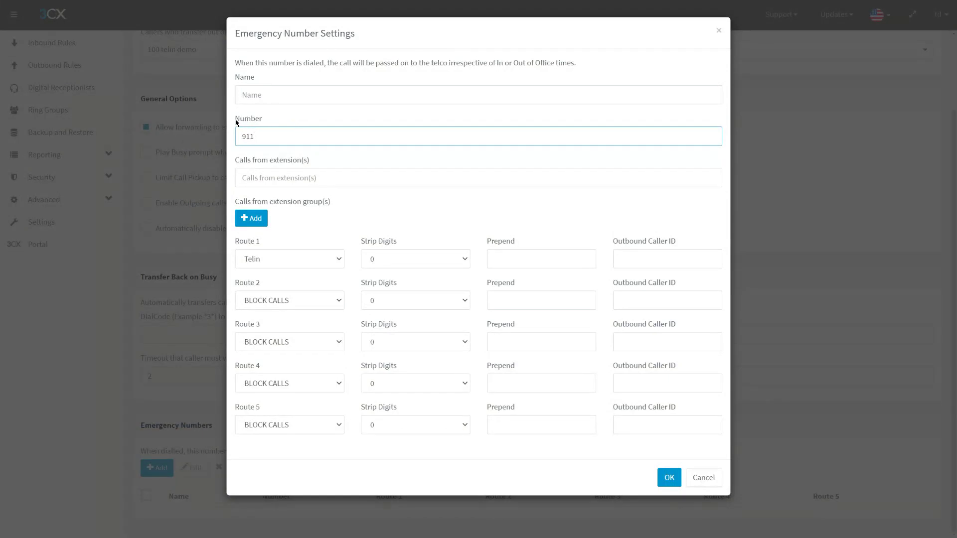
{"action": "left_click_drag", "start_coordinate": [234, 120], "coordinate": [217, 139]}
{"action": "left_click", "coordinate": [263, 132]}
{"action": "left_click", "coordinate": [284, 131]}
{"action": "double_click", "coordinate": [282, 133]}
{"action": "left_click", "coordinate": [296, 134]}
{"action": "left_click", "coordinate": [298, 220]}
{"action": "left_click", "coordinate": [631, 257]}
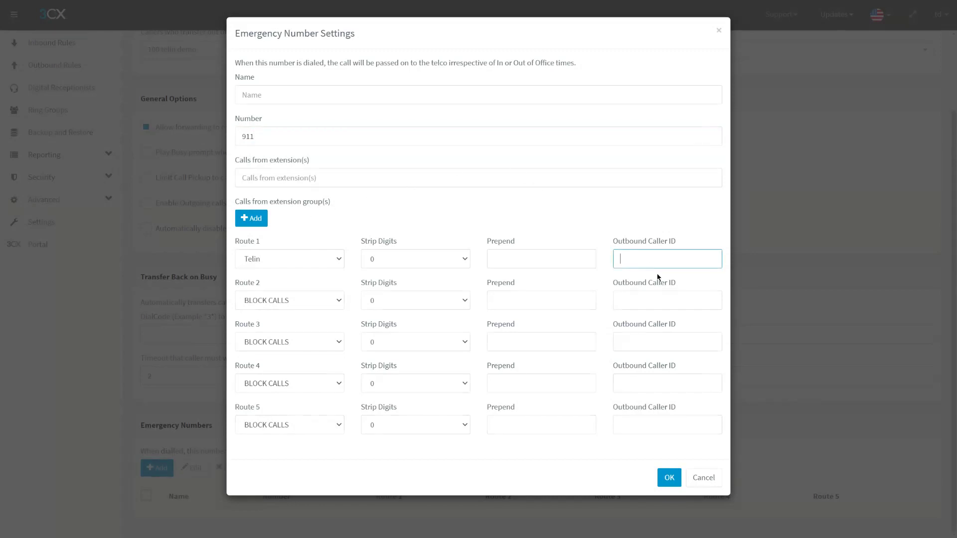
{"action": "left_click", "coordinate": [685, 244]}
{"action": "left_click", "coordinate": [661, 265]}
{"action": "left_click", "coordinate": [283, 136]}
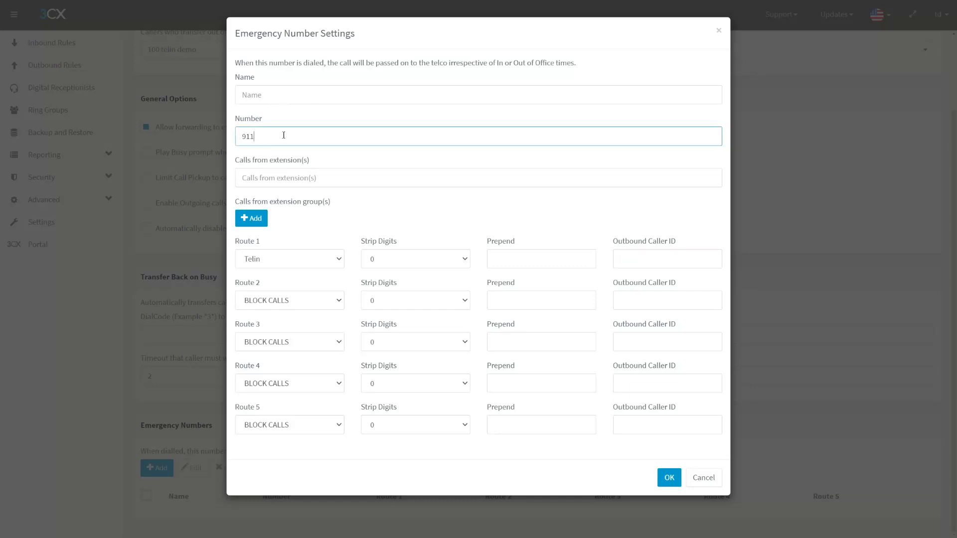
{"action": "double_click", "coordinate": [282, 137]}
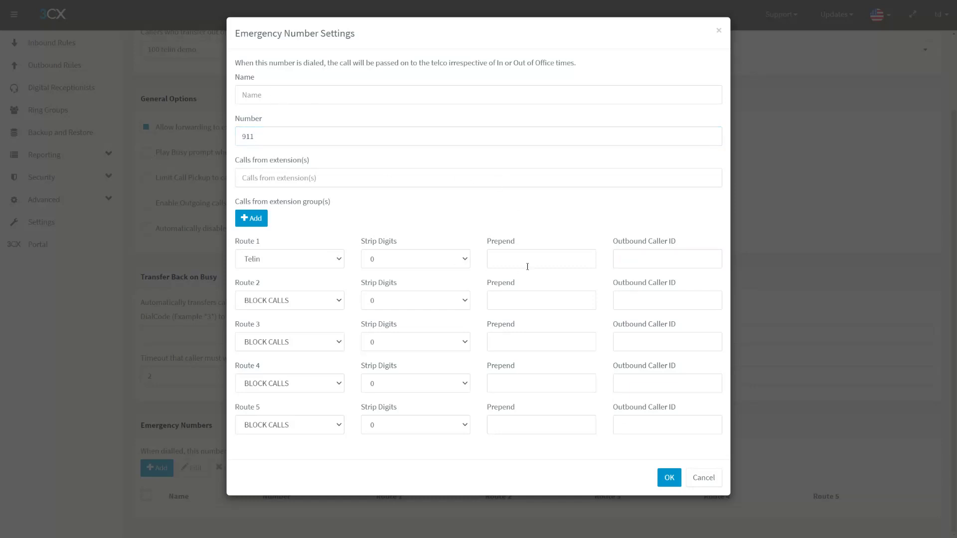
{"action": "left_click", "coordinate": [638, 260]}
{"action": "left_click", "coordinate": [628, 235]}
{"action": "left_click", "coordinate": [628, 256]}
{"action": "left_click", "coordinate": [640, 231]}
{"action": "left_click_drag", "start_coordinate": [279, 137], "coordinate": [131, 138]}
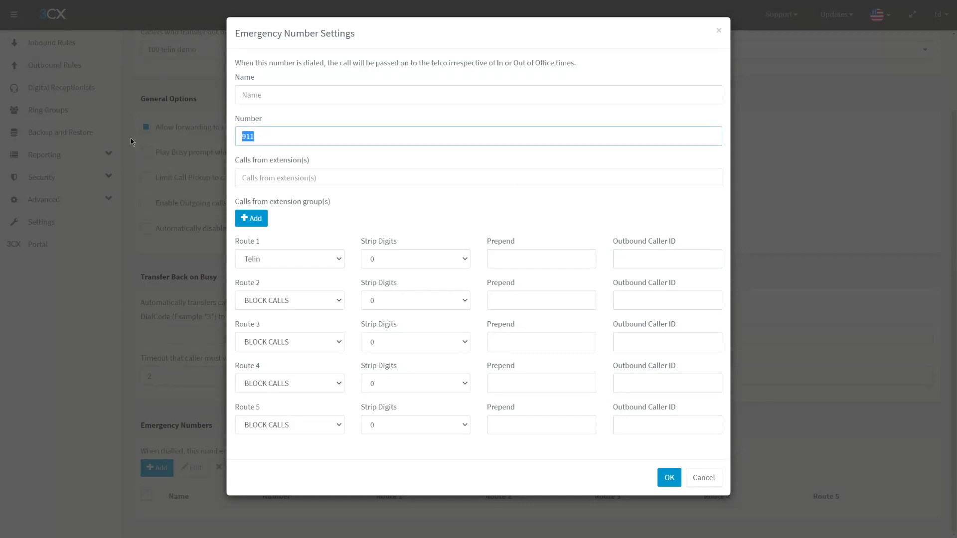
{"action": "left_click", "coordinate": [305, 133]}
{"action": "left_click", "coordinate": [686, 260]}
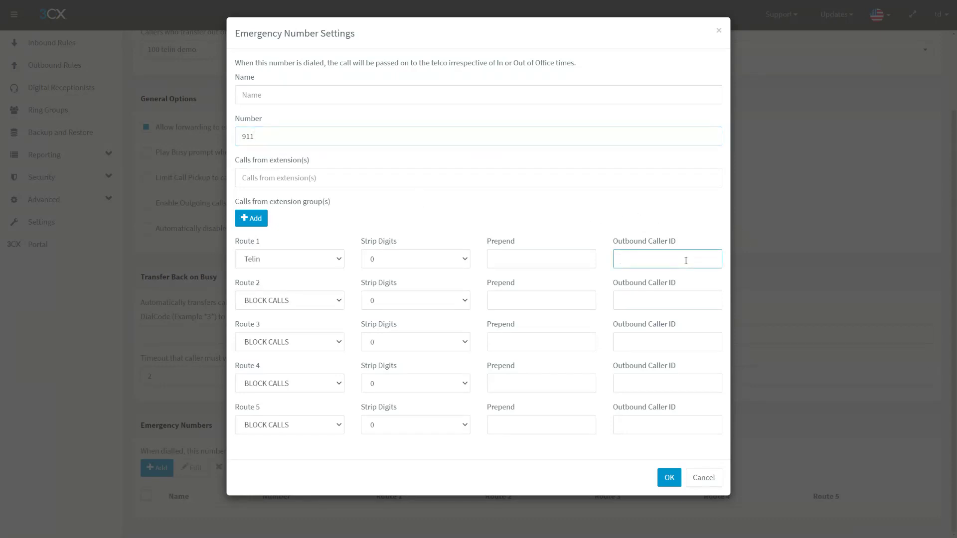
{"action": "left_click", "coordinate": [306, 213]}
{"action": "left_click_drag", "start_coordinate": [232, 205], "coordinate": [368, 214]}
{"action": "left_click", "coordinate": [368, 213]}
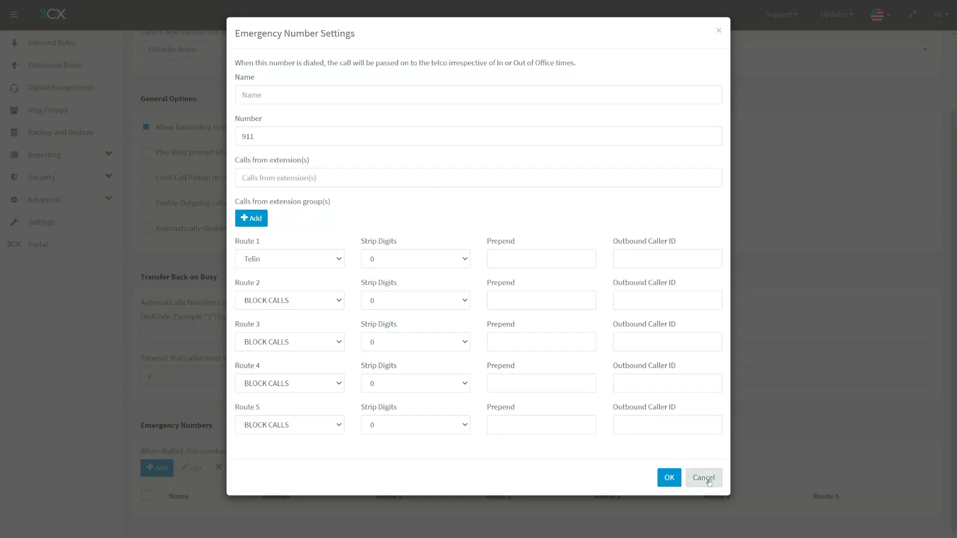
{"action": "left_click", "coordinate": [703, 477]}
{"action": "scroll", "coordinate": [74, 107], "scroll_direction": "up", "scroll_amount": 2}
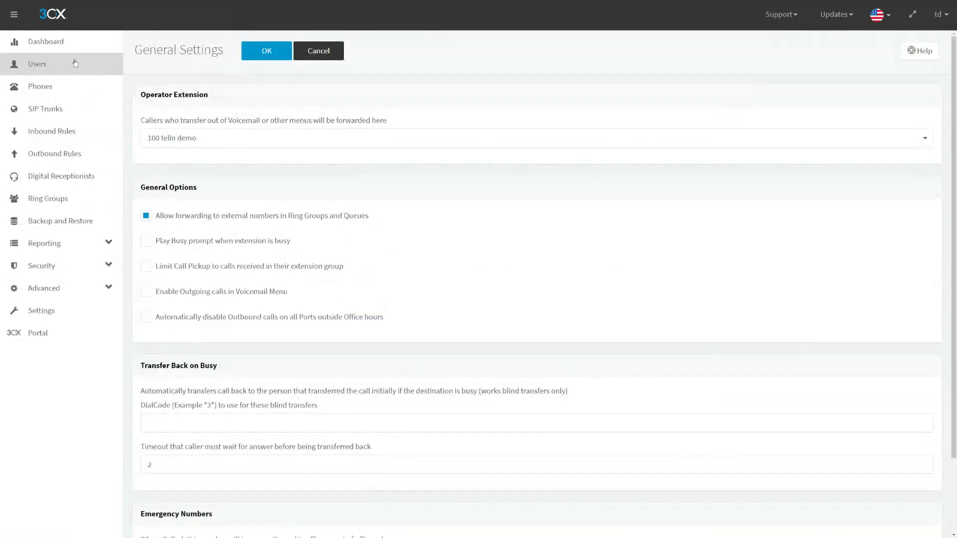
- Draft a new extension group under Users > Groups with extension 100 as its member
{"action": "left_click", "coordinate": [75, 62]}
{"action": "left_click", "coordinate": [276, 131]}
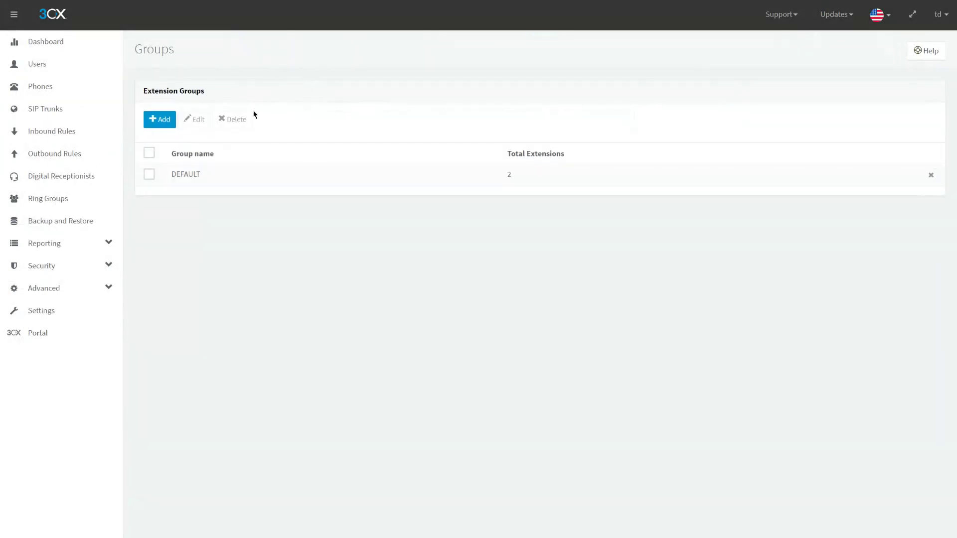
{"action": "left_click", "coordinate": [169, 118]}
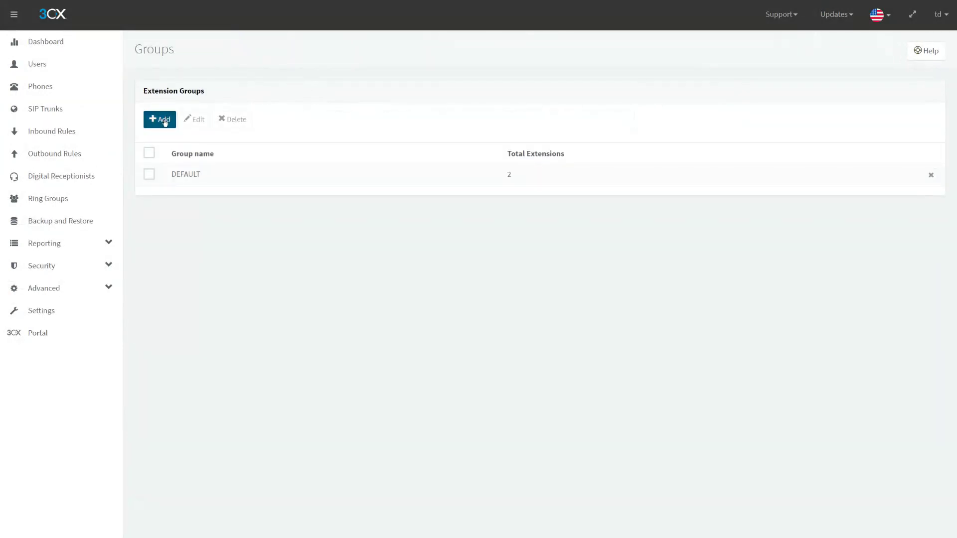
{"action": "left_click", "coordinate": [213, 160]}
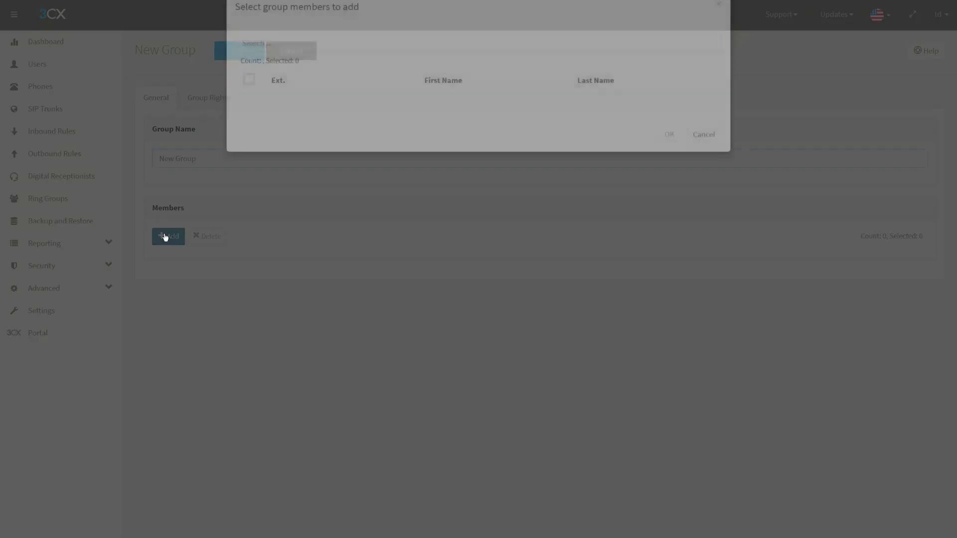
{"action": "left_click", "coordinate": [167, 236]}
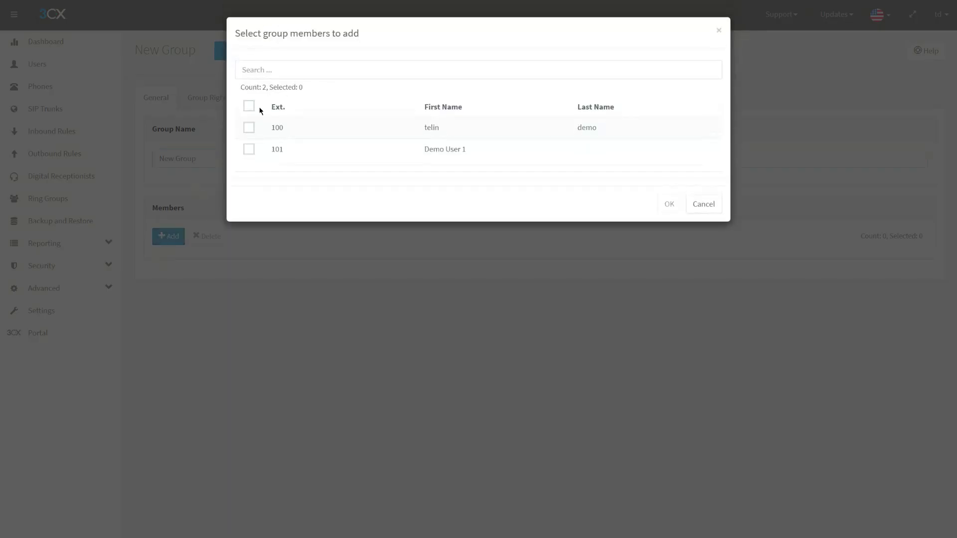
{"action": "left_click", "coordinate": [249, 127]}
{"action": "left_click", "coordinate": [669, 204]}
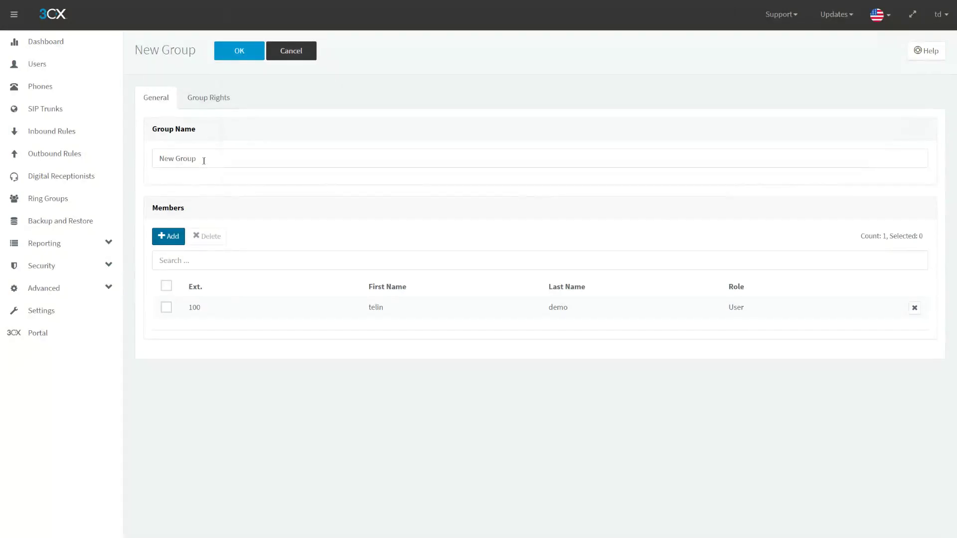
- Discard the draft group and go to the Settings overview
{"action": "left_click", "coordinate": [294, 205]}
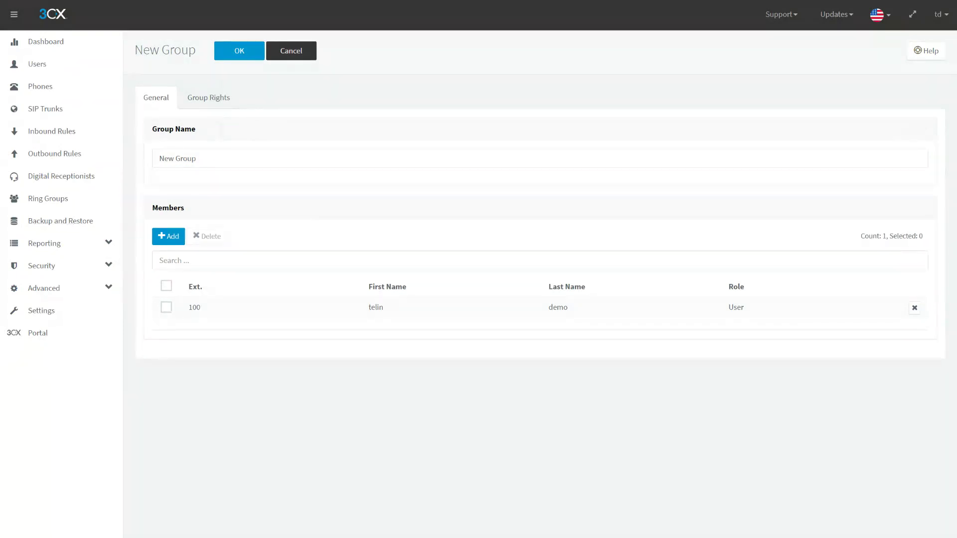
{"action": "left_click", "coordinate": [254, 158]}
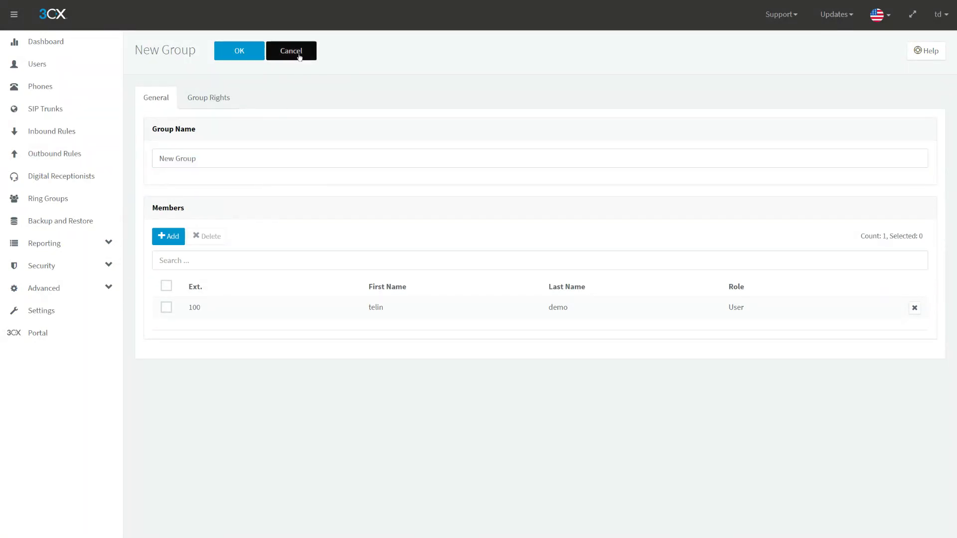
{"action": "left_click", "coordinate": [300, 56]}
{"action": "left_click", "coordinate": [50, 314]}
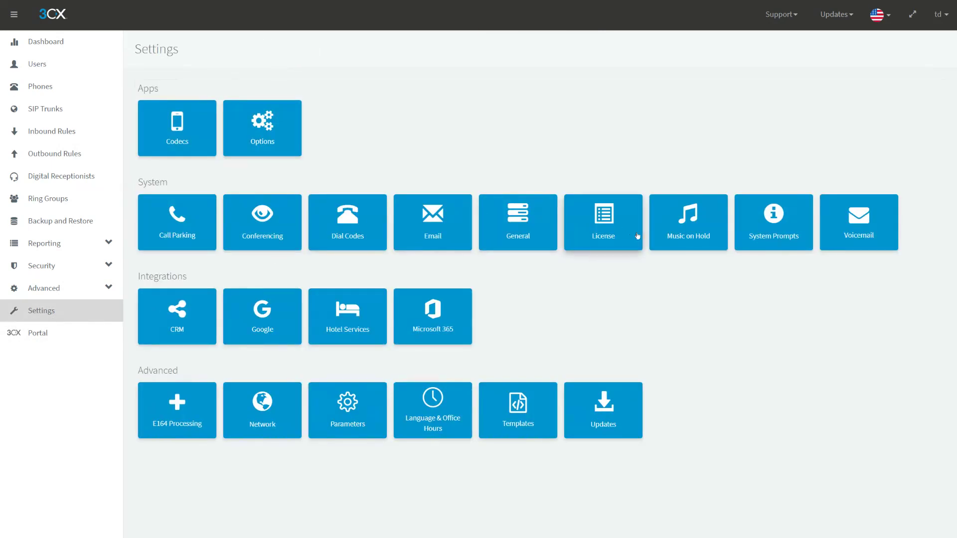
- Start a new emergency number 911 in the General settings
{"action": "left_click", "coordinate": [517, 221]}
{"action": "scroll", "coordinate": [403, 255], "scroll_direction": "down", "scroll_amount": 2}
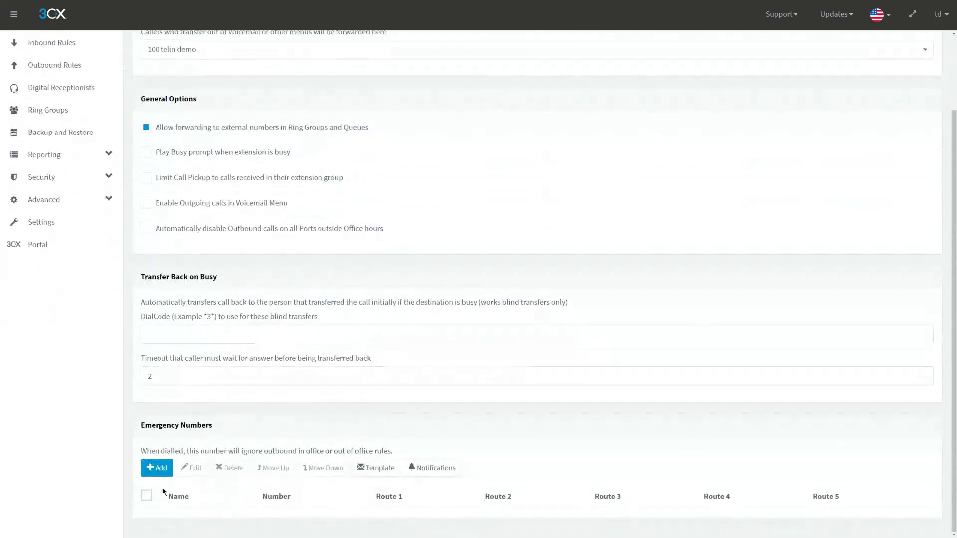
{"action": "left_click", "coordinate": [156, 468]}
{"action": "left_click", "coordinate": [282, 135]}
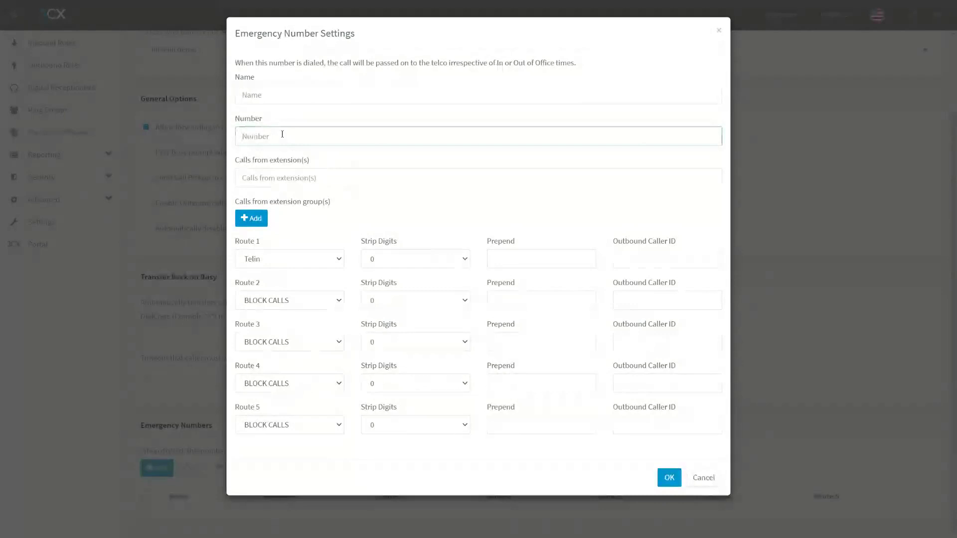
{"action": "type", "text": "911"}
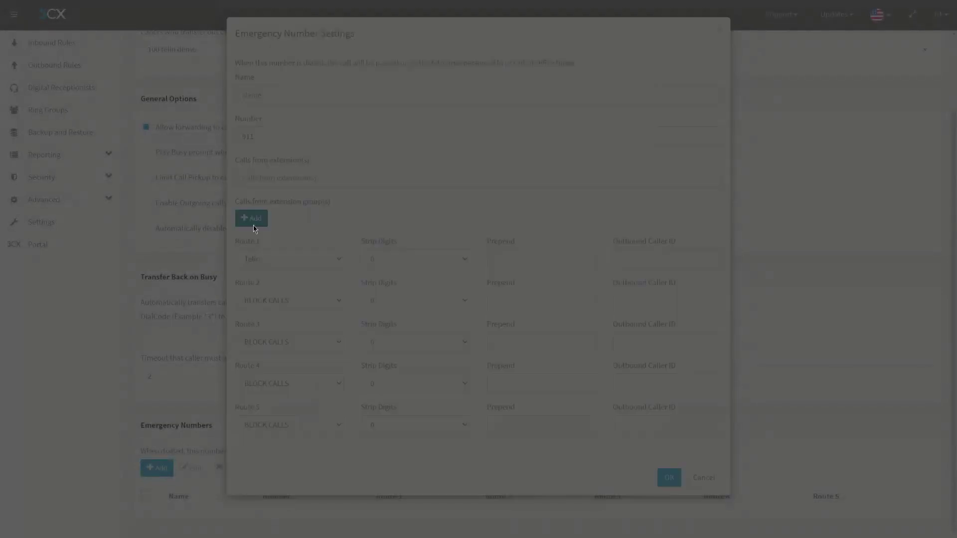
- Assign the DEFAULT group to 911, leave Route 1 caller ID empty, then discard it
{"action": "left_click", "coordinate": [343, 125]}
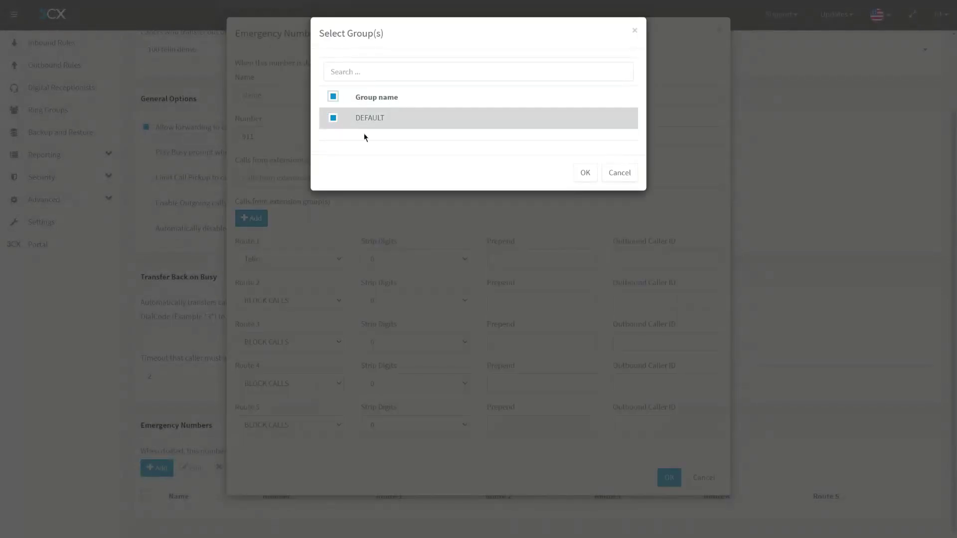
{"action": "left_click", "coordinate": [584, 172]}
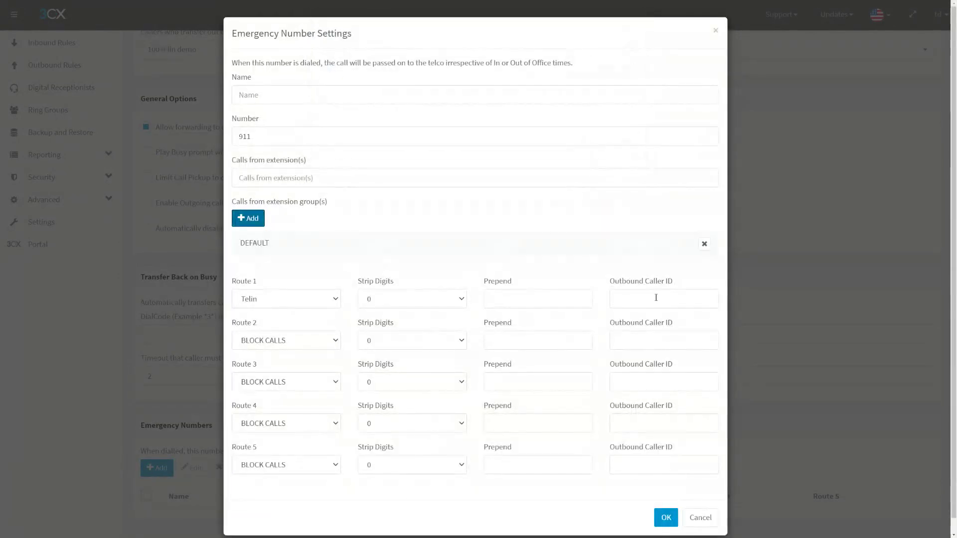
{"action": "left_click", "coordinate": [656, 297]}
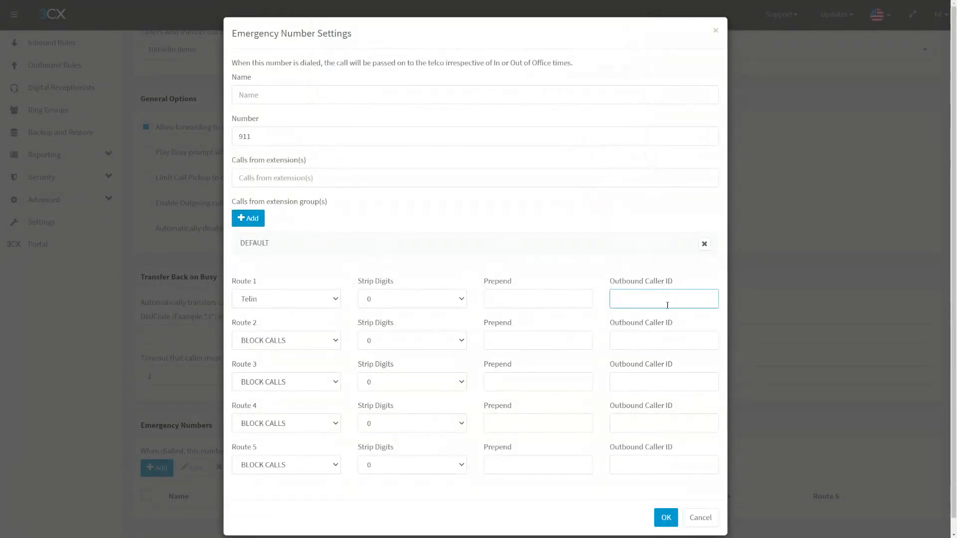
{"action": "left_click", "coordinate": [314, 210]}
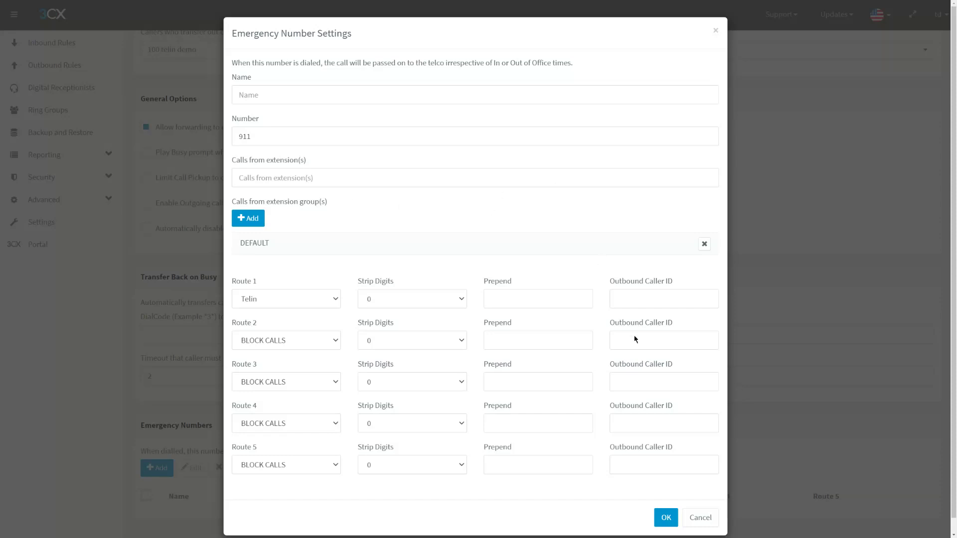
{"action": "left_click", "coordinate": [701, 518]}
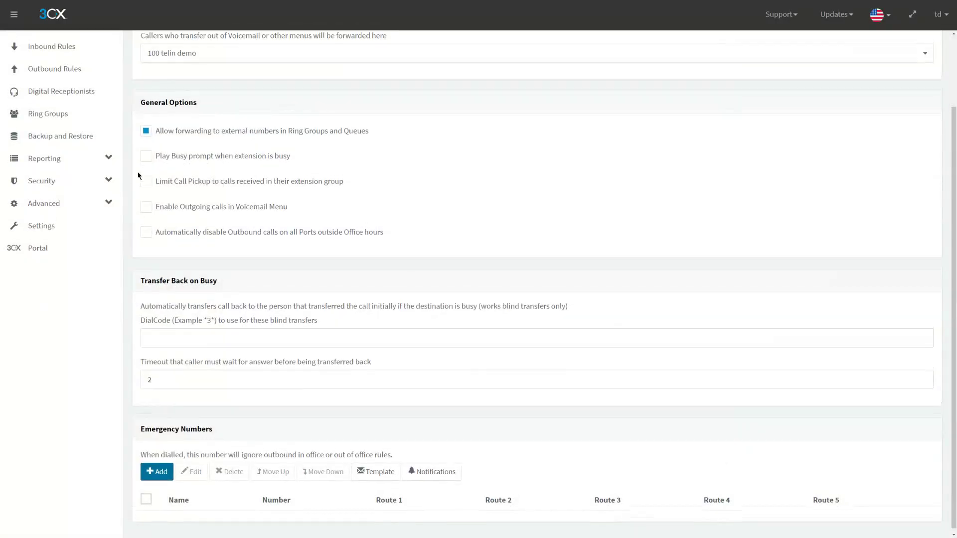
- Go to the SIP Trunks list listing Telin, WebMeeting bridge and Demo SBC
{"action": "scroll", "coordinate": [135, 180], "scroll_direction": "up", "scroll_amount": 2}
{"action": "left_click", "coordinate": [82, 67]}
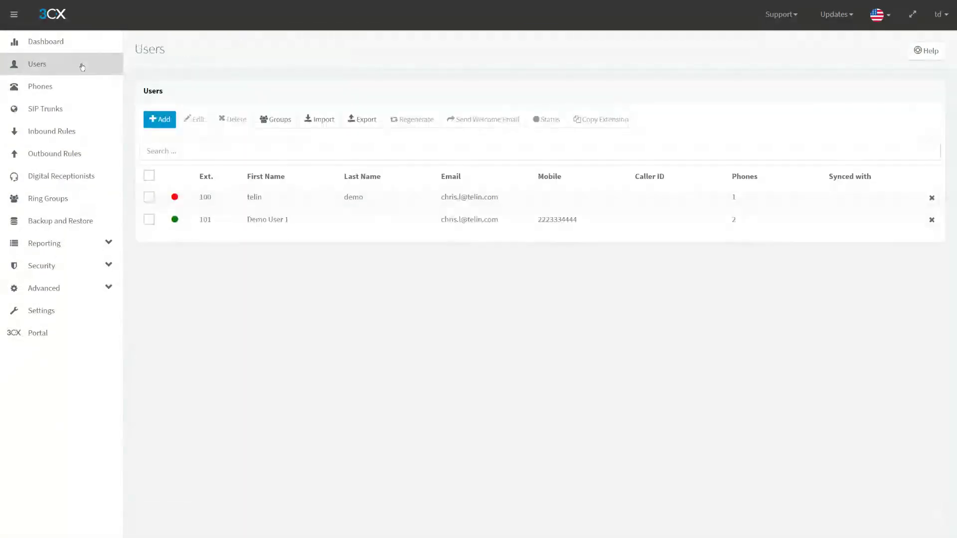
{"action": "left_click", "coordinate": [58, 119]}
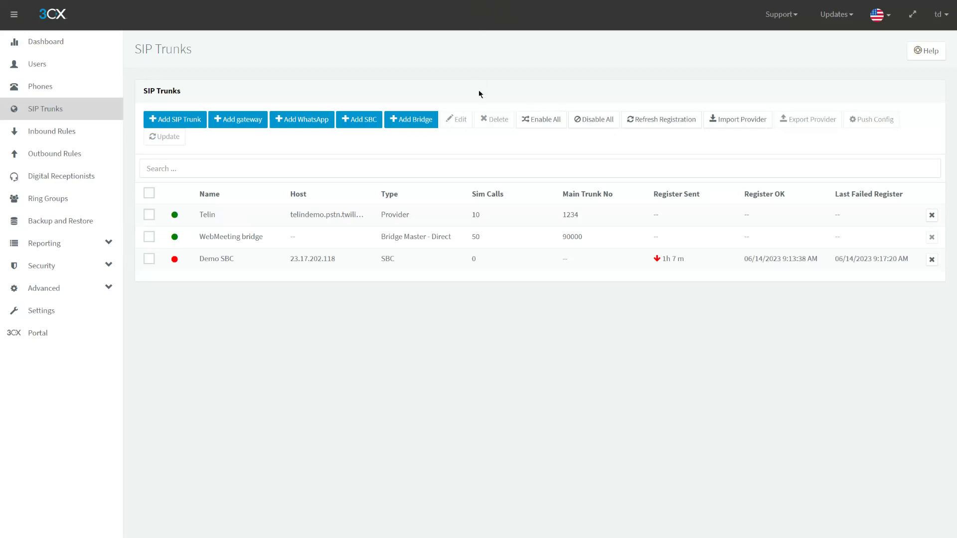
{"action": "key", "text": "Escape"}
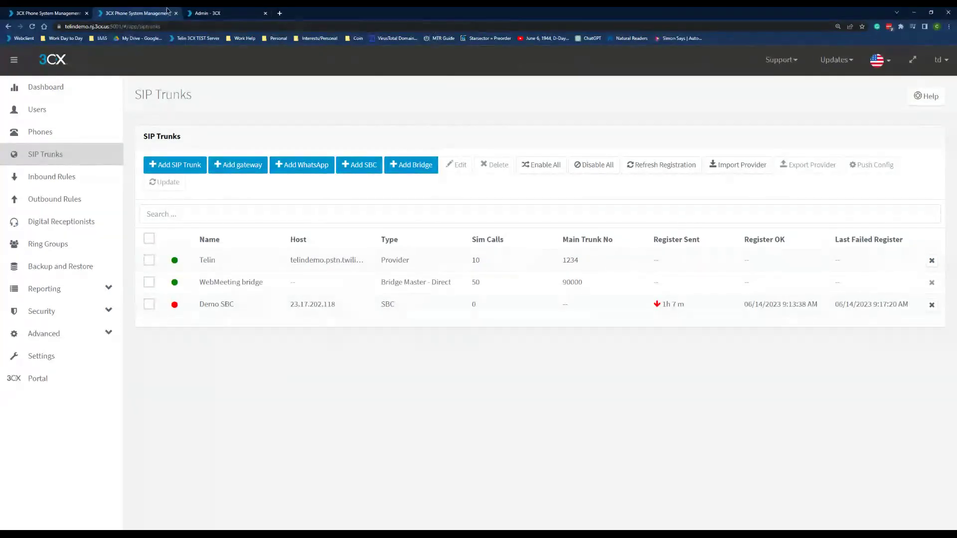
{"action": "left_click", "coordinate": [192, 12]}
{"action": "left_click", "coordinate": [26, 174]}
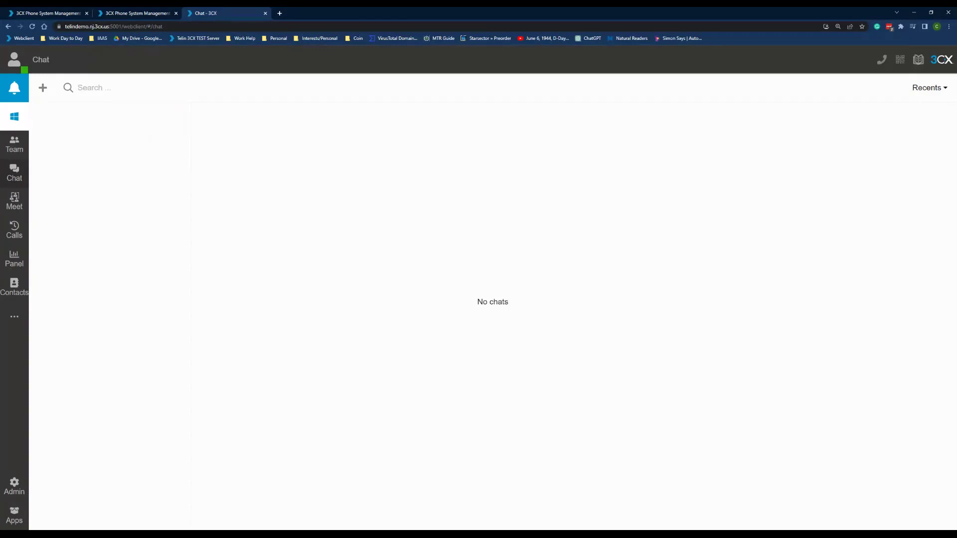
{"action": "left_click", "coordinate": [106, 11]}
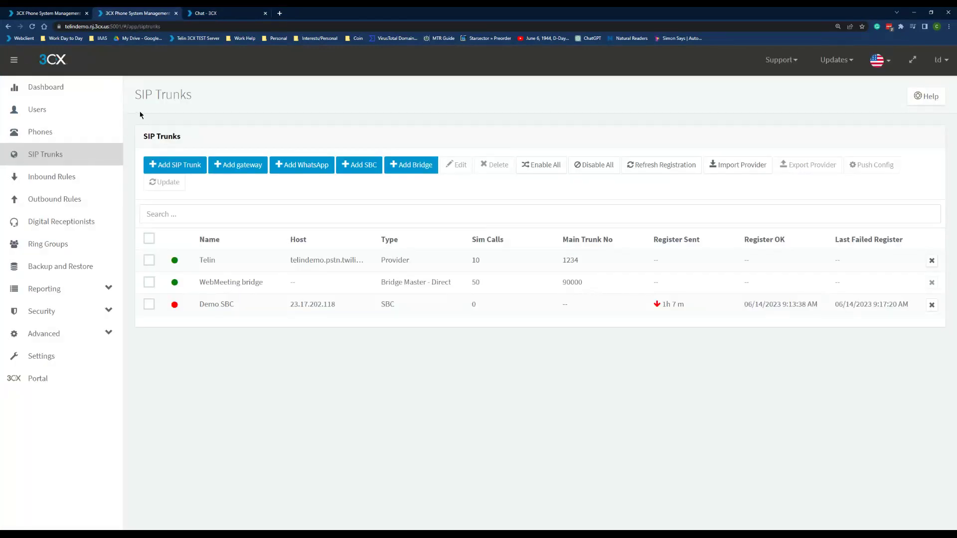
{"action": "key", "text": "F11"}
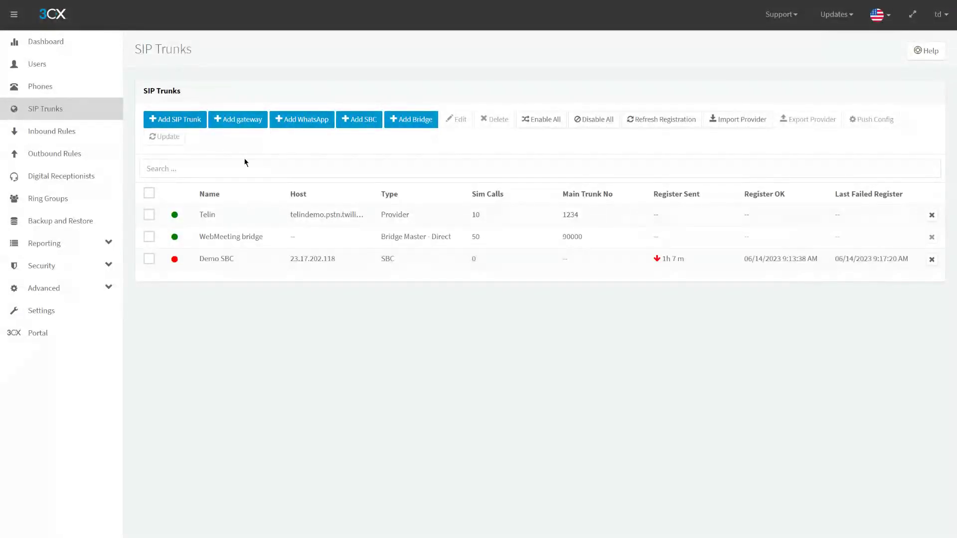
- Enable SMS on the Telin trunk and look over its Account SID, Auth token and webhook URL
{"action": "double_click", "coordinate": [242, 214]}
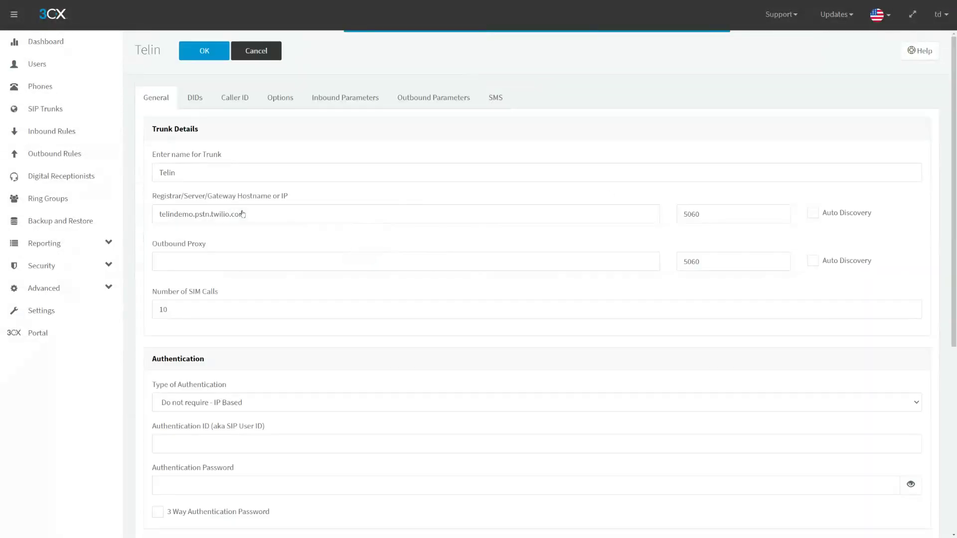
{"action": "left_click", "coordinate": [500, 98]}
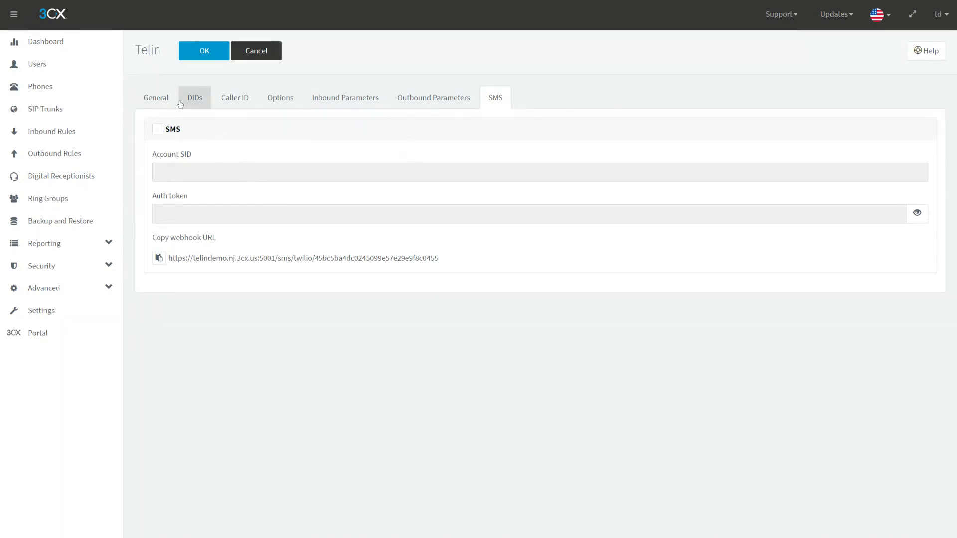
{"action": "left_click_drag", "start_coordinate": [180, 140], "coordinate": [153, 135]}
{"action": "left_click", "coordinate": [153, 133]}
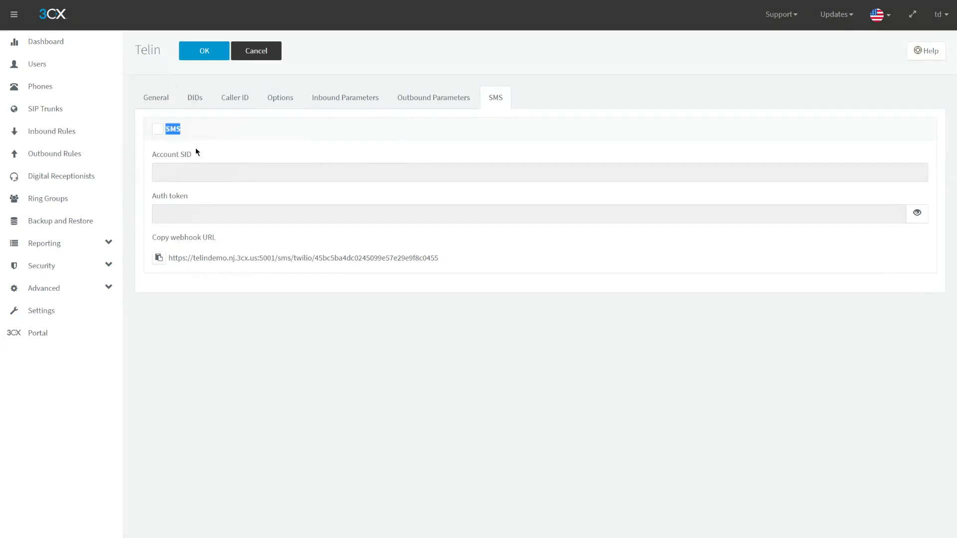
{"action": "left_click", "coordinate": [192, 165]}
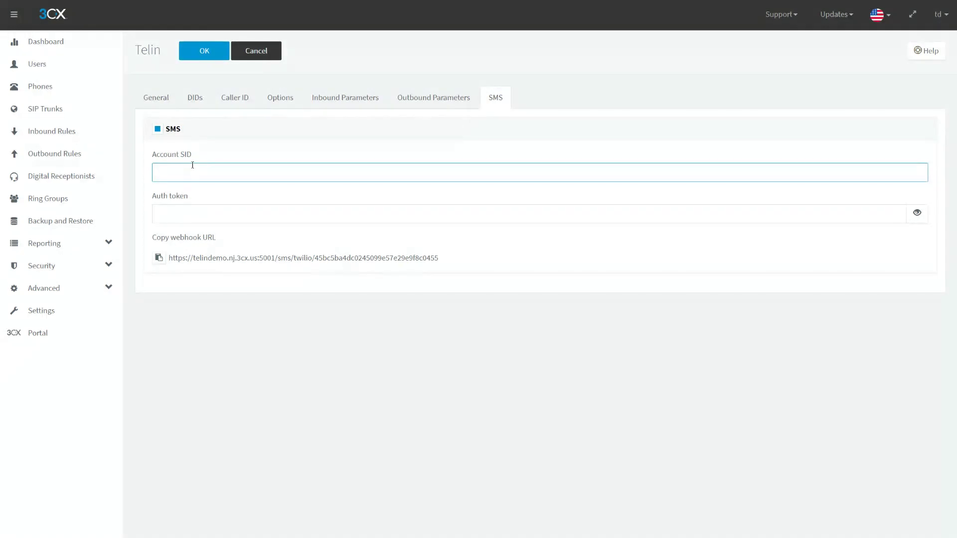
{"action": "left_click", "coordinate": [152, 151]}
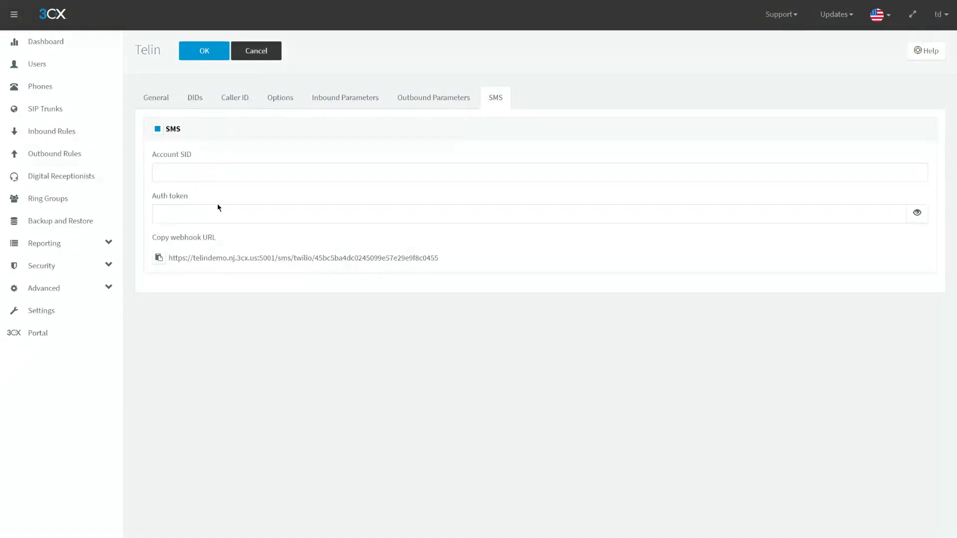
{"action": "left_click", "coordinate": [156, 262]}
{"action": "left_click", "coordinate": [204, 211]}
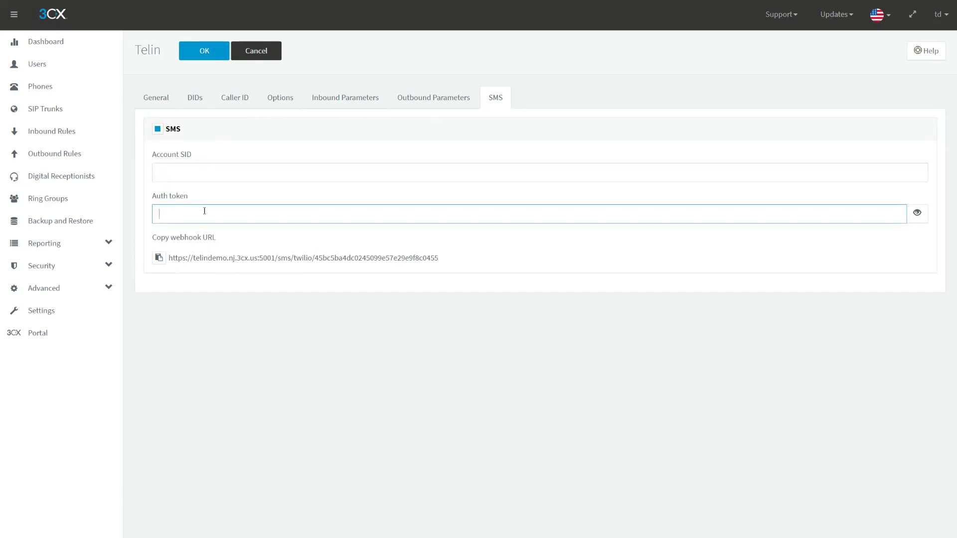
{"action": "left_click", "coordinate": [210, 170]}
- Check Telin's DID numbers, close the trunk unsaved, and open Inbound Rules
{"action": "left_click", "coordinate": [196, 103]}
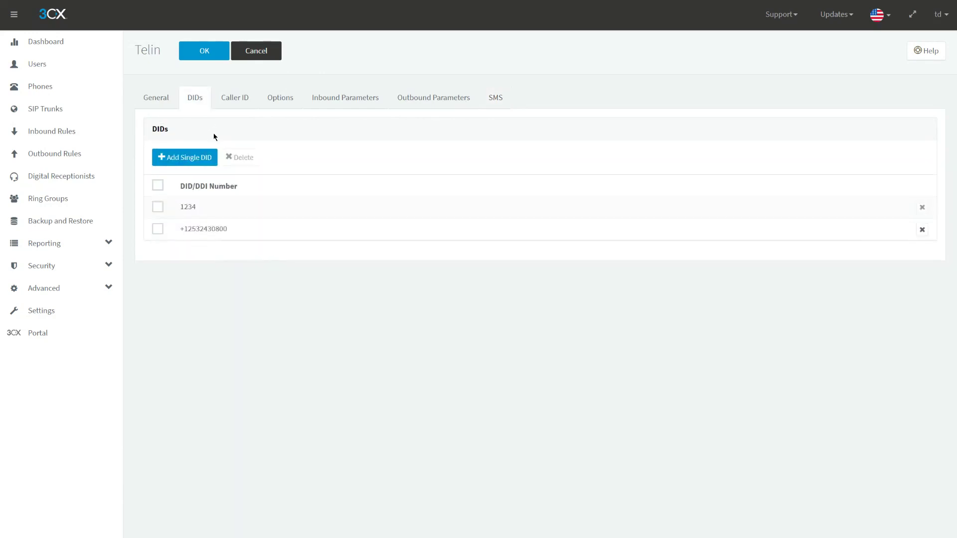
{"action": "left_click", "coordinate": [491, 97]}
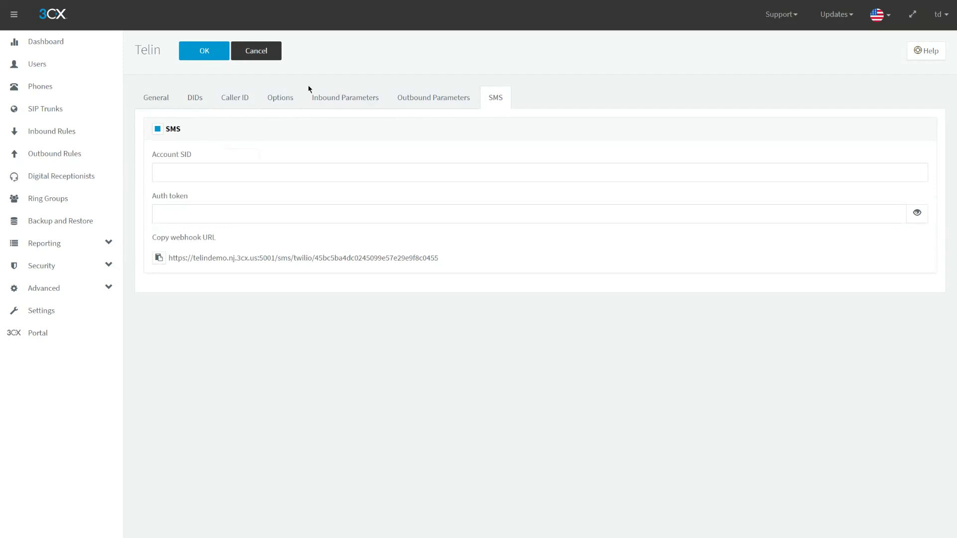
{"action": "left_click", "coordinate": [192, 96]}
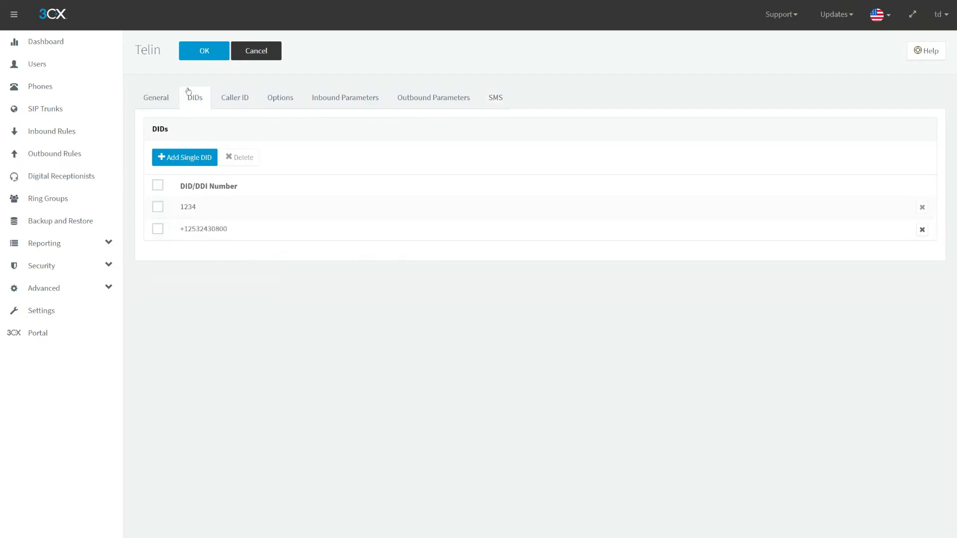
{"action": "left_click", "coordinate": [263, 61]}
{"action": "left_click", "coordinate": [68, 134]}
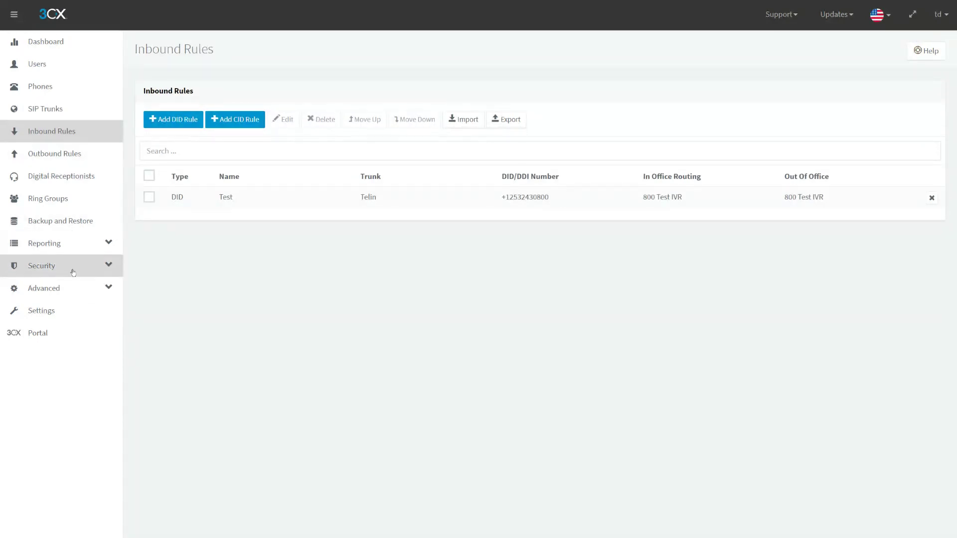
- Expand the Advanced sidebar section to list Call Flow Apps, Fax, FXS/DECT and Hotdesking
{"action": "left_click", "coordinate": [73, 288]}
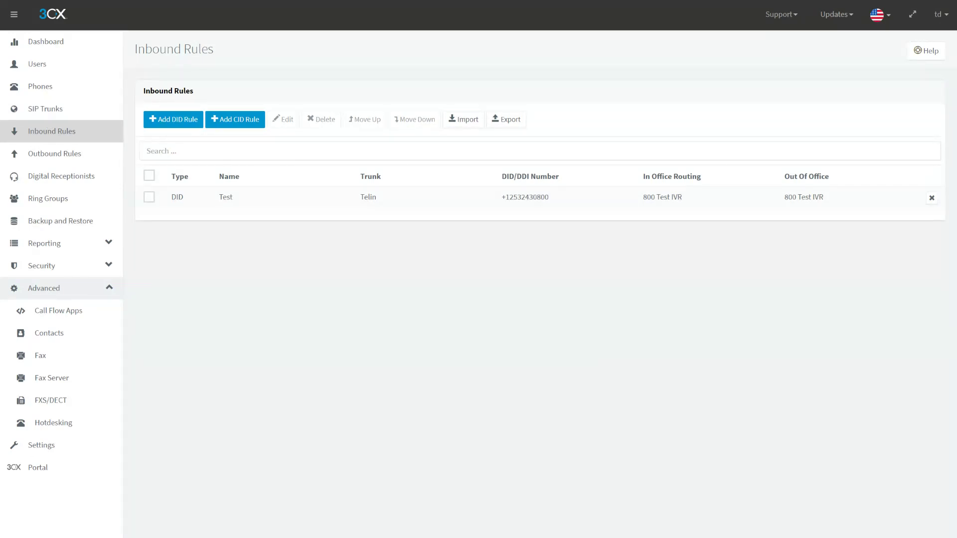
- Inspect the Test inbound rule routing to 800 Test IVR and close it unsaved
{"action": "double_click", "coordinate": [295, 197]}
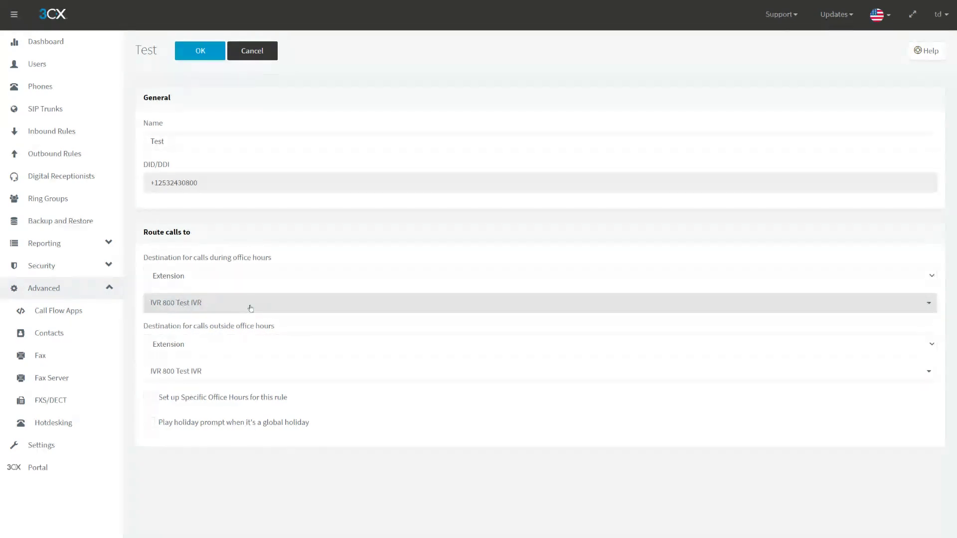
{"action": "left_click_drag", "start_coordinate": [143, 259], "coordinate": [255, 257]}
{"action": "left_click", "coordinate": [255, 259]}
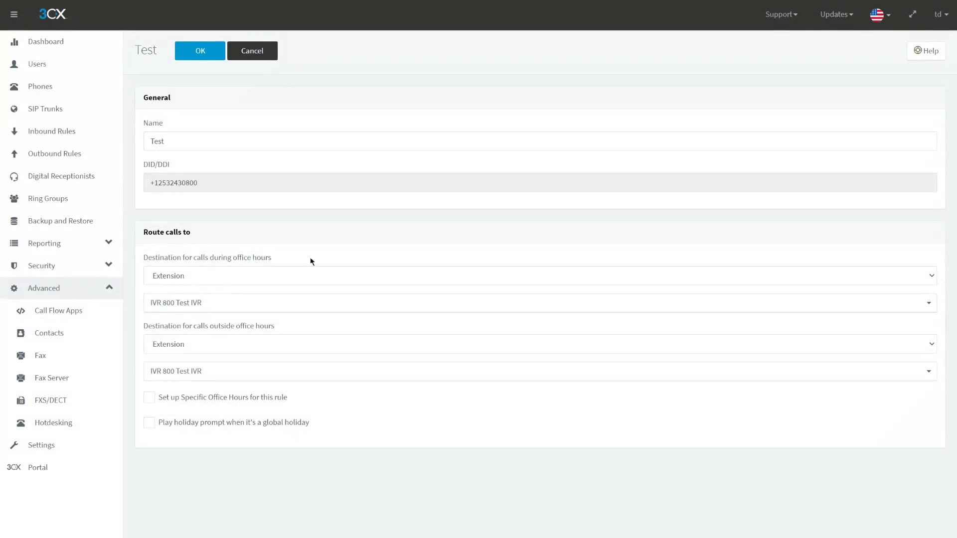
{"action": "left_click", "coordinate": [263, 50]}
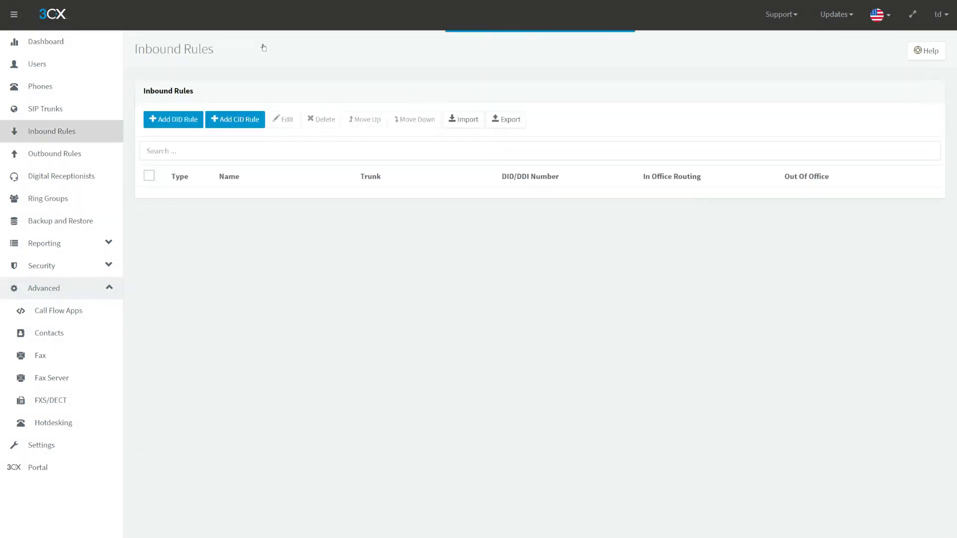
- Switch to the web client's Chat tab and return the browser to full screen
{"action": "key", "text": "F11"}
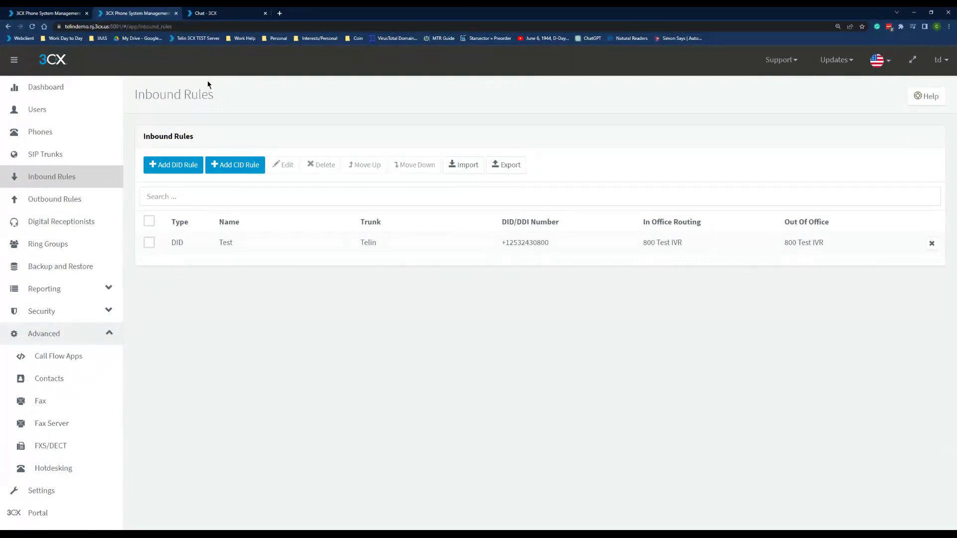
{"action": "left_click", "coordinate": [218, 11]}
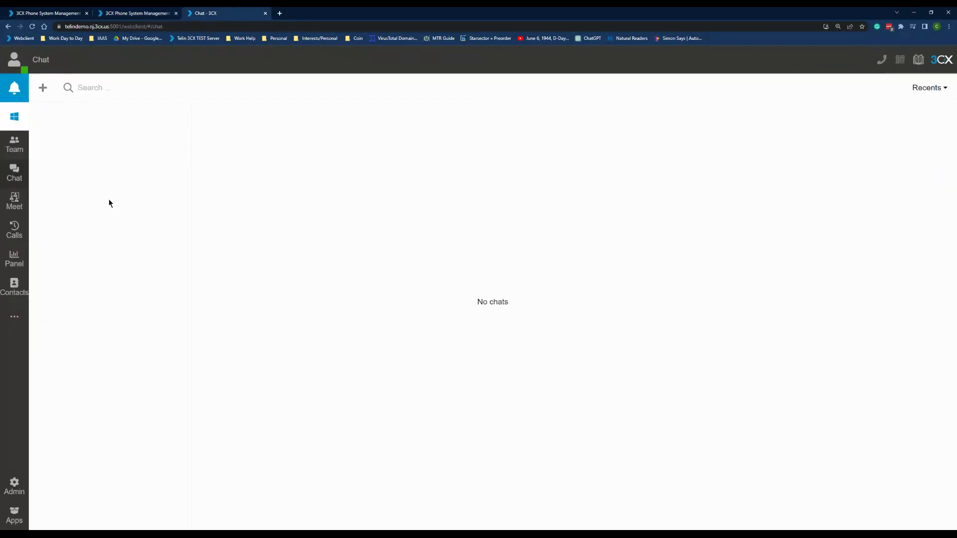
{"action": "key", "text": "F11"}
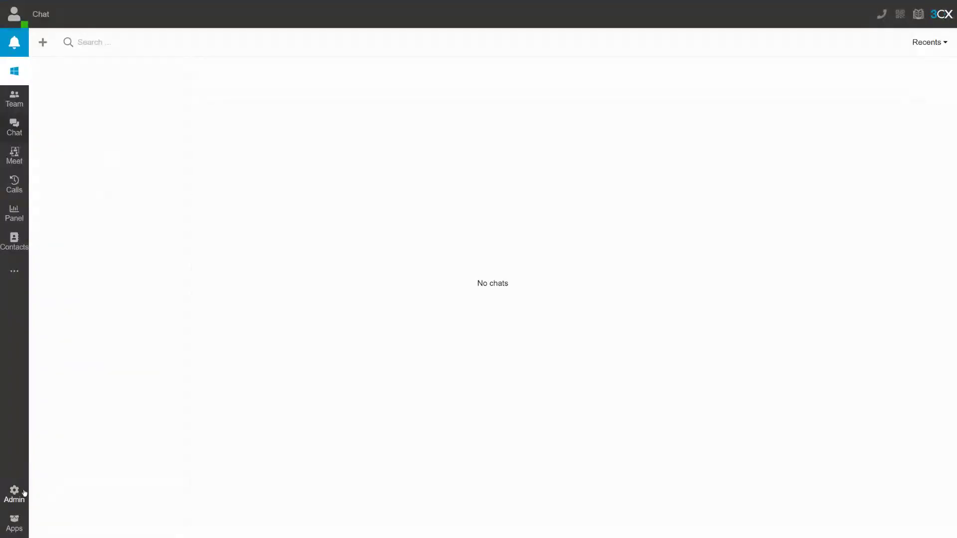
- Edit digital receptionist 800 (Test IVR) from call handling and show its Options
{"action": "left_click", "coordinate": [16, 498]}
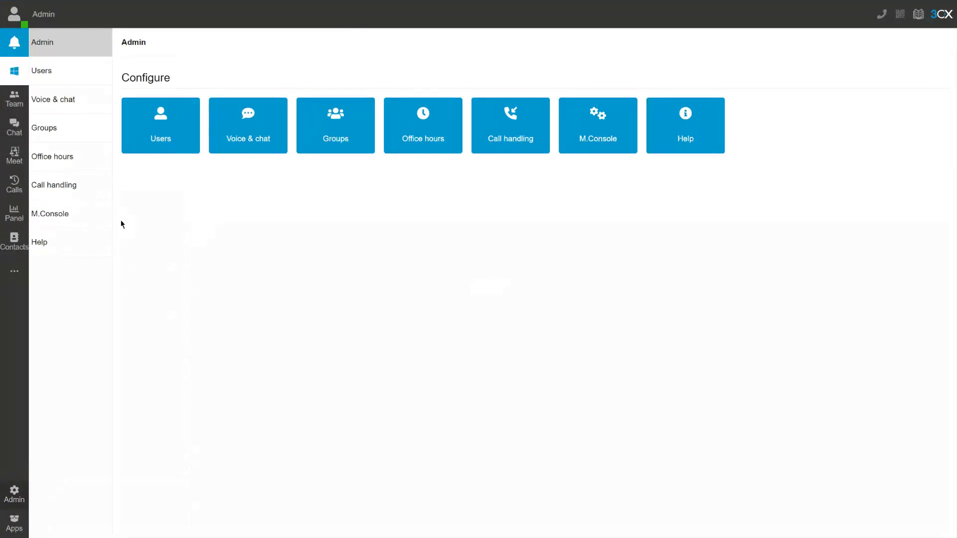
{"action": "left_click", "coordinate": [76, 190]}
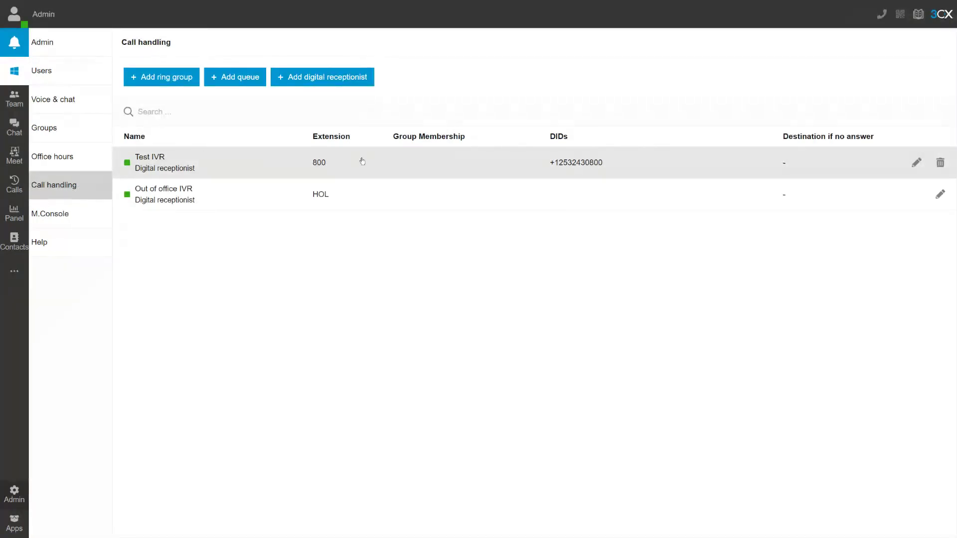
{"action": "left_click", "coordinate": [916, 163]}
{"action": "left_click", "coordinate": [914, 167]}
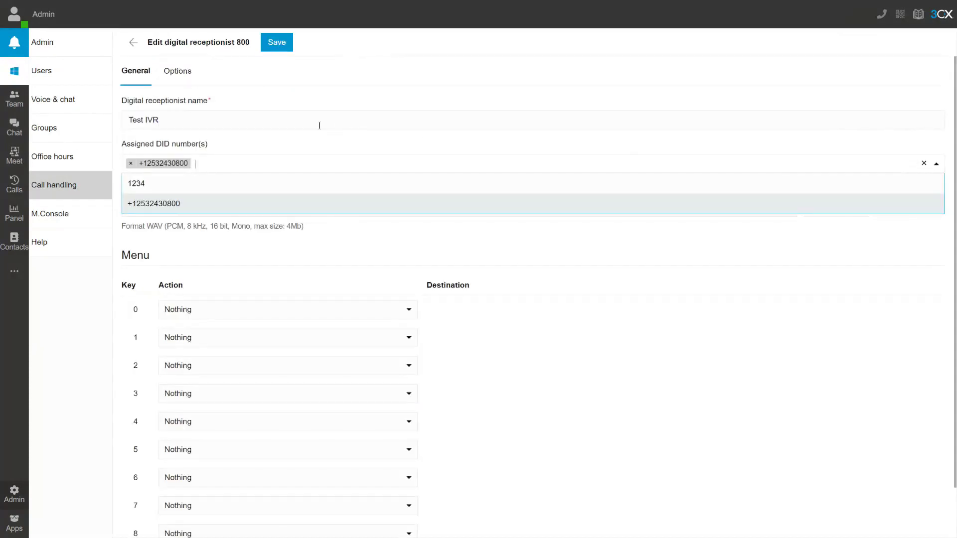
{"action": "left_click", "coordinate": [293, 146]}
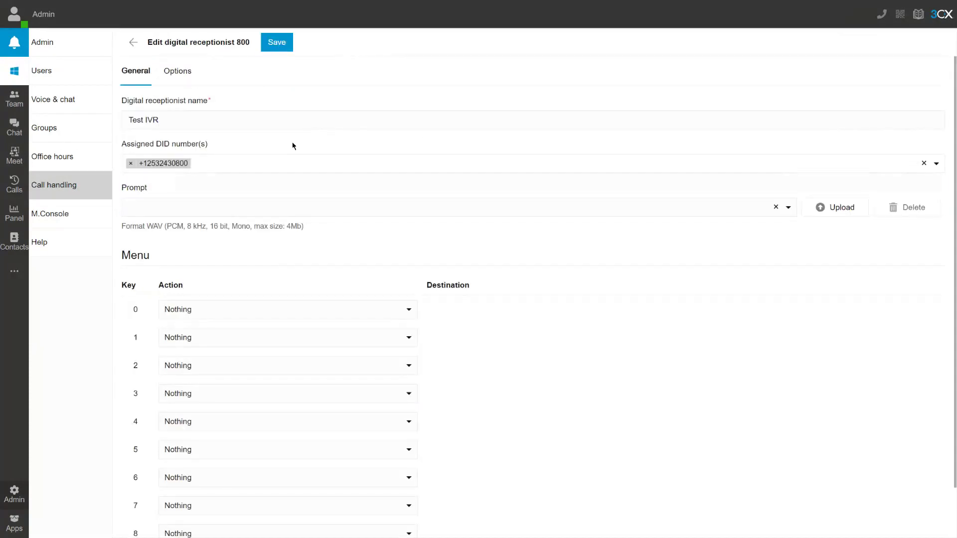
{"action": "left_click", "coordinate": [172, 71]}
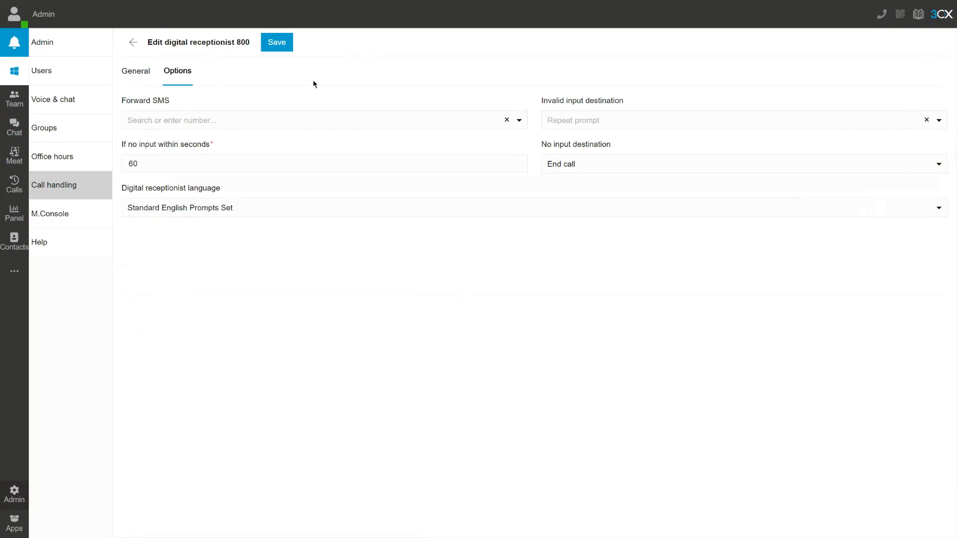
- Leave Forward SMS unset after viewing its choices, then switch to the console's Inbound Rules tab
{"action": "left_click_drag", "start_coordinate": [119, 101], "coordinate": [206, 102]}
{"action": "left_click", "coordinate": [204, 121]}
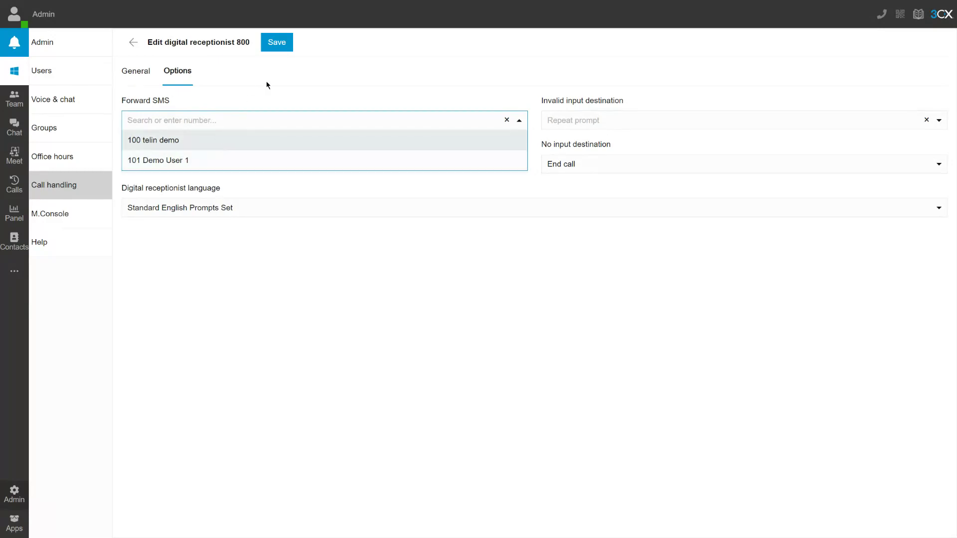
{"action": "left_click", "coordinate": [233, 88]}
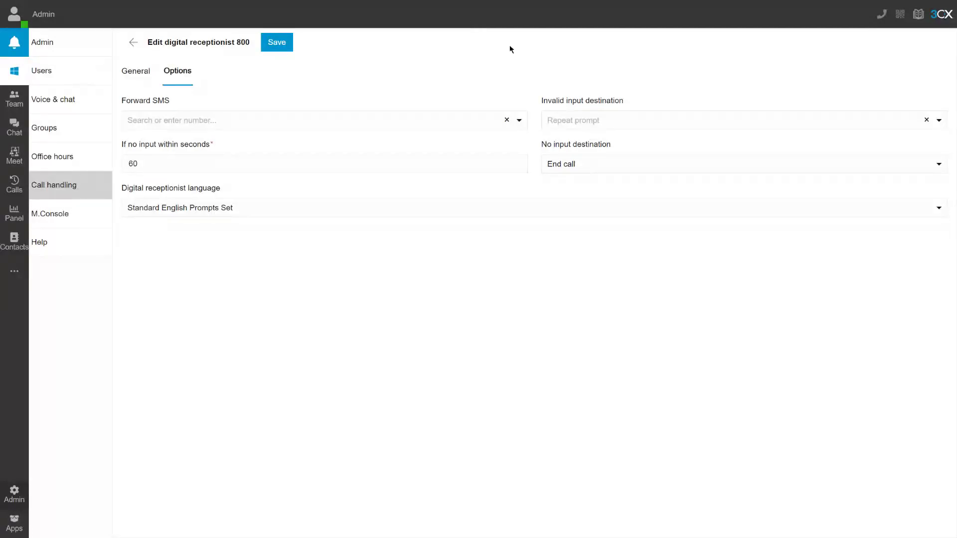
{"action": "left_click", "coordinate": [479, 21]}
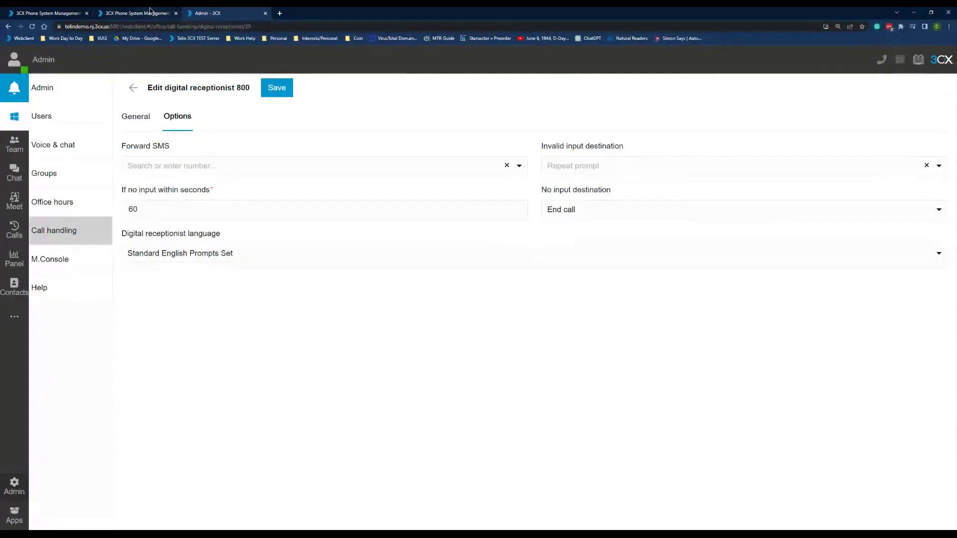
{"action": "left_click", "coordinate": [137, 13]}
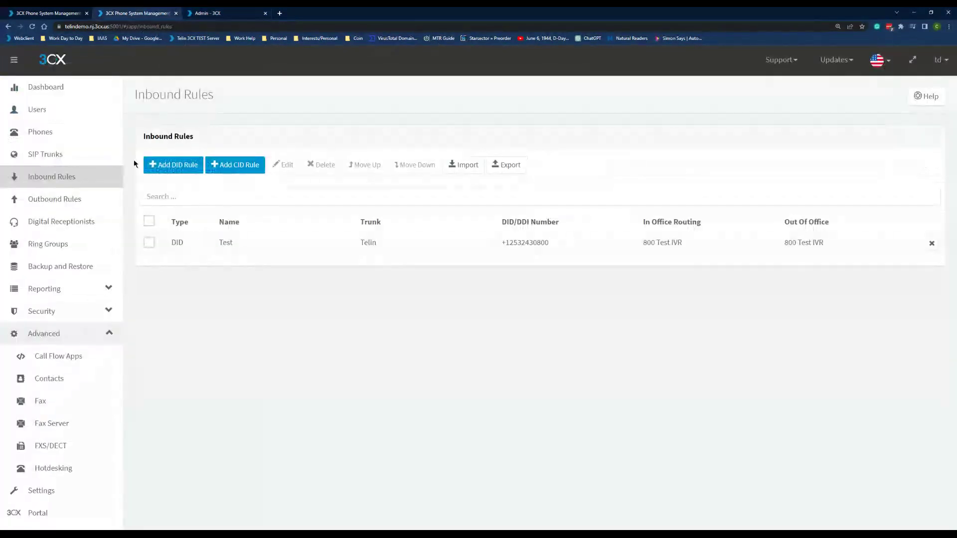
- Make Test IVR connect callers to extension 100 after 1 second of no input
{"action": "left_click", "coordinate": [59, 223]}
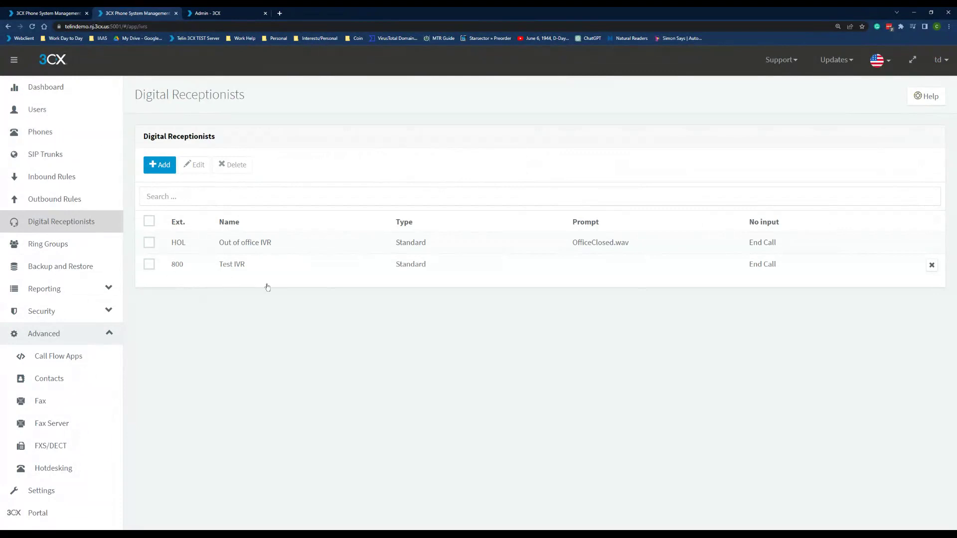
{"action": "double_click", "coordinate": [251, 272]}
{"action": "scroll", "coordinate": [258, 273], "scroll_direction": "down", "scroll_amount": 6}
{"action": "scroll", "coordinate": [257, 461], "scroll_direction": "down", "scroll_amount": 3}
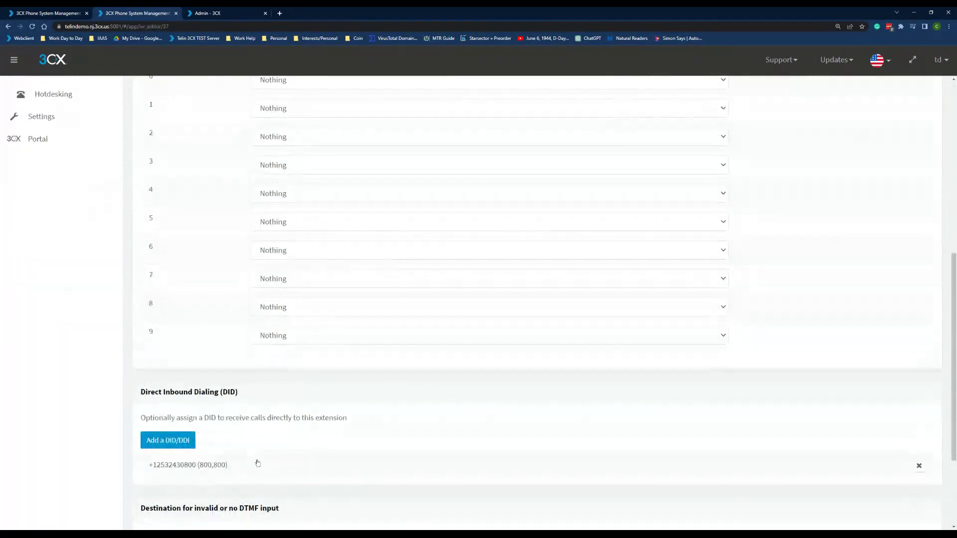
{"action": "left_click_drag", "start_coordinate": [194, 418], "coordinate": [110, 409]}
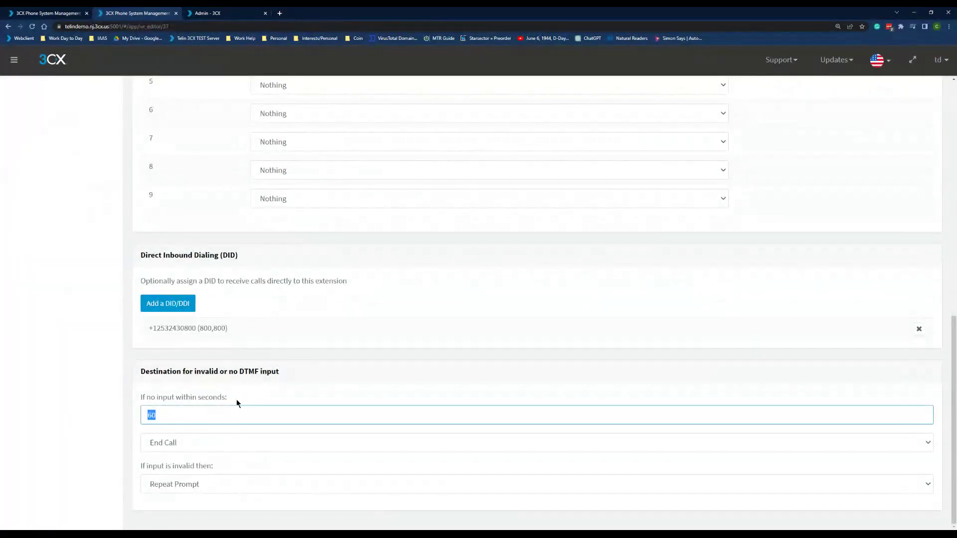
{"action": "type", "text": "1"}
{"action": "left_click", "coordinate": [234, 370]}
{"action": "left_click", "coordinate": [183, 448]}
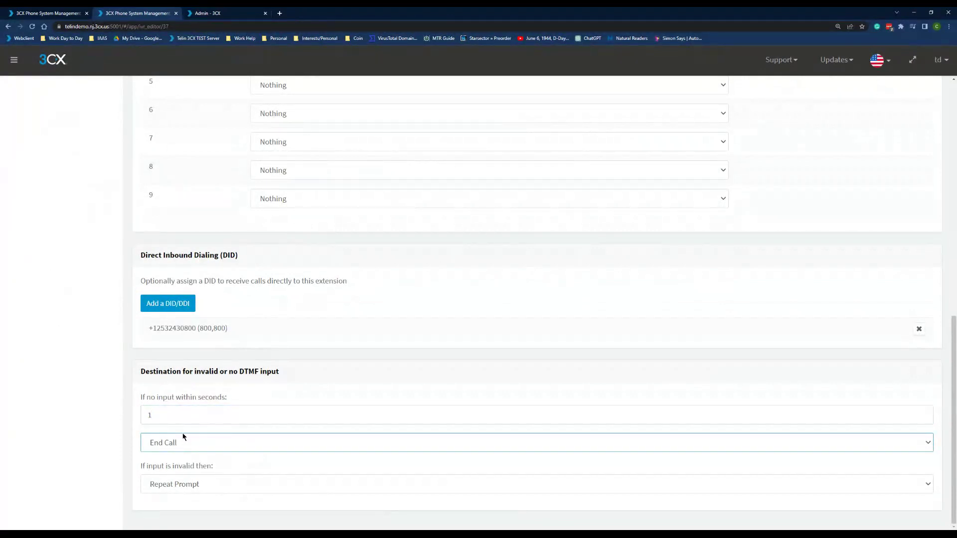
{"action": "left_click", "coordinate": [229, 354]}
- Route invalid-input callers to extension 100 telin demo as well, then recheck the 1-second timeout
{"action": "scroll", "coordinate": [199, 458], "scroll_direction": "down", "scroll_amount": 1}
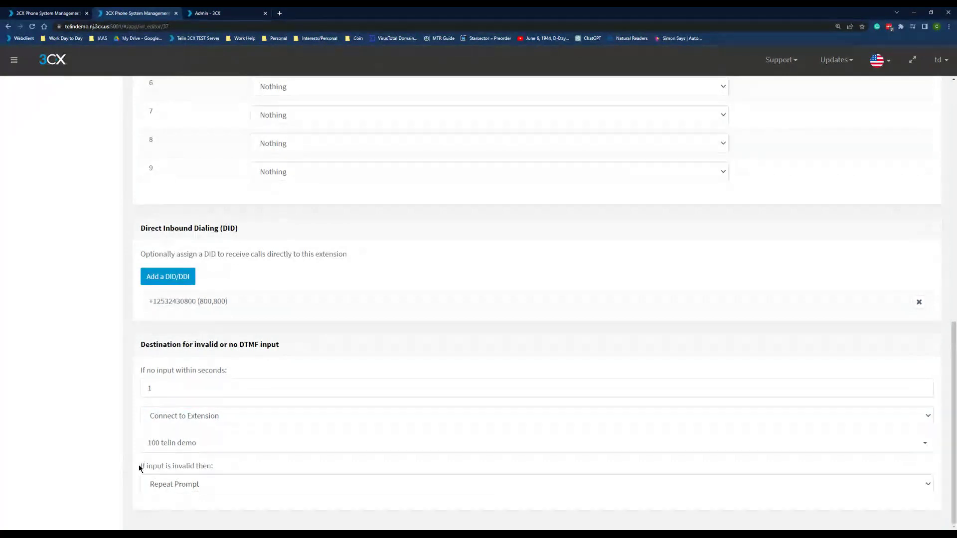
{"action": "left_click", "coordinate": [224, 485]}
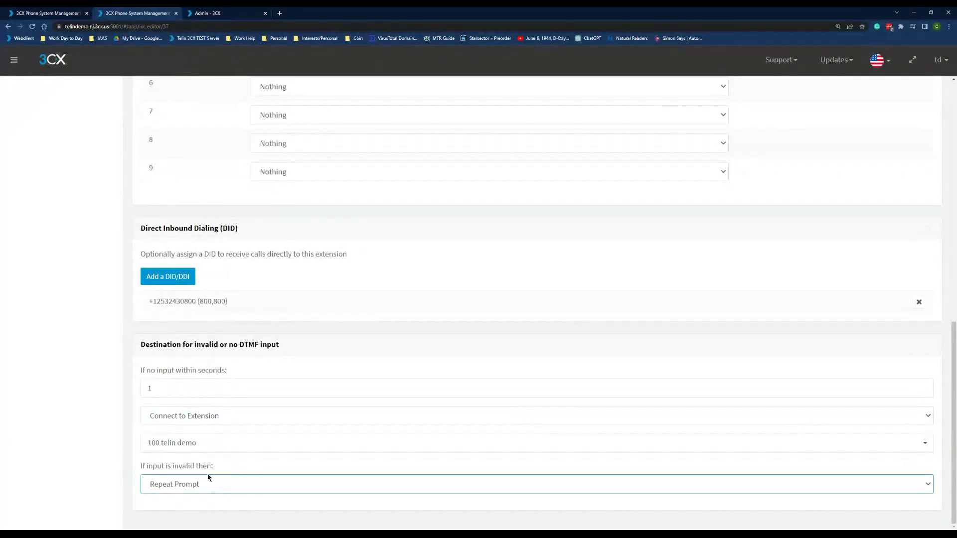
{"action": "left_click", "coordinate": [208, 477]}
{"action": "scroll", "coordinate": [197, 459], "scroll_direction": "down", "scroll_amount": 1}
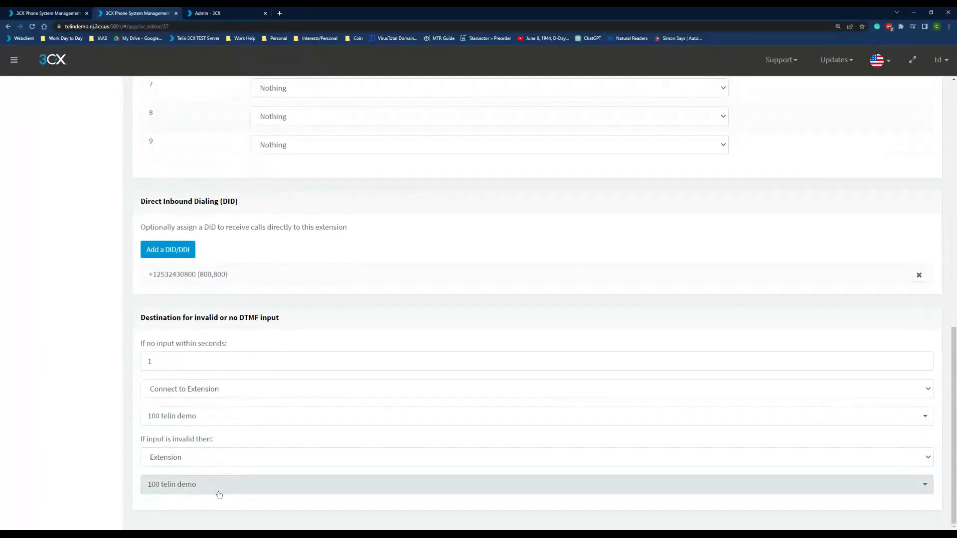
{"action": "scroll", "coordinate": [264, 273], "scroll_direction": "up", "scroll_amount": 3}
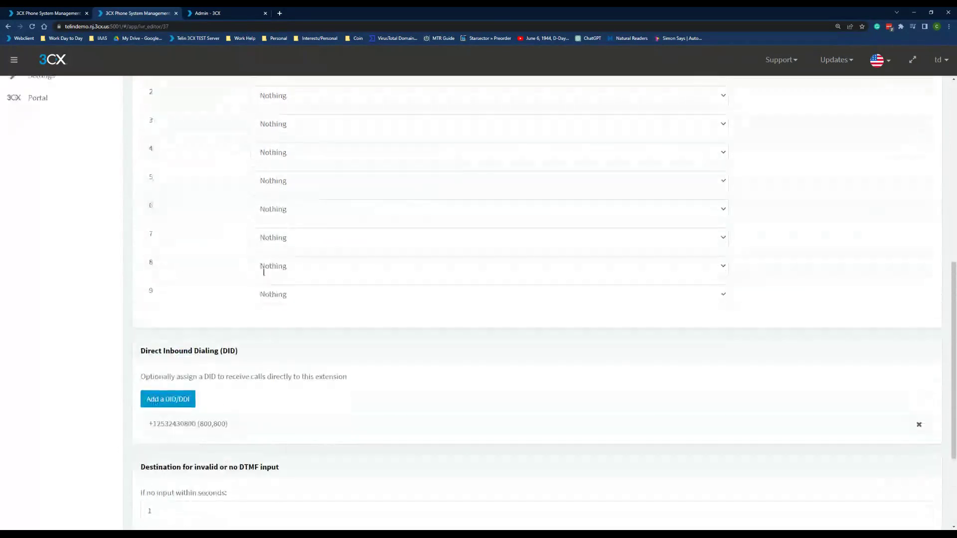
{"action": "scroll", "coordinate": [282, 188], "scroll_direction": "up", "scroll_amount": 6}
{"action": "scroll", "coordinate": [286, 267], "scroll_direction": "down", "scroll_amount": 9}
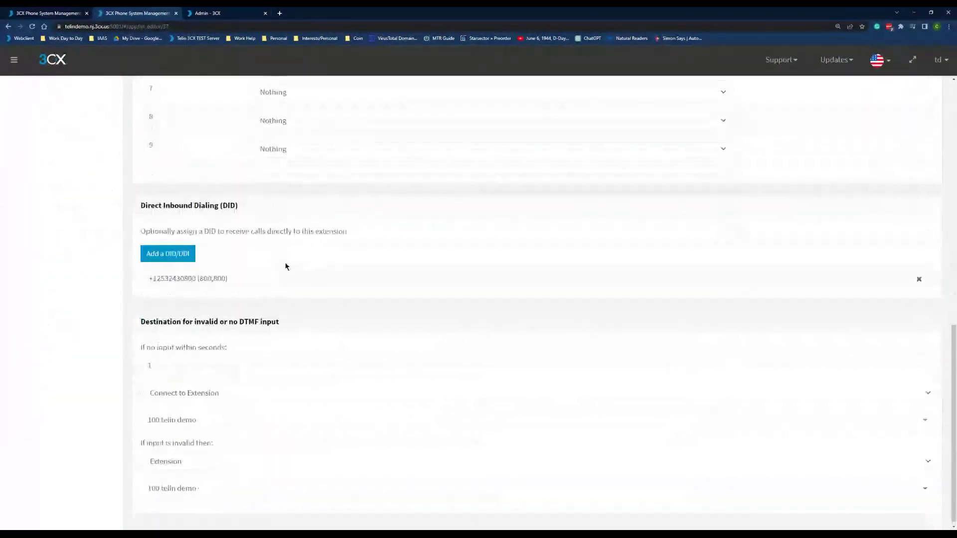
{"action": "left_click", "coordinate": [149, 360]}
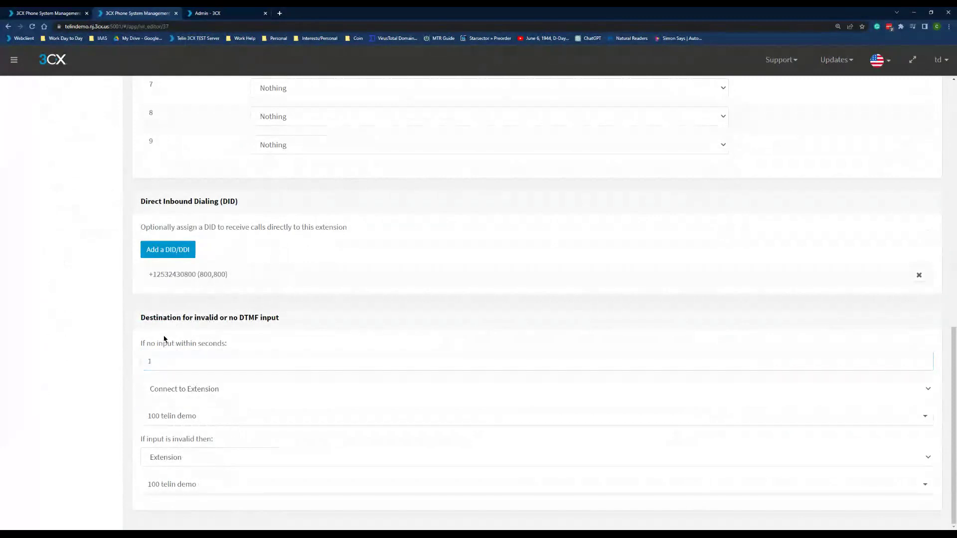
{"action": "left_click", "coordinate": [142, 360]}
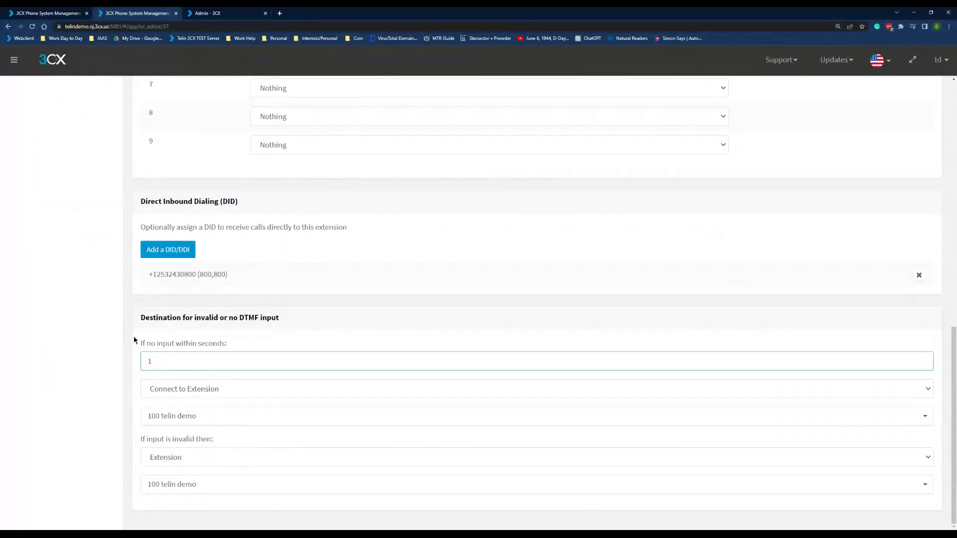
{"action": "left_click", "coordinate": [210, 328]}
{"action": "scroll", "coordinate": [224, 335], "scroll_direction": "up", "scroll_amount": 5}
{"action": "scroll", "coordinate": [224, 338], "scroll_direction": "down", "scroll_amount": 5}
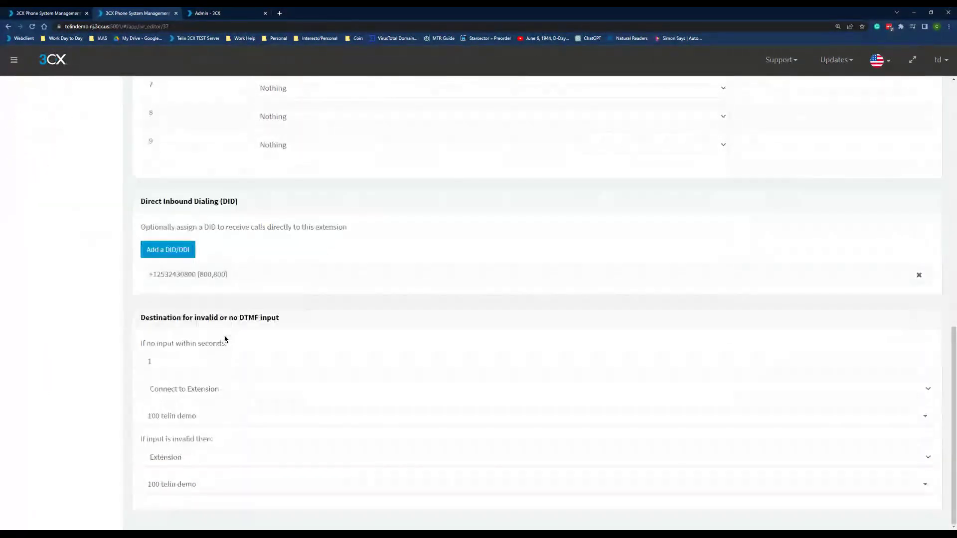
{"action": "scroll", "coordinate": [225, 339], "scroll_direction": "up", "scroll_amount": 5}
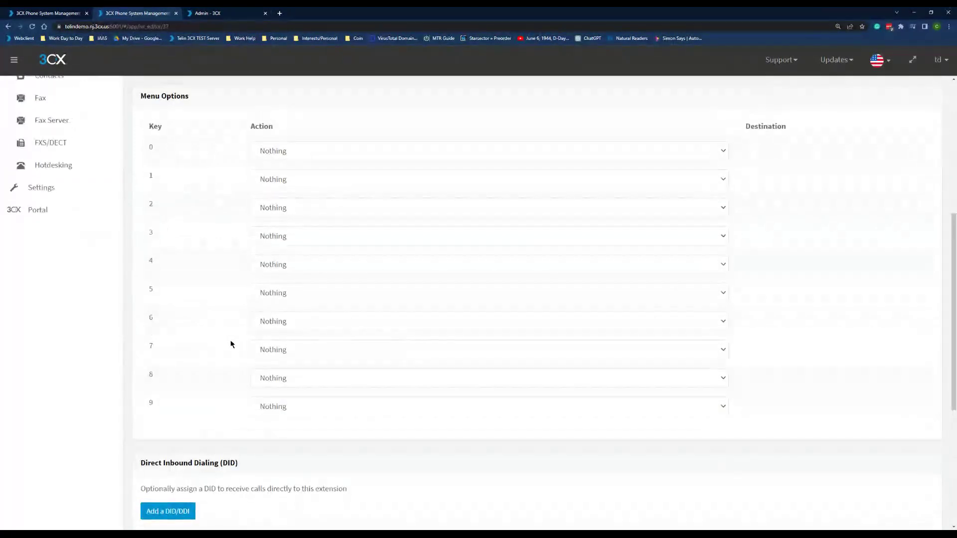
{"action": "scroll", "coordinate": [231, 344], "scroll_direction": "up", "scroll_amount": 5}
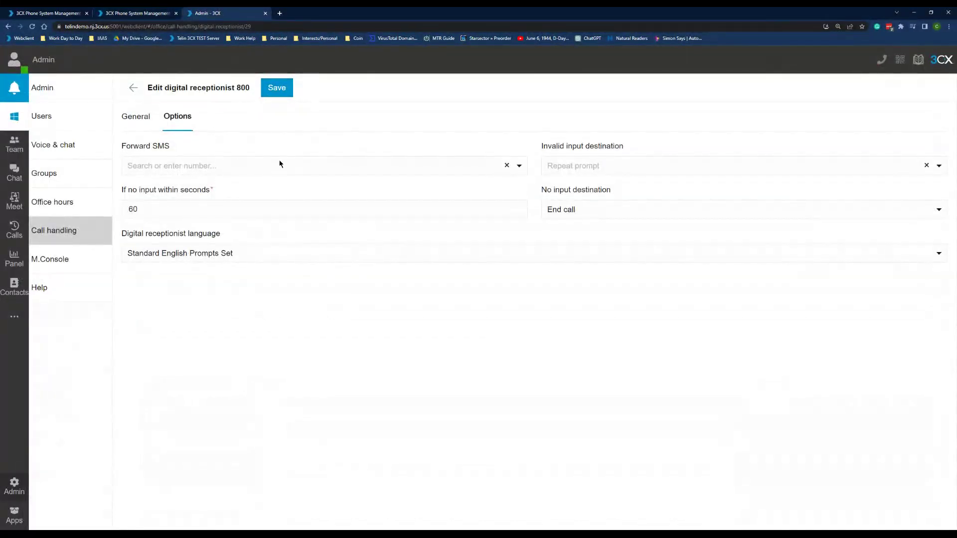
- Glance at the web client's empty Chat view and its new-chat options
{"action": "left_click", "coordinate": [152, 17]}
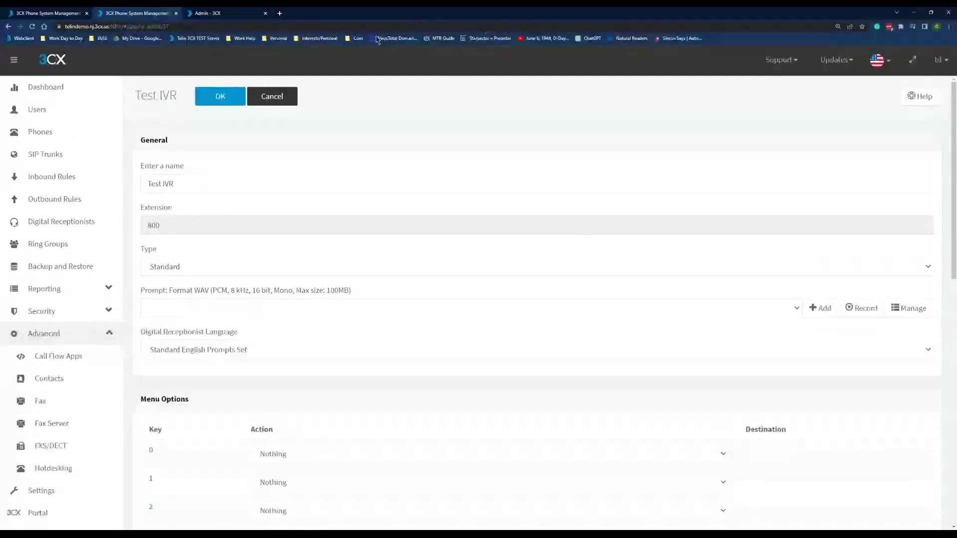
{"action": "left_click", "coordinate": [207, 13]}
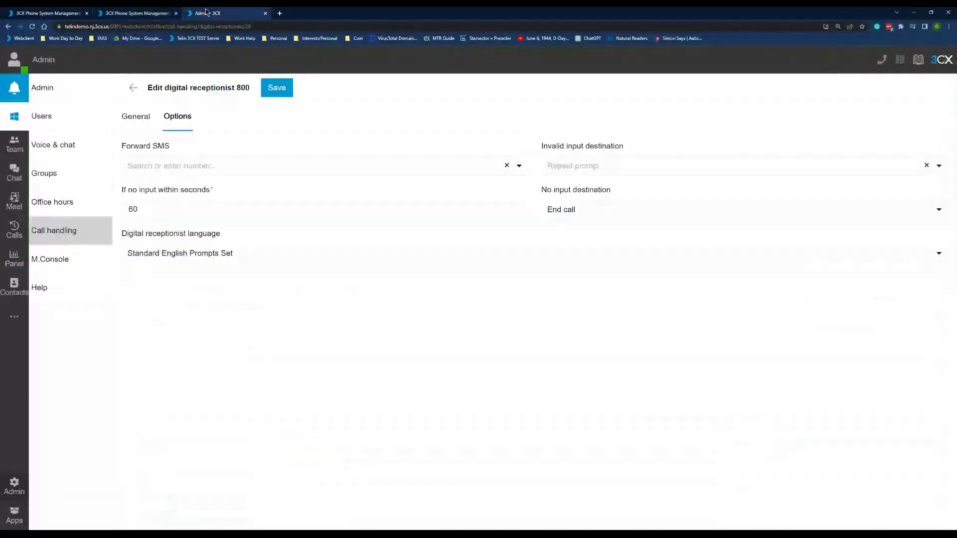
{"action": "left_click", "coordinate": [25, 172]}
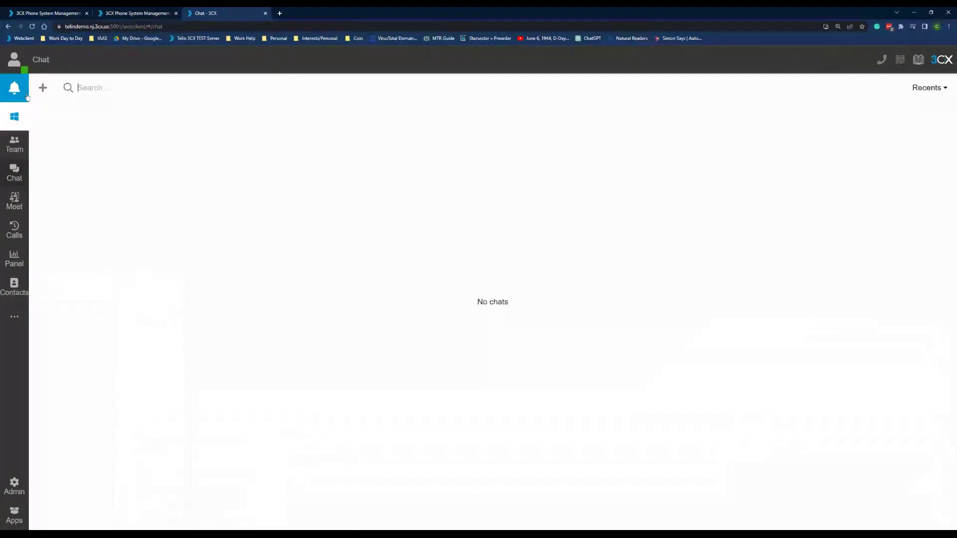
{"action": "left_click", "coordinate": [43, 87]}
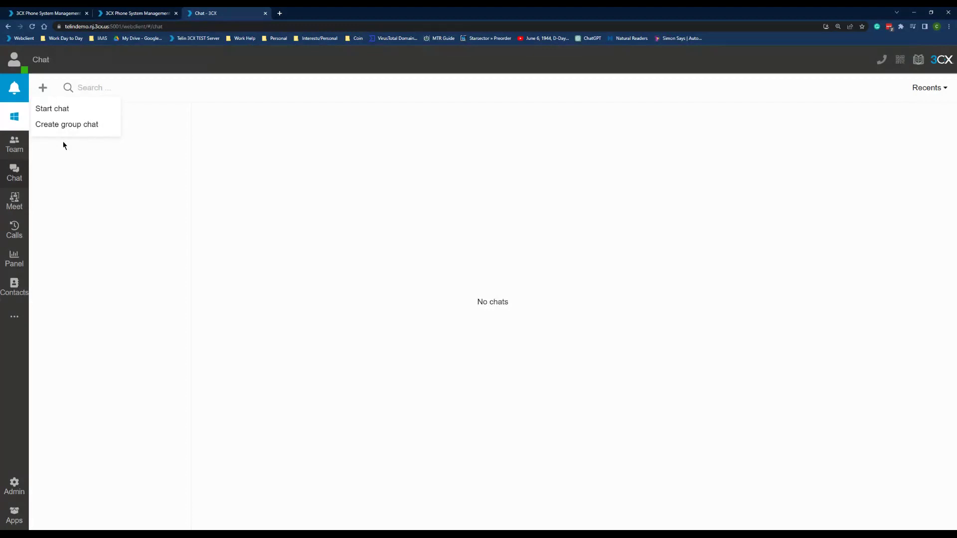
- Close the Test IVR editor and go to the SIP Trunks list
{"action": "left_click", "coordinate": [154, 17]}
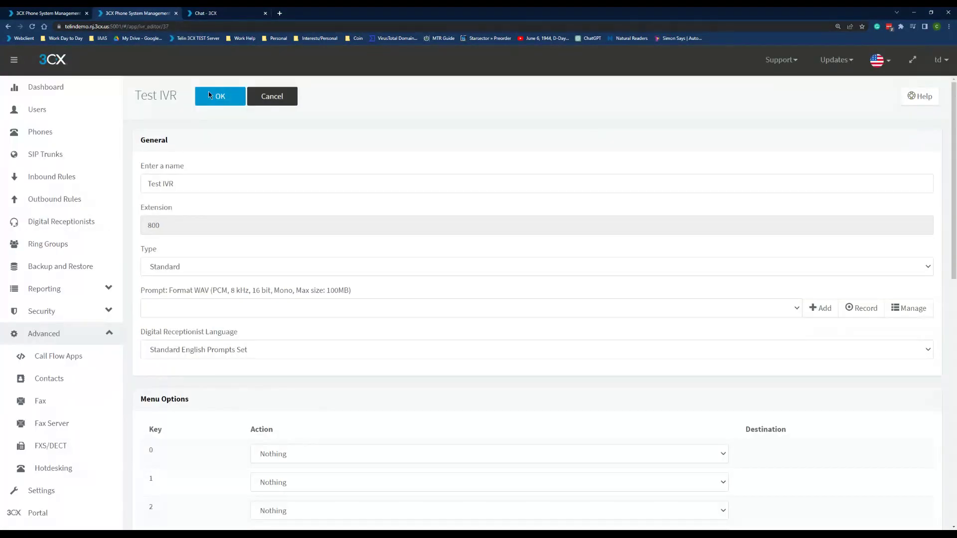
{"action": "left_click", "coordinate": [286, 95]}
{"action": "left_click", "coordinate": [63, 157]}
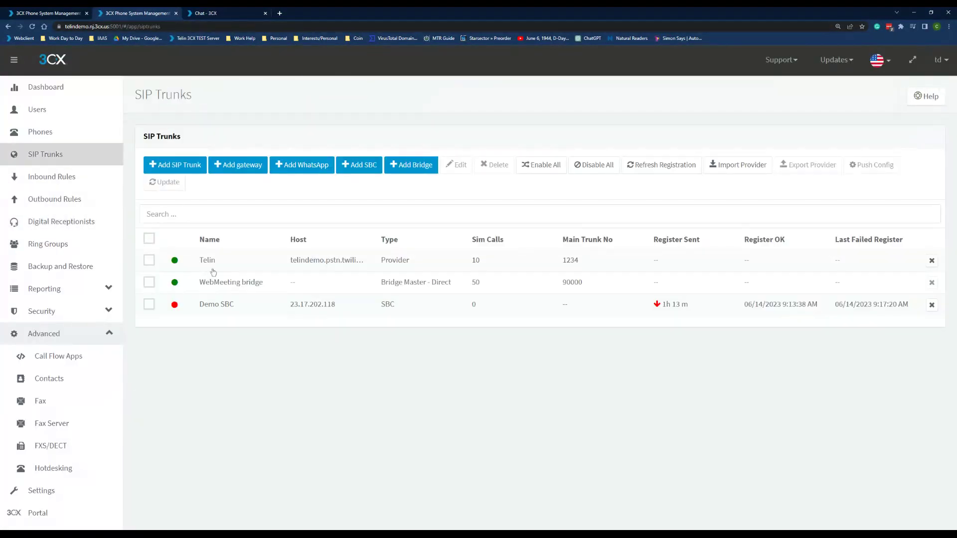
- Turn on SMS for the Telin trunk, enter its account SID and auth token, and save
{"action": "double_click", "coordinate": [212, 262]}
{"action": "left_click", "coordinate": [507, 145]}
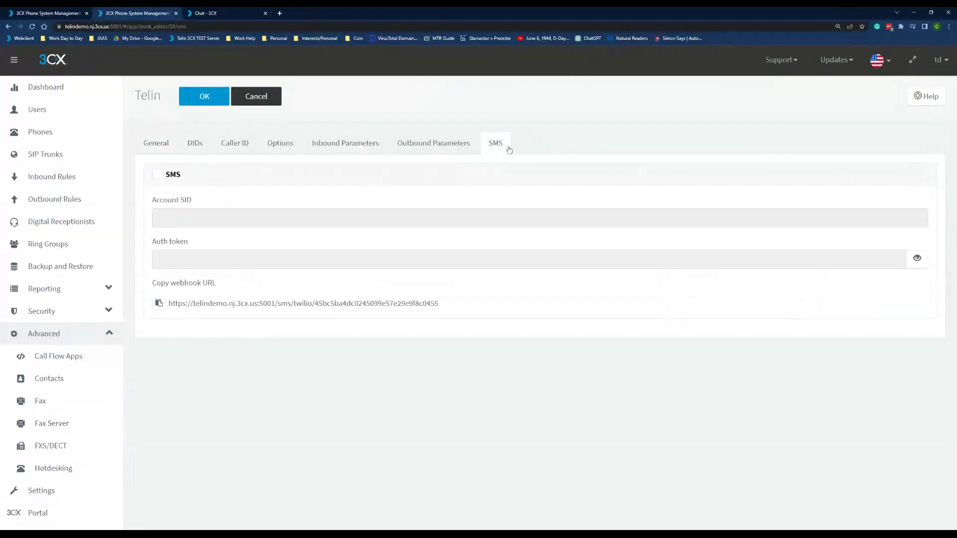
{"action": "left_click", "coordinate": [172, 174]}
{"action": "left_click", "coordinate": [179, 221]}
{"action": "type", "text": "feewefweqwewf"}
{"action": "left_click", "coordinate": [203, 259]}
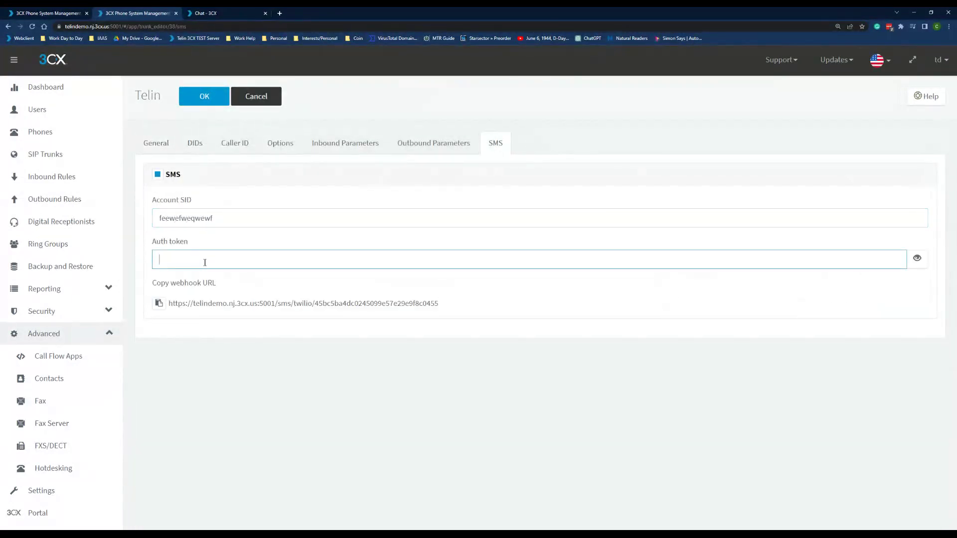
{"action": "type", "text": "wefwefwefwe"}
{"action": "left_click", "coordinate": [198, 98]}
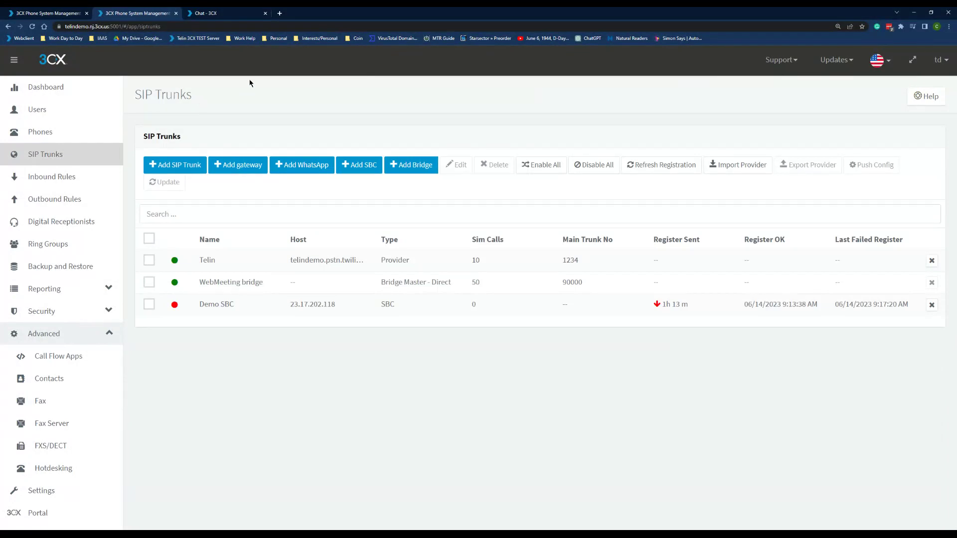
- Reload the web client chat page, then return to the SIP Trunks list
{"action": "left_click", "coordinate": [213, 13]}
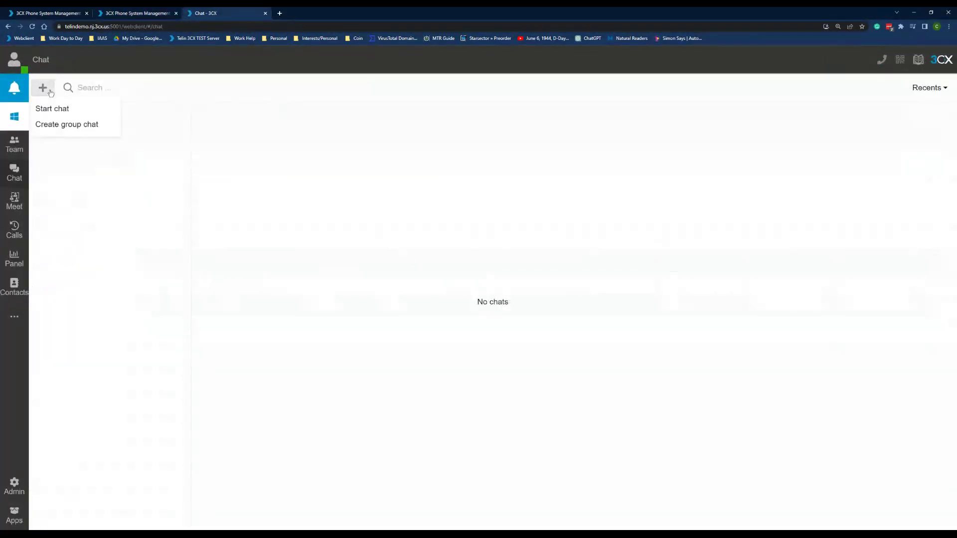
{"action": "left_click", "coordinate": [125, 27]}
{"action": "key", "text": "Return"}
{"action": "left_click", "coordinate": [136, 13]}
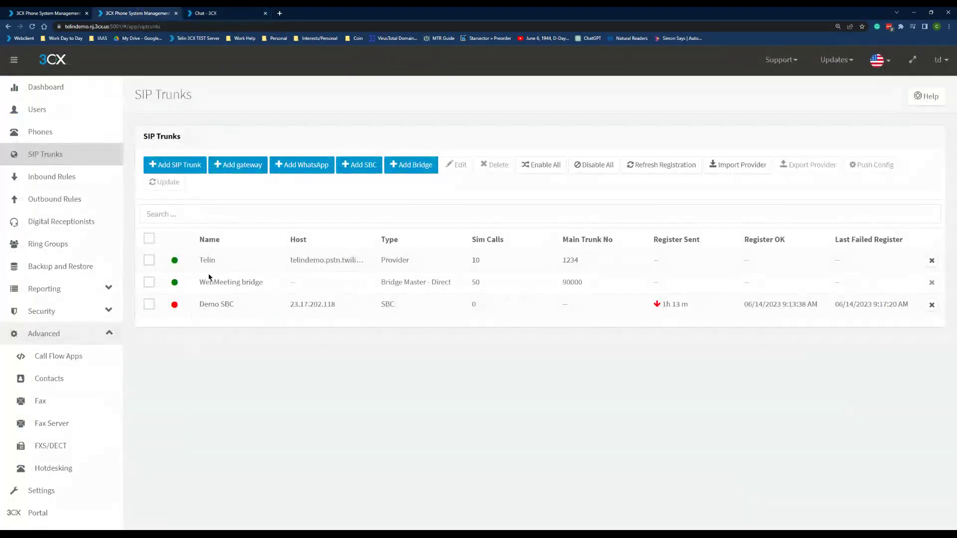
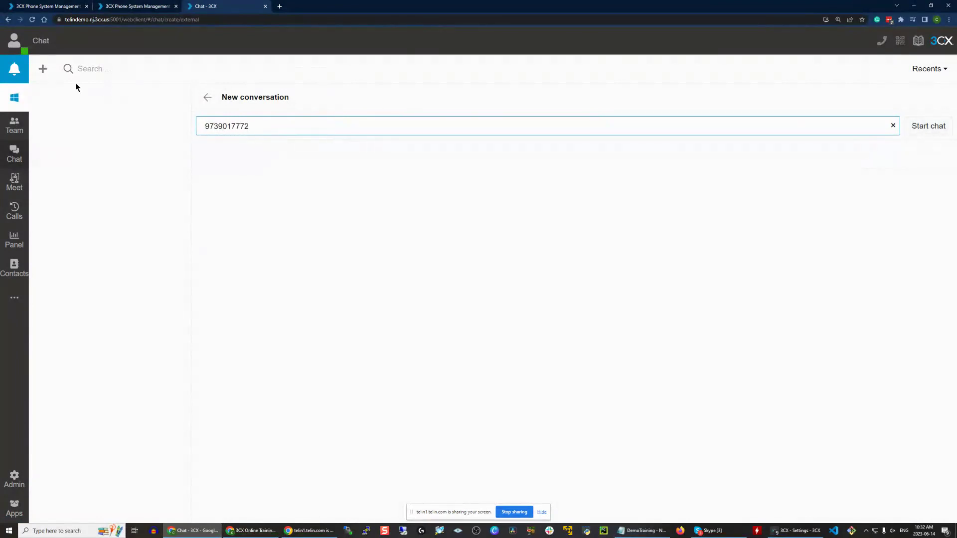
- Prefix the external number with +1, start a chat with it, and send 'hello'
{"action": "left_click", "coordinate": [43, 68]}
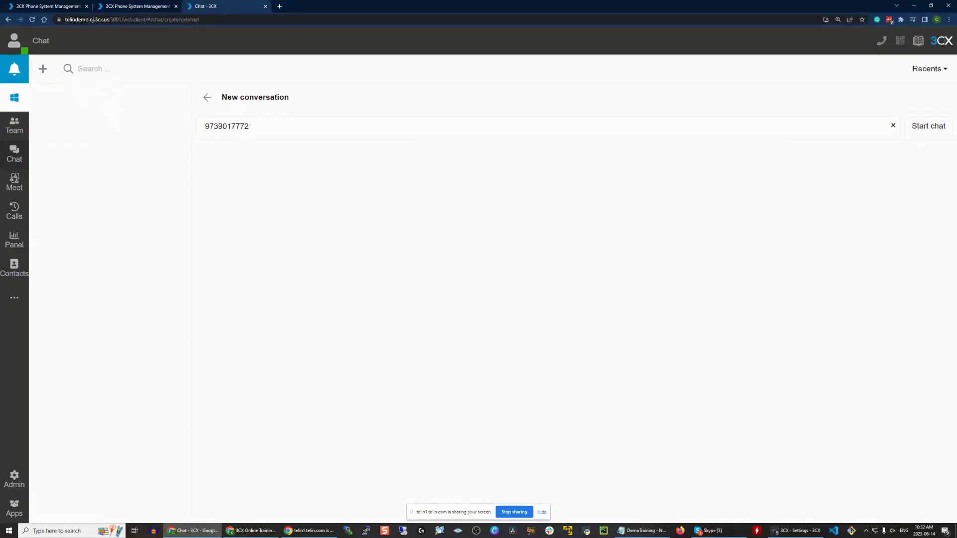
{"action": "left_click", "coordinate": [209, 126]}
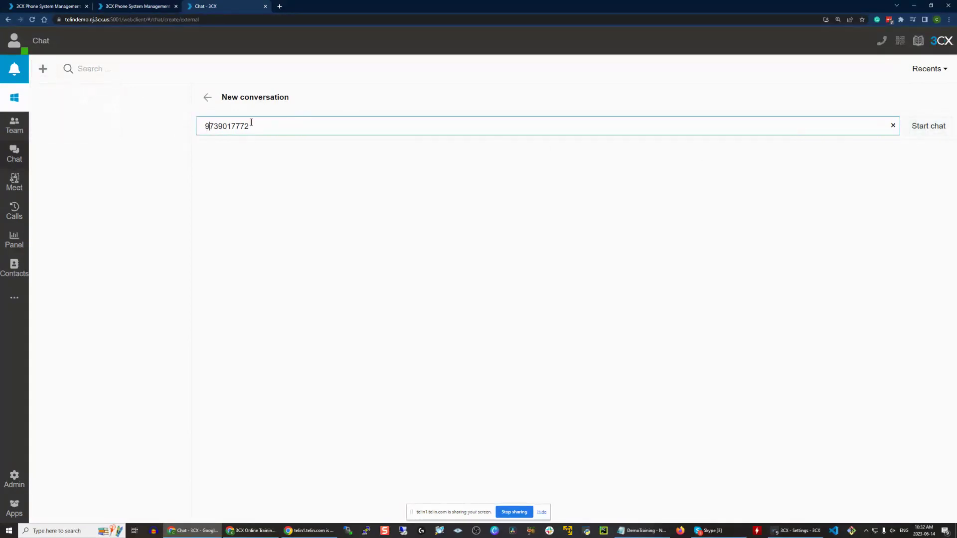
{"action": "type", "text": "+1"}
{"action": "left_click", "coordinate": [940, 131]}
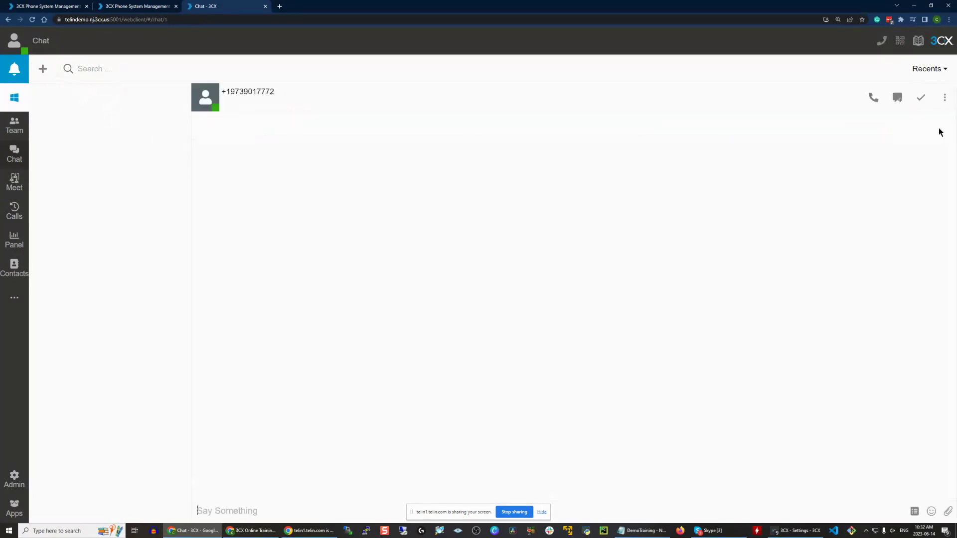
{"action": "type", "text": "hello"}
{"action": "key", "text": "Return"}
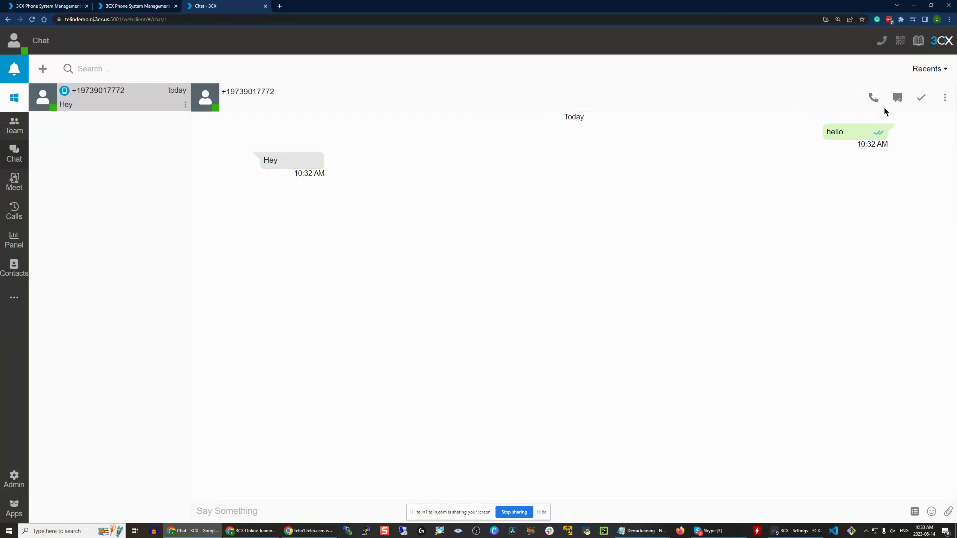
- Mark the chat with the external number as dealt with, leaving 'No chats'
{"action": "left_click", "coordinate": [919, 98]}
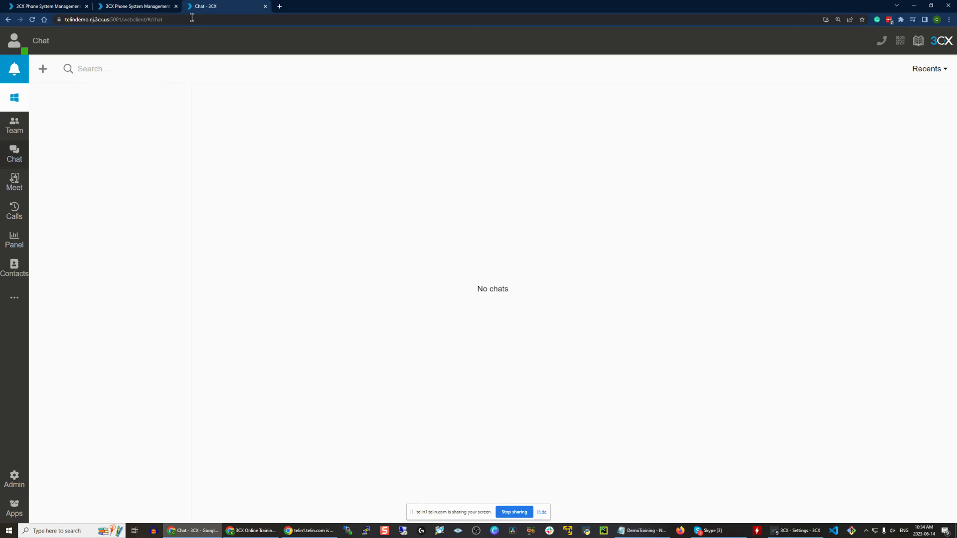
{"action": "left_click", "coordinate": [133, 6]}
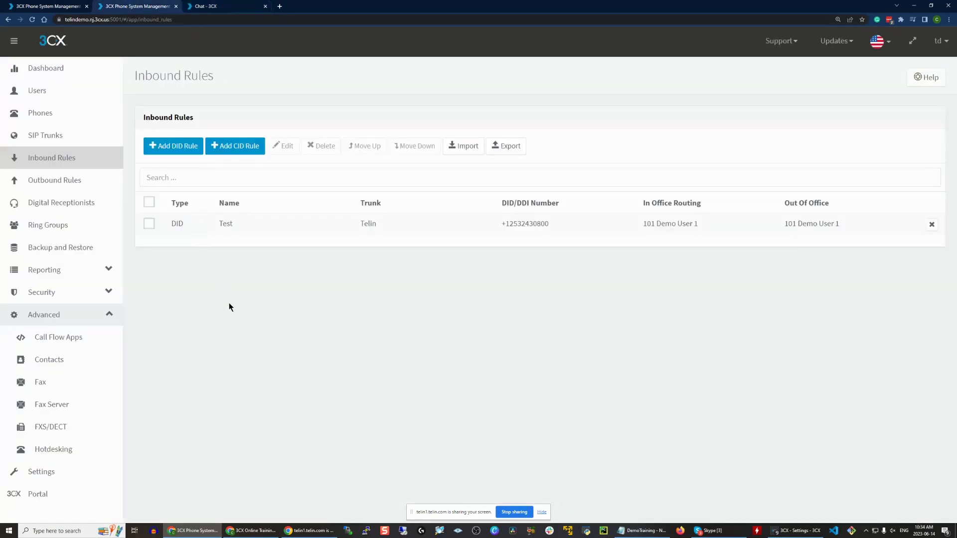
{"action": "key", "text": "F11"}
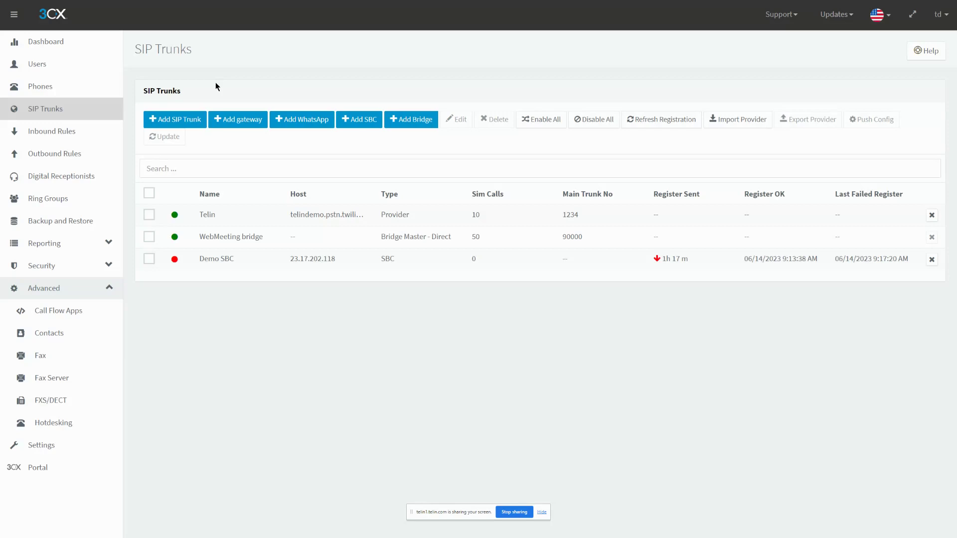
{"action": "left_click", "coordinate": [479, 23]}
- Show the Team list of users in the web client
{"action": "left_click", "coordinate": [230, 6]}
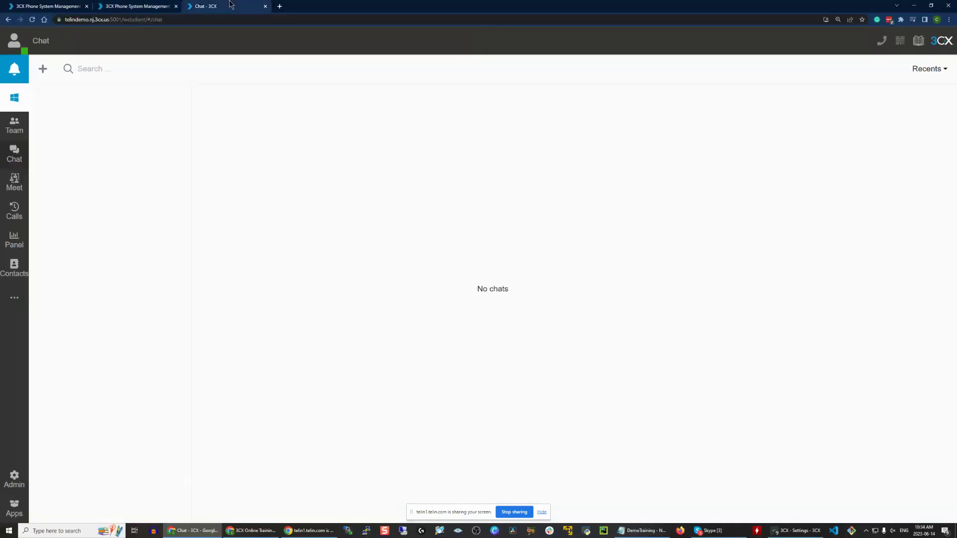
{"action": "left_click", "coordinate": [14, 125]}
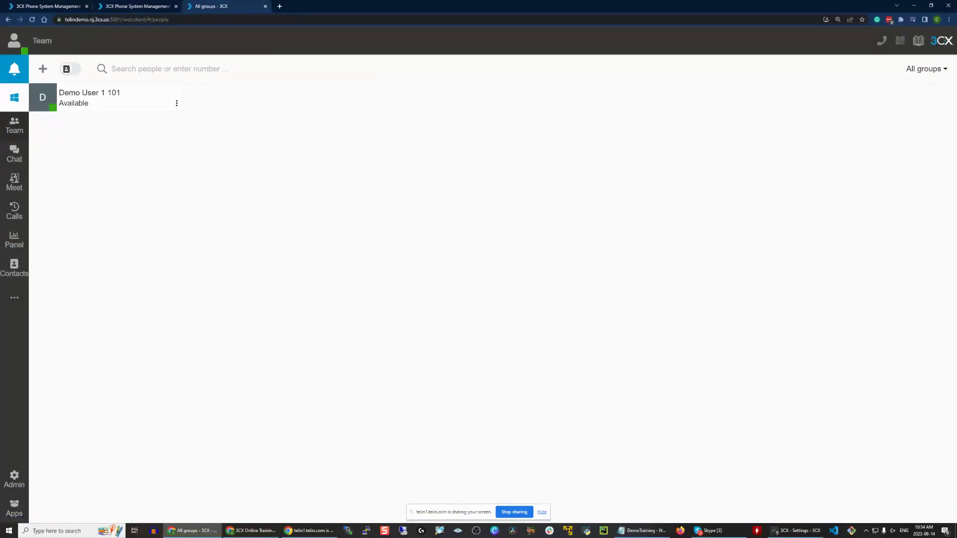
{"action": "left_click", "coordinate": [251, 531]}
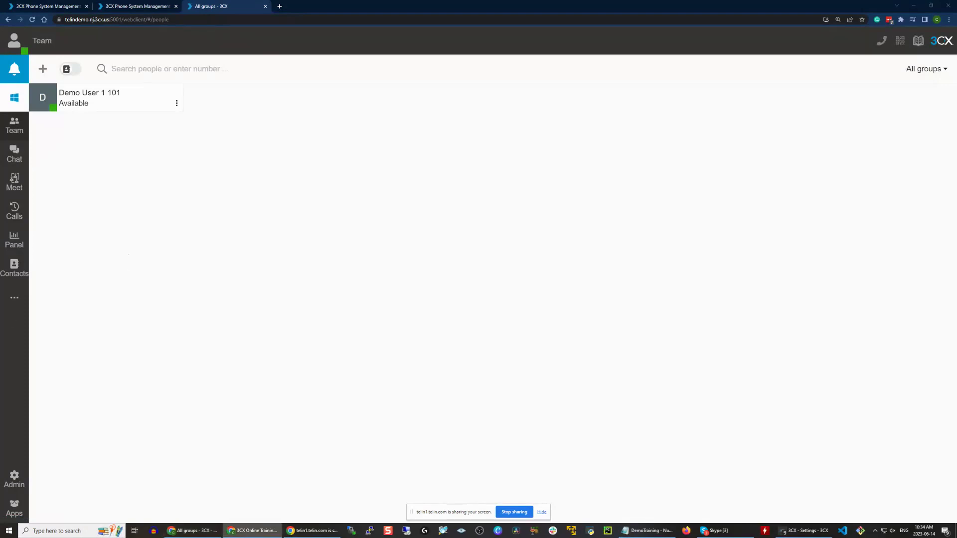
{"action": "left_click", "coordinate": [293, 268]}
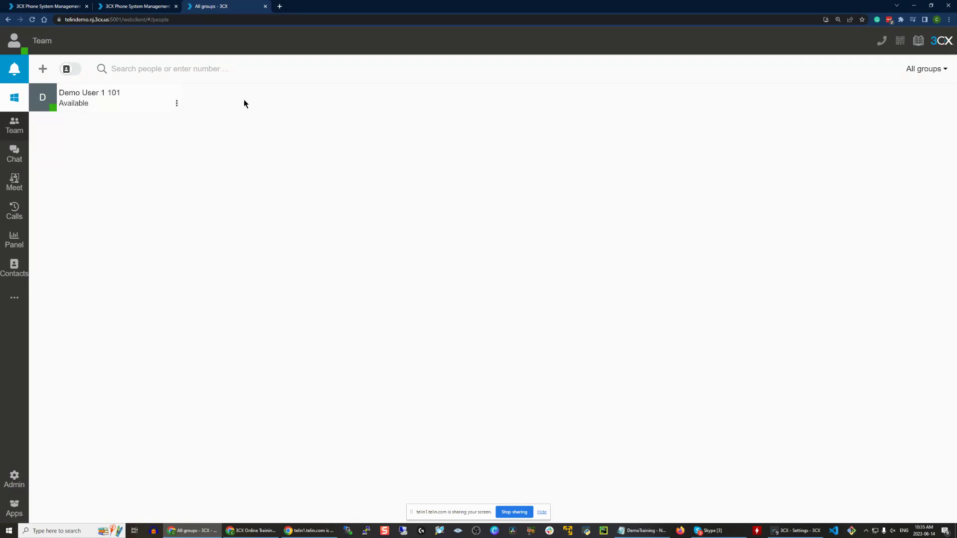
- Dismiss the Norton antivirus alert and return to the console's SIP Trunks page
{"action": "left_click", "coordinate": [948, 436]}
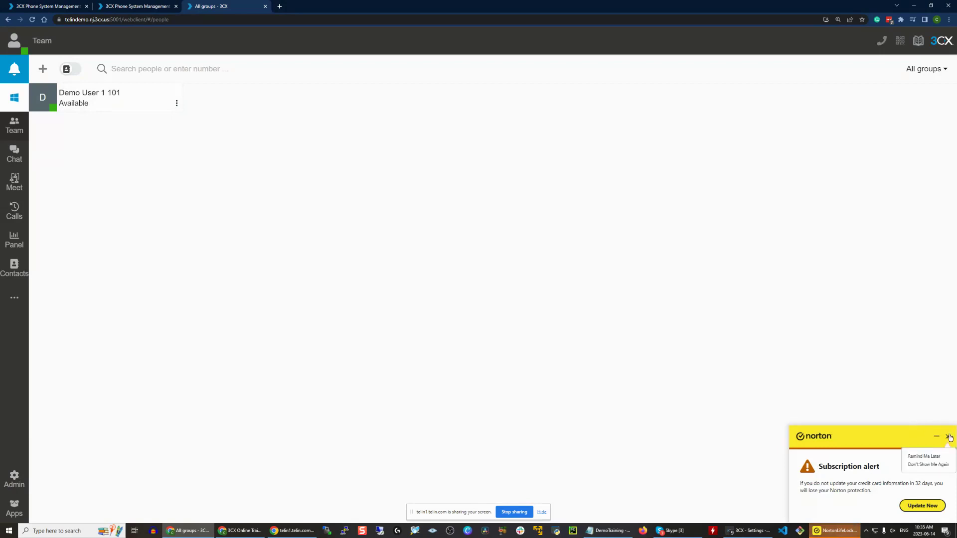
{"action": "left_click", "coordinate": [924, 456]}
{"action": "left_click", "coordinate": [142, 7]}
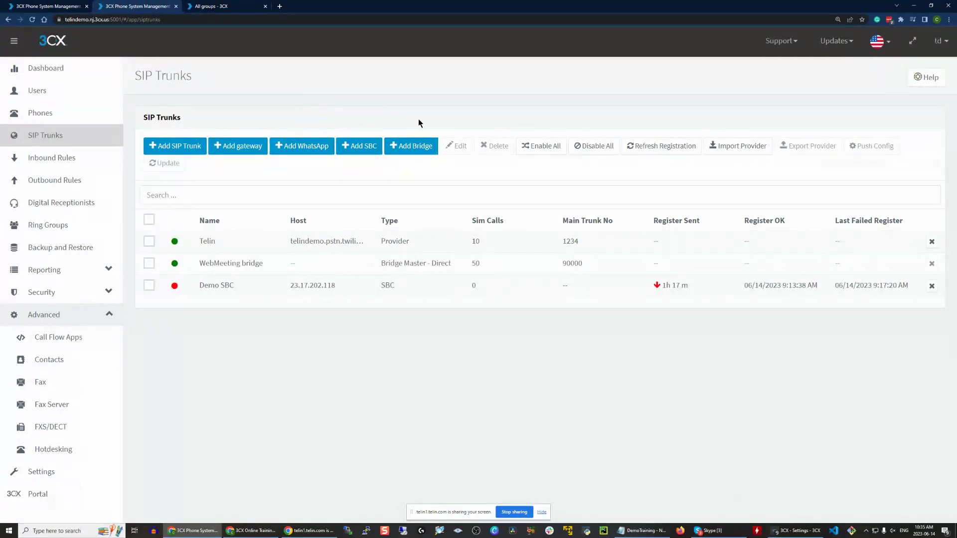
- Add a new master bridge and name it 'Master'
{"action": "left_click", "coordinate": [410, 151]}
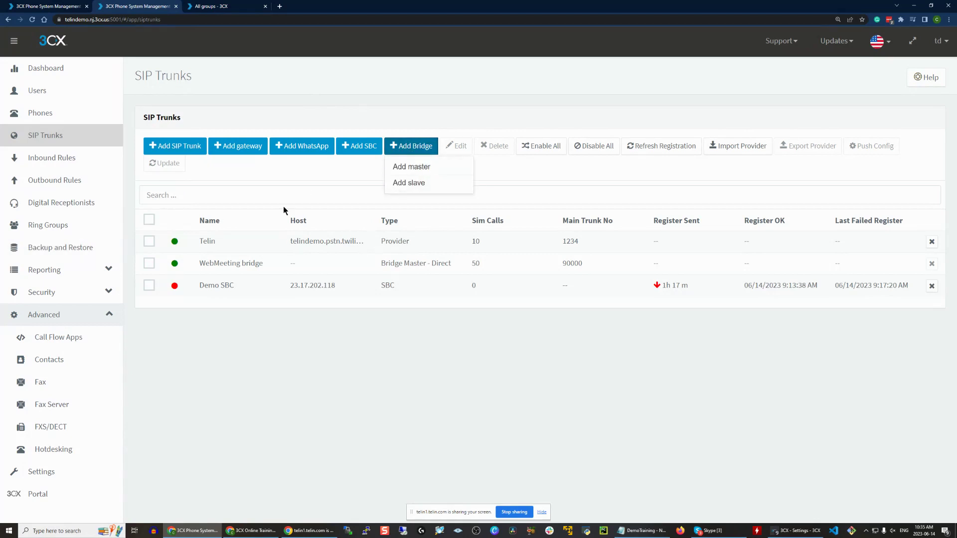
{"action": "left_click", "coordinate": [431, 167]}
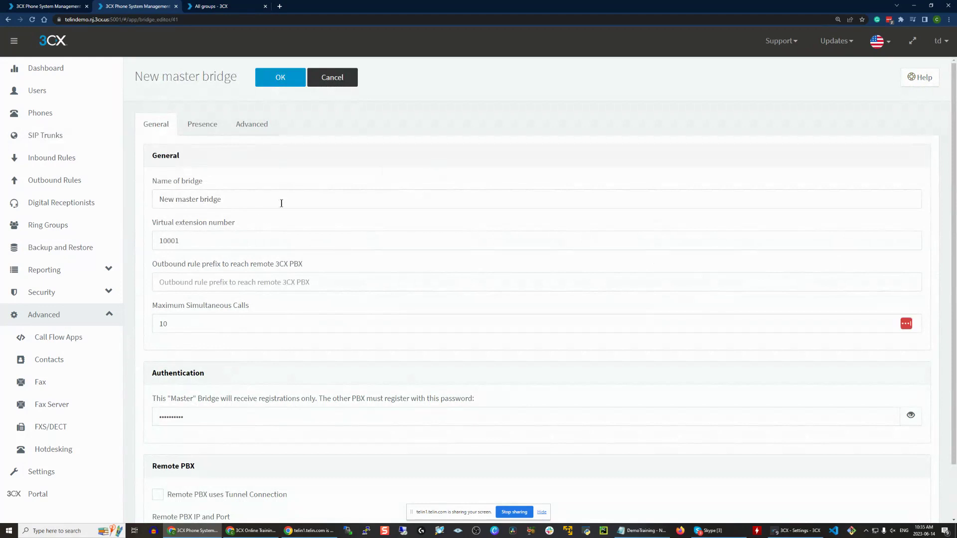
{"action": "left_click_drag", "start_coordinate": [278, 200], "coordinate": [138, 206]}
{"action": "key", "text": "BackSpace"}
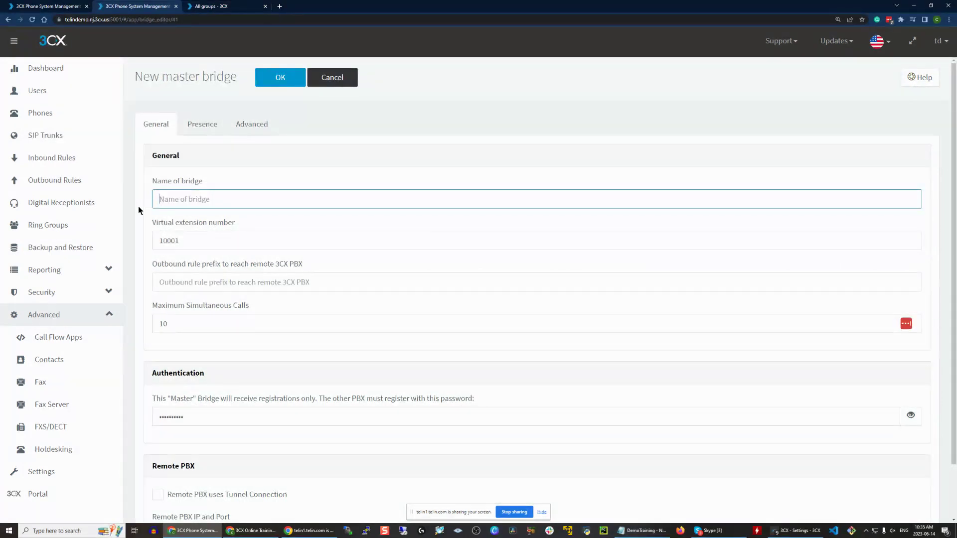
{"action": "type", "text": "M"}
{"action": "key", "text": "BackSpace"}
{"action": "type", "text": "Masr"}
{"action": "key", "text": "BackSpace"}
{"action": "type", "text": "te"}
{"action": "key", "text": "BackSpace"}
{"action": "type", "text": "t"}
- Give the bridge virtual extension 10005 and outbound rule prefix 3
{"action": "left_click", "coordinate": [187, 240]}
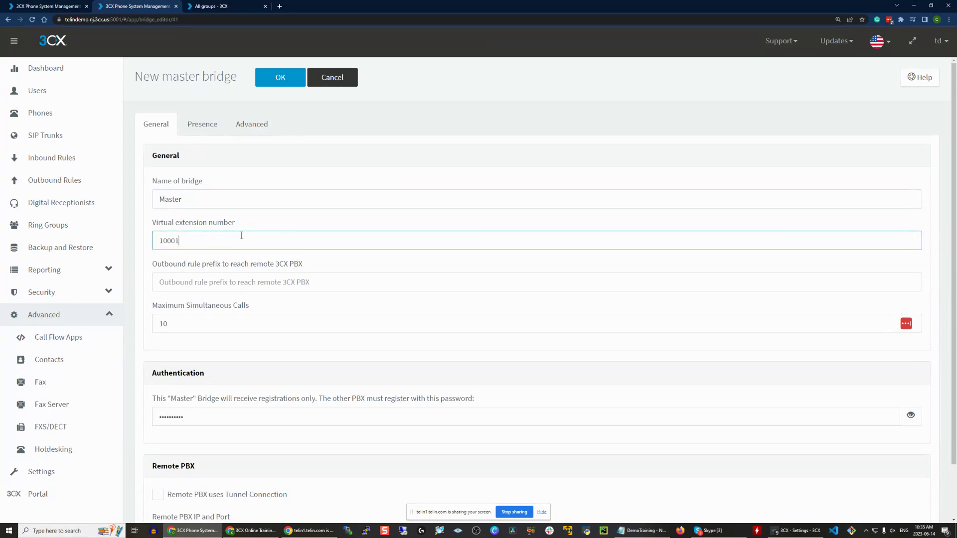
{"action": "key", "text": "shift+Left"}
{"action": "type", "text": "5"}
{"action": "left_click", "coordinate": [181, 287]}
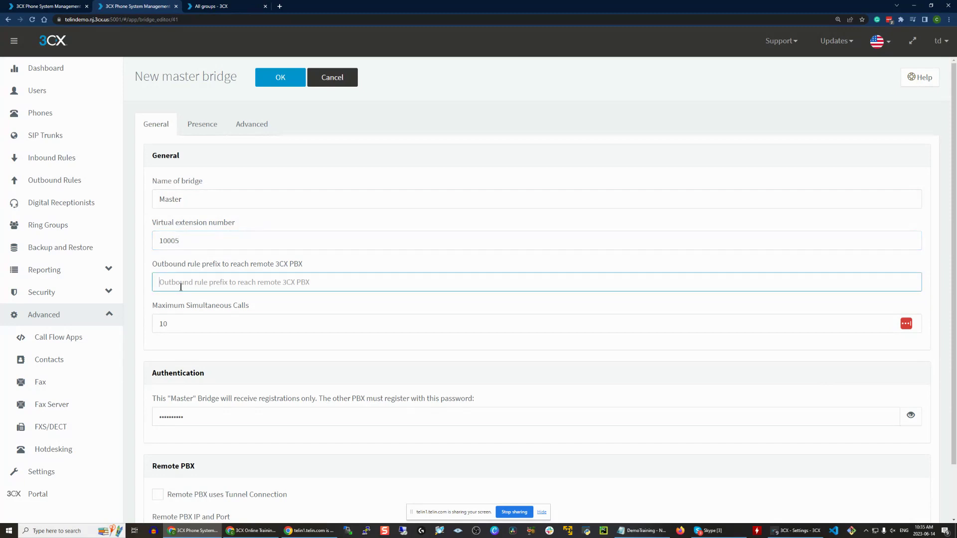
{"action": "type", "text": "3"}
{"action": "left_click", "coordinate": [316, 319]}
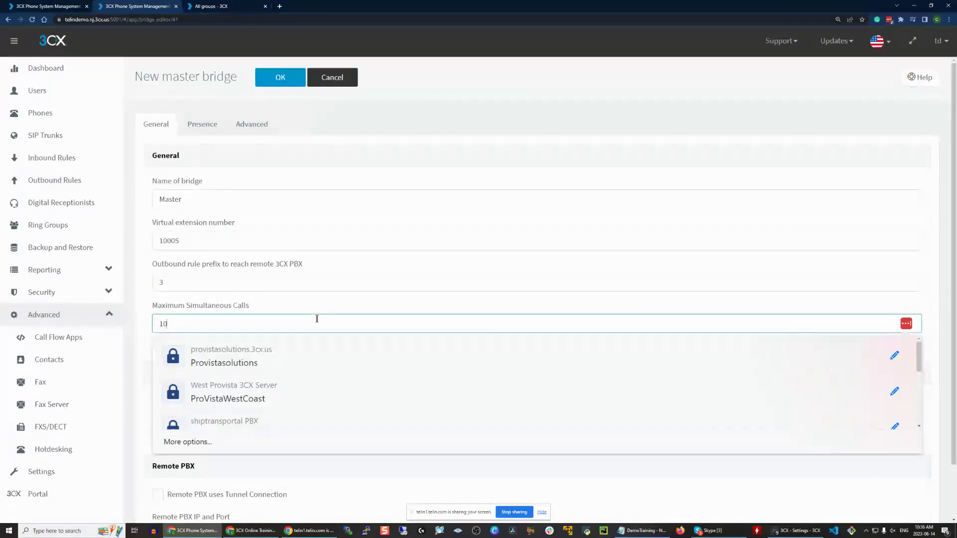
{"action": "scroll", "coordinate": [315, 304], "scroll_direction": "down", "scroll_amount": 2}
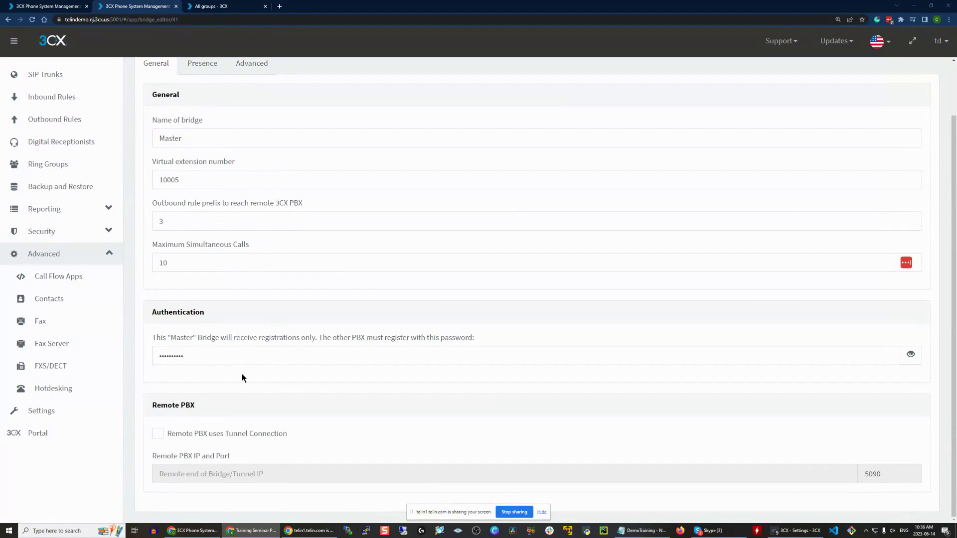
{"action": "left_click_drag", "start_coordinate": [243, 356], "coordinate": [128, 367]}
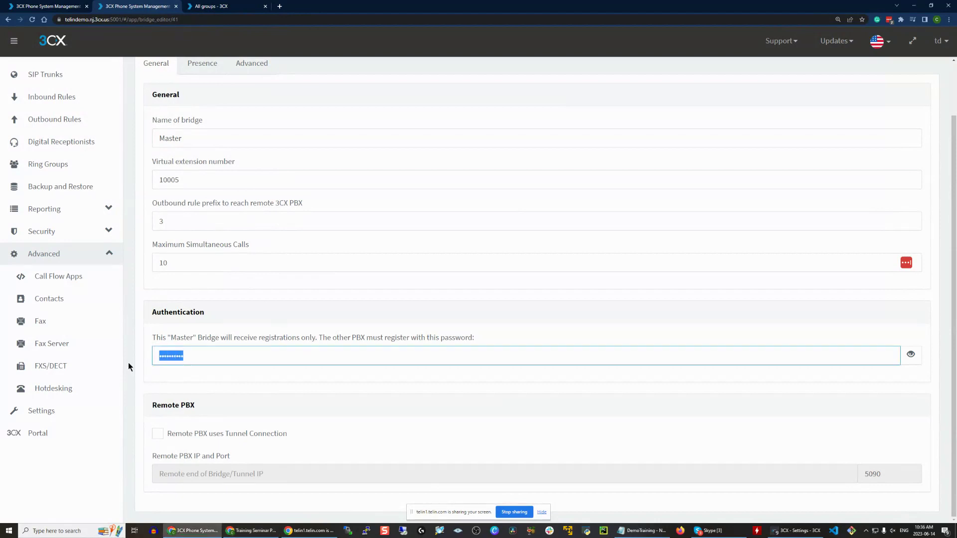
{"action": "left_click", "coordinate": [269, 381]}
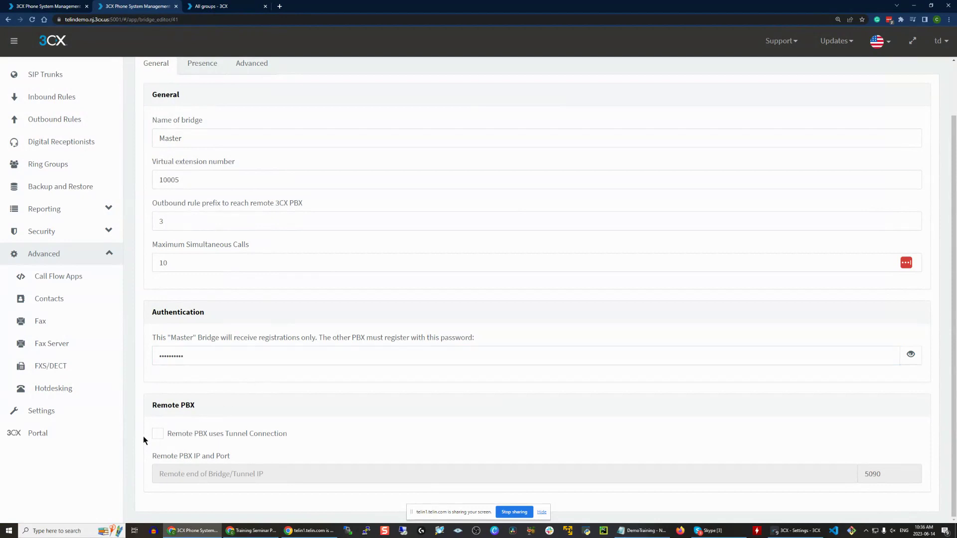
- Enable tunnel connection to remote PBX 23.90.80.6 on port 5090
{"action": "left_click", "coordinate": [197, 436]}
{"action": "left_click", "coordinate": [204, 466]}
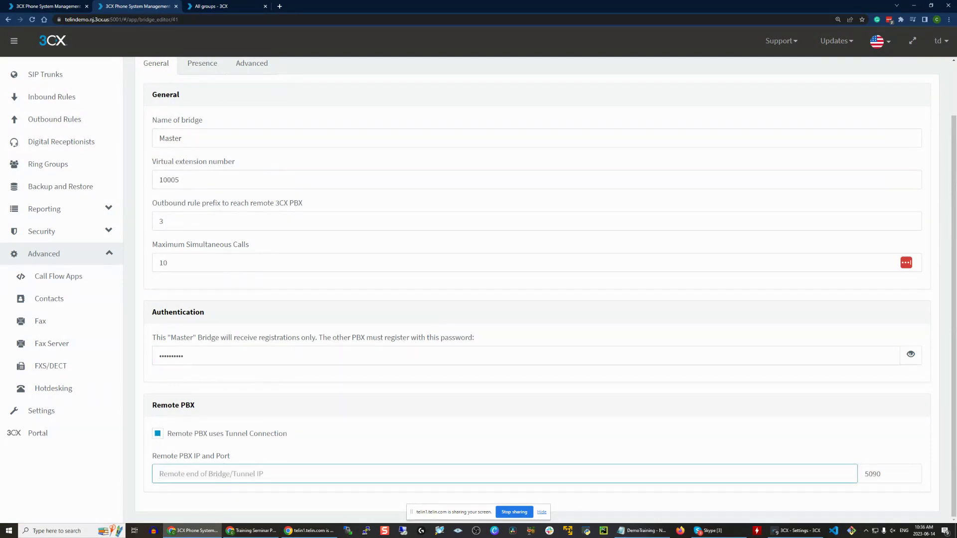
{"action": "key", "text": "alt+Tab"}
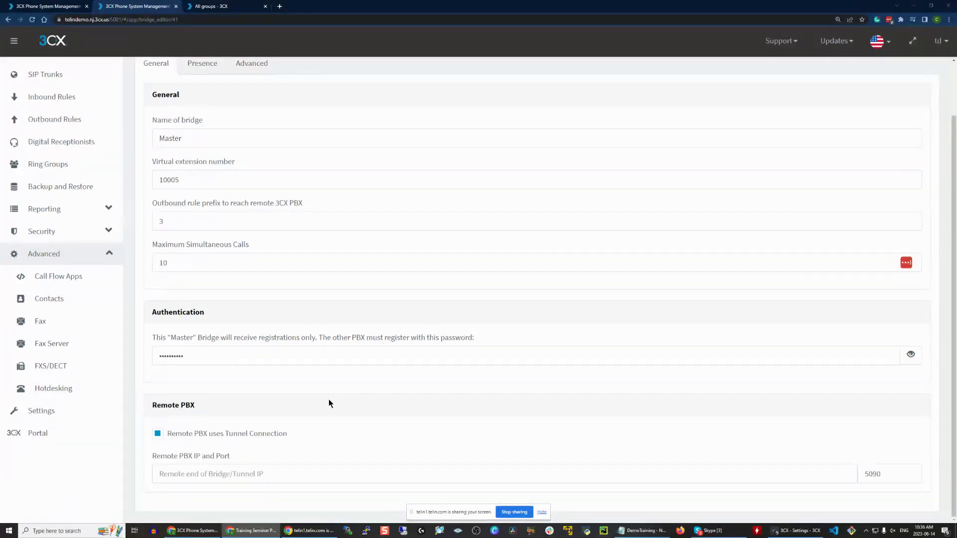
{"action": "left_click", "coordinate": [214, 469]}
{"action": "type", "text": "23.90.80.6"}
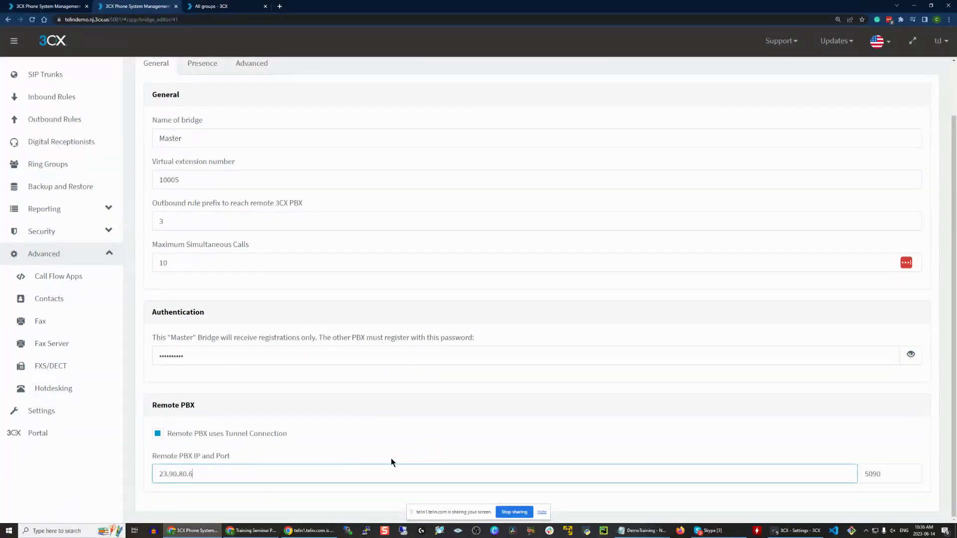
{"action": "left_click", "coordinate": [899, 470]}
{"action": "left_click_drag", "start_coordinate": [891, 471], "coordinate": [780, 457]}
{"action": "left_click", "coordinate": [464, 414]}
{"action": "scroll", "coordinate": [448, 413], "scroll_direction": "up", "scroll_amount": 1}
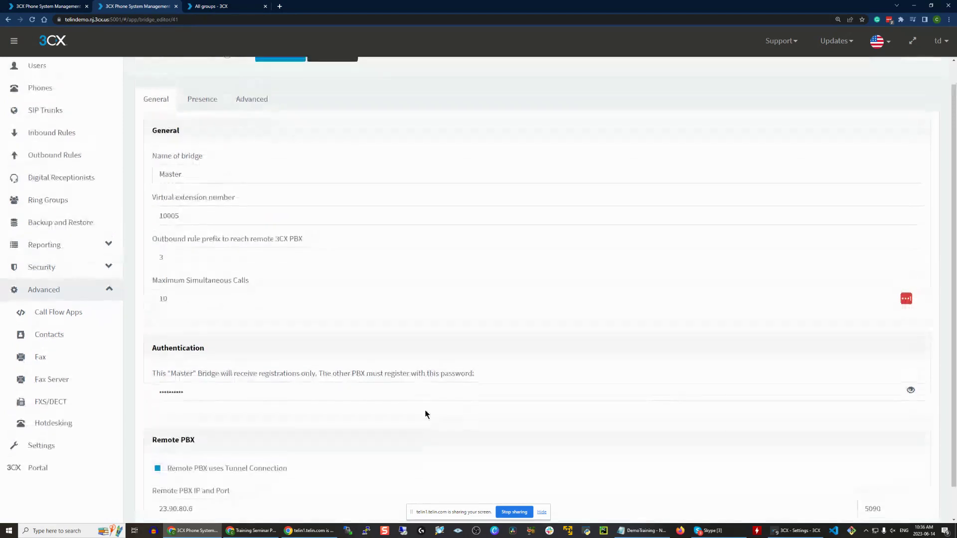
{"action": "left_click", "coordinate": [197, 110]}
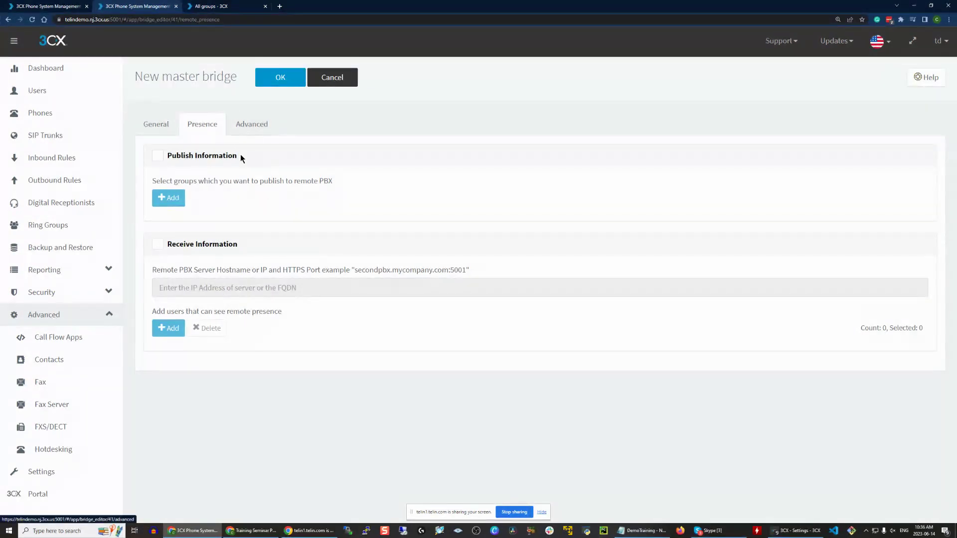
- Try publishing presence to the DEFAULT group, cancel it, and turn Publish Information off
{"action": "left_click_drag", "start_coordinate": [289, 160], "coordinate": [161, 161]}
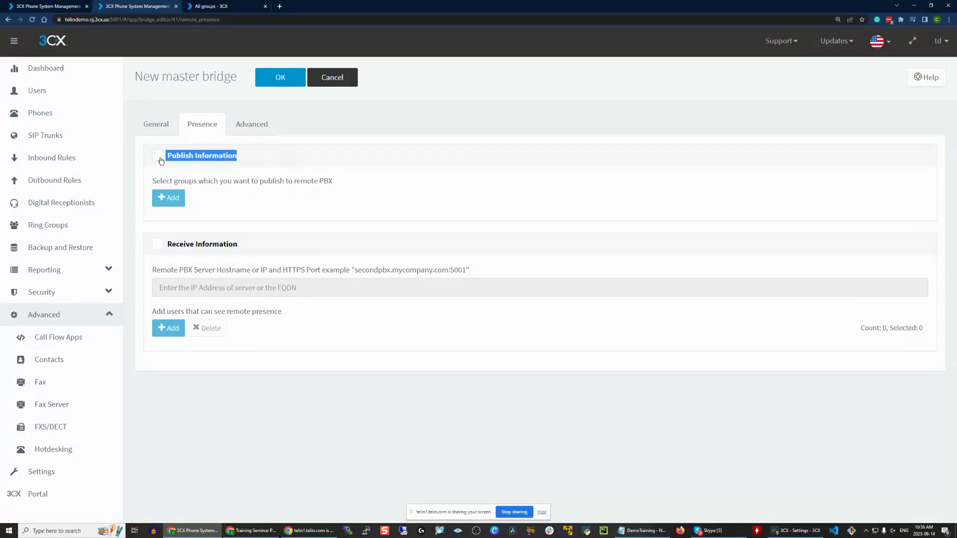
{"action": "left_click", "coordinate": [312, 165]}
{"action": "left_click", "coordinate": [174, 159]}
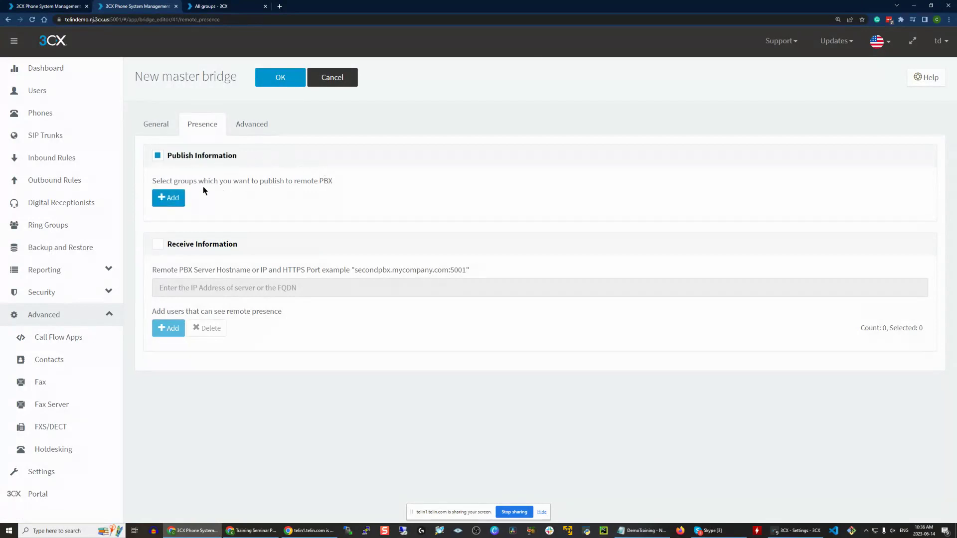
{"action": "left_click", "coordinate": [170, 198]}
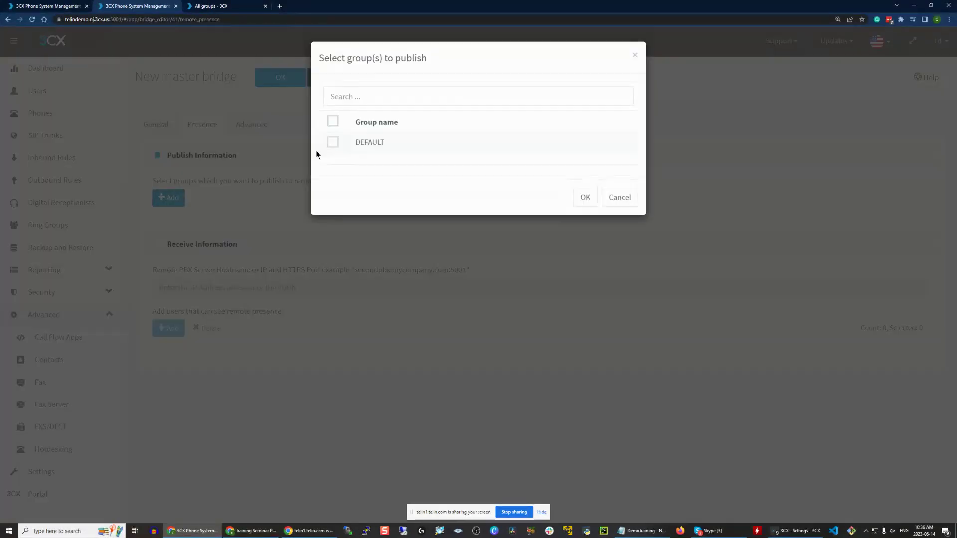
{"action": "left_click", "coordinate": [341, 147]}
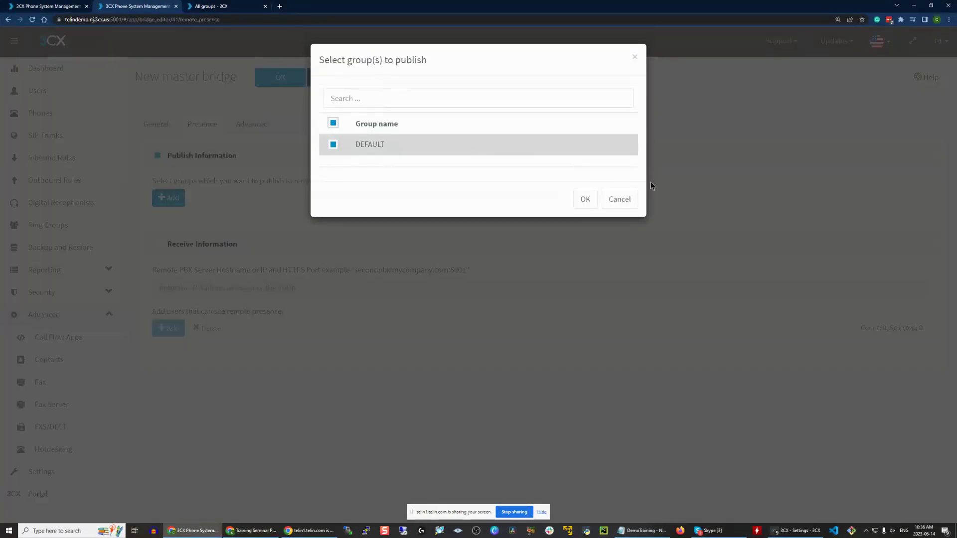
{"action": "left_click", "coordinate": [618, 199]}
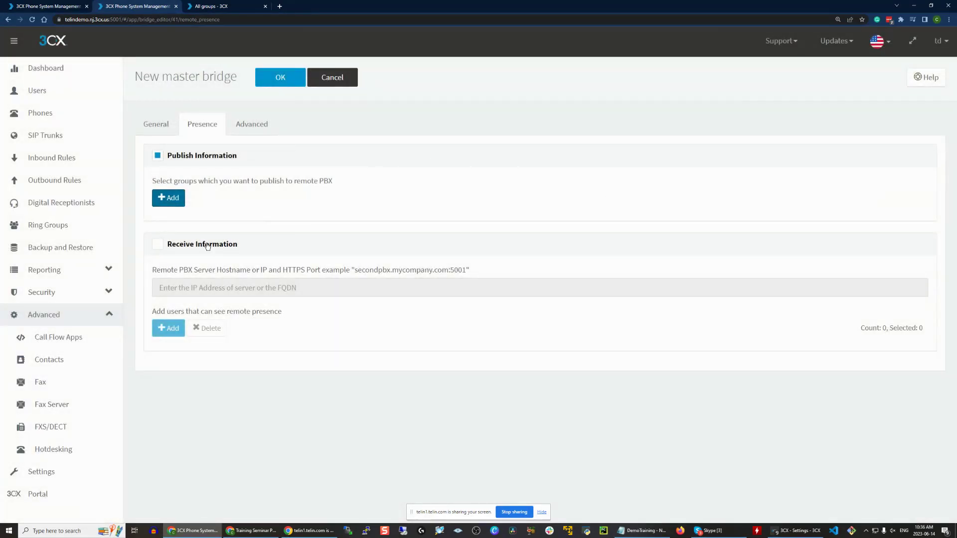
{"action": "left_click", "coordinate": [159, 155]}
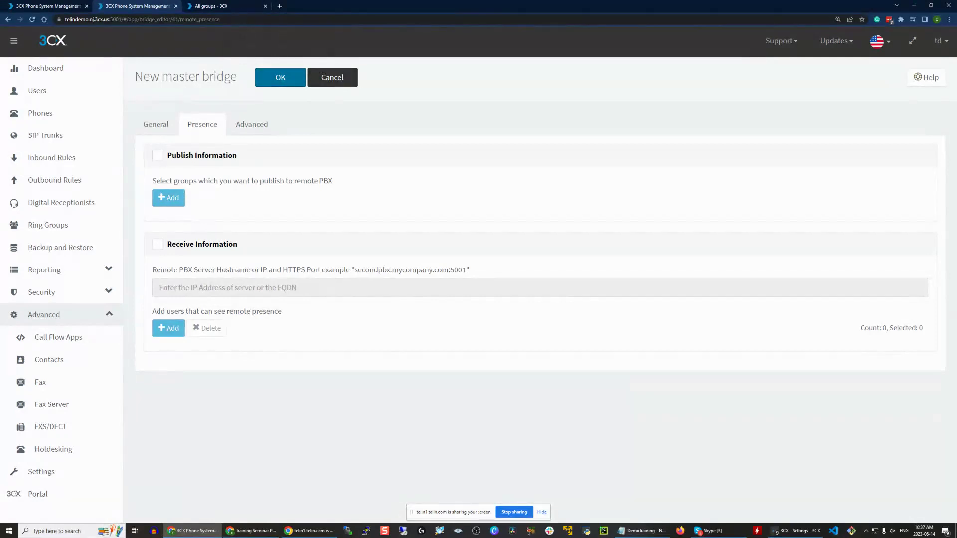
{"action": "left_click", "coordinate": [150, 123]}
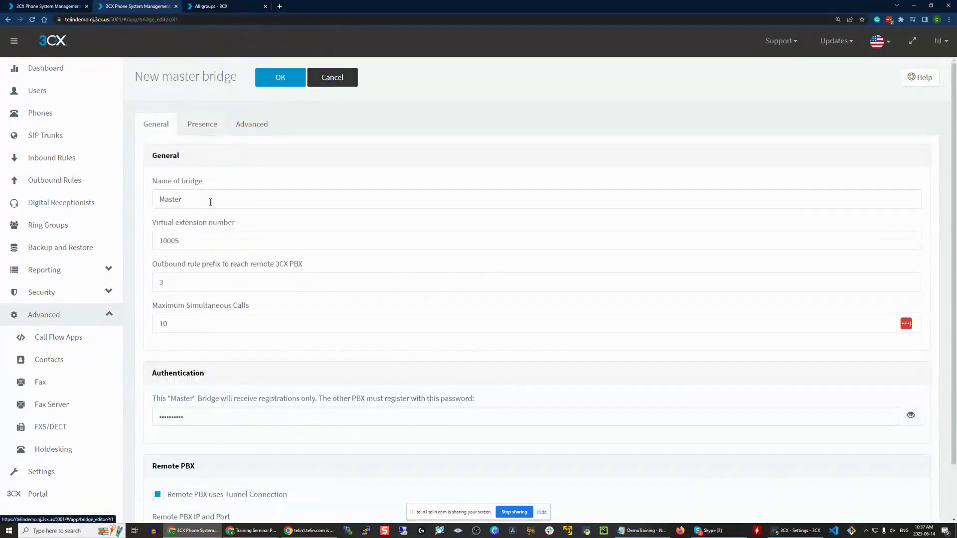
{"action": "left_click", "coordinate": [208, 241]}
- Review the bridge's extension, call limit and remote PBX IP and port, then cancel the bridge
{"action": "left_click", "coordinate": [242, 326]}
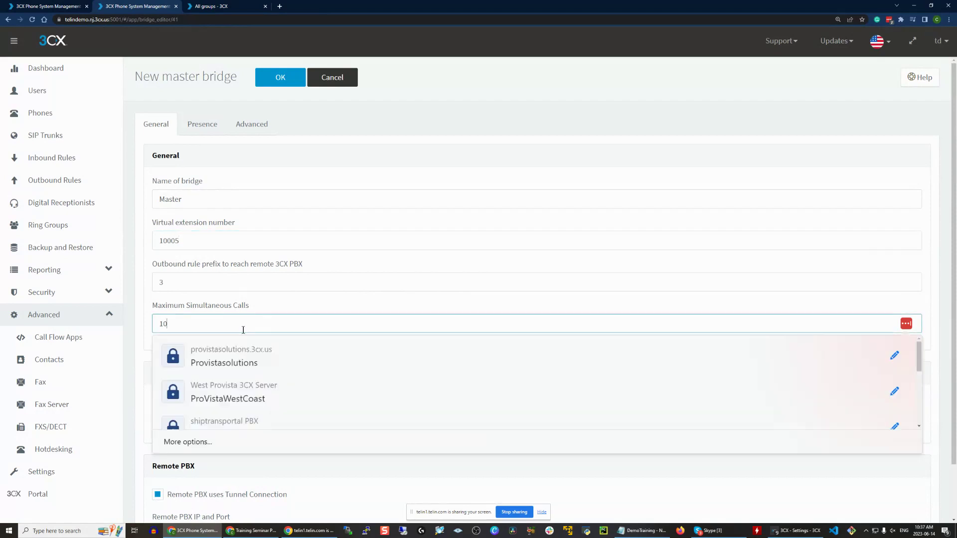
{"action": "left_click", "coordinate": [222, 240]}
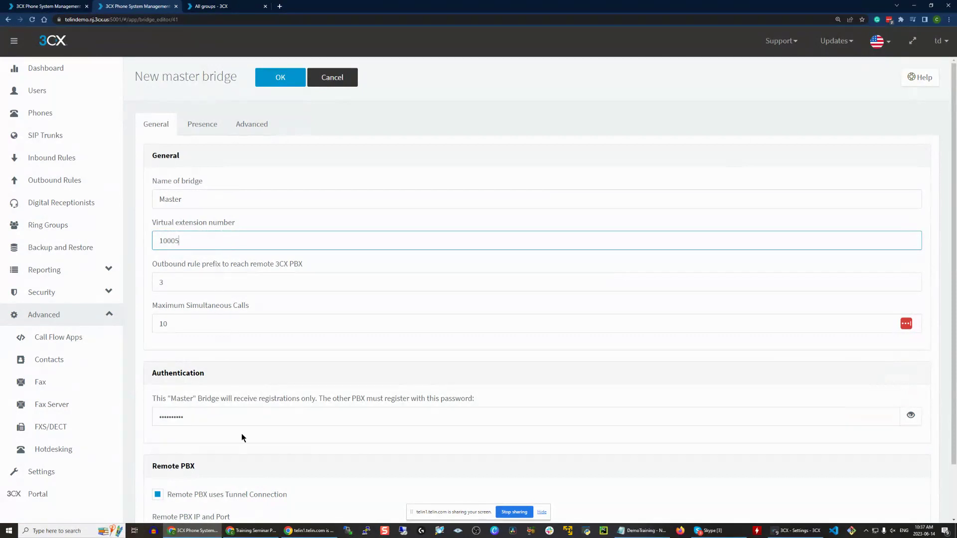
{"action": "scroll", "coordinate": [229, 402], "scroll_direction": "down", "scroll_amount": 1}
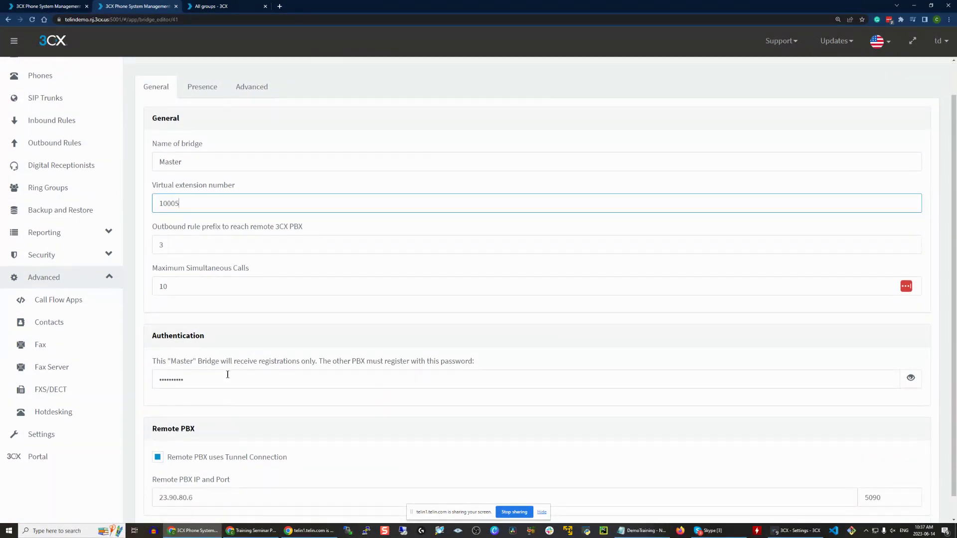
{"action": "scroll", "coordinate": [220, 378], "scroll_direction": "down", "scroll_amount": 1}
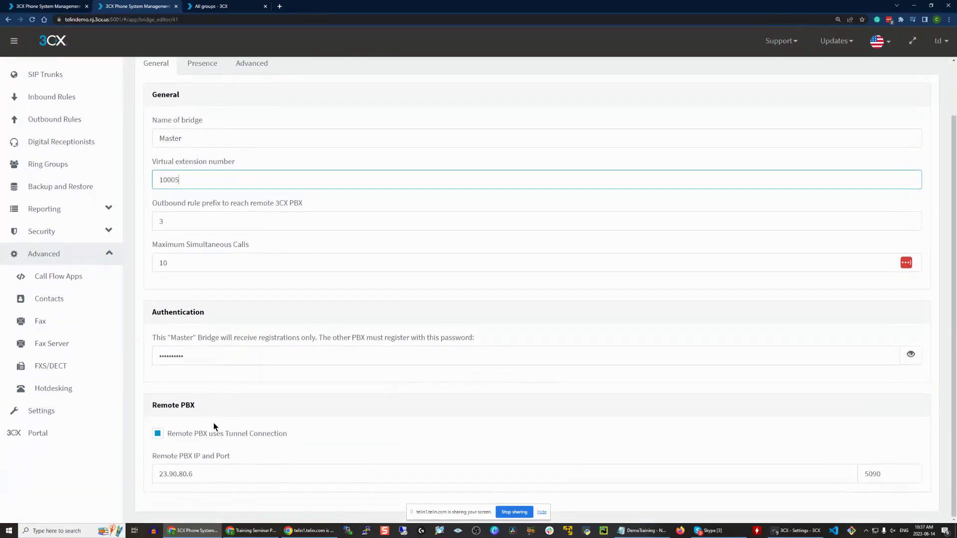
{"action": "left_click", "coordinate": [211, 483]}
{"action": "left_click", "coordinate": [915, 471]}
{"action": "scroll", "coordinate": [450, 229], "scroll_direction": "up", "scroll_amount": 2}
{"action": "left_click", "coordinate": [201, 125]}
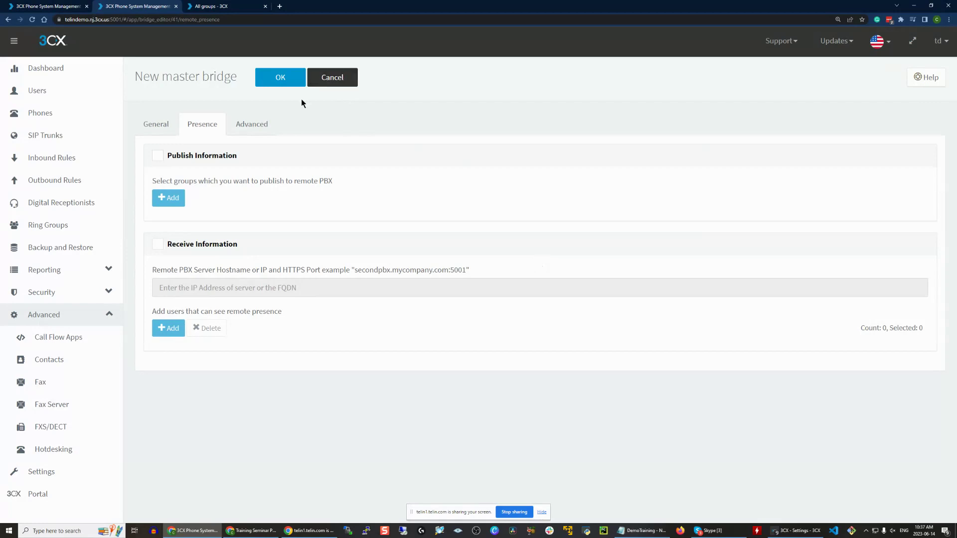
{"action": "left_click", "coordinate": [326, 79]}
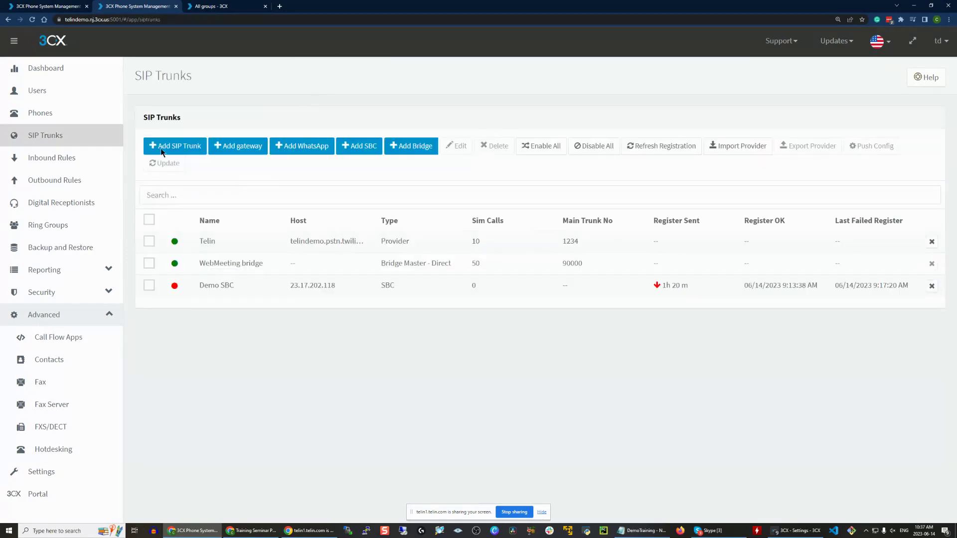
- Start a new outbound rule with number prefix 3 and number length 4
{"action": "left_click", "coordinate": [76, 192]}
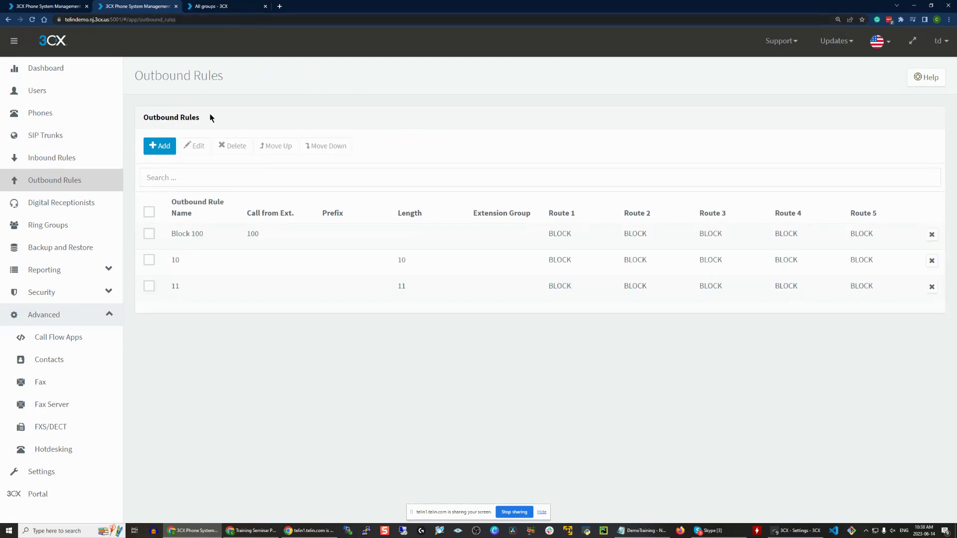
{"action": "left_click", "coordinate": [165, 146]}
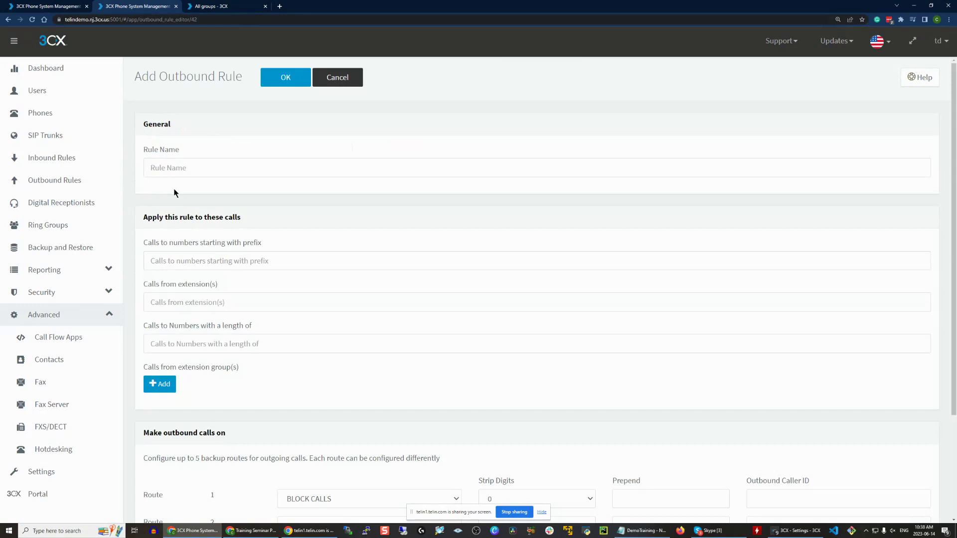
{"action": "left_click", "coordinate": [230, 306]}
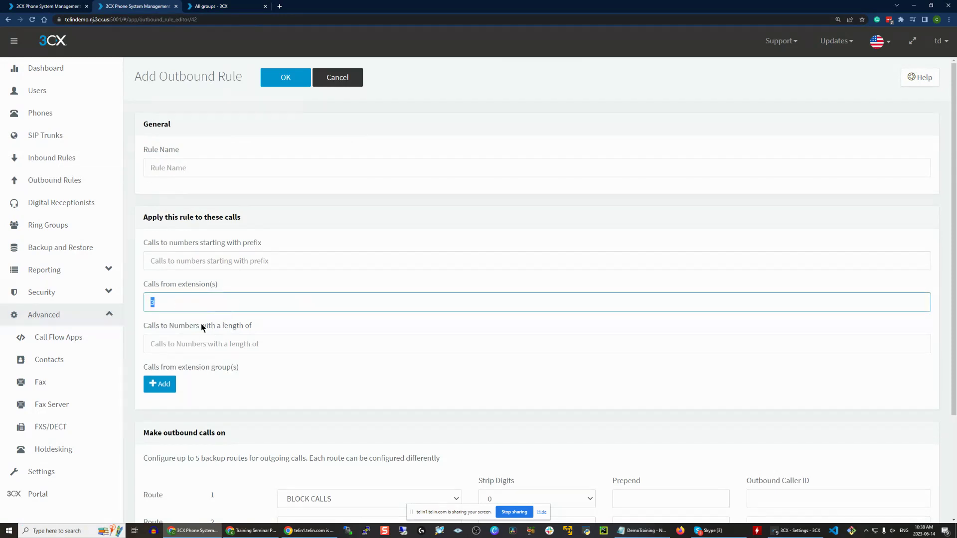
{"action": "left_click", "coordinate": [218, 350]}
{"action": "left_click", "coordinate": [234, 265]}
{"action": "type", "text": "3"}
{"action": "left_click", "coordinate": [244, 238]}
{"action": "left_click", "coordinate": [189, 344]}
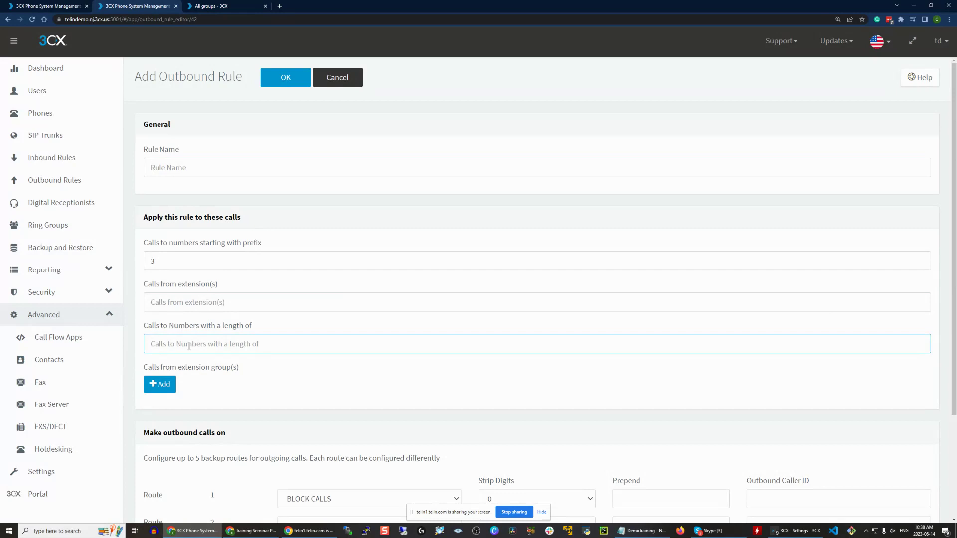
{"action": "type", "text": "4"}
{"action": "left_click", "coordinate": [235, 326]}
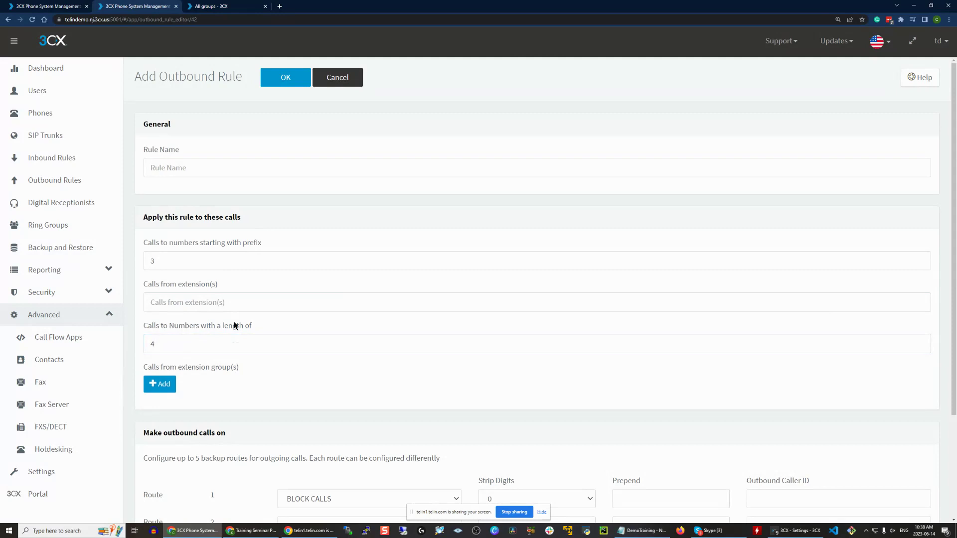
{"action": "left_click", "coordinate": [221, 343]}
{"action": "left_click_drag", "start_coordinate": [175, 255], "coordinate": [92, 255]}
{"action": "left_click", "coordinate": [182, 262]}
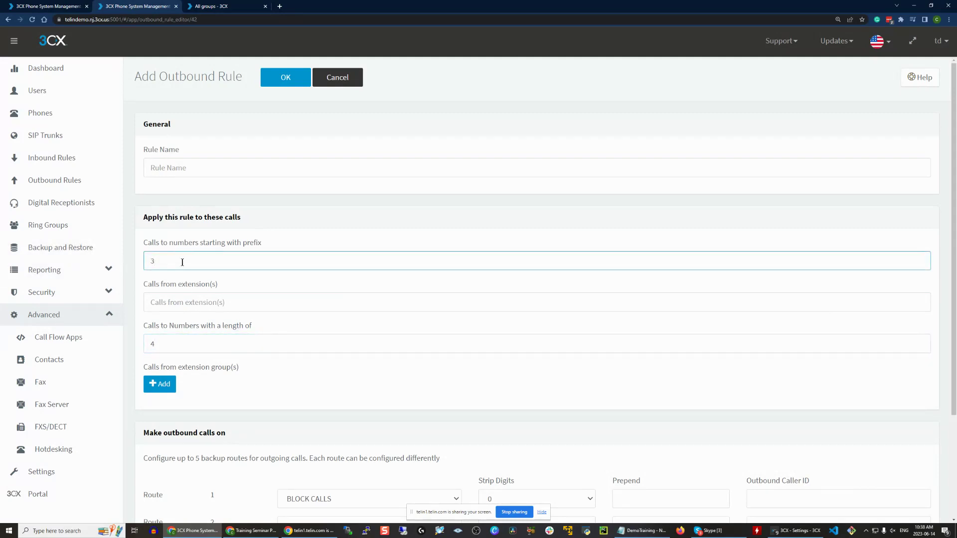
{"action": "left_click", "coordinate": [217, 335]}
{"action": "scroll", "coordinate": [286, 279], "scroll_direction": "down", "scroll_amount": 3}
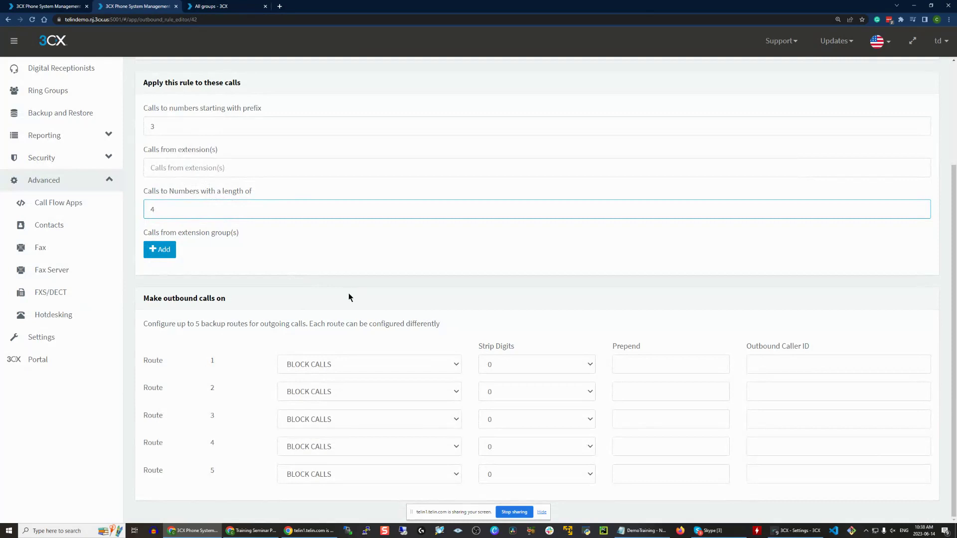
- Set Route 1 to strip 1 digit and attempt to save the unnamed rule
{"action": "left_click", "coordinate": [418, 364]}
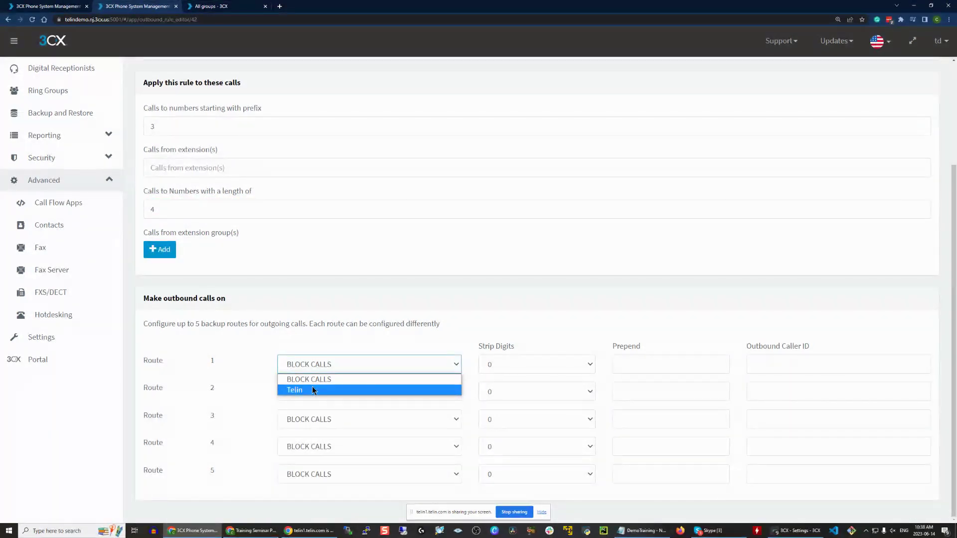
{"action": "left_click", "coordinate": [524, 368]}
{"action": "left_click", "coordinate": [524, 367]}
{"action": "left_click", "coordinate": [515, 389]}
{"action": "double_click", "coordinate": [207, 126]}
{"action": "left_click", "coordinate": [552, 326]}
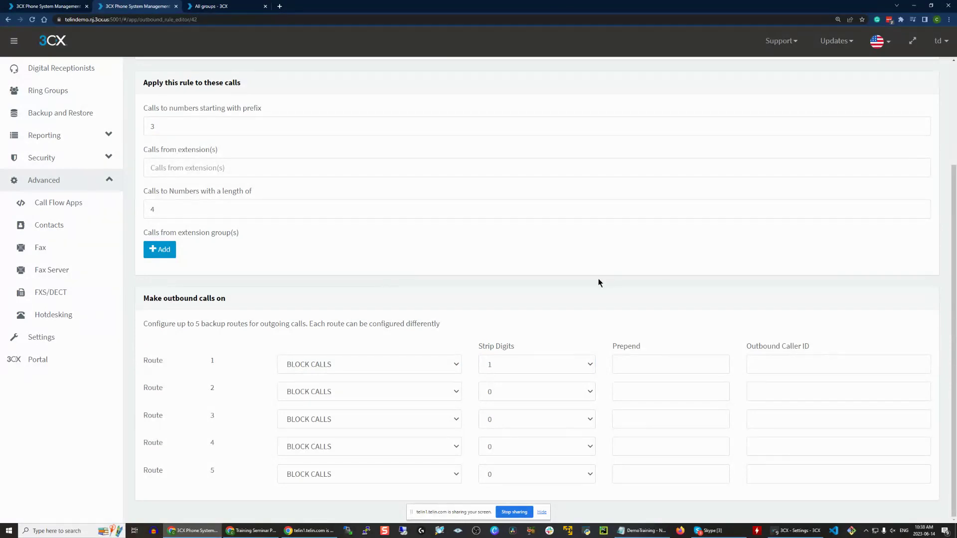
{"action": "scroll", "coordinate": [567, 298], "scroll_direction": "up", "scroll_amount": 3}
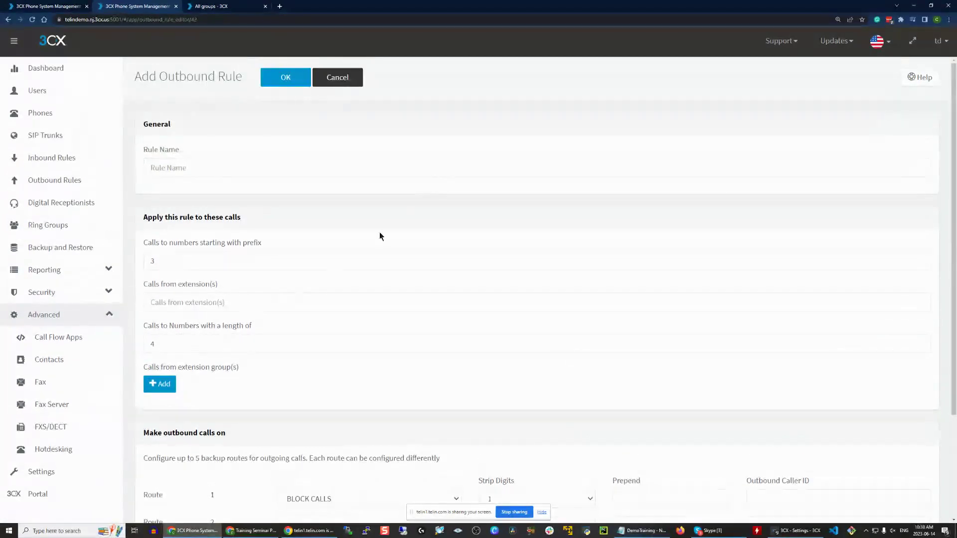
{"action": "scroll", "coordinate": [434, 299], "scroll_direction": "down", "scroll_amount": 2}
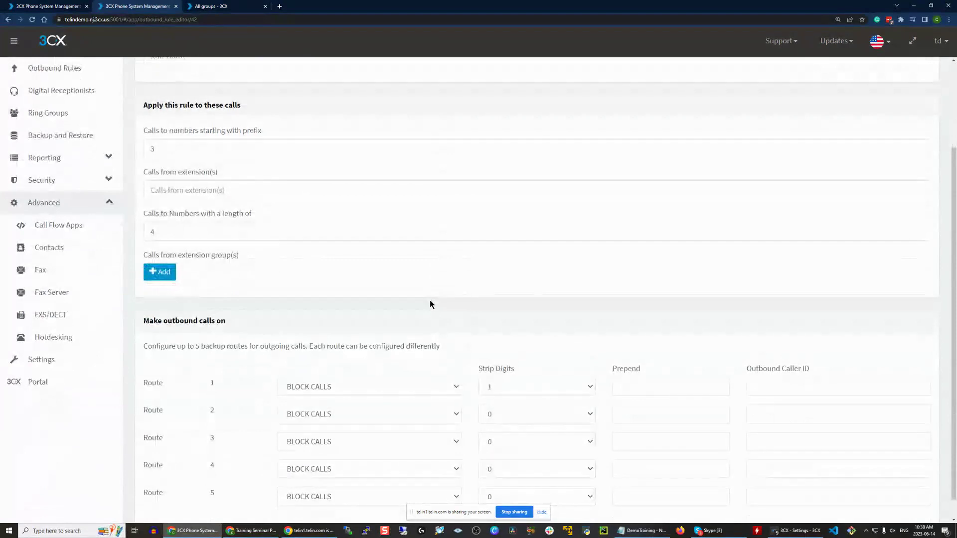
{"action": "scroll", "coordinate": [273, 339], "scroll_direction": "up", "scroll_amount": 3}
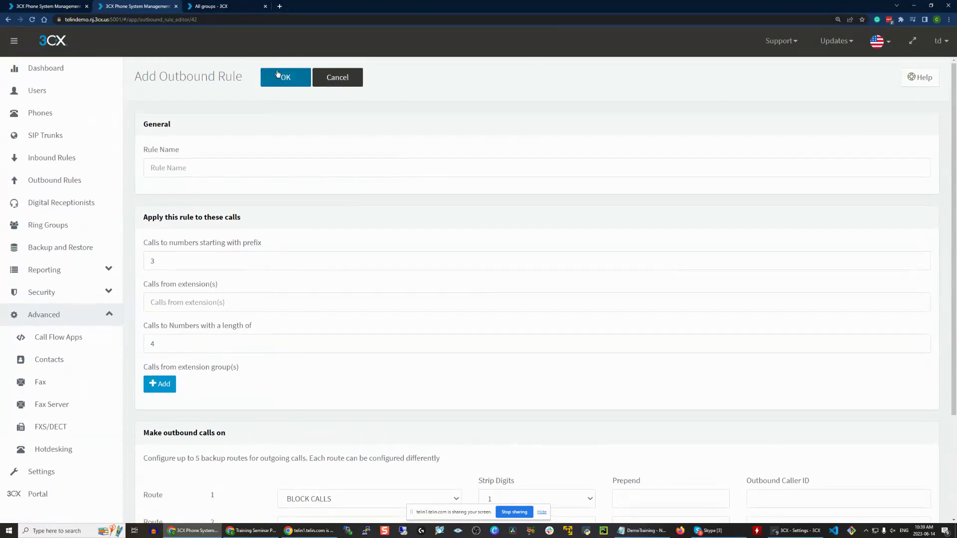
{"action": "left_click", "coordinate": [277, 73]}
{"action": "scroll", "coordinate": [269, 100], "scroll_direction": "up", "scroll_amount": 2}
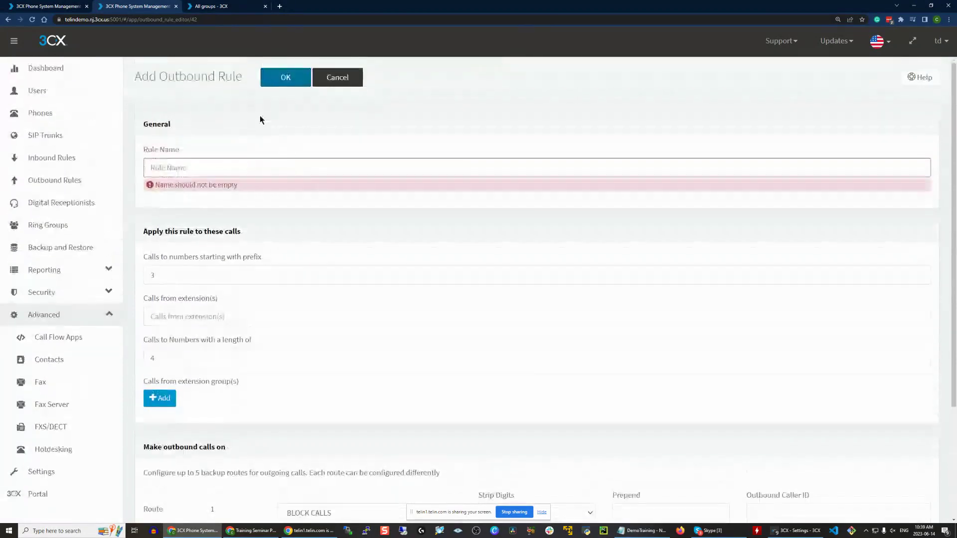
- Discard the unnamed outbound rule and open the Users list showing extensions 100 and 101
{"action": "left_click", "coordinate": [348, 76]}
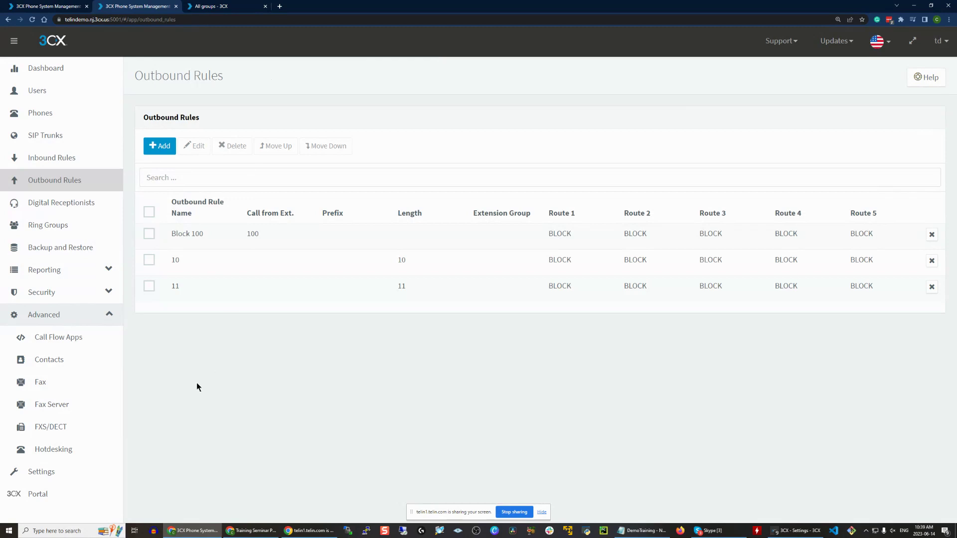
{"action": "left_click", "coordinate": [83, 299]}
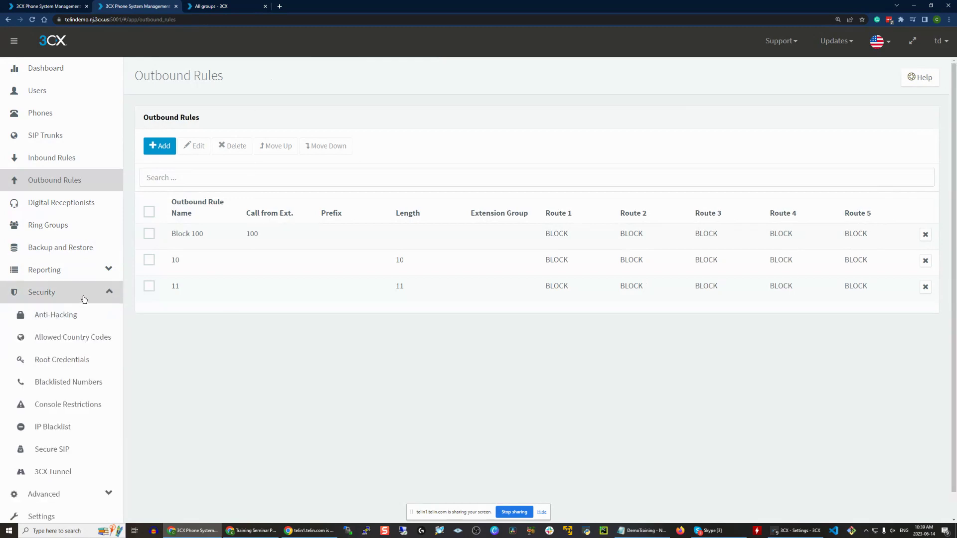
{"action": "scroll", "coordinate": [84, 299], "scroll_direction": "down", "scroll_amount": 1}
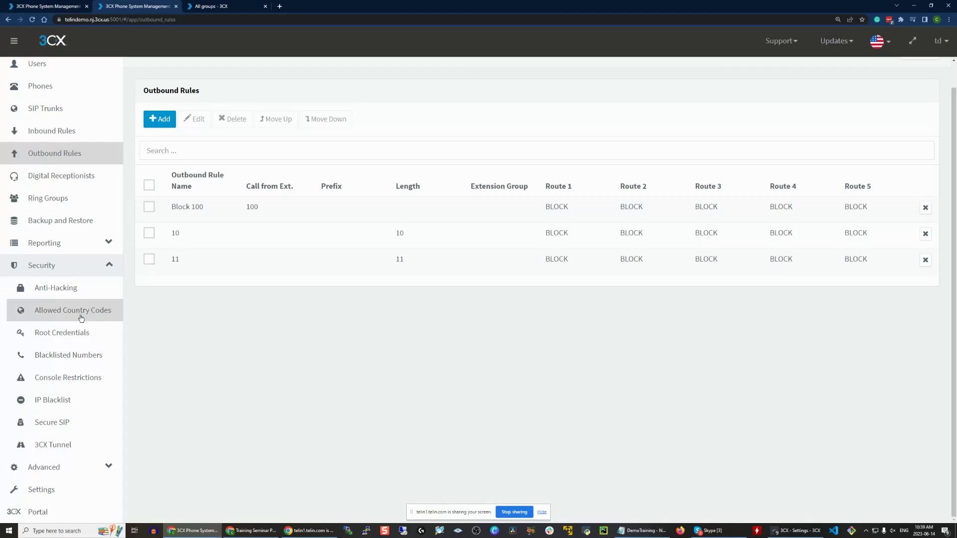
{"action": "left_click", "coordinate": [74, 68]}
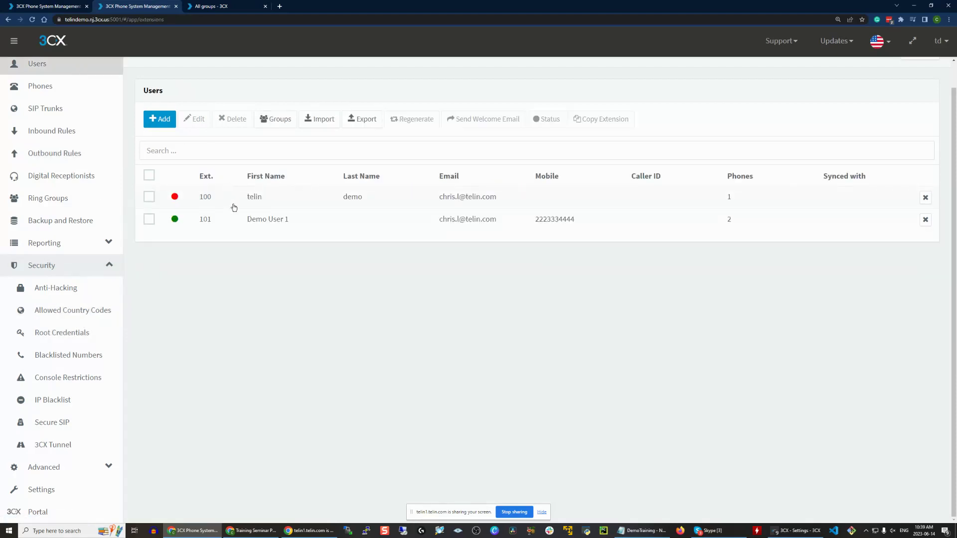
- Open extension 100's Phone Provisioning settings and inspect its Authentication ID and password fields
{"action": "double_click", "coordinate": [230, 202]}
{"action": "left_click", "coordinate": [321, 124]}
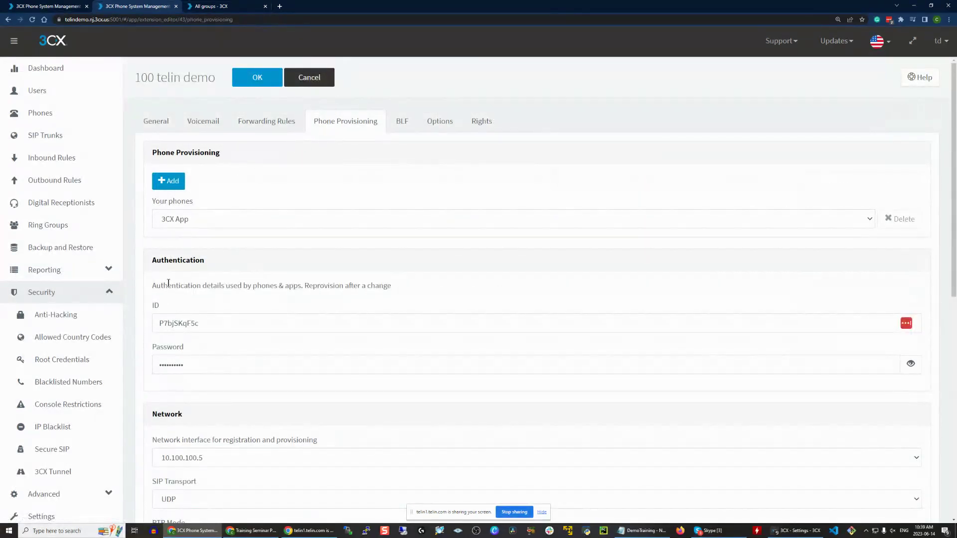
{"action": "double_click", "coordinate": [224, 318]}
{"action": "left_click", "coordinate": [202, 277]}
{"action": "left_click_drag", "start_coordinate": [135, 78], "coordinate": [155, 78]}
{"action": "left_click_drag", "start_coordinate": [154, 304], "coordinate": [168, 307]}
{"action": "left_click", "coordinate": [328, 299]}
{"action": "left_click_drag", "start_coordinate": [151, 283], "coordinate": [213, 288]}
{"action": "left_click", "coordinate": [213, 288]}
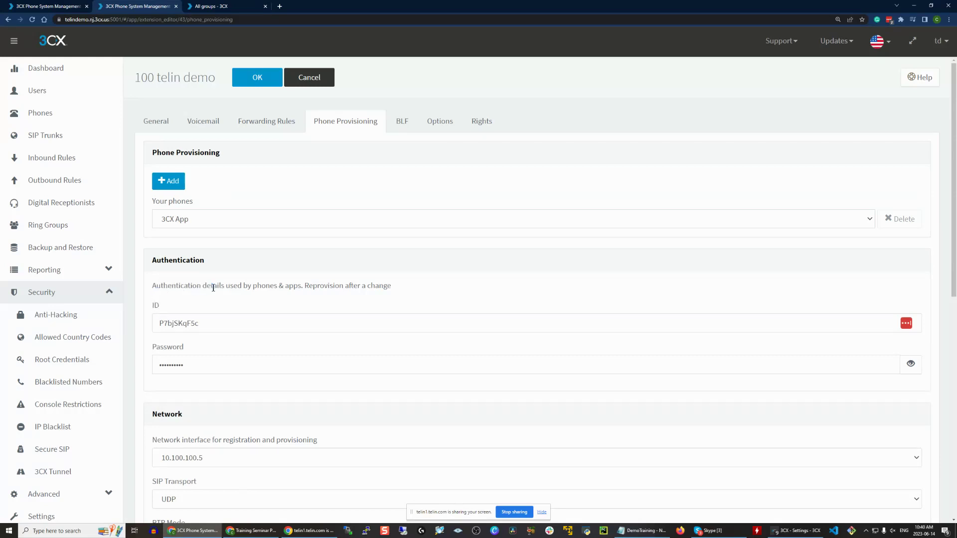
{"action": "double_click", "coordinate": [209, 324]}
{"action": "left_click", "coordinate": [194, 363]}
- Look at Allowed Country Codes and Anti-Hacking, then open the empty Backup and Restore page
{"action": "left_click", "coordinate": [55, 333]}
{"action": "left_click", "coordinate": [62, 319]}
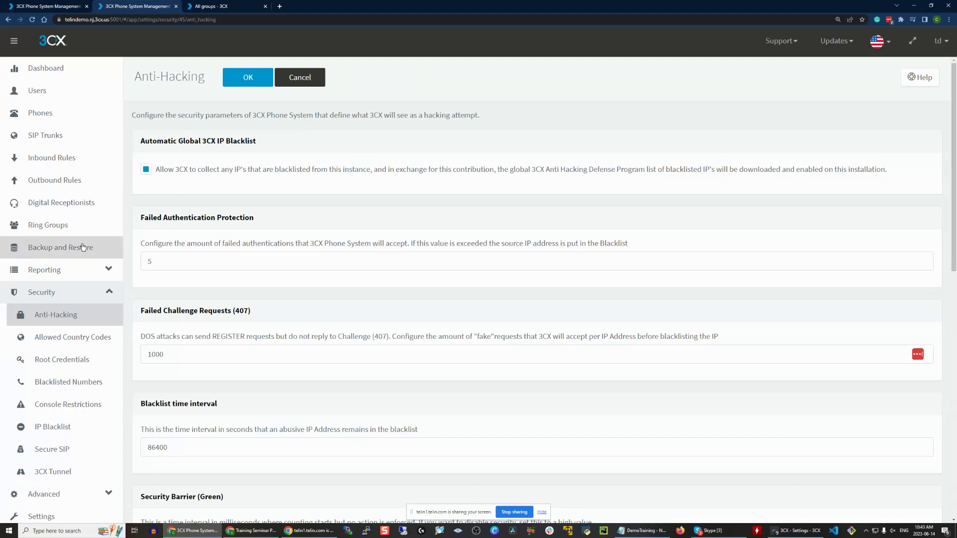
{"action": "left_click", "coordinate": [61, 247]}
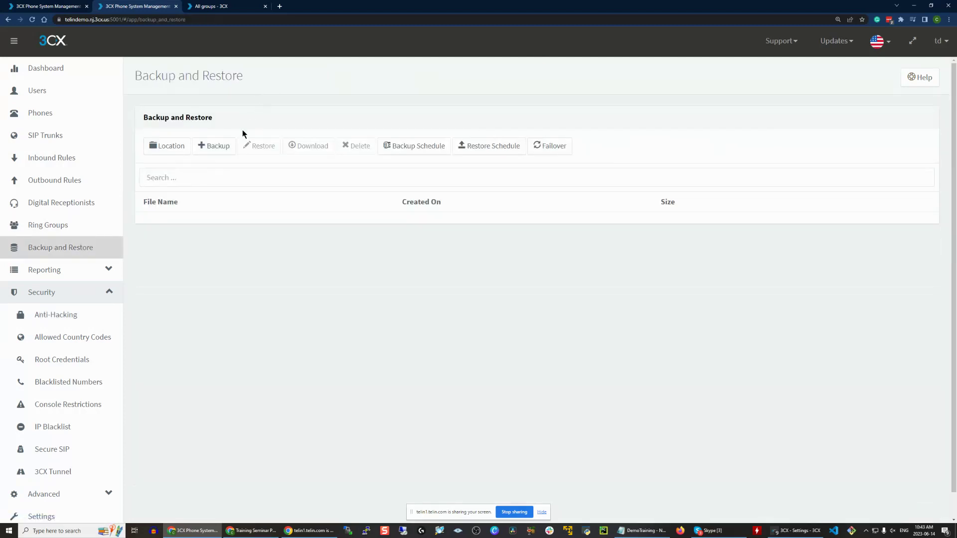
{"action": "left_click", "coordinate": [231, 144]}
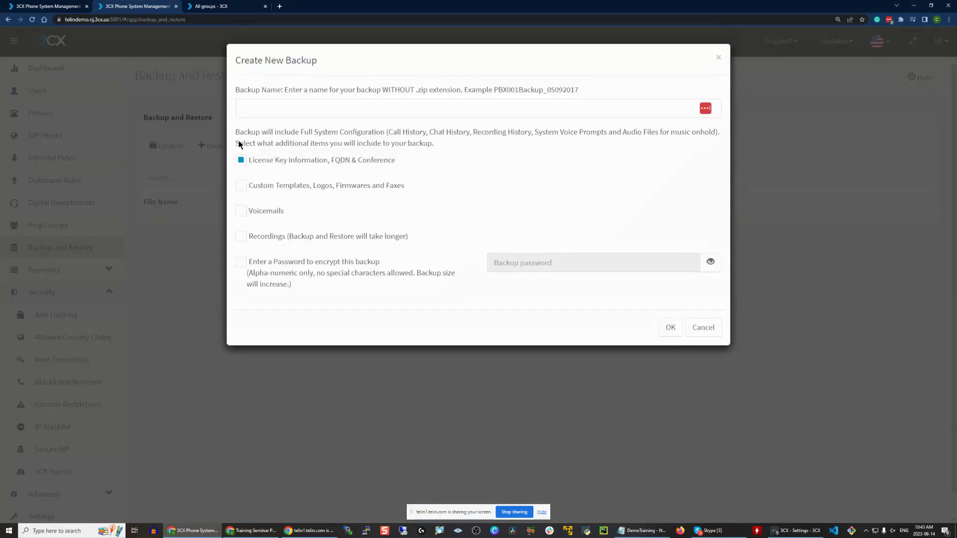
{"action": "left_click", "coordinate": [277, 277]}
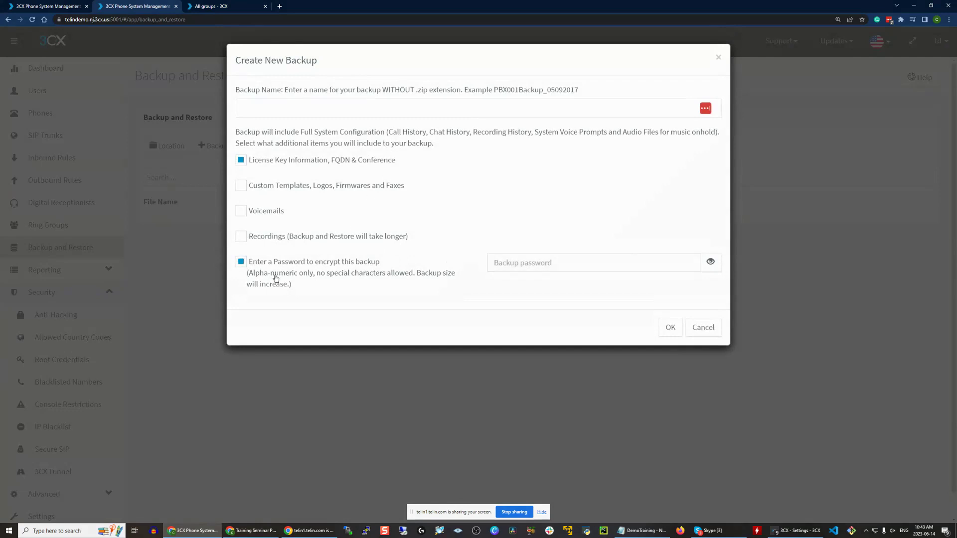
{"action": "left_click", "coordinate": [539, 259]}
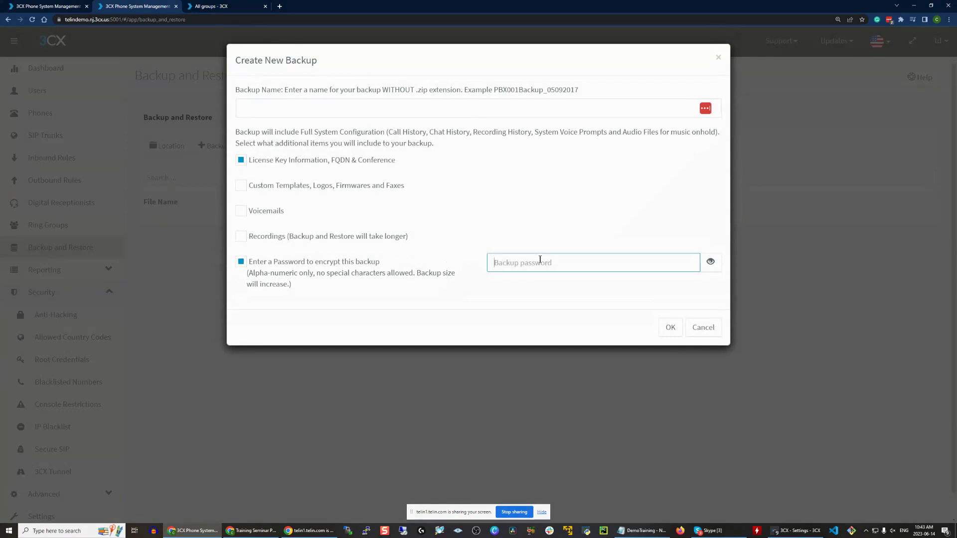
{"action": "left_click", "coordinate": [711, 266]}
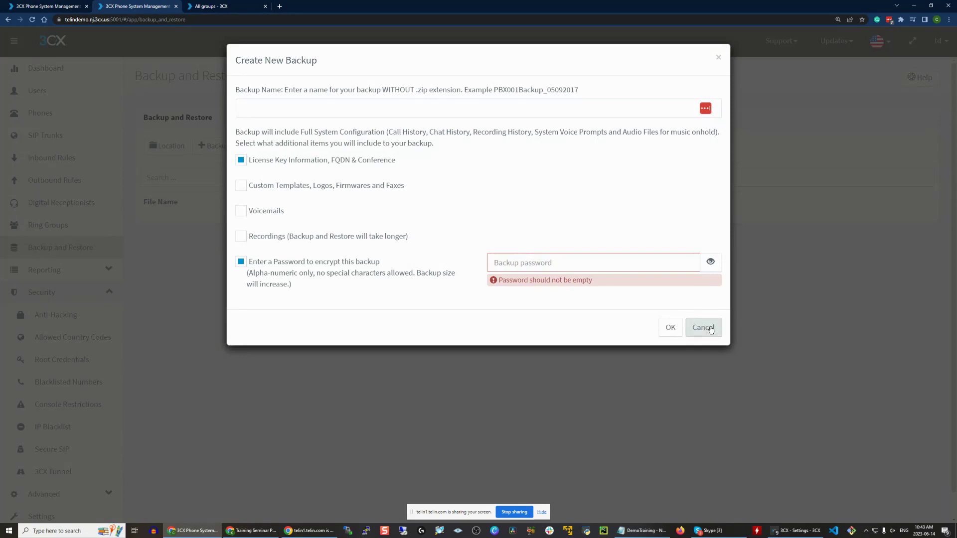
{"action": "left_click", "coordinate": [710, 330]}
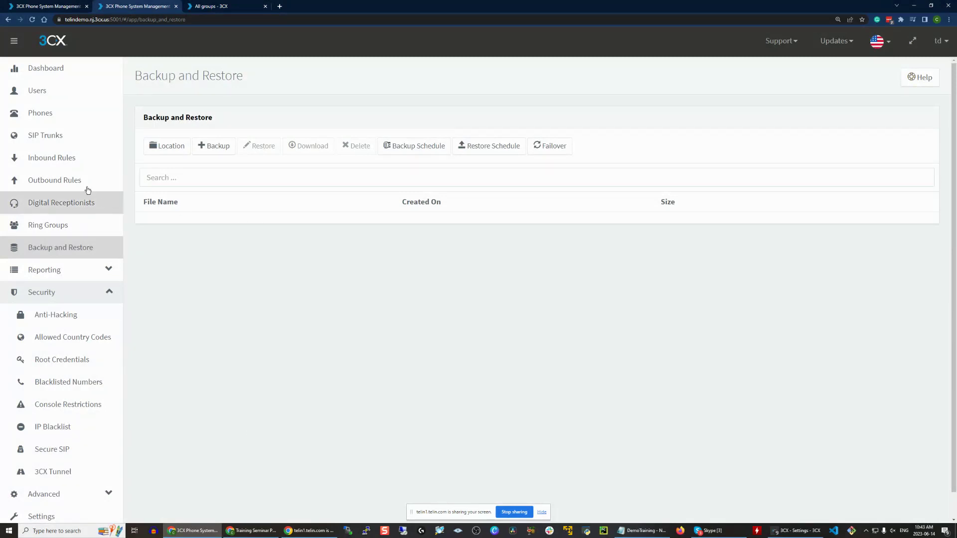
- Open extension 100 and toggle Disable extension, Block external calls and PIN protection in its options
{"action": "left_click", "coordinate": [84, 100]}
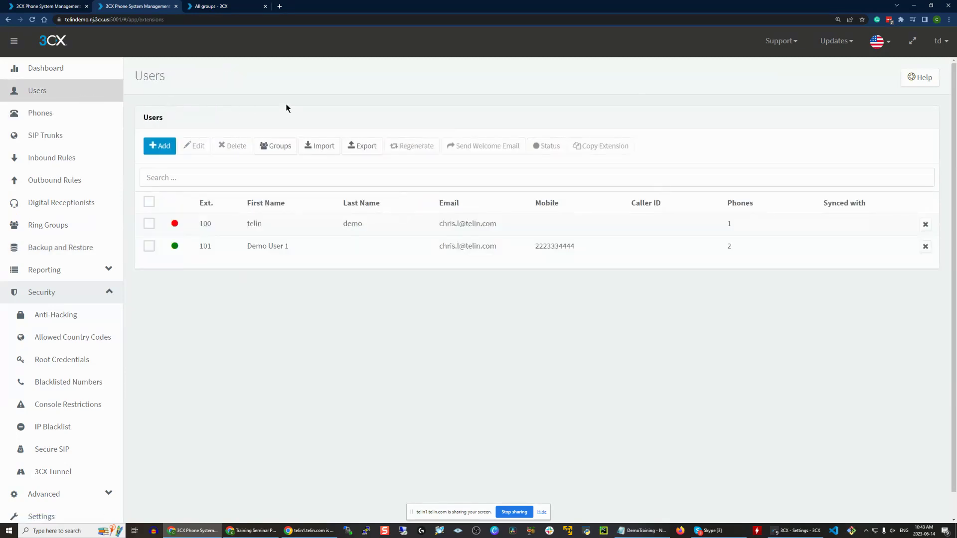
{"action": "double_click", "coordinate": [235, 228]}
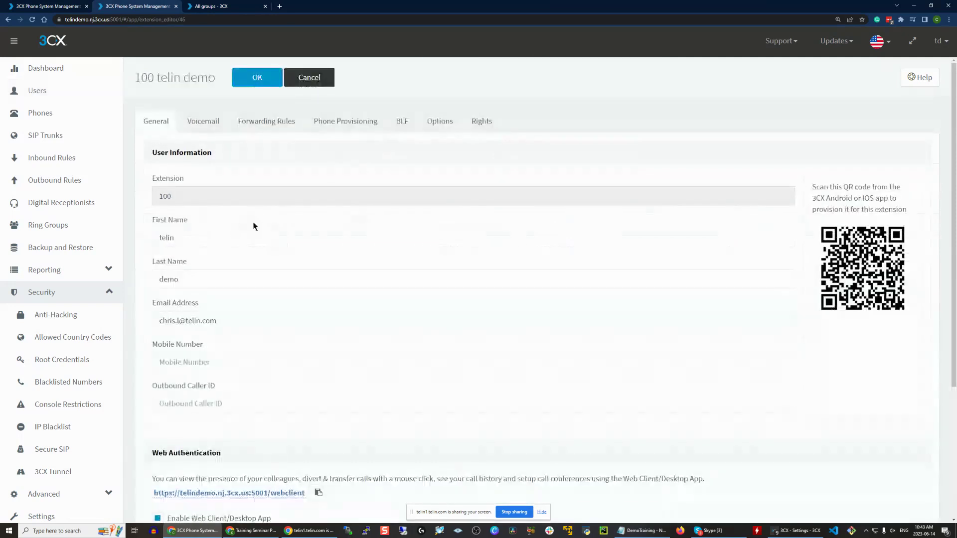
{"action": "left_click", "coordinate": [431, 124]}
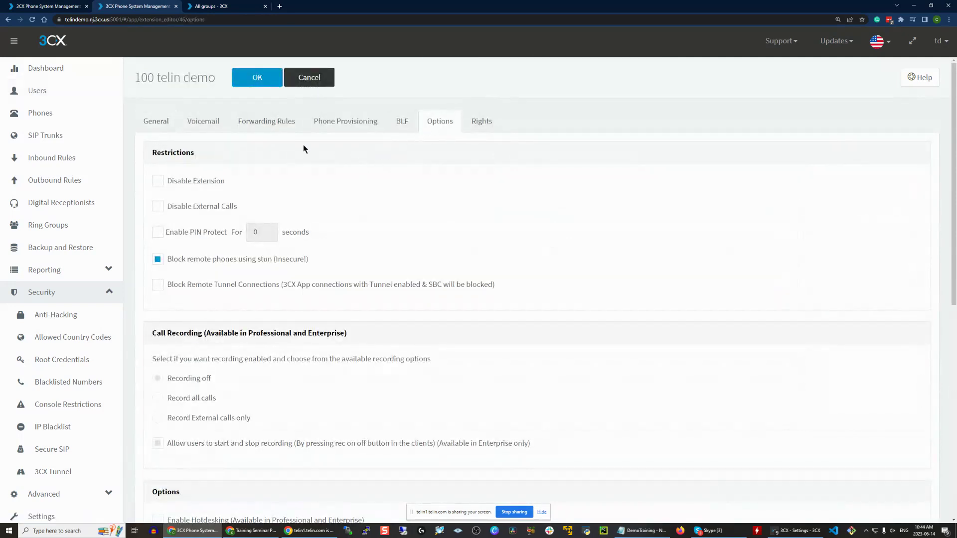
{"action": "left_click", "coordinate": [190, 183]}
{"action": "left_click", "coordinate": [197, 209]}
{"action": "left_click", "coordinate": [219, 227]}
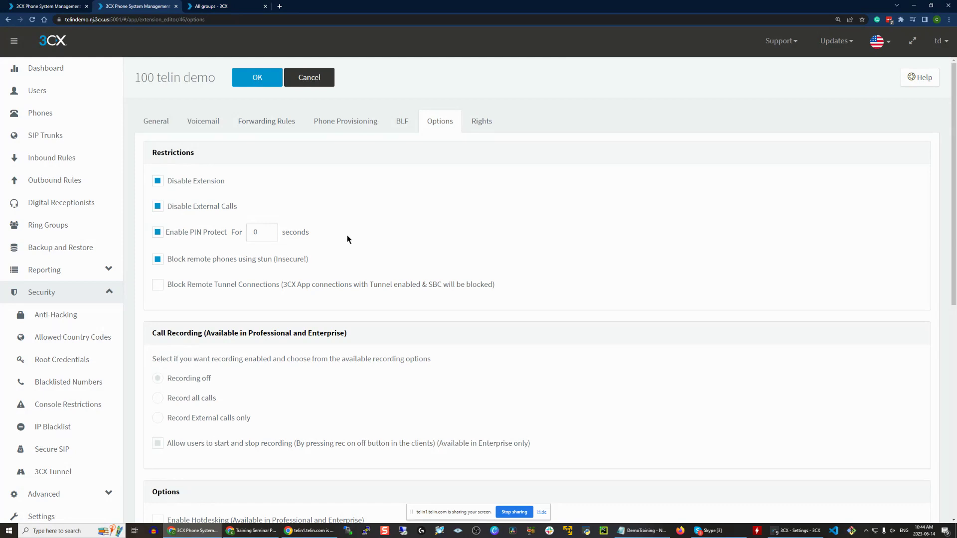
- Review extension 100's voicemail PIN and phone provisioning settings, then return to the Users list
{"action": "left_click", "coordinate": [203, 121]}
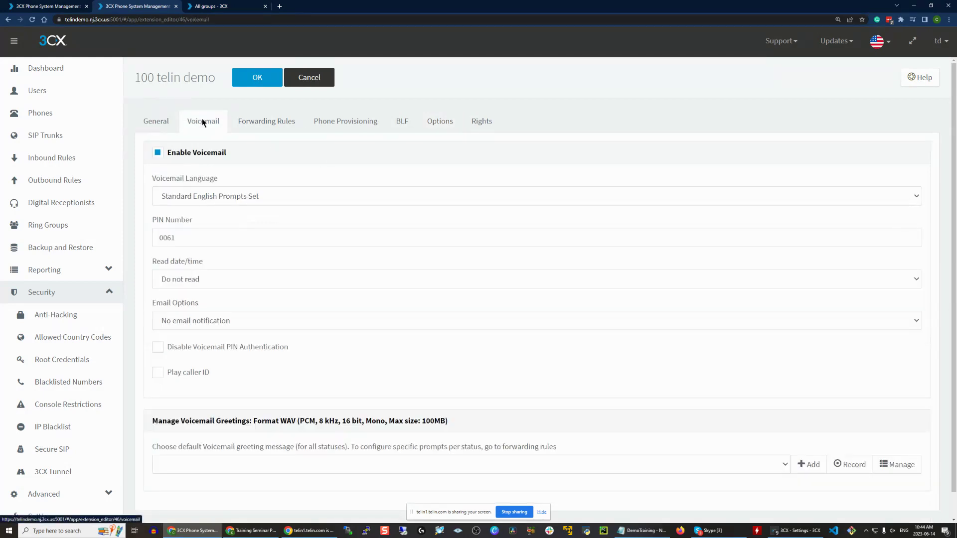
{"action": "double_click", "coordinate": [169, 238]}
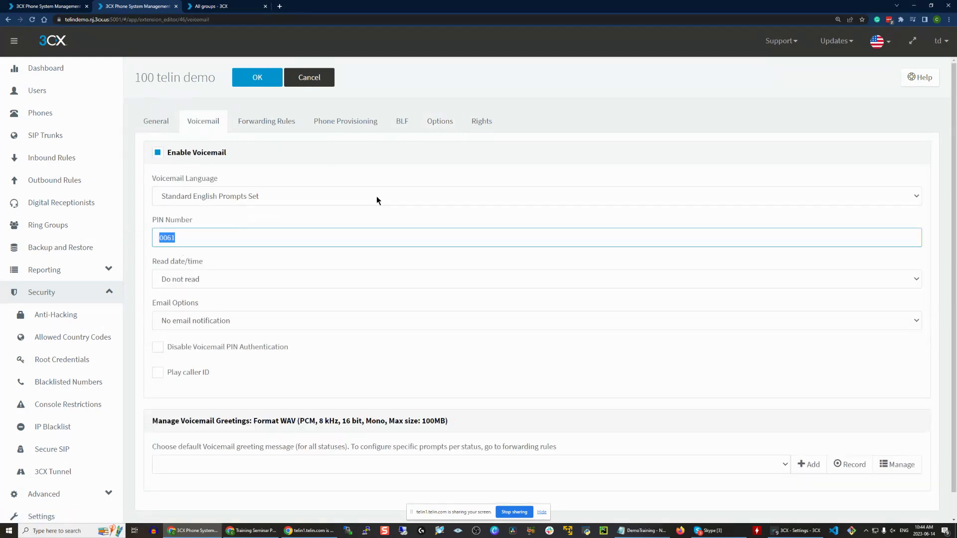
{"action": "left_click", "coordinate": [428, 120]}
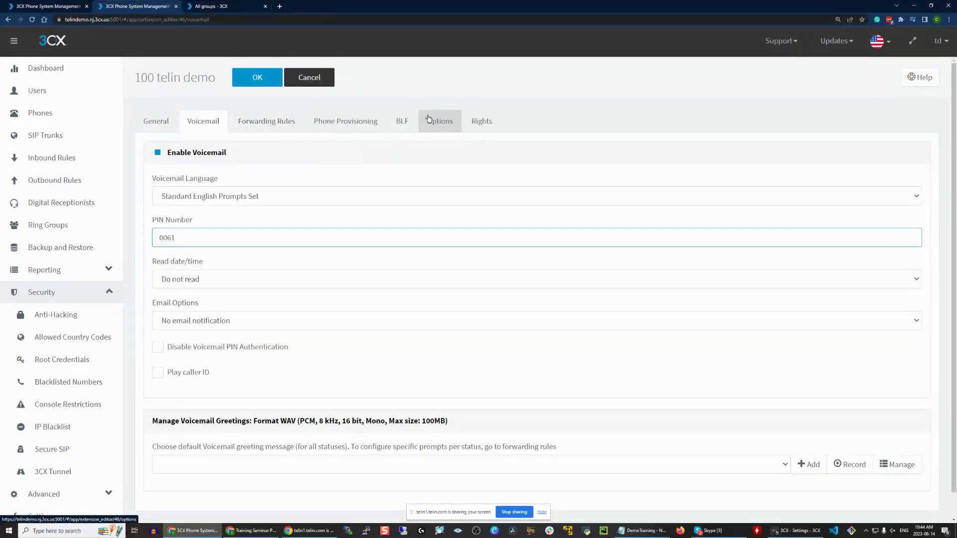
{"action": "left_click", "coordinate": [429, 119]}
{"action": "left_click", "coordinate": [359, 117]}
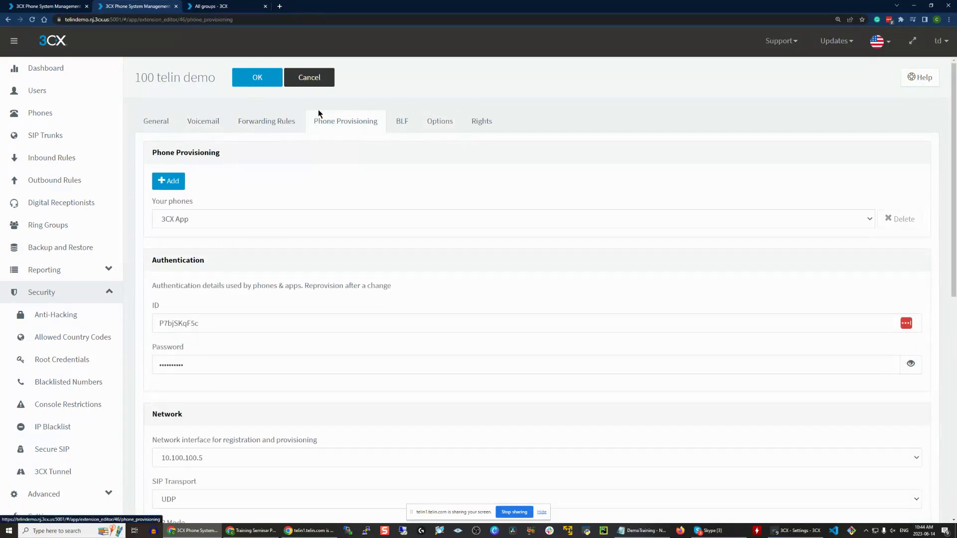
{"action": "left_click", "coordinate": [77, 90]}
- On extension 101, enable Block remote phones using STUN and Block Remote Tunnel Connections
{"action": "double_click", "coordinate": [276, 246]}
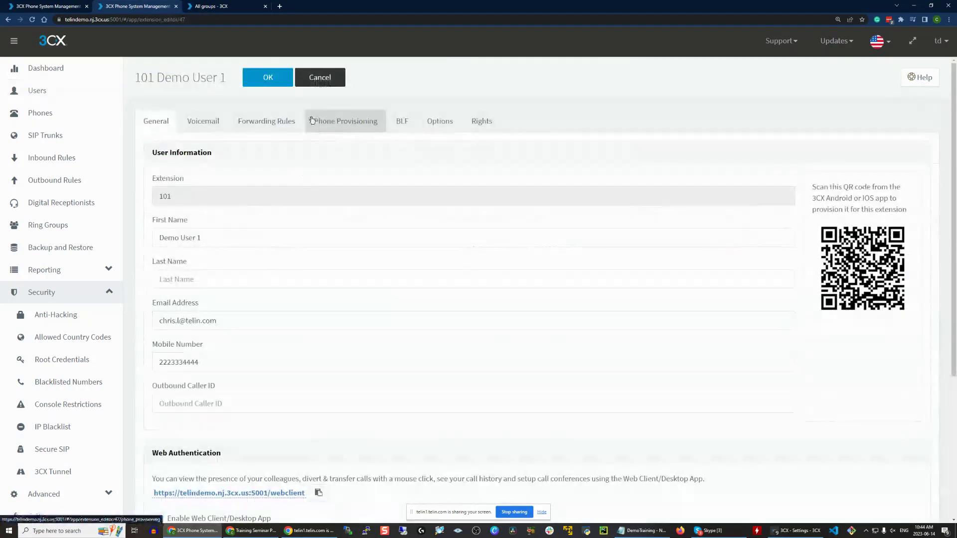
{"action": "left_click", "coordinate": [312, 119]}
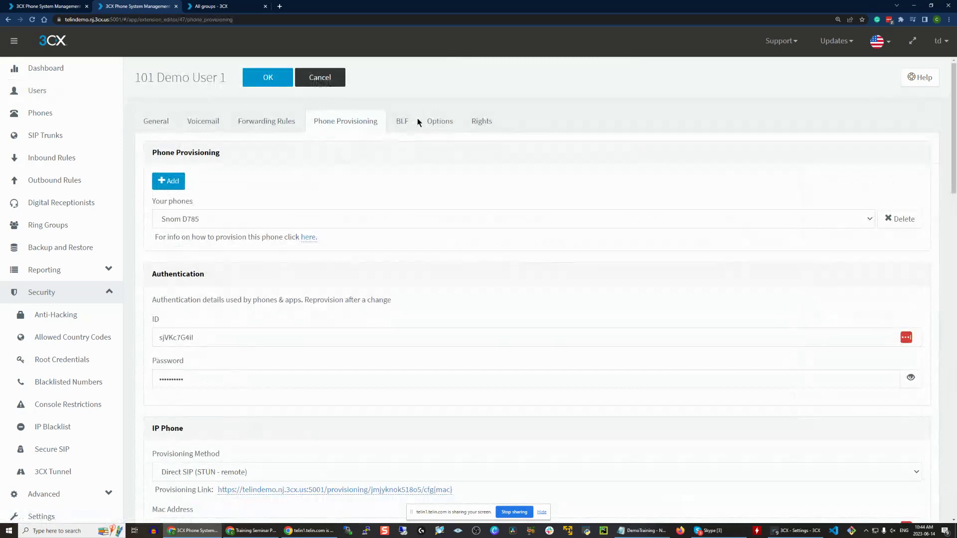
{"action": "scroll", "coordinate": [253, 410], "scroll_direction": "down", "scroll_amount": 2}
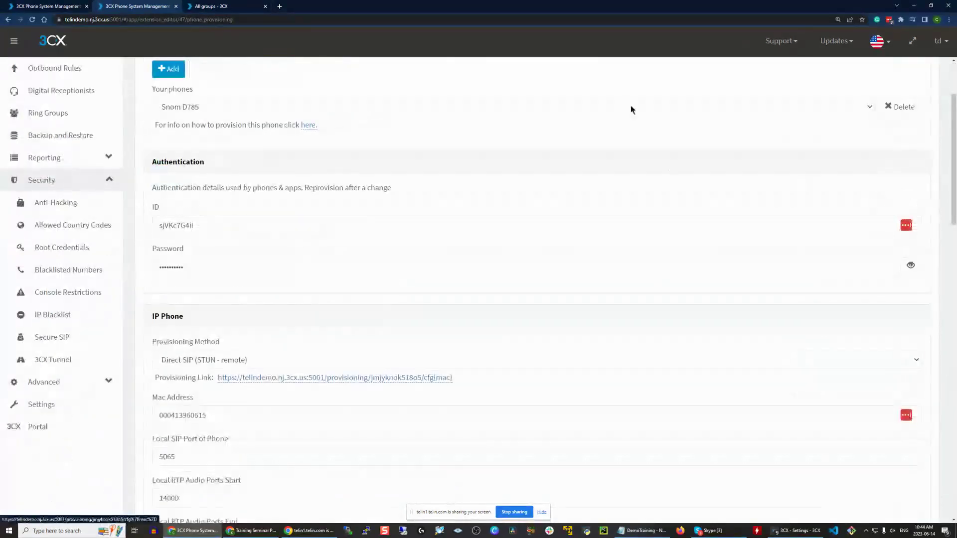
{"action": "scroll", "coordinate": [670, 174], "scroll_direction": "up", "scroll_amount": 3}
{"action": "left_click", "coordinate": [441, 84]}
{"action": "left_click", "coordinate": [209, 223]}
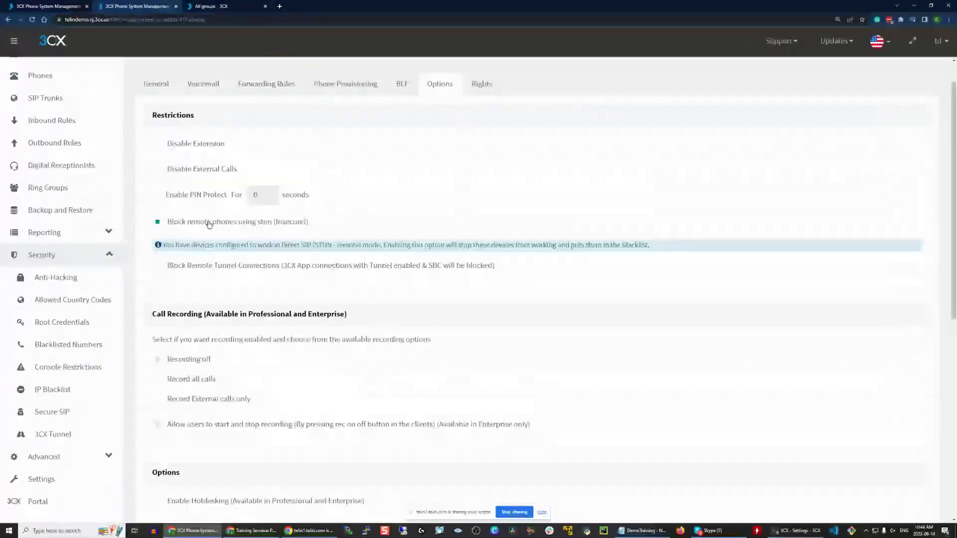
{"action": "scroll", "coordinate": [349, 214], "scroll_direction": "up", "scroll_amount": 1}
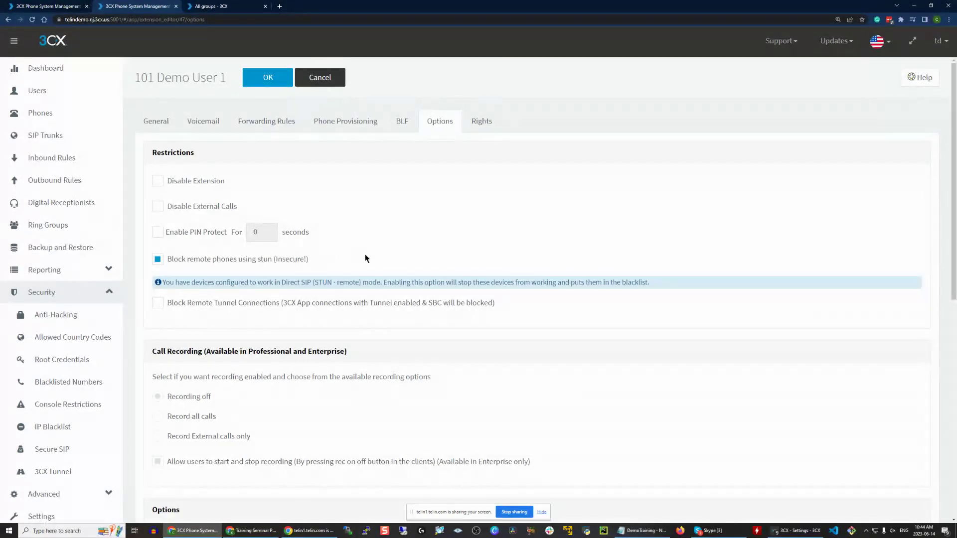
{"action": "left_click", "coordinate": [158, 303]}
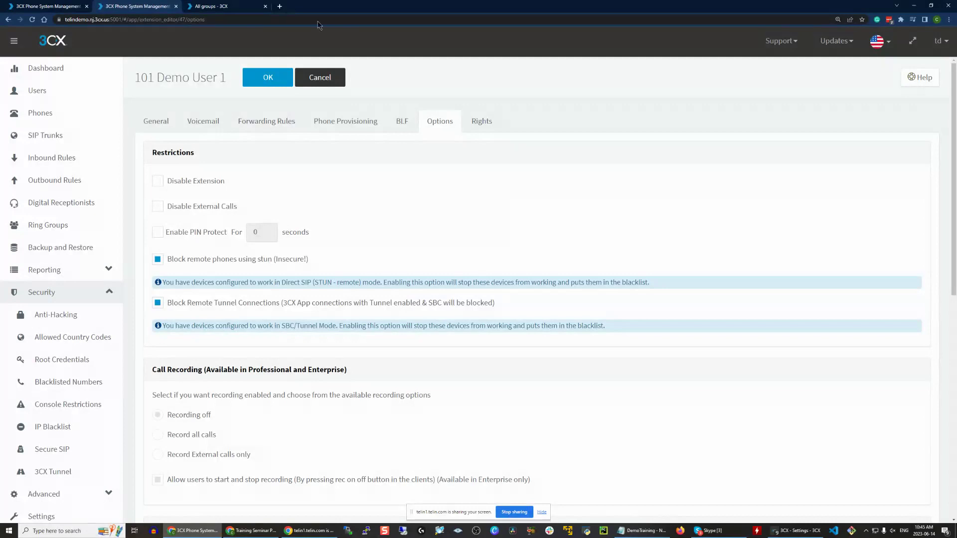
{"action": "scroll", "coordinate": [57, 505], "scroll_direction": "down", "scroll_amount": 5}
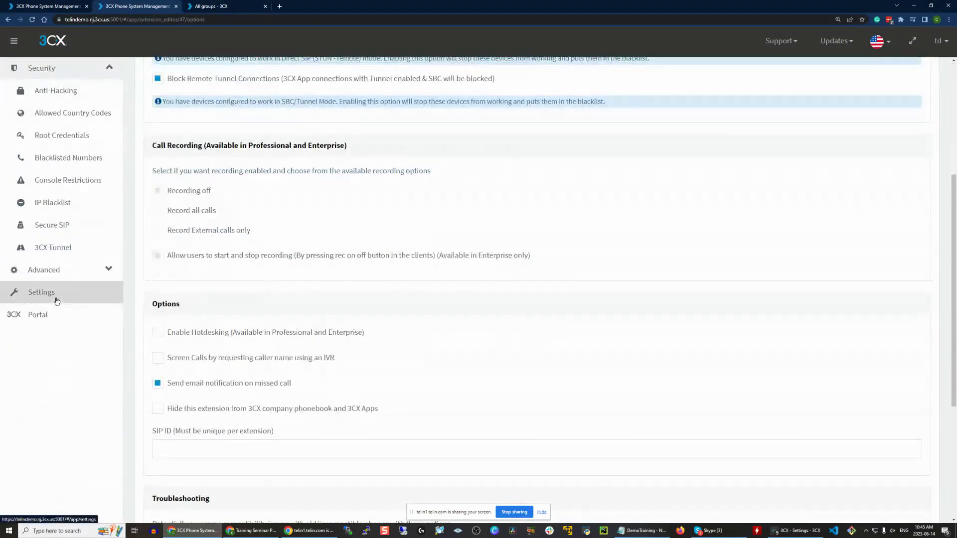
{"action": "left_click", "coordinate": [49, 295]}
- In General settings, tick 'Automatically disable Outbound calls on all Ports outside Office hours'
{"action": "left_click", "coordinate": [545, 222]}
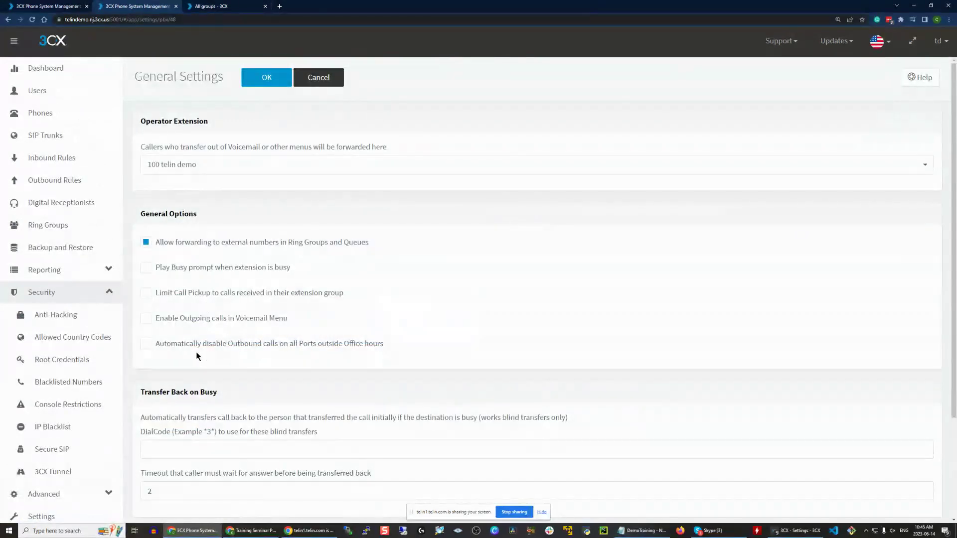
{"action": "left_click", "coordinate": [173, 351]}
{"action": "left_click_drag", "start_coordinate": [155, 349], "coordinate": [278, 347]}
{"action": "left_click", "coordinate": [414, 351]}
{"action": "left_click", "coordinate": [460, 360]}
- Inspect Demo User 1's voicemail PIN, then cancel the editor without saving changes
{"action": "left_click", "coordinate": [71, 91]}
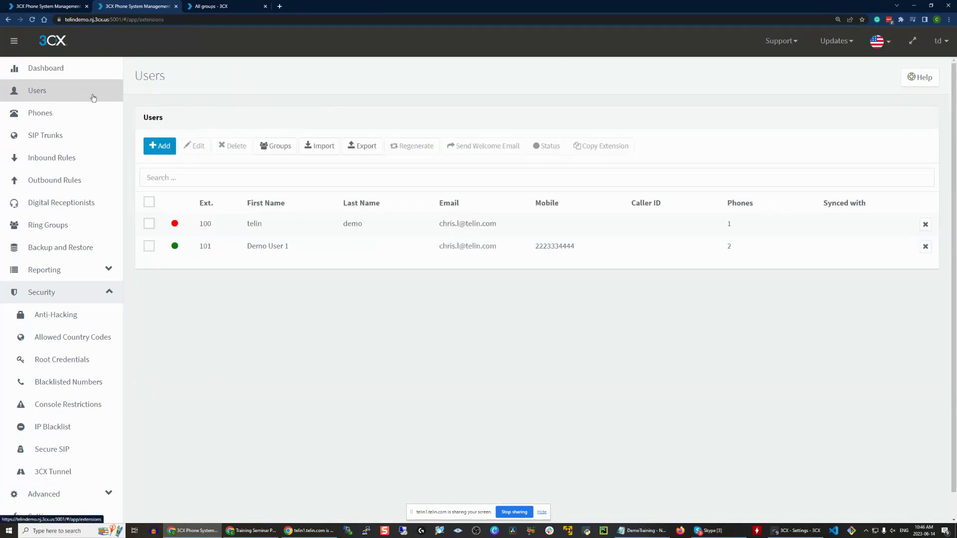
{"action": "double_click", "coordinate": [246, 249]}
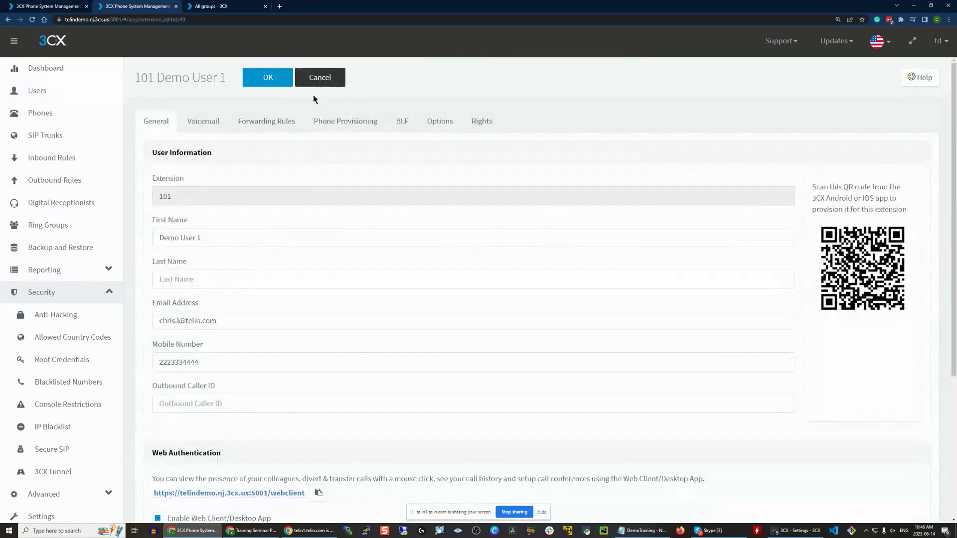
{"action": "left_click", "coordinate": [197, 126]}
{"action": "double_click", "coordinate": [167, 238]}
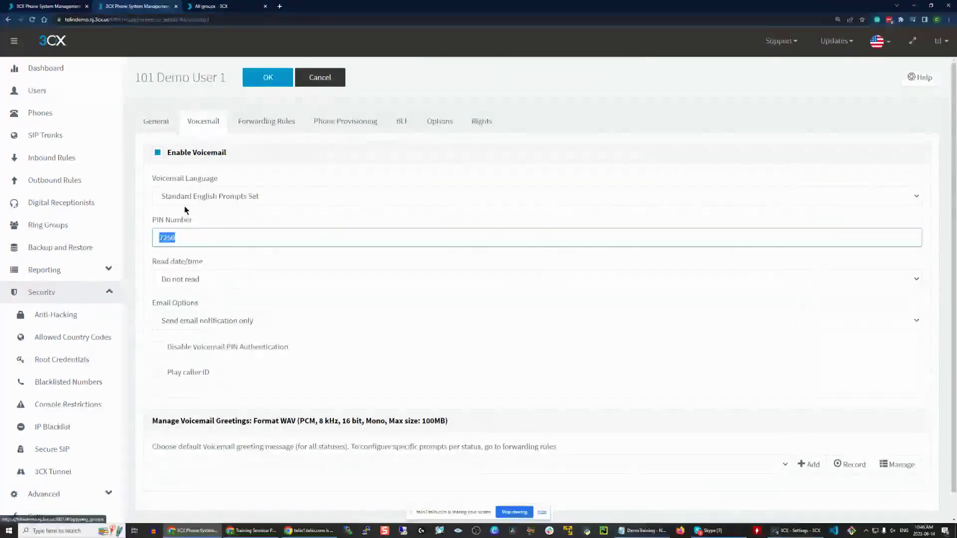
{"action": "left_click", "coordinate": [198, 230]}
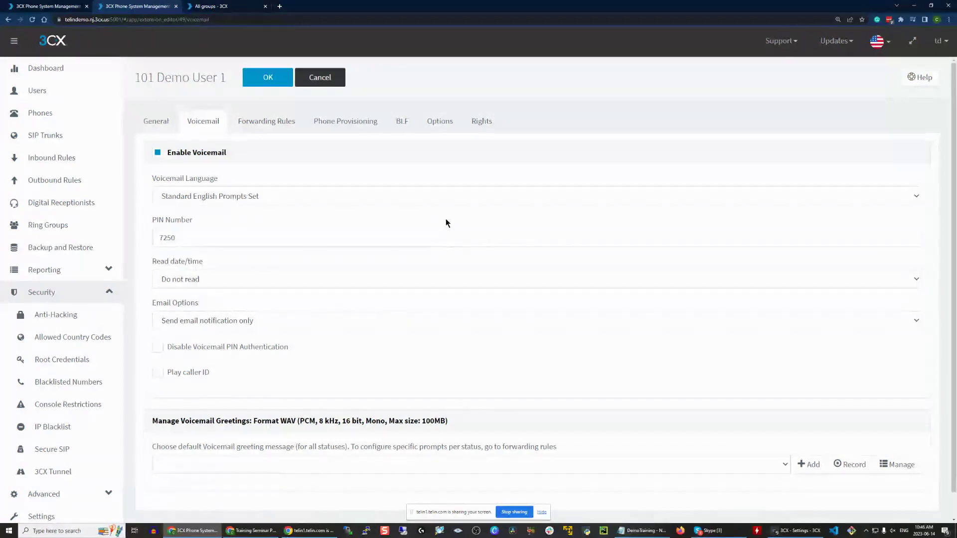
{"action": "left_click", "coordinate": [320, 80]}
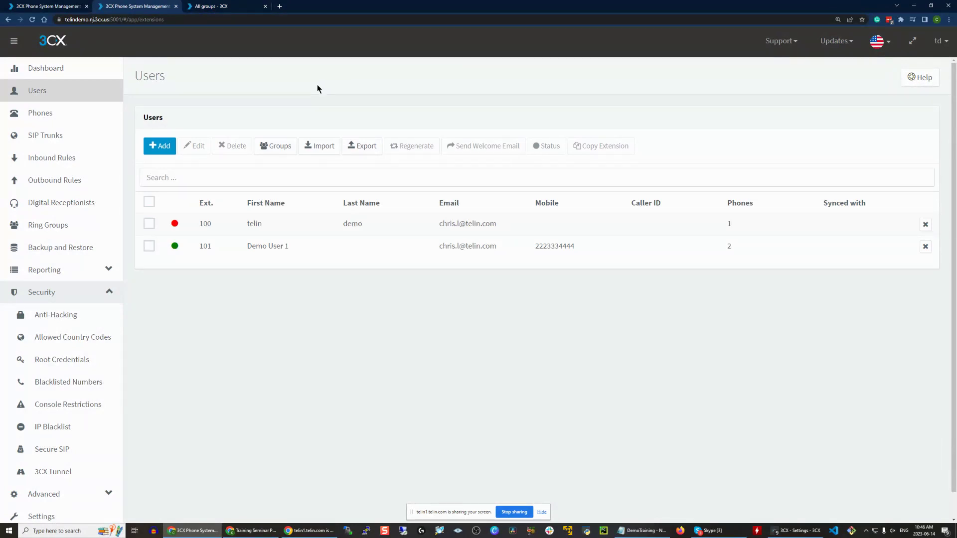
- Review Allowed Country Codes, where North America allows only United States and Canada
{"action": "left_click", "coordinate": [94, 338]}
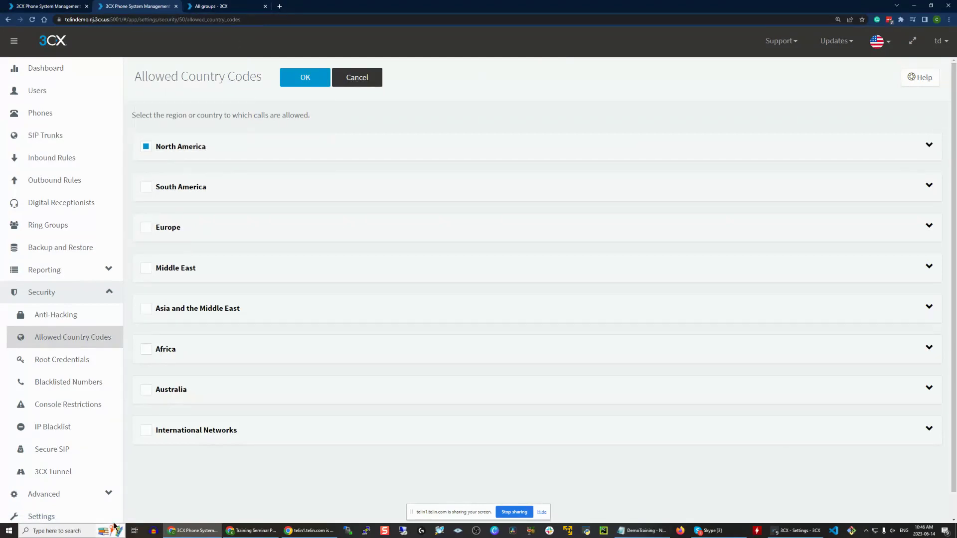
{"action": "left_click", "coordinate": [929, 145]}
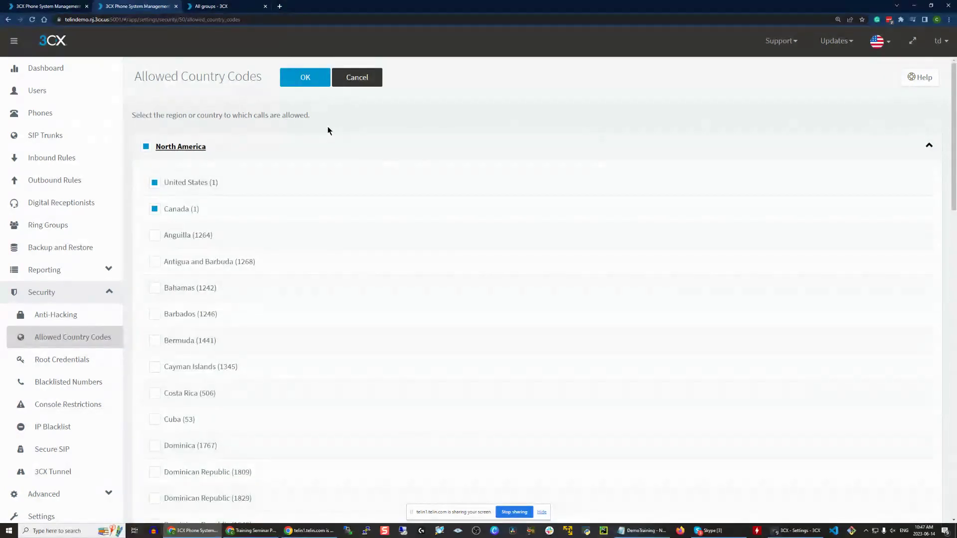
{"action": "scroll", "coordinate": [391, 299], "scroll_direction": "down", "scroll_amount": 7}
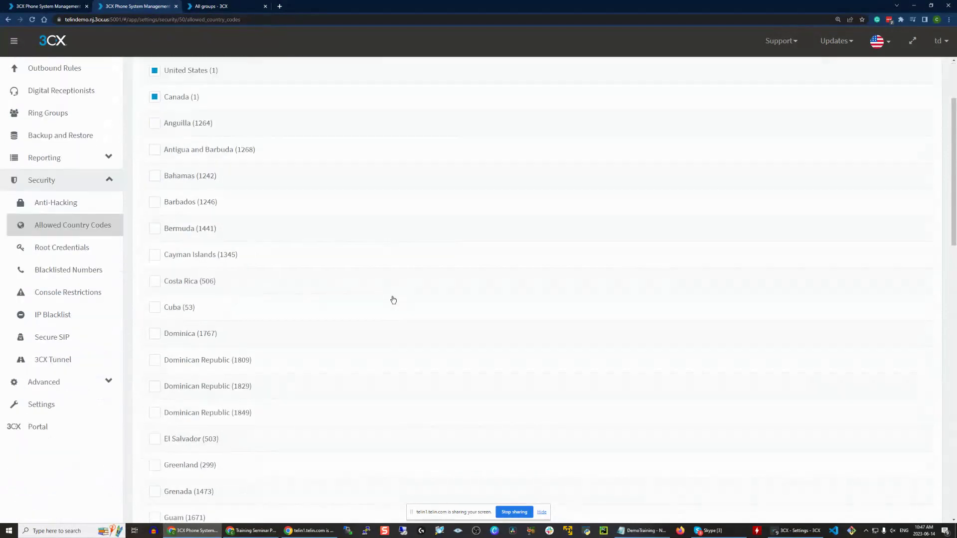
{"action": "scroll", "coordinate": [378, 317], "scroll_direction": "down", "scroll_amount": 8}
{"action": "scroll", "coordinate": [363, 289], "scroll_direction": "up", "scroll_amount": 9}
{"action": "scroll", "coordinate": [365, 287], "scroll_direction": "up", "scroll_amount": 6}
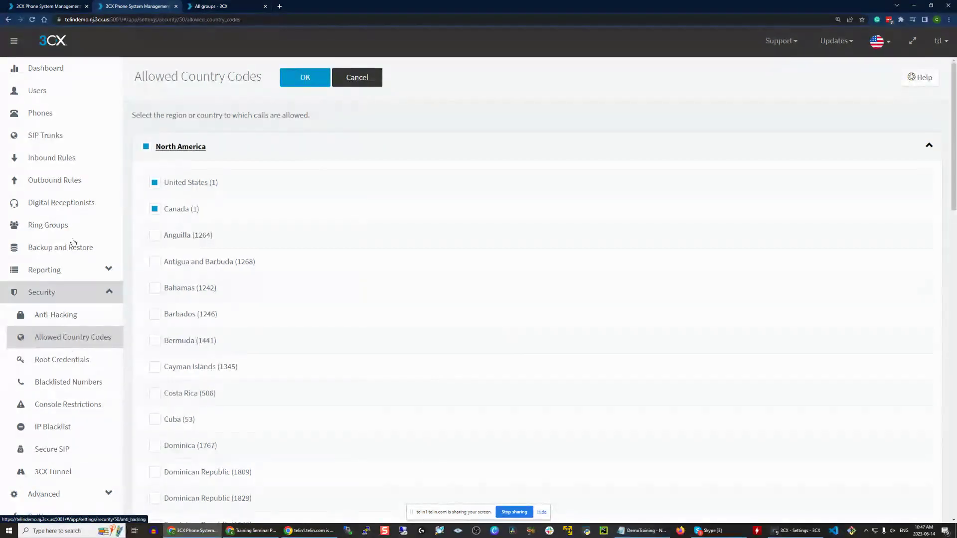
- Open Demo User 1's phone provisioning settings and scroll through them
{"action": "left_click", "coordinate": [75, 90]}
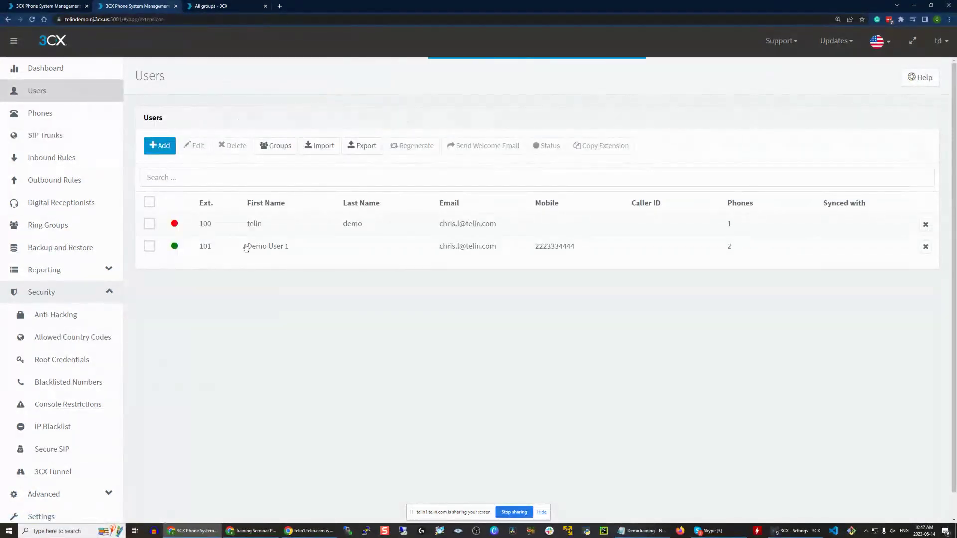
{"action": "double_click", "coordinate": [246, 246]}
{"action": "left_click", "coordinate": [337, 121]}
{"action": "scroll", "coordinate": [309, 219], "scroll_direction": "down", "scroll_amount": 2}
{"action": "scroll", "coordinate": [301, 230], "scroll_direction": "down", "scroll_amount": 5}
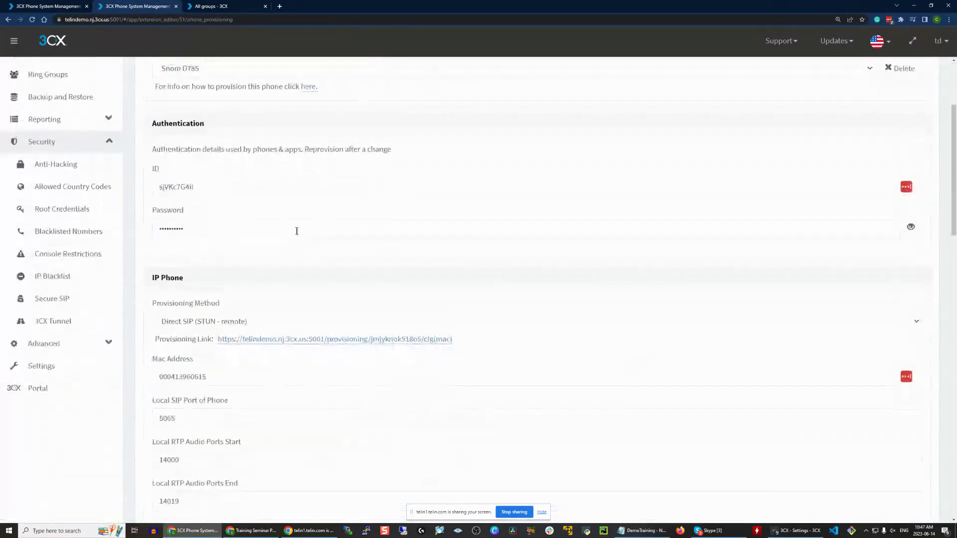
{"action": "scroll", "coordinate": [296, 237], "scroll_direction": "down", "scroll_amount": 6}
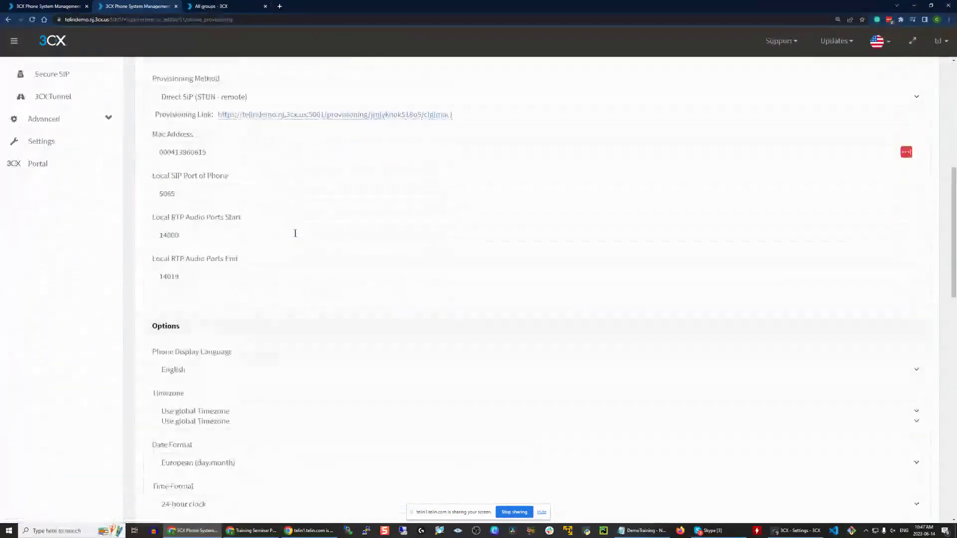
{"action": "scroll", "coordinate": [295, 237], "scroll_direction": "down", "scroll_amount": 2}
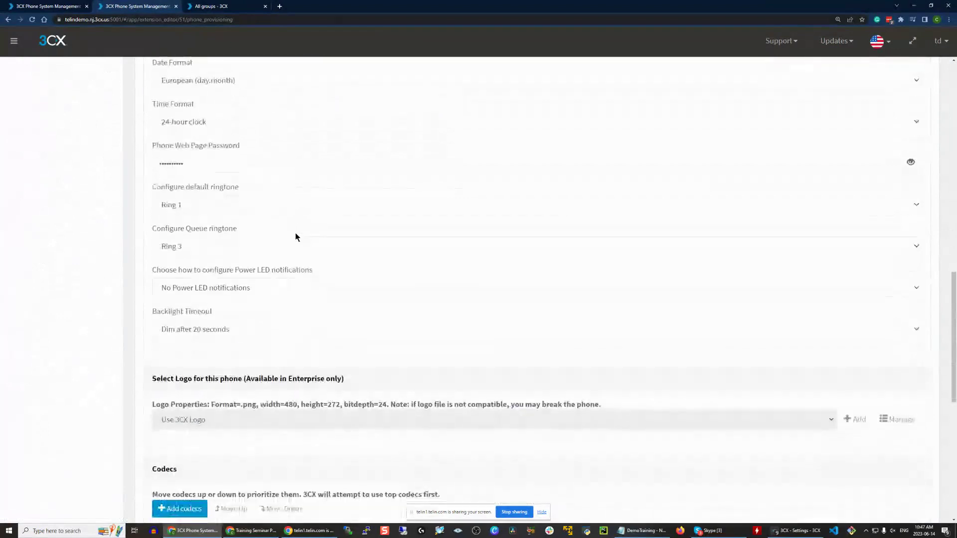
{"action": "scroll", "coordinate": [295, 244], "scroll_direction": "down", "scroll_amount": 2}
{"action": "scroll", "coordinate": [274, 391], "scroll_direction": "up", "scroll_amount": 10}
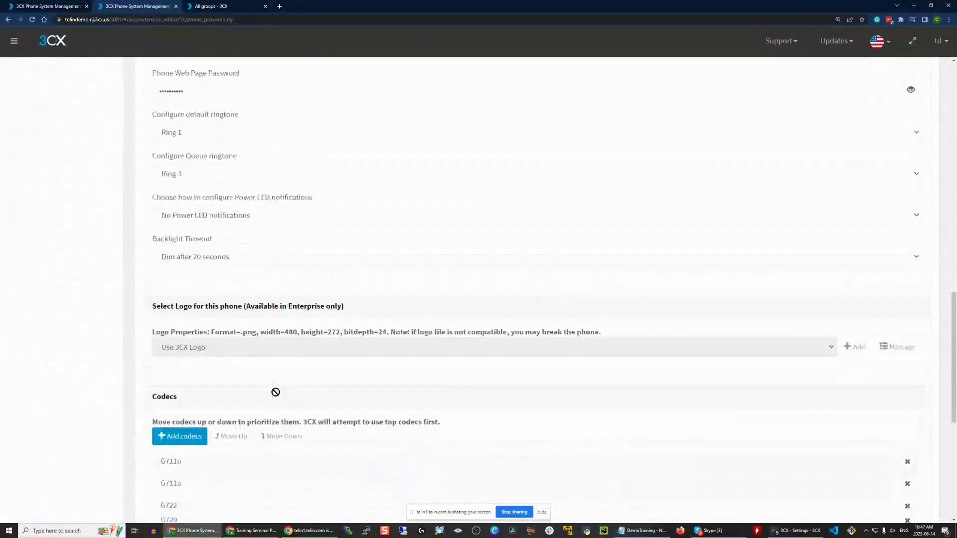
{"action": "scroll", "coordinate": [230, 165], "scroll_direction": "up", "scroll_amount": 6}
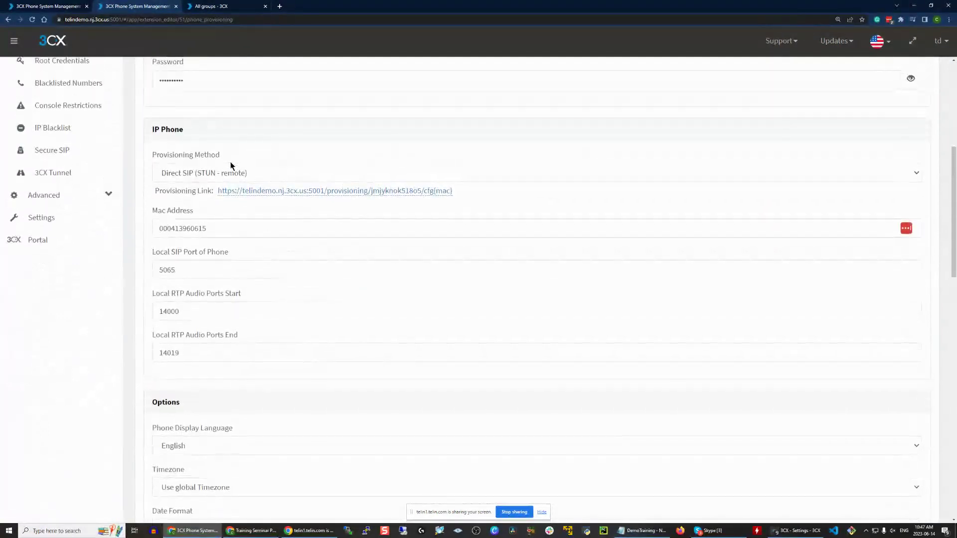
{"action": "scroll", "coordinate": [293, 230], "scroll_direction": "down", "scroll_amount": 4}
{"action": "scroll", "coordinate": [273, 217], "scroll_direction": "up", "scroll_amount": 1}
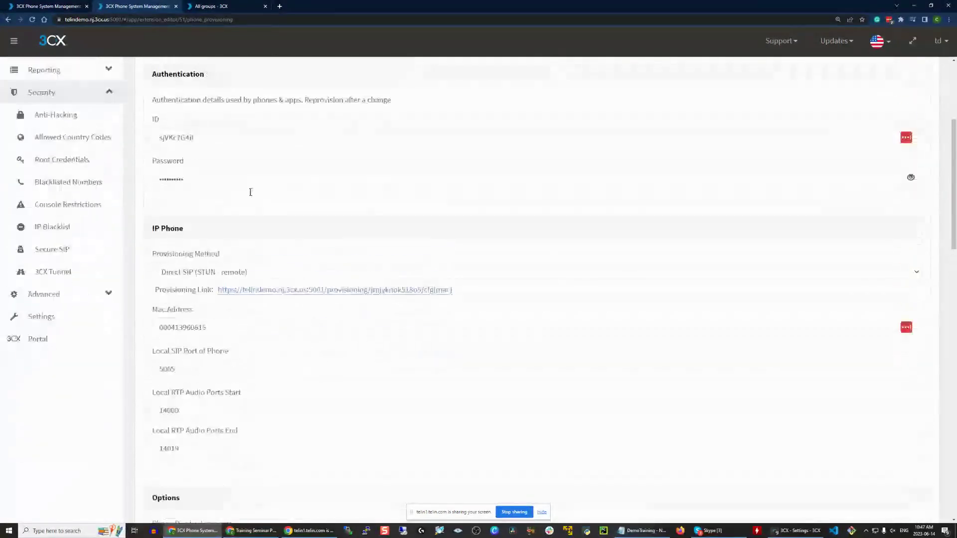
- Change the Snom D785's provisioning method to Local LAN (in the office)
{"action": "left_click", "coordinate": [194, 281]}
{"action": "key", "text": "Escape"}
{"action": "key", "text": "Up"}
{"action": "scroll", "coordinate": [293, 343], "scroll_direction": "down", "scroll_amount": 4}
{"action": "scroll", "coordinate": [299, 348], "scroll_direction": "down", "scroll_amount": 4}
{"action": "scroll", "coordinate": [299, 348], "scroll_direction": "down", "scroll_amount": 7}
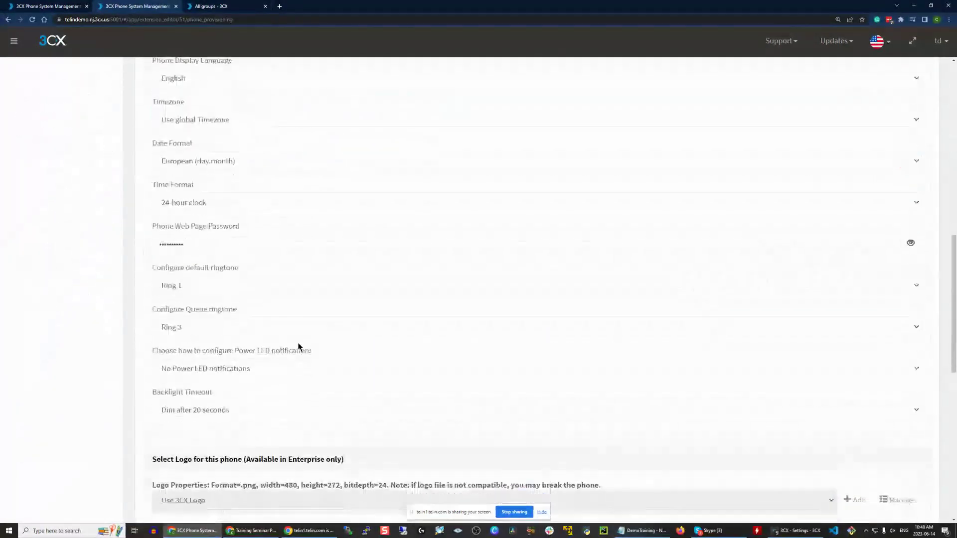
{"action": "scroll", "coordinate": [130, 439], "scroll_direction": "down", "scroll_amount": 4}
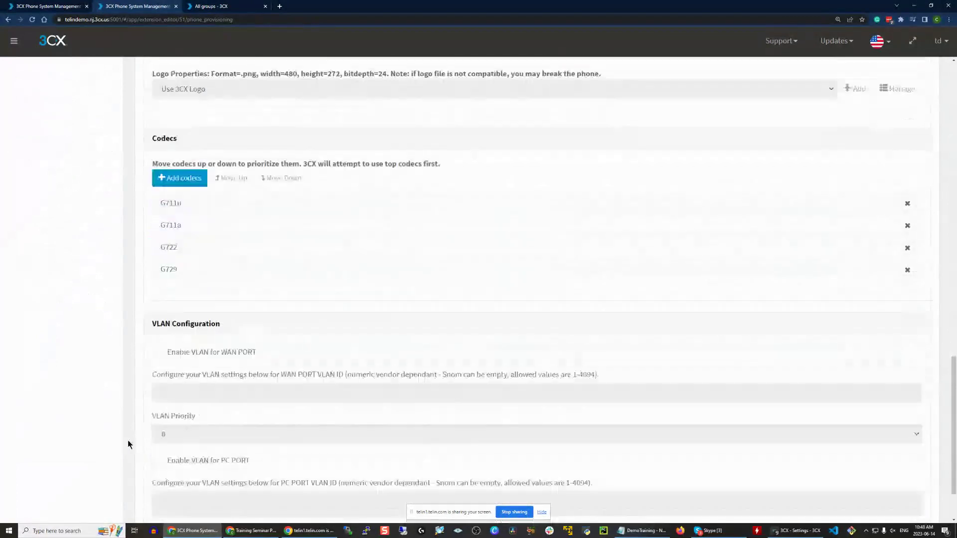
{"action": "key", "text": "Home"}
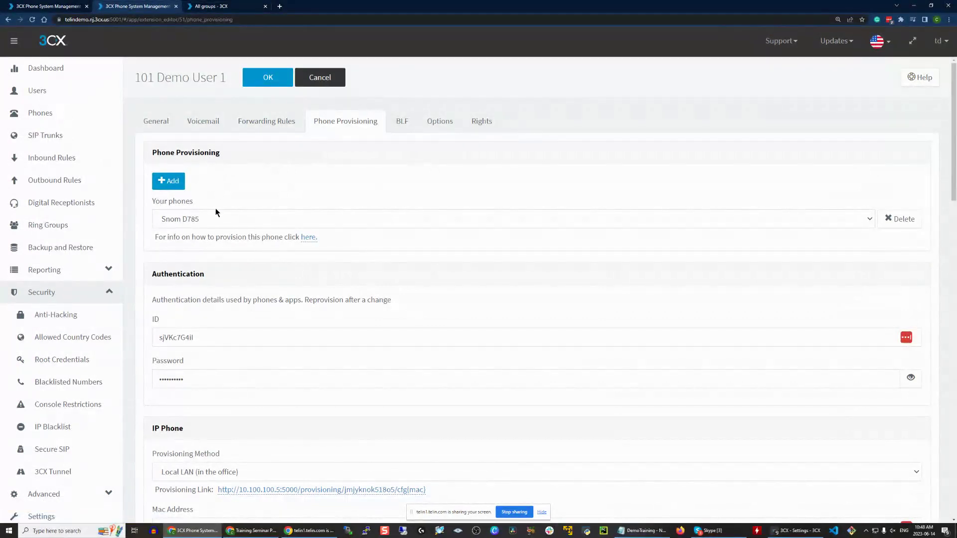
{"action": "left_click", "coordinate": [199, 217]}
{"action": "left_click", "coordinate": [198, 214]}
{"action": "scroll", "coordinate": [252, 185], "scroll_direction": "down", "scroll_amount": 3}
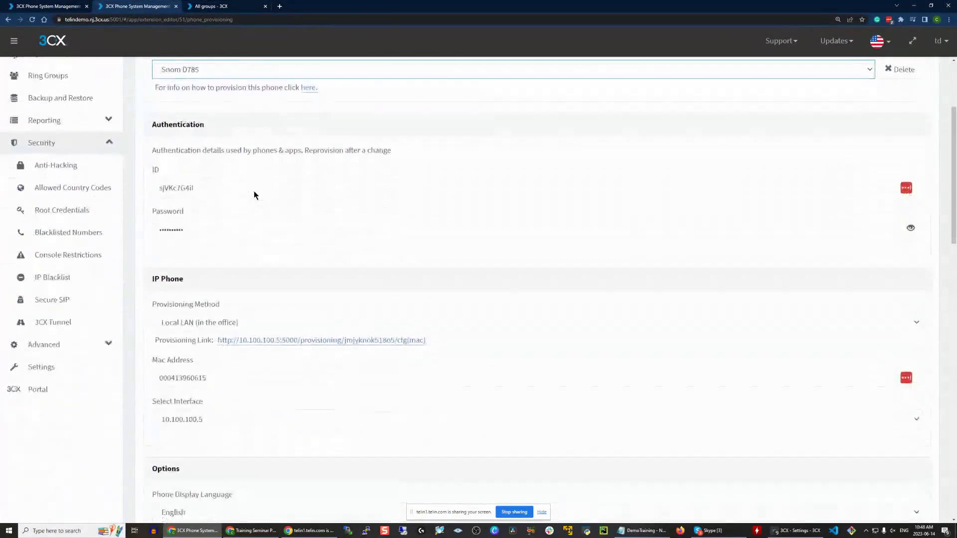
{"action": "scroll", "coordinate": [254, 191], "scroll_direction": "up", "scroll_amount": 5}
- Open extension 100's phone provisioning settings, keeping the 3CX App as its phone
{"action": "left_click", "coordinate": [77, 73]}
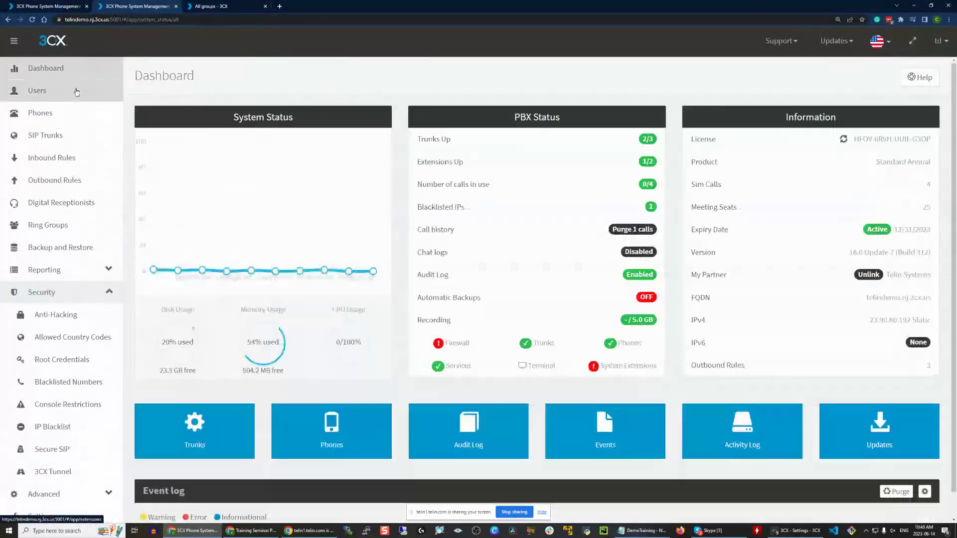
{"action": "left_click", "coordinate": [76, 92]}
{"action": "double_click", "coordinate": [317, 223]}
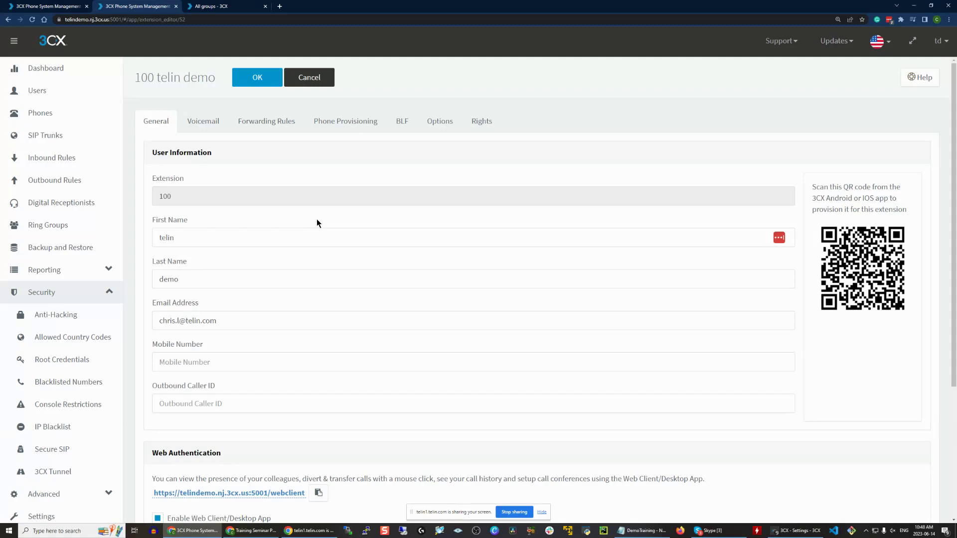
{"action": "left_click", "coordinate": [344, 121]}
{"action": "left_click", "coordinate": [186, 219]}
{"action": "left_click", "coordinate": [186, 231]}
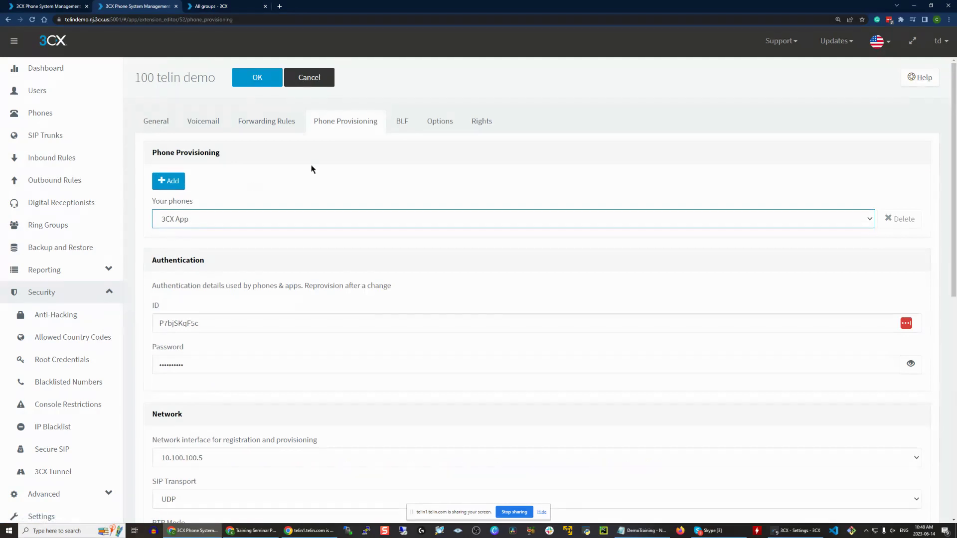
- Set SIP transport to TLS and RTP mode to Only secure
{"action": "scroll", "coordinate": [325, 177], "scroll_direction": "down", "scroll_amount": 5}
{"action": "left_click", "coordinate": [195, 239]}
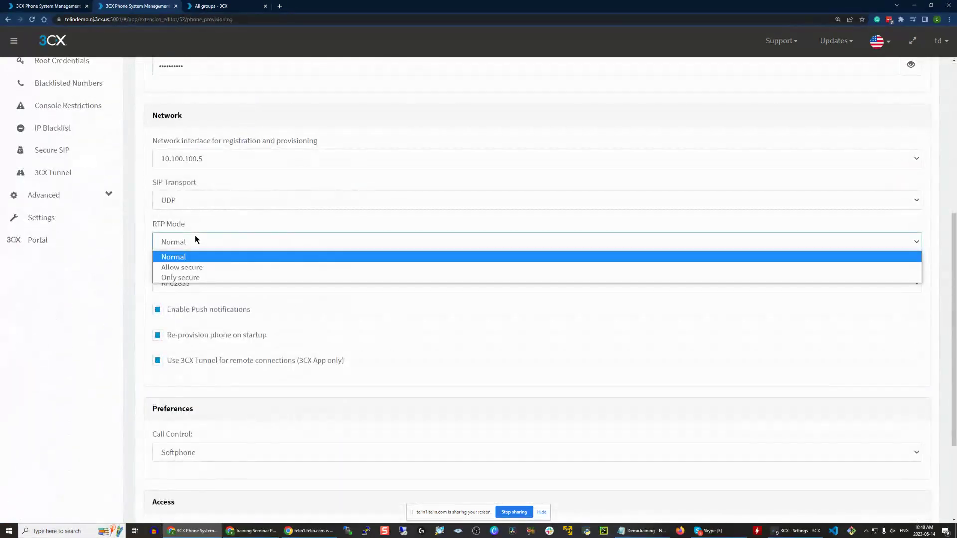
{"action": "left_click", "coordinate": [233, 201]}
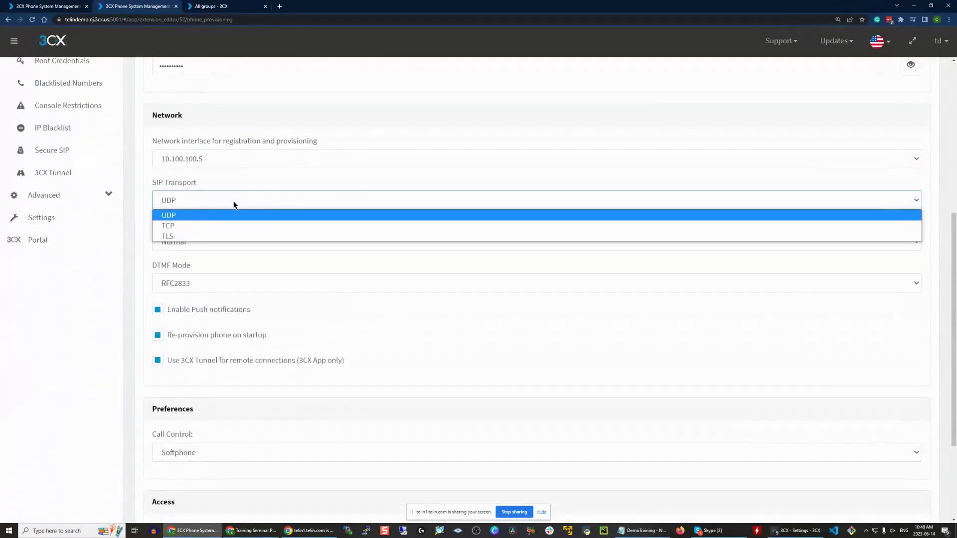
{"action": "left_click", "coordinate": [184, 237]}
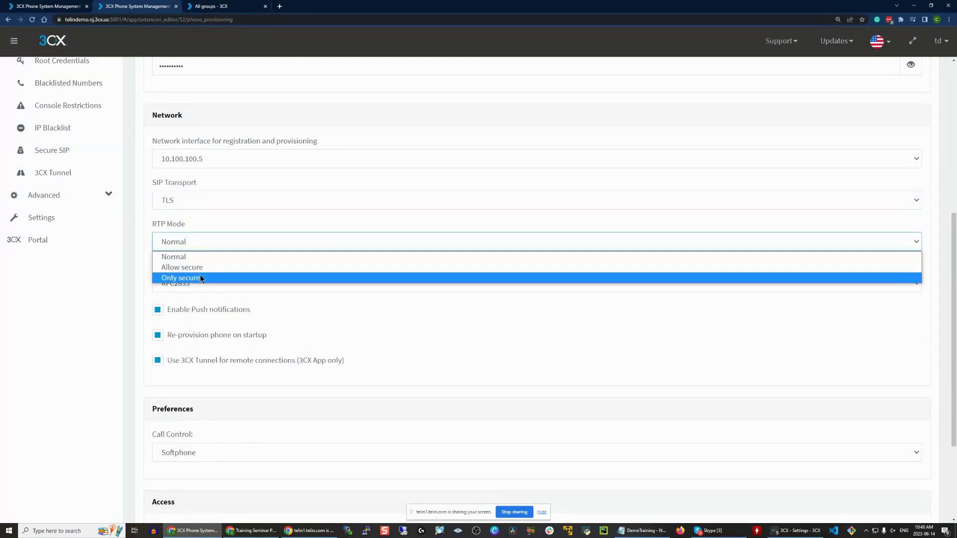
{"action": "left_click", "coordinate": [199, 278]}
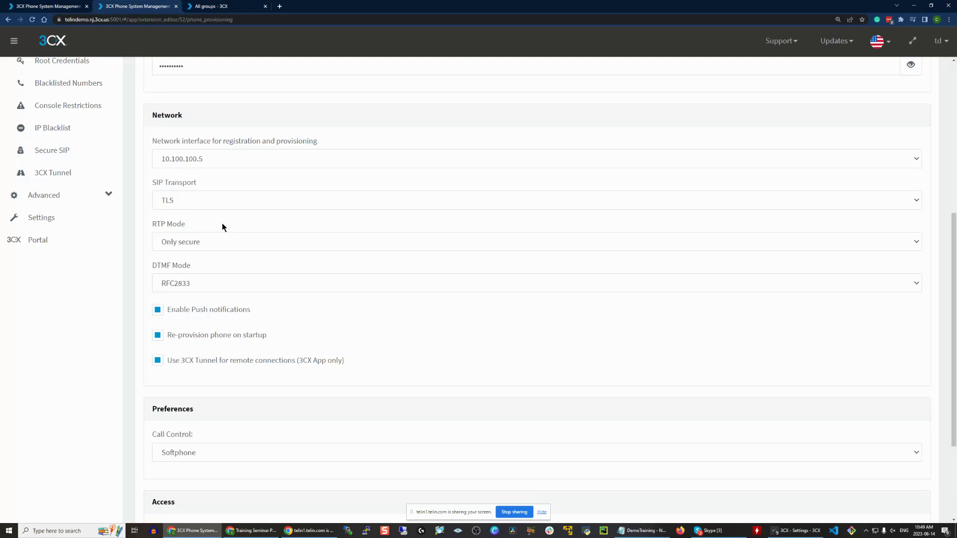
{"action": "scroll", "coordinate": [277, 296], "scroll_direction": "up", "scroll_amount": 2}
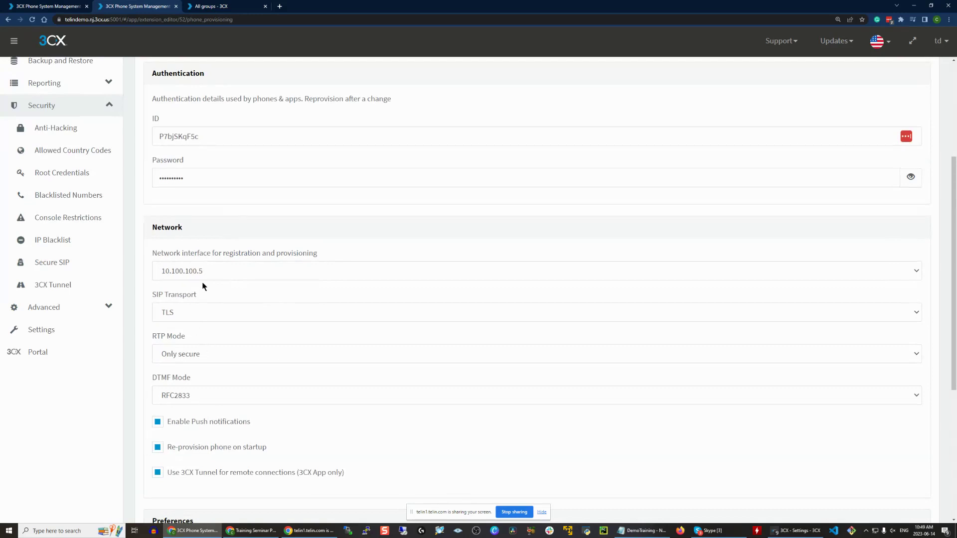
{"action": "scroll", "coordinate": [208, 211], "scroll_direction": "up", "scroll_amount": 3}
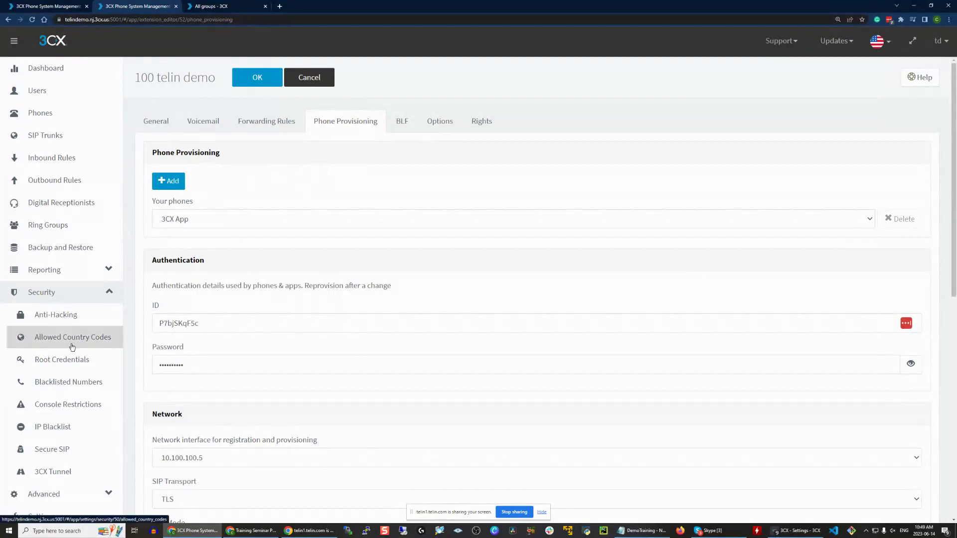
- Review the Anti-Hacking global blacklist and the failed-authentication limit of 5
{"action": "left_click", "coordinate": [102, 315]}
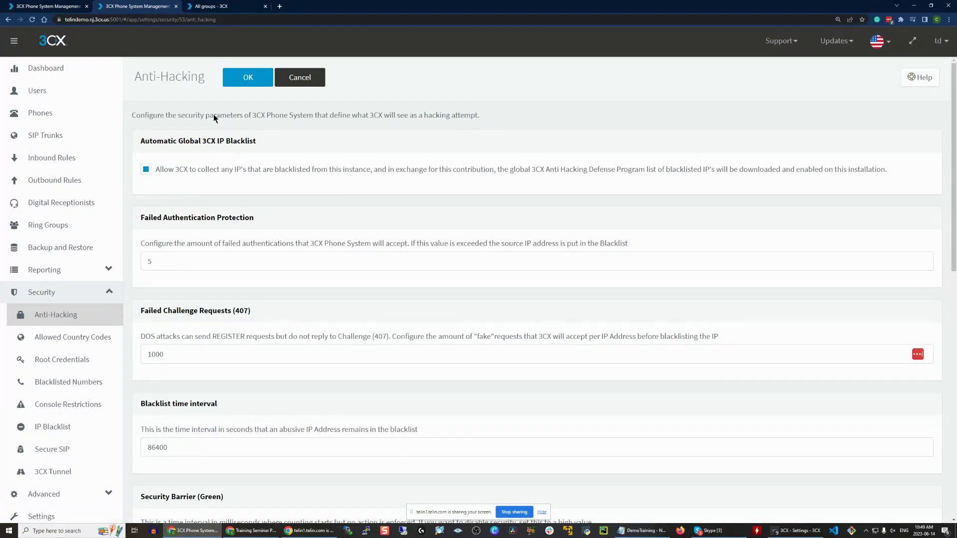
{"action": "left_click_drag", "start_coordinate": [152, 139], "coordinate": [227, 140]}
{"action": "left_click", "coordinate": [225, 140]}
{"action": "left_click_drag", "start_coordinate": [145, 150], "coordinate": [301, 136]}
{"action": "left_click", "coordinate": [311, 137]}
{"action": "left_click", "coordinate": [168, 263]}
{"action": "left_click", "coordinate": [157, 242]}
- Review the 1000 failed challenge requests value and the Blacklist time interval section
{"action": "double_click", "coordinate": [228, 357]}
{"action": "left_click", "coordinate": [230, 360]}
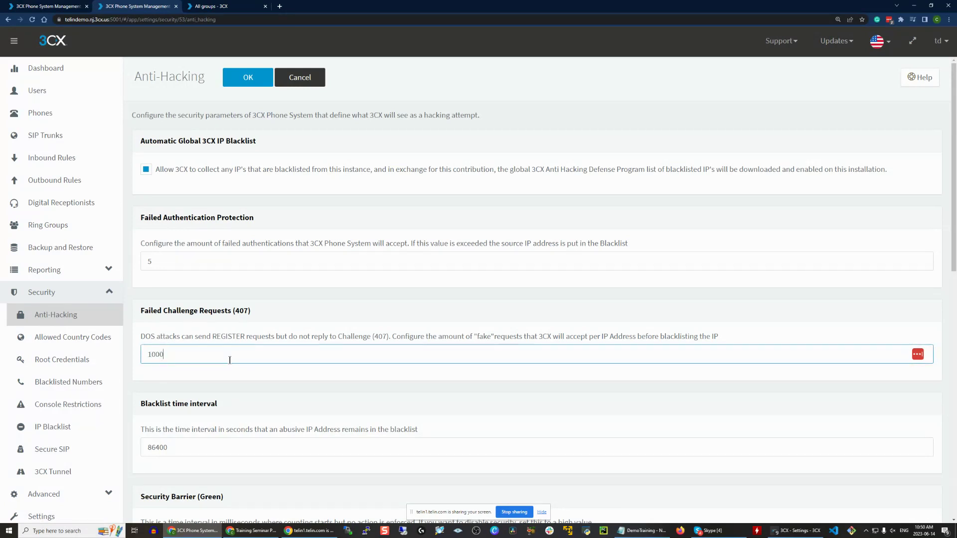
{"action": "scroll", "coordinate": [230, 359], "scroll_direction": "down", "scroll_amount": 3}
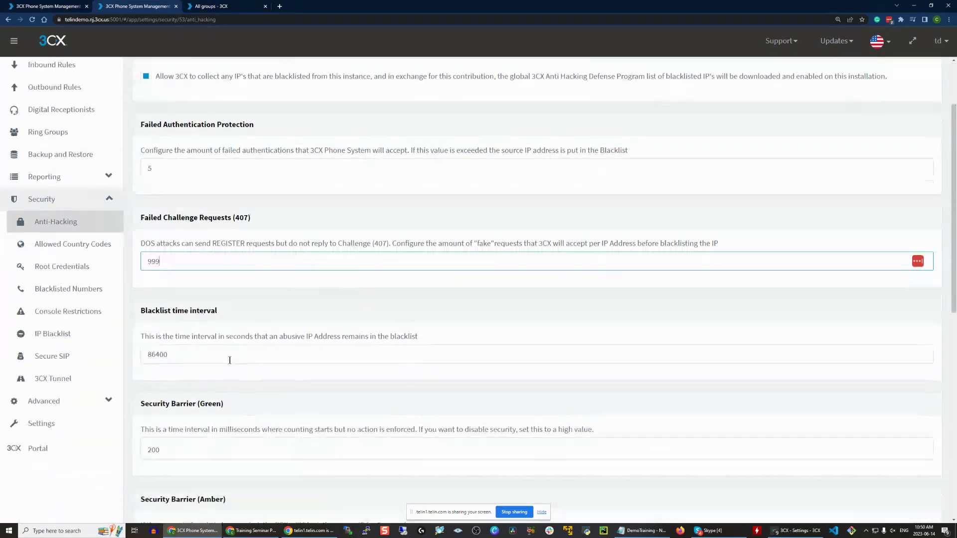
{"action": "scroll", "coordinate": [207, 240], "scroll_direction": "up", "scroll_amount": 1}
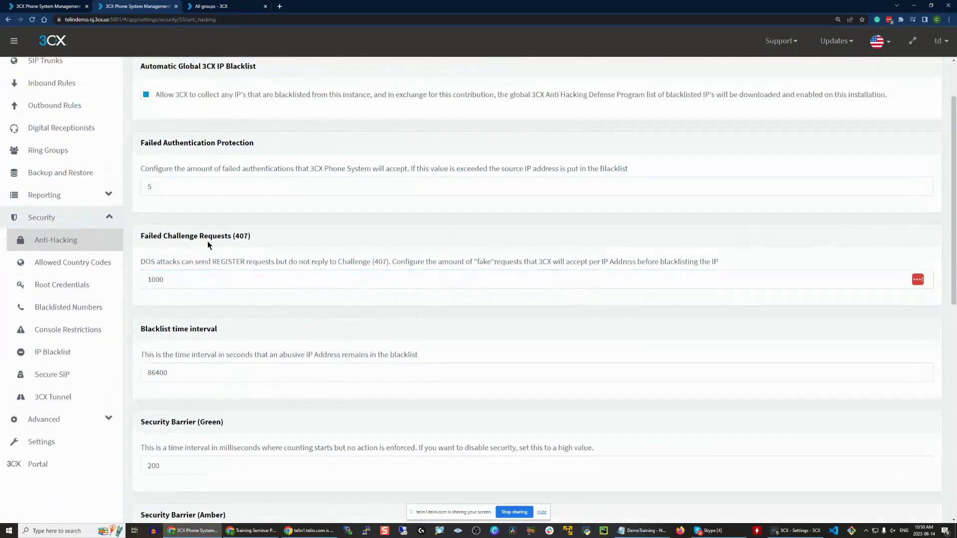
{"action": "scroll", "coordinate": [294, 271], "scroll_direction": "down", "scroll_amount": 1}
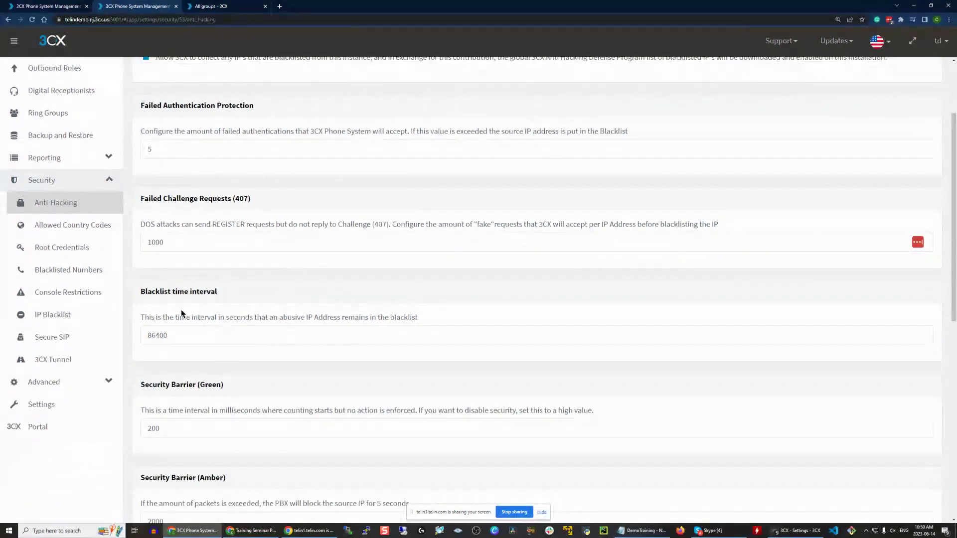
{"action": "left_click_drag", "start_coordinate": [139, 295], "coordinate": [225, 296]}
{"action": "left_click", "coordinate": [263, 312]}
- Change the blacklist time interval from 86400 to 86399 seconds
{"action": "left_click", "coordinate": [225, 330]}
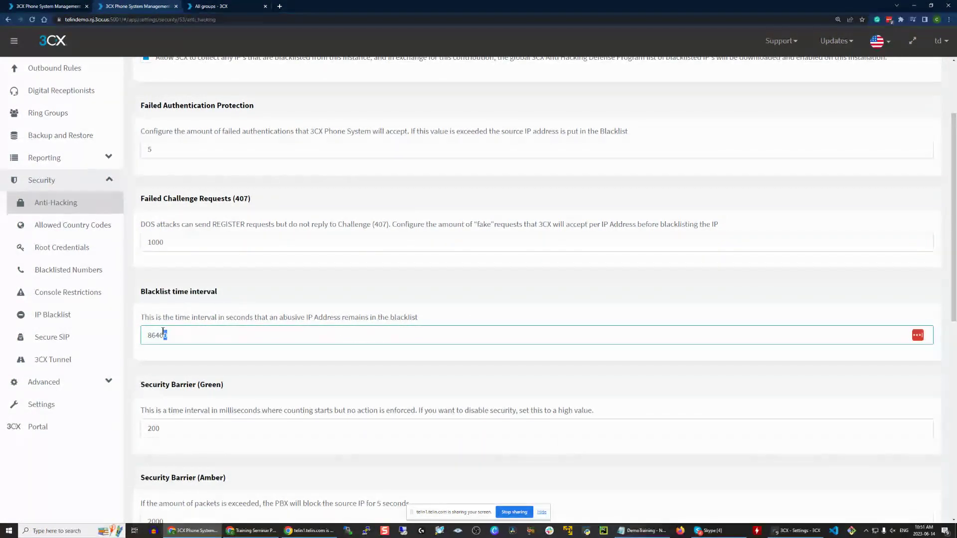
{"action": "left_click_drag", "start_coordinate": [159, 336], "coordinate": [193, 335]}
{"action": "left_click", "coordinate": [193, 335]}
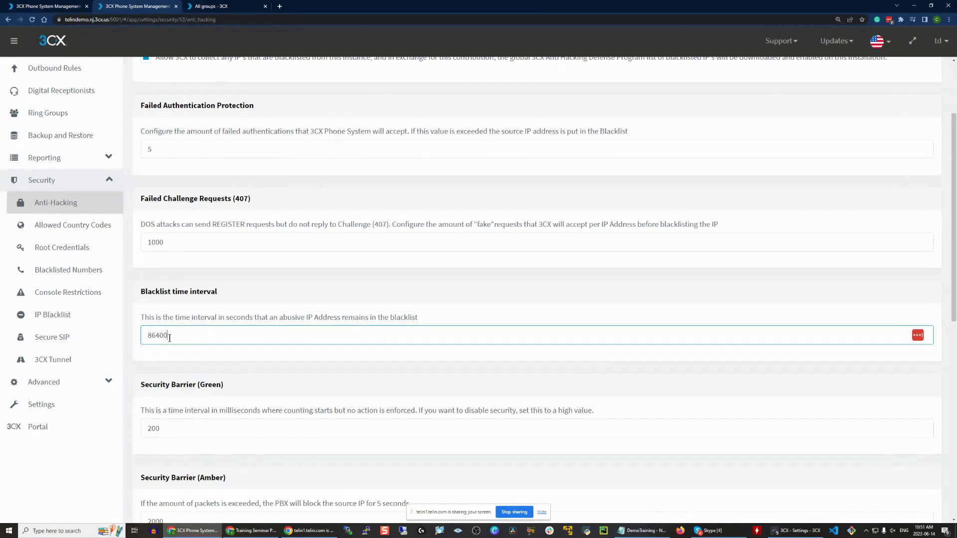
{"action": "scroll", "coordinate": [169, 338], "scroll_direction": "down", "scroll_amount": 2}
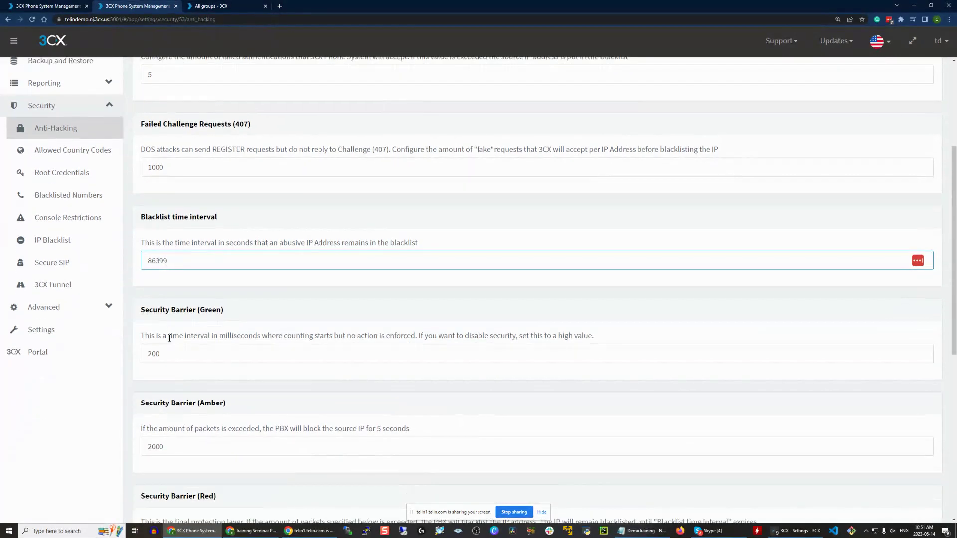
{"action": "scroll", "coordinate": [169, 337], "scroll_direction": "down", "scroll_amount": 2}
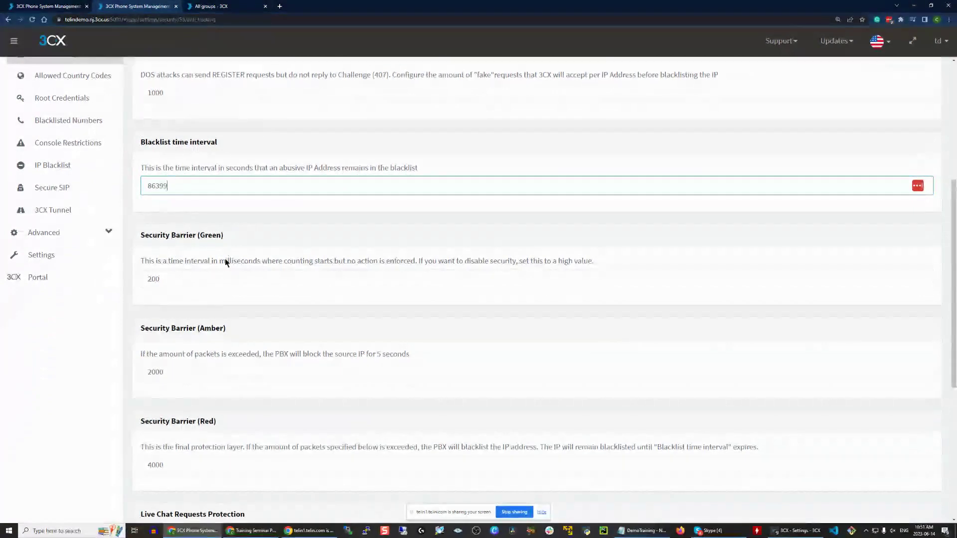
{"action": "scroll", "coordinate": [259, 403], "scroll_direction": "down", "scroll_amount": 2}
{"action": "scroll", "coordinate": [265, 417], "scroll_direction": "up", "scroll_amount": 2}
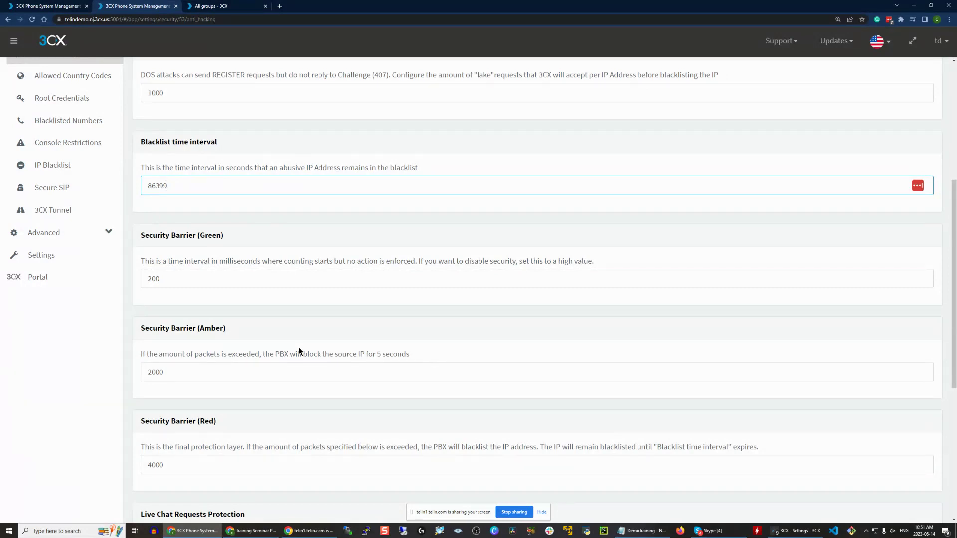
{"action": "left_click_drag", "start_coordinate": [193, 258], "coordinate": [269, 259]}
{"action": "left_click", "coordinate": [252, 271]}
{"action": "left_click", "coordinate": [236, 273]}
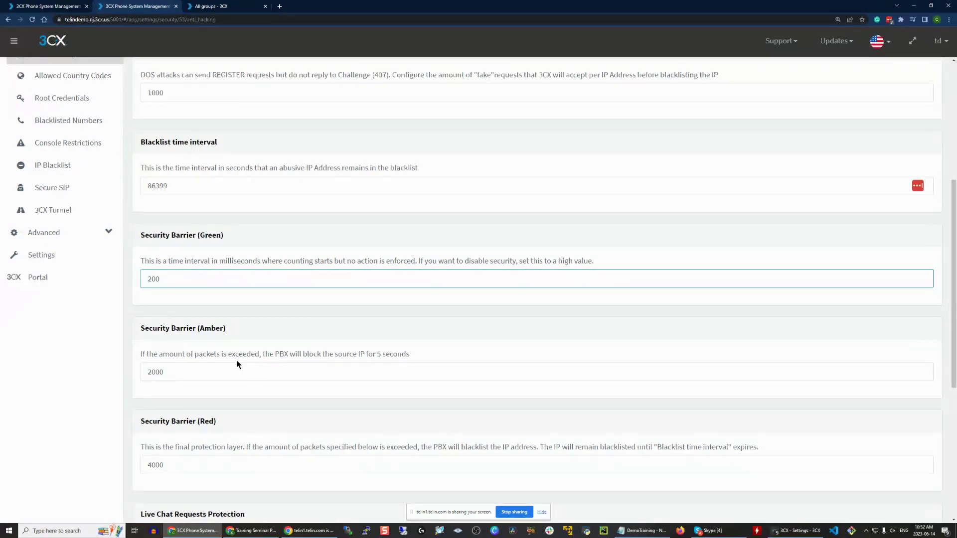
{"action": "left_click_drag", "start_coordinate": [198, 328], "coordinate": [248, 333]}
{"action": "left_click", "coordinate": [239, 378]}
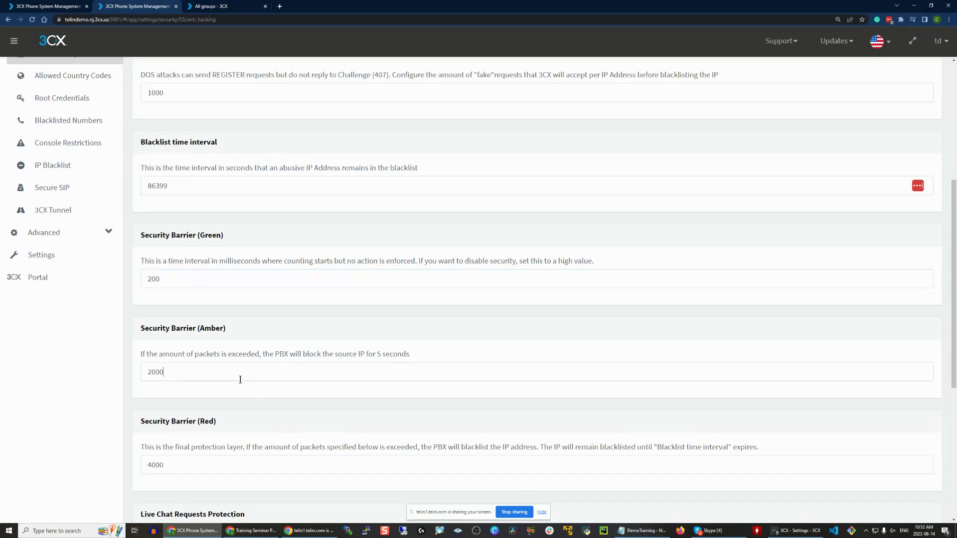
{"action": "left_click_drag", "start_coordinate": [181, 378], "coordinate": [147, 378]}
{"action": "left_click_drag", "start_coordinate": [198, 279], "coordinate": [152, 279]}
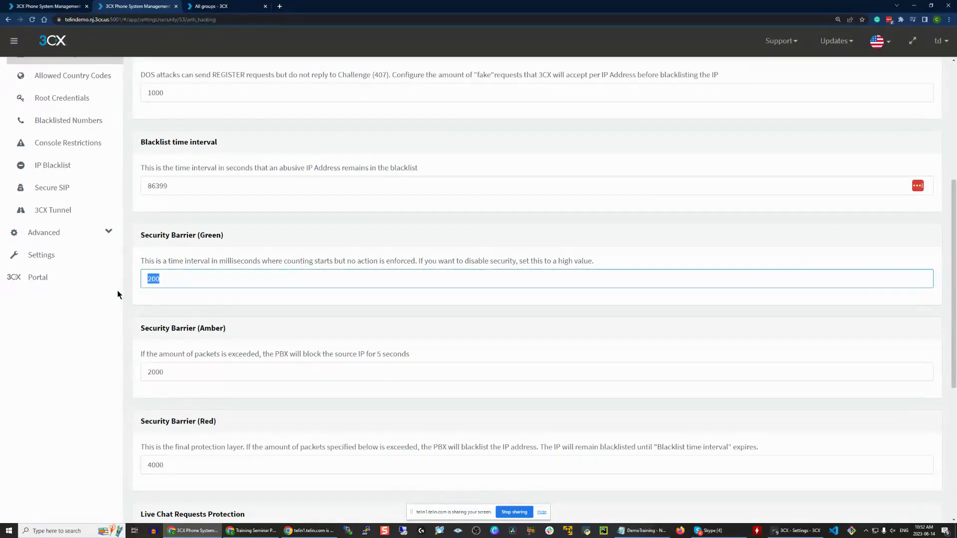
{"action": "left_click", "coordinate": [294, 260]}
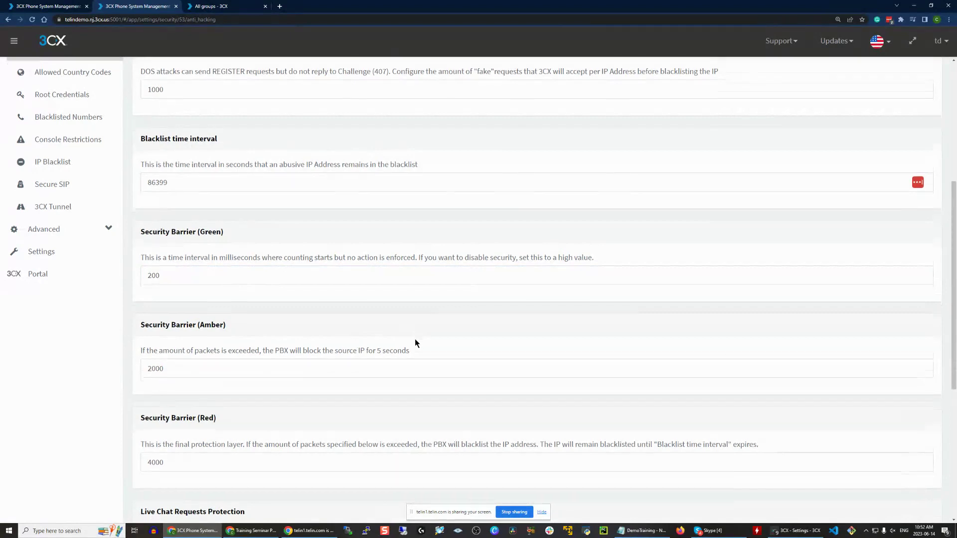
{"action": "scroll", "coordinate": [414, 339], "scroll_direction": "down", "scroll_amount": 2}
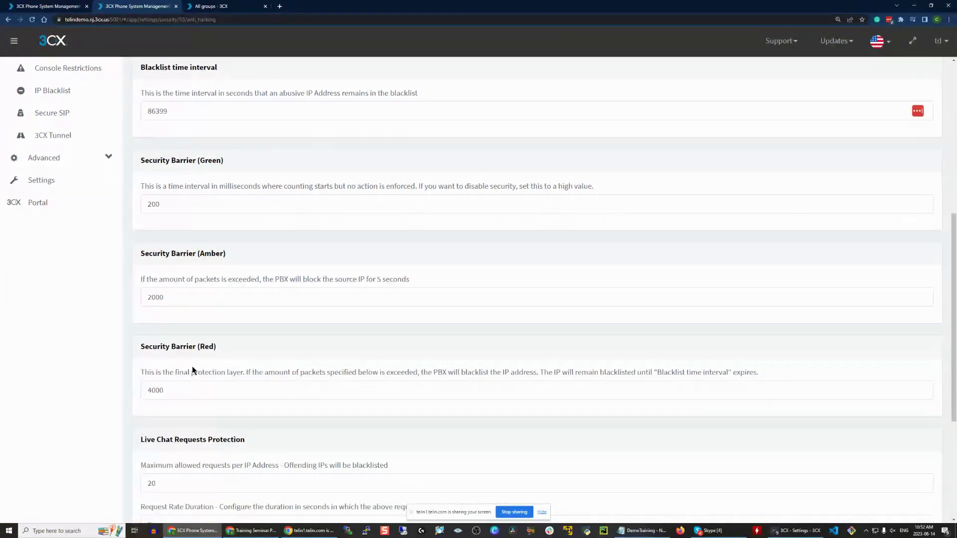
{"action": "left_click", "coordinate": [164, 390]}
{"action": "double_click", "coordinate": [165, 391]}
{"action": "left_click", "coordinate": [208, 393]}
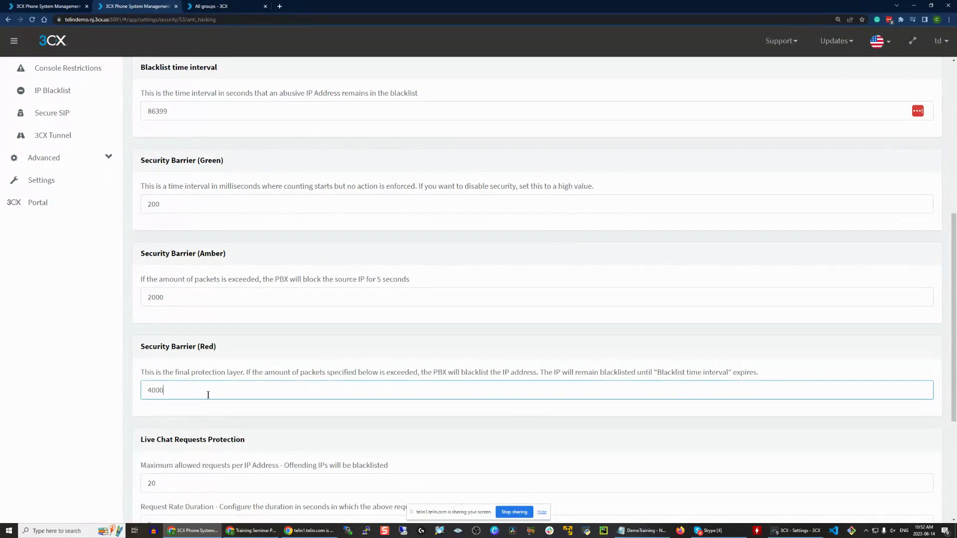
{"action": "left_click", "coordinate": [228, 344]}
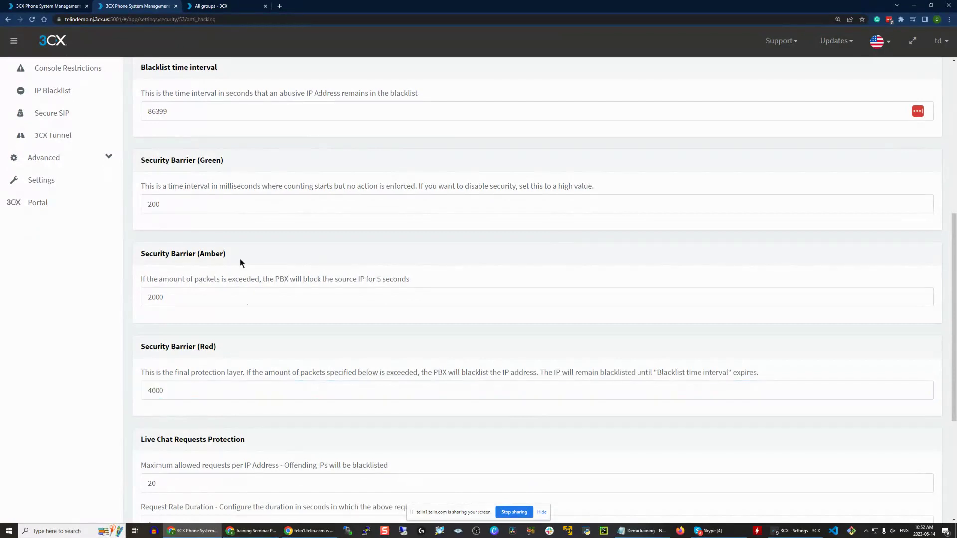
{"action": "double_click", "coordinate": [190, 205]}
{"action": "left_click_drag", "start_coordinate": [537, 376], "coordinate": [771, 372]}
{"action": "left_click", "coordinate": [772, 372]}
{"action": "scroll", "coordinate": [754, 363], "scroll_direction": "down", "scroll_amount": 4}
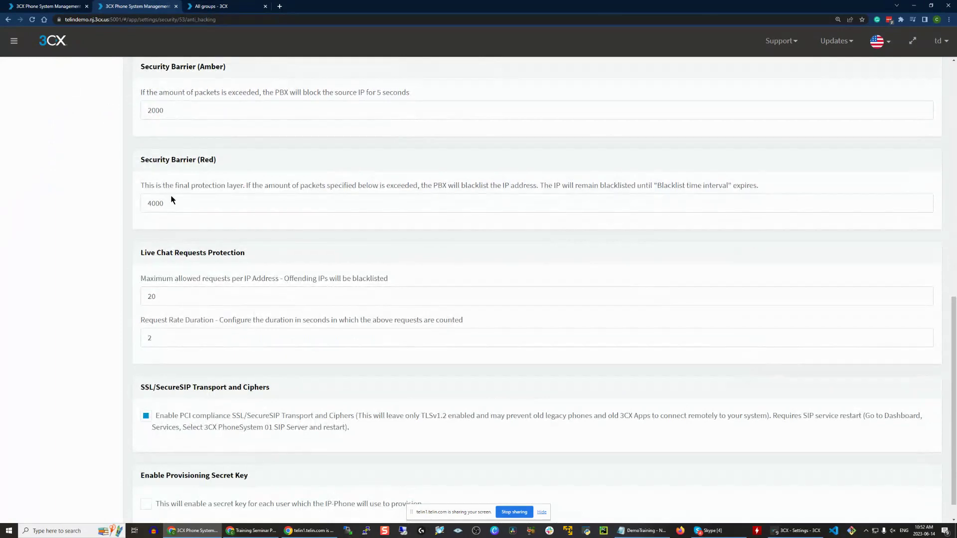
{"action": "scroll", "coordinate": [207, 263], "scroll_direction": "down", "scroll_amount": 1}
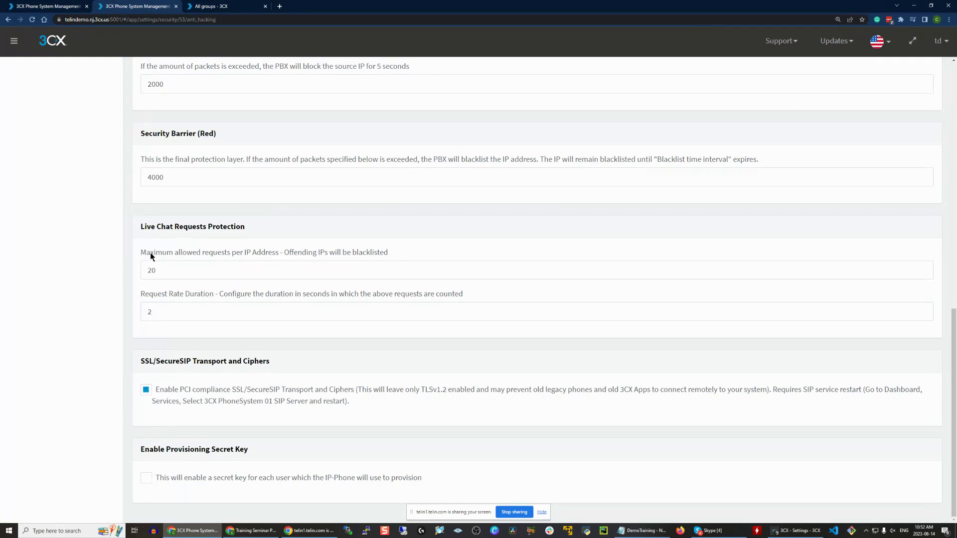
{"action": "left_click", "coordinate": [214, 321]}
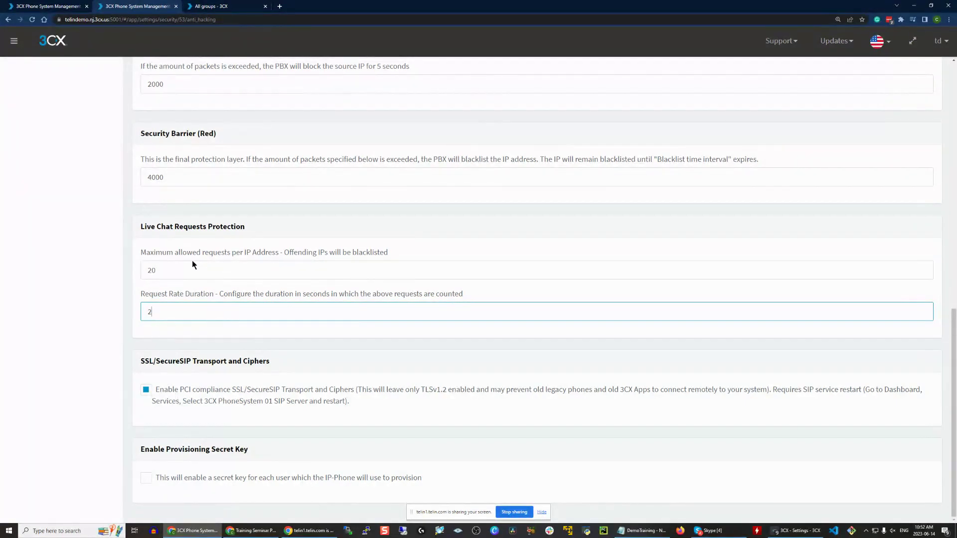
{"action": "left_click_drag", "start_coordinate": [141, 226], "coordinate": [170, 223]}
{"action": "left_click", "coordinate": [169, 222]}
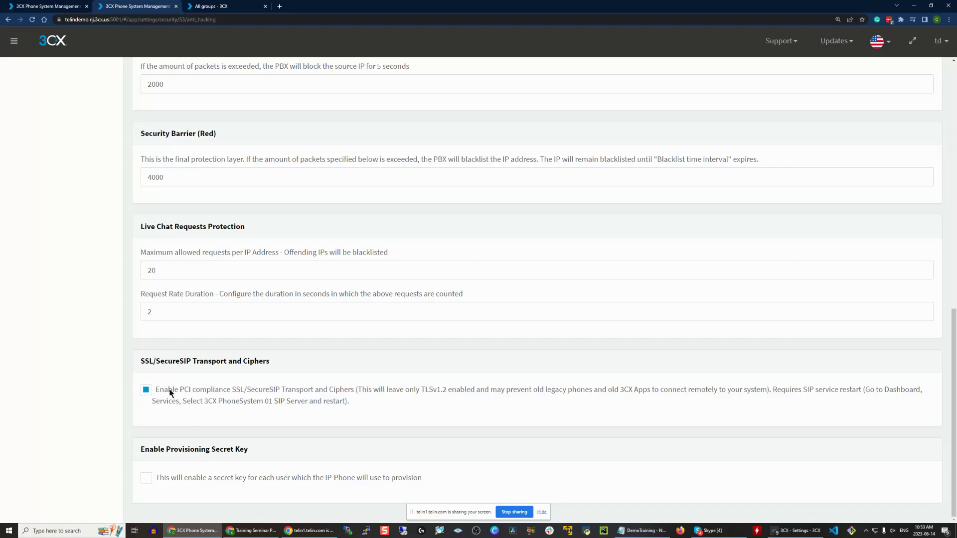
{"action": "left_click_drag", "start_coordinate": [138, 451], "coordinate": [253, 462]}
{"action": "left_click", "coordinate": [252, 463]}
- Open Digital Receptionists in a background tab, then show the Dashboard full screen
{"action": "scroll", "coordinate": [103, 192], "scroll_direction": "up", "scroll_amount": 10}
{"action": "middle_click", "coordinate": [105, 196]}
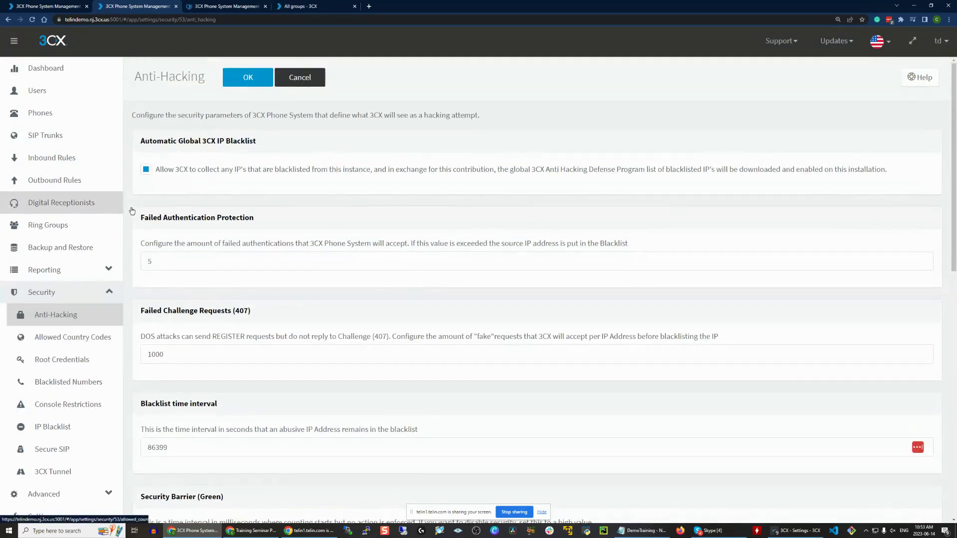
{"action": "scroll", "coordinate": [159, 232], "scroll_direction": "down", "scroll_amount": 1}
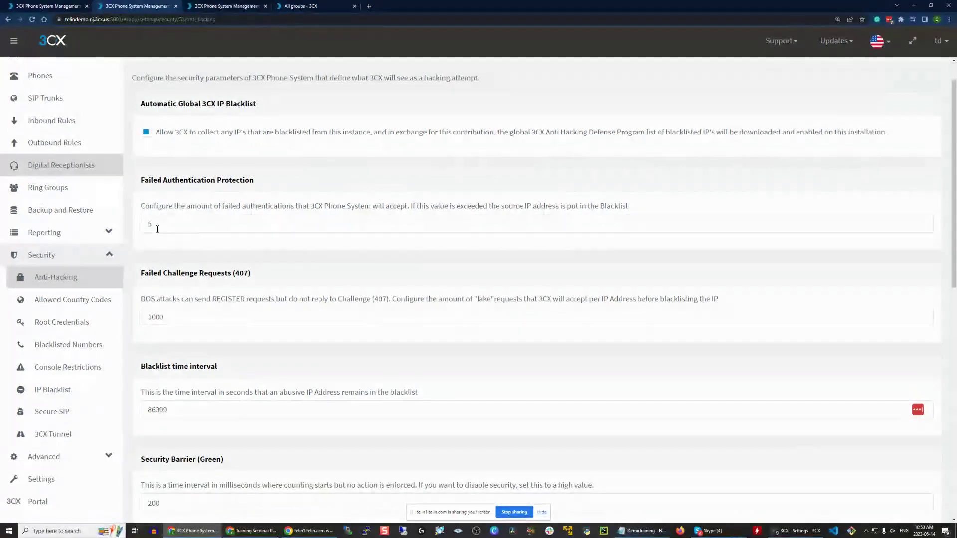
{"action": "scroll", "coordinate": [204, 166], "scroll_direction": "up", "scroll_amount": 1}
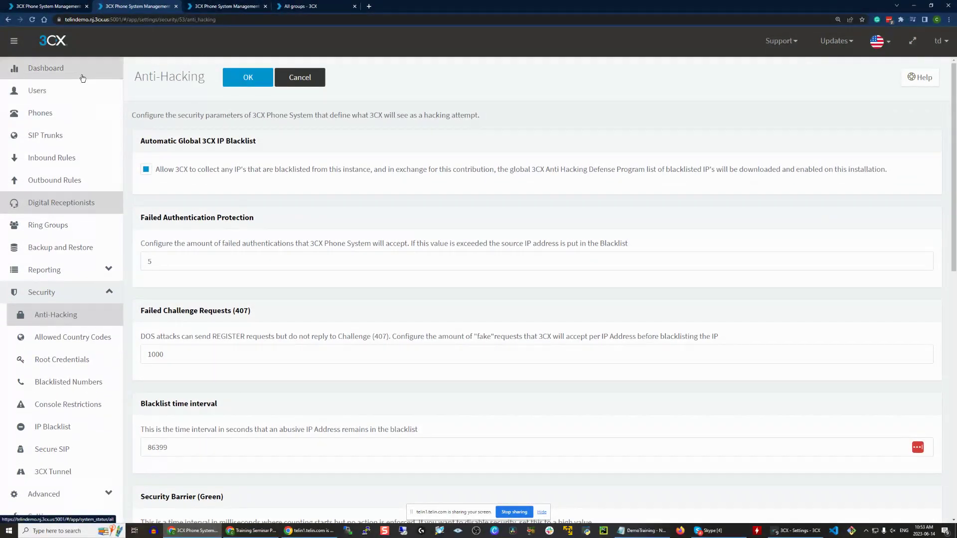
{"action": "left_click", "coordinate": [83, 79]}
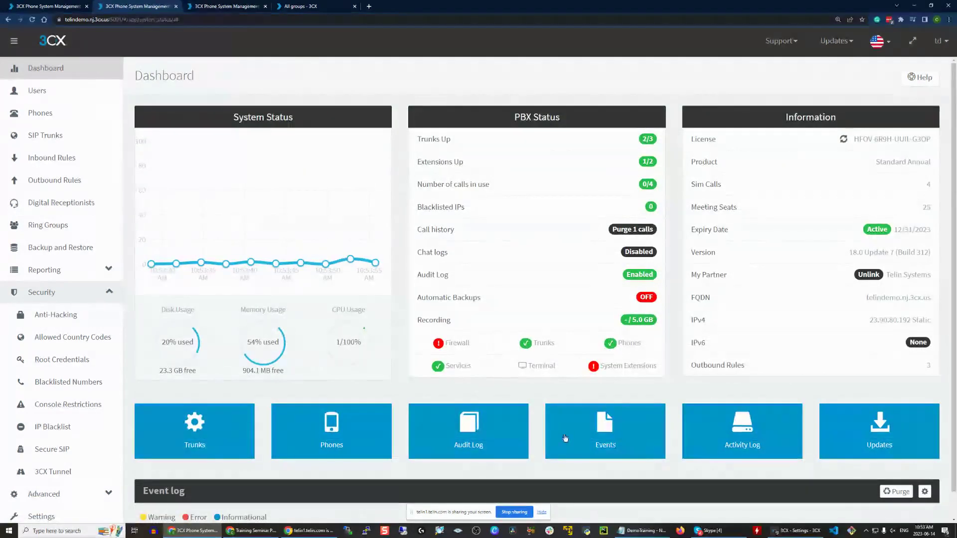
{"action": "key", "text": "F11"}
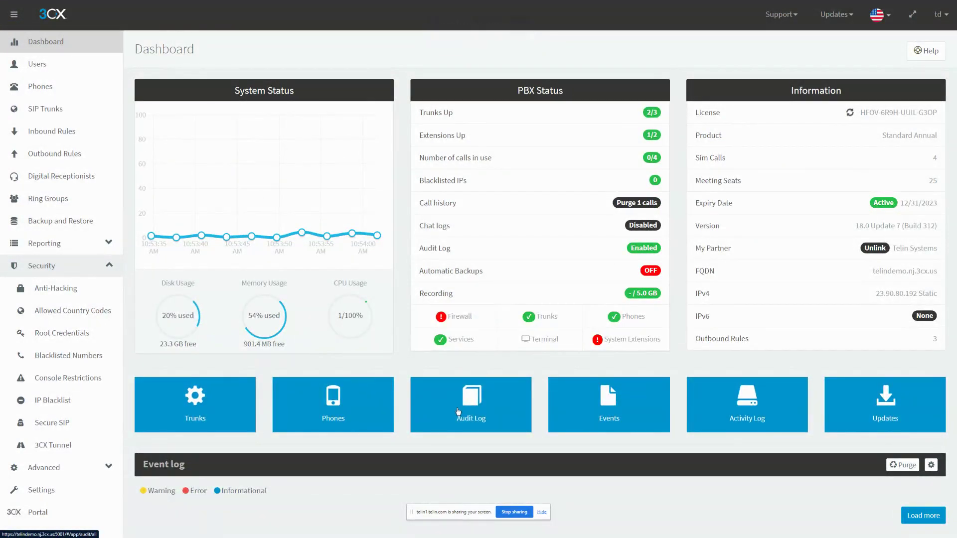
{"action": "left_click", "coordinate": [553, 409]}
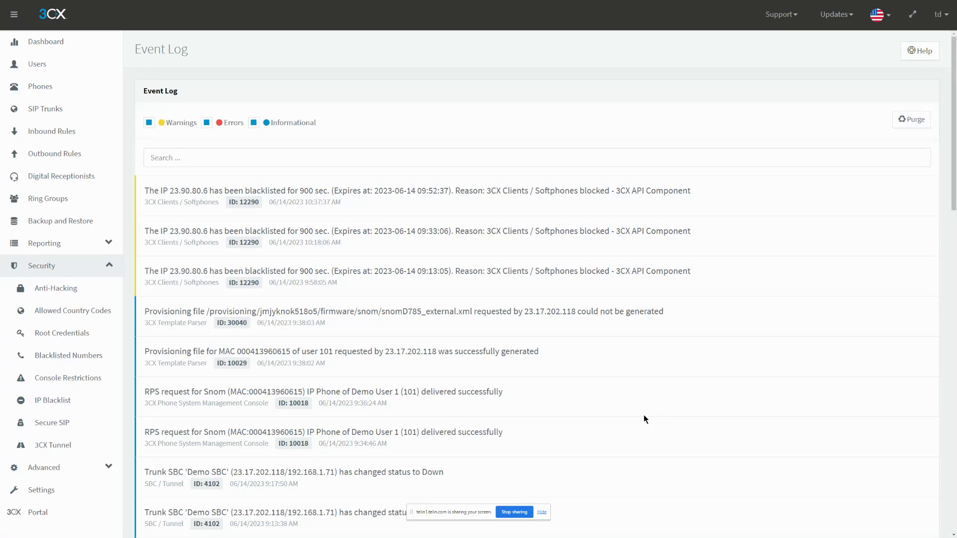
{"action": "left_click_drag", "start_coordinate": [260, 191], "coordinate": [219, 202]}
{"action": "left_click", "coordinate": [613, 207]}
{"action": "left_click_drag", "start_coordinate": [449, 191], "coordinate": [778, 203]}
{"action": "left_click", "coordinate": [778, 203]}
{"action": "left_click", "coordinate": [254, 122]}
{"action": "left_click", "coordinate": [207, 123]}
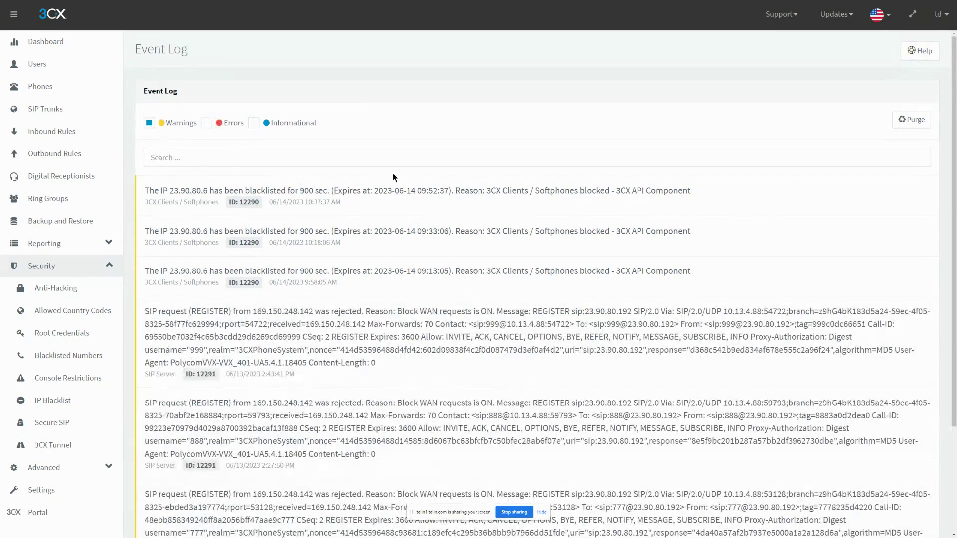
{"action": "left_click", "coordinate": [148, 123]}
{"action": "left_click", "coordinate": [206, 123]}
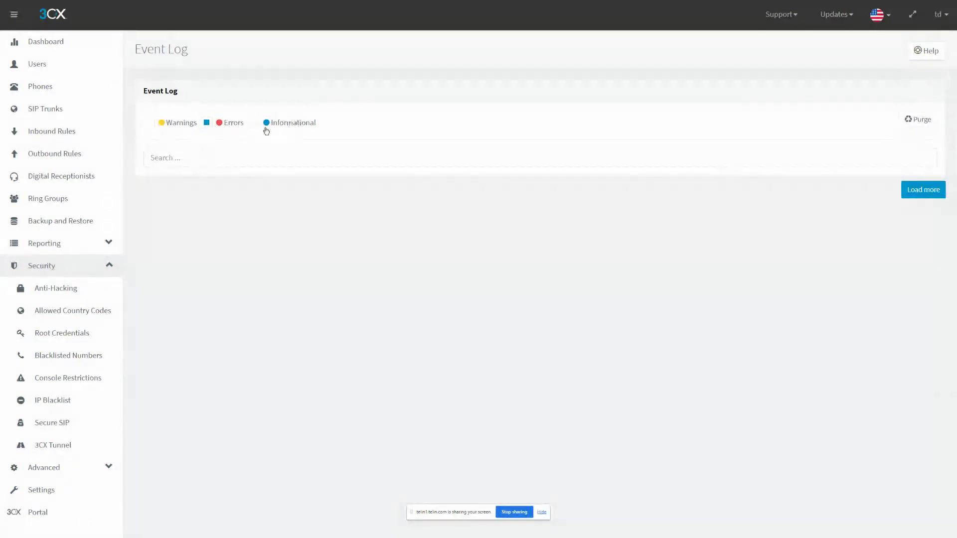
{"action": "left_click", "coordinate": [289, 128]}
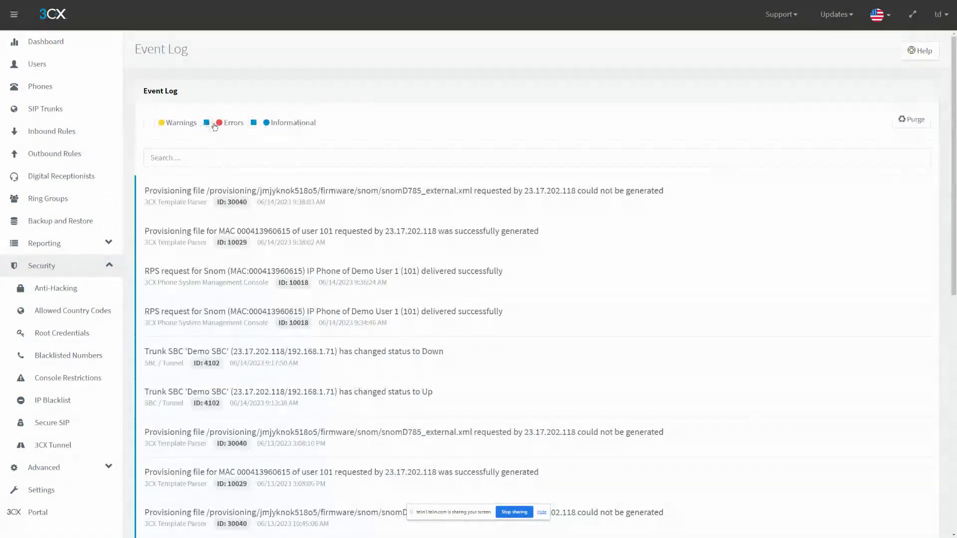
{"action": "left_click", "coordinate": [161, 125]}
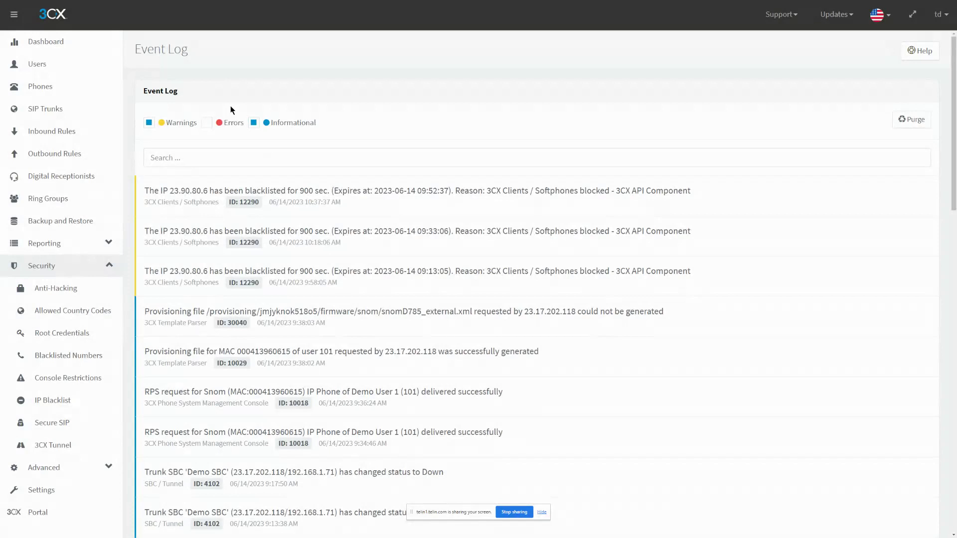
{"action": "mouse_move", "coordinate": [234, 1]}
{"action": "left_click", "coordinate": [45, 41]}
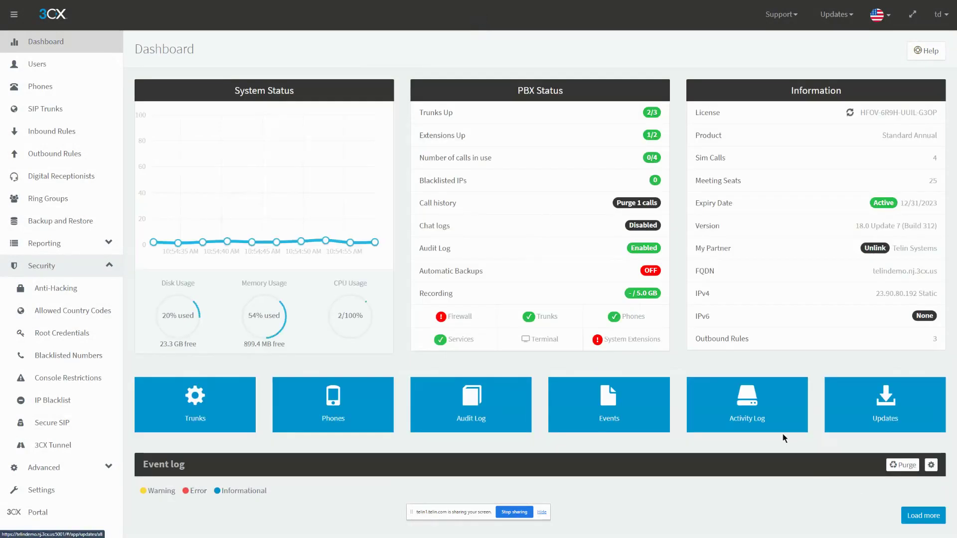
{"action": "left_click", "coordinate": [775, 423]}
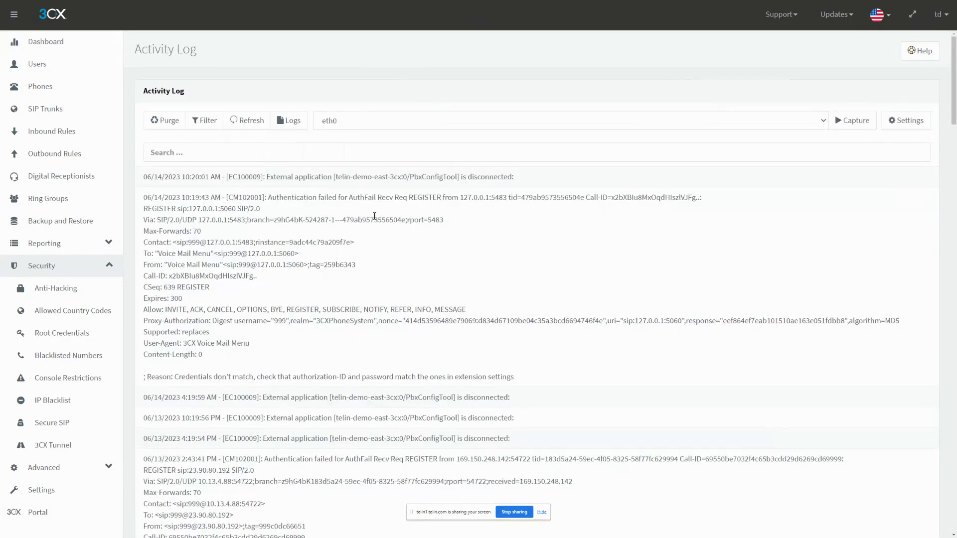
- From the Dashboard, open Activity Log, try the Off and Verbose logging levels, then cancel, keeping Low
{"action": "left_click", "coordinate": [46, 41]}
{"action": "left_click", "coordinate": [788, 421]}
{"action": "left_click", "coordinate": [905, 125]}
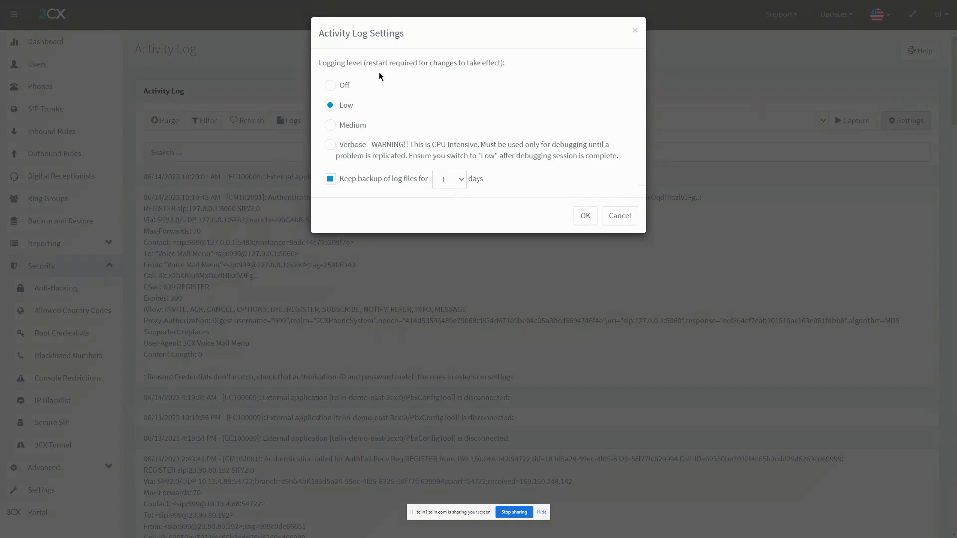
{"action": "left_click", "coordinate": [345, 86]}
{"action": "left_click", "coordinate": [352, 145]}
{"action": "left_click", "coordinate": [443, 153]}
{"action": "left_click", "coordinate": [449, 184]}
{"action": "left_click", "coordinate": [448, 184]}
{"action": "left_click", "coordinate": [618, 214]}
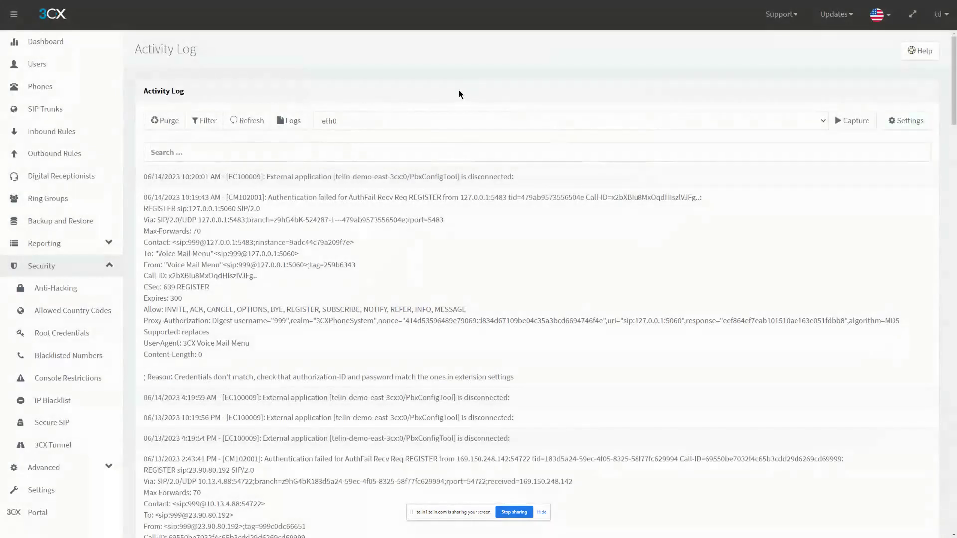
- Run and stop a network capture on eth0, then dismiss the download notice
{"action": "left_click", "coordinate": [382, 123]}
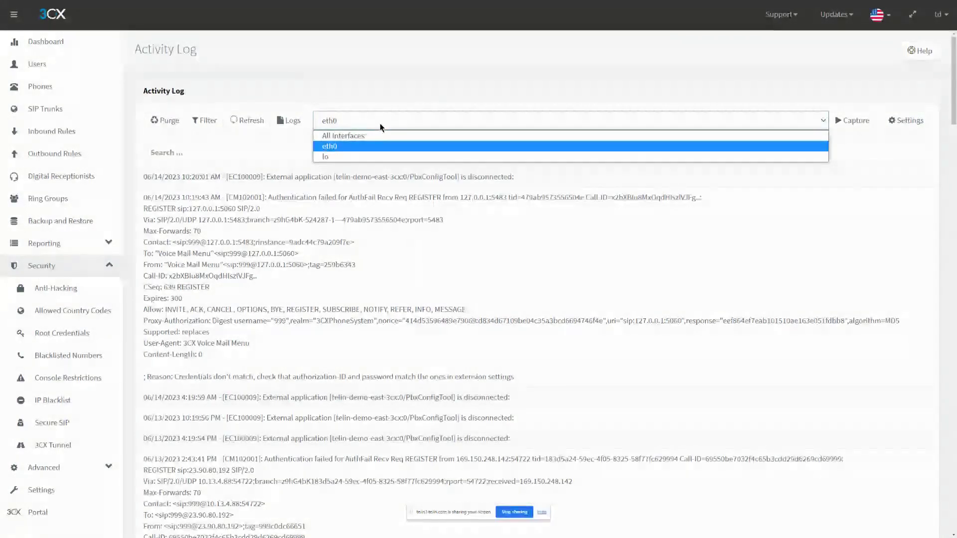
{"action": "left_click", "coordinate": [379, 124]}
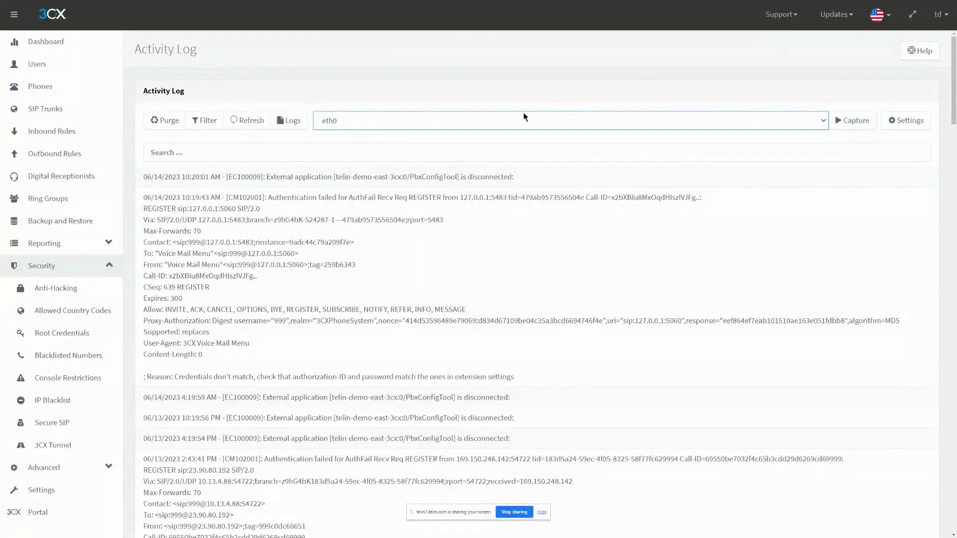
{"action": "left_click", "coordinate": [469, 125]}
{"action": "left_click", "coordinate": [469, 125]}
{"action": "left_click", "coordinate": [844, 119]}
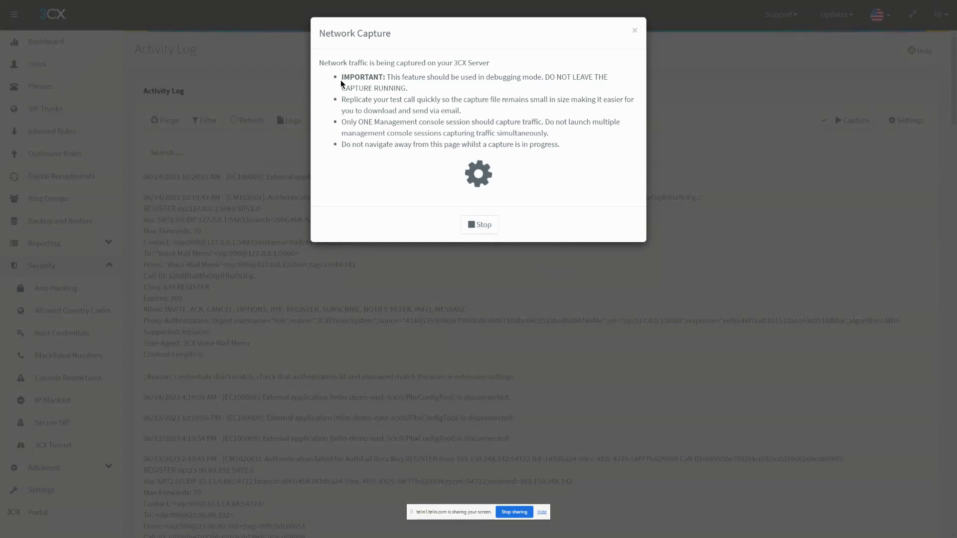
{"action": "left_click", "coordinate": [484, 225]}
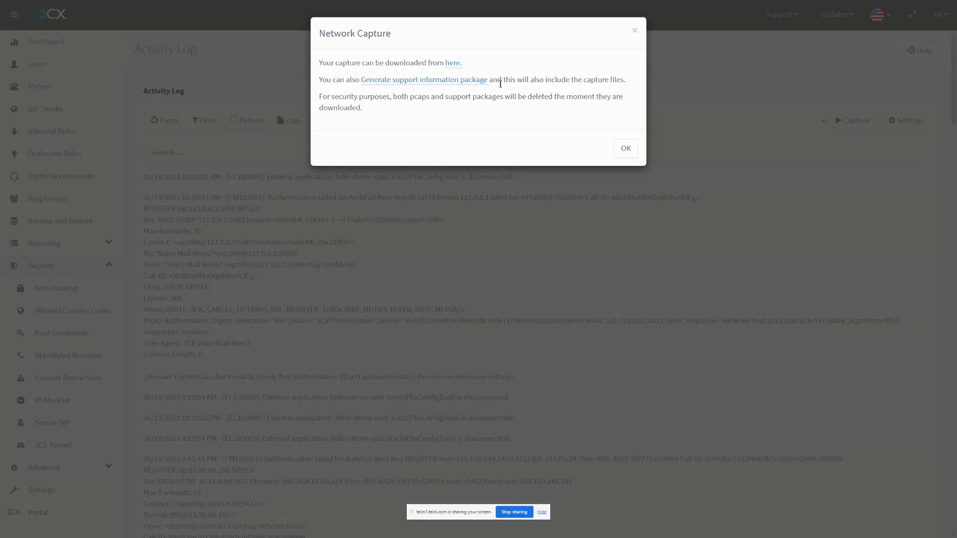
{"action": "left_click", "coordinate": [627, 149]}
- Run a second brief eth0 capture, dismiss its notice, and open the Log files page
{"action": "left_click_drag", "start_coordinate": [436, 198], "coordinate": [619, 212]}
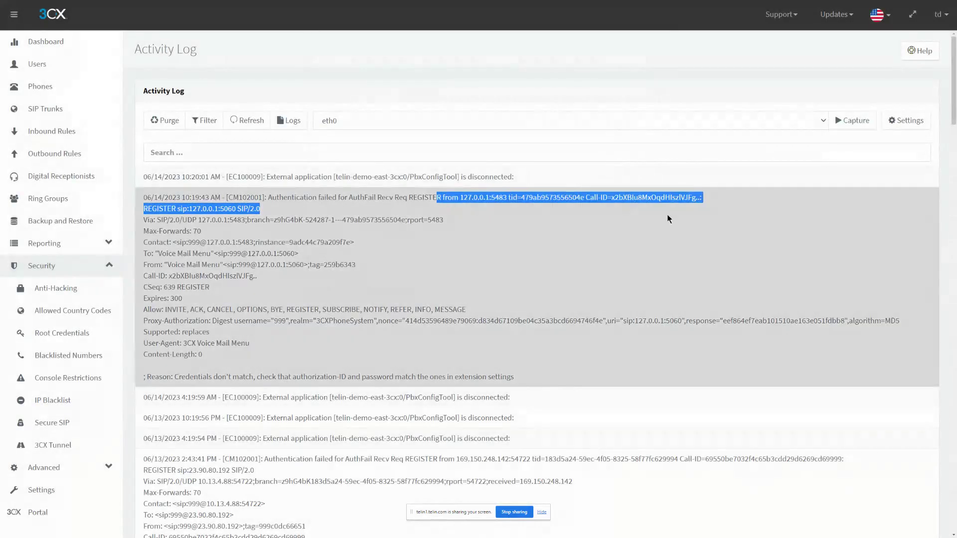
{"action": "left_click", "coordinate": [674, 92]}
{"action": "left_click", "coordinate": [842, 122]}
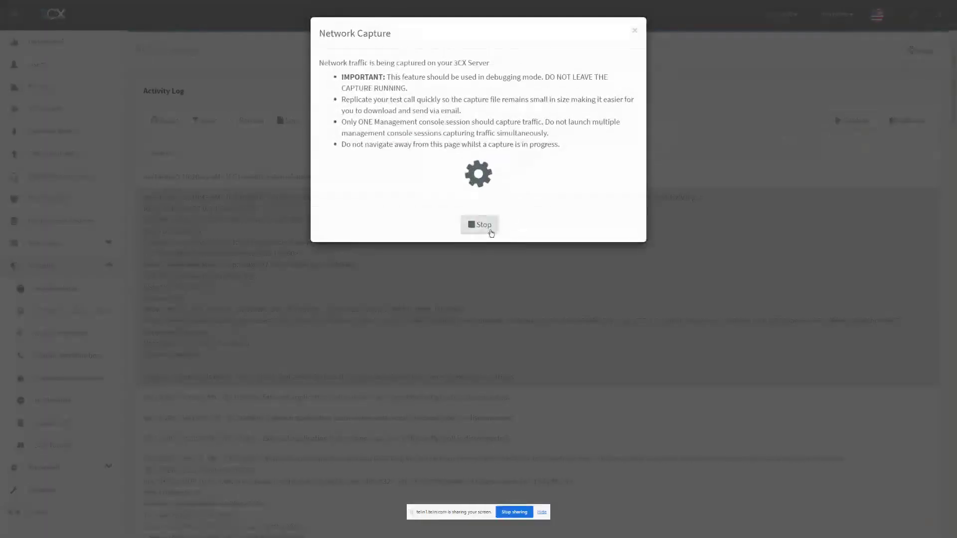
{"action": "left_click", "coordinate": [483, 225]}
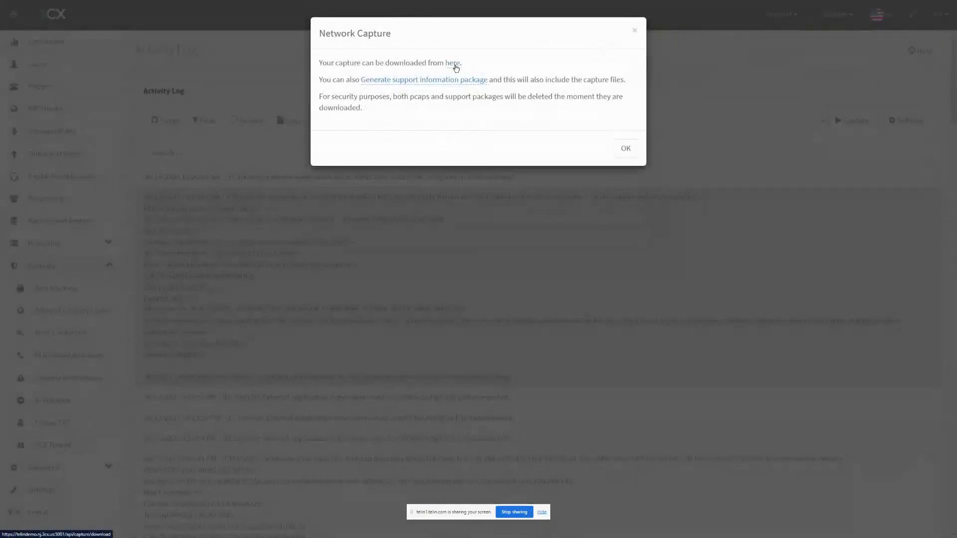
{"action": "left_click", "coordinate": [625, 149]}
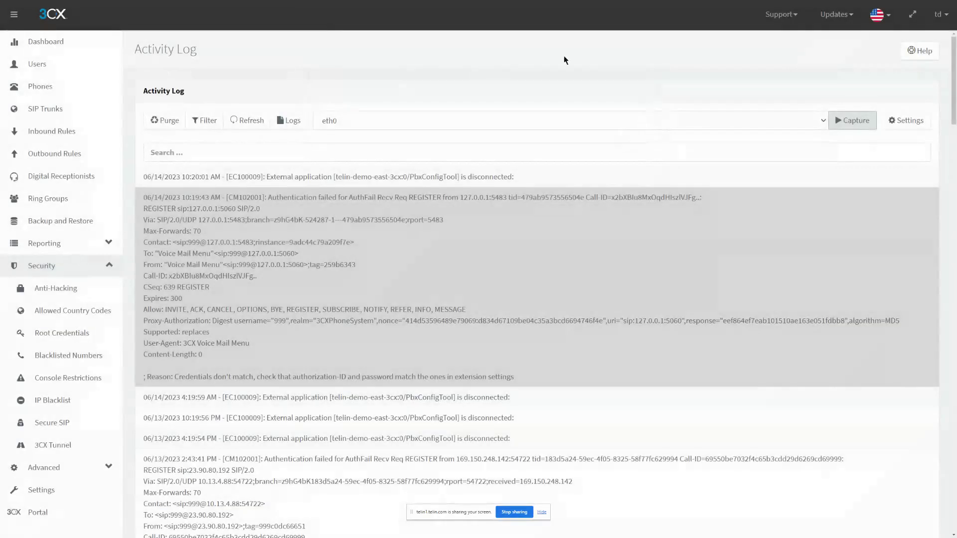
{"action": "left_click", "coordinate": [369, 122]}
{"action": "left_click", "coordinate": [370, 87]}
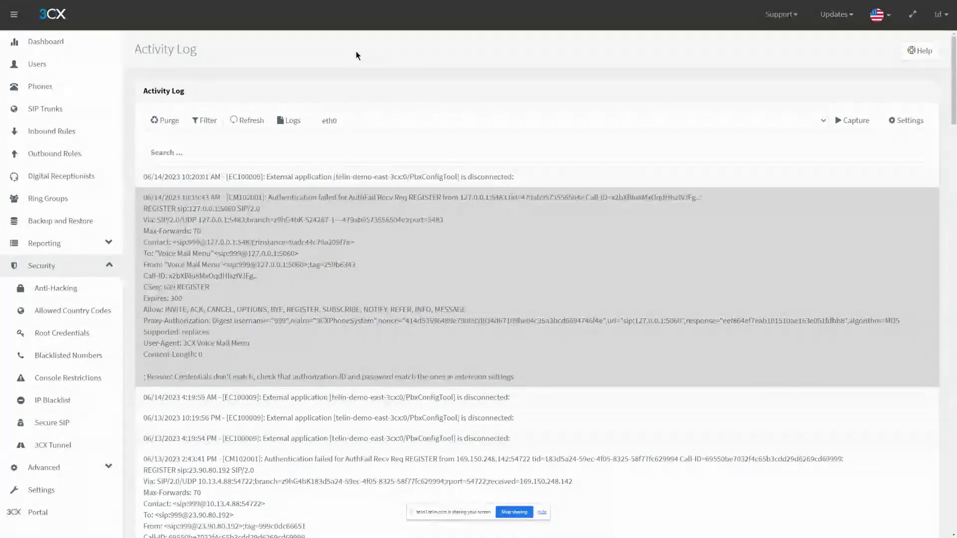
{"action": "left_click", "coordinate": [290, 121]}
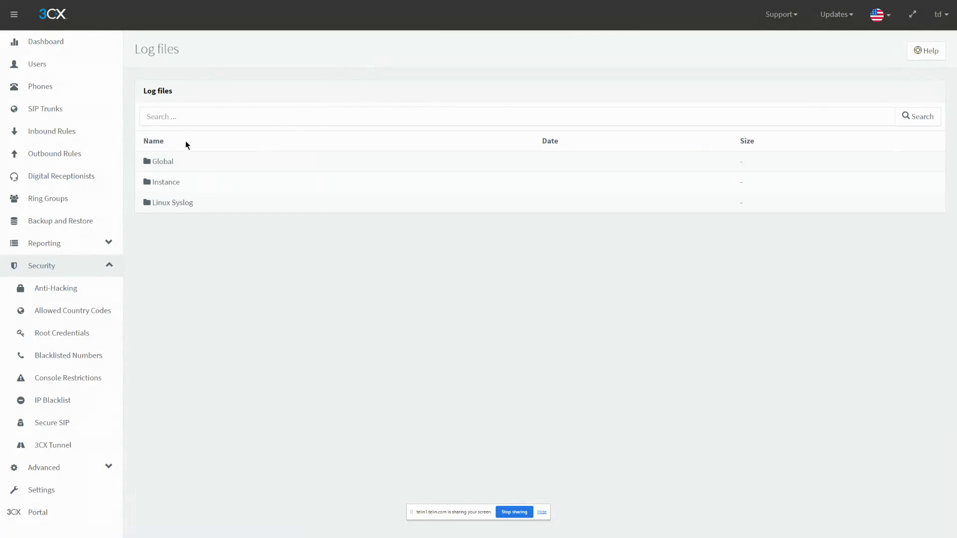
- Open the Instance log folder to view its files, including dump.pcap, then return to the Dashboard
{"action": "left_click", "coordinate": [171, 182]}
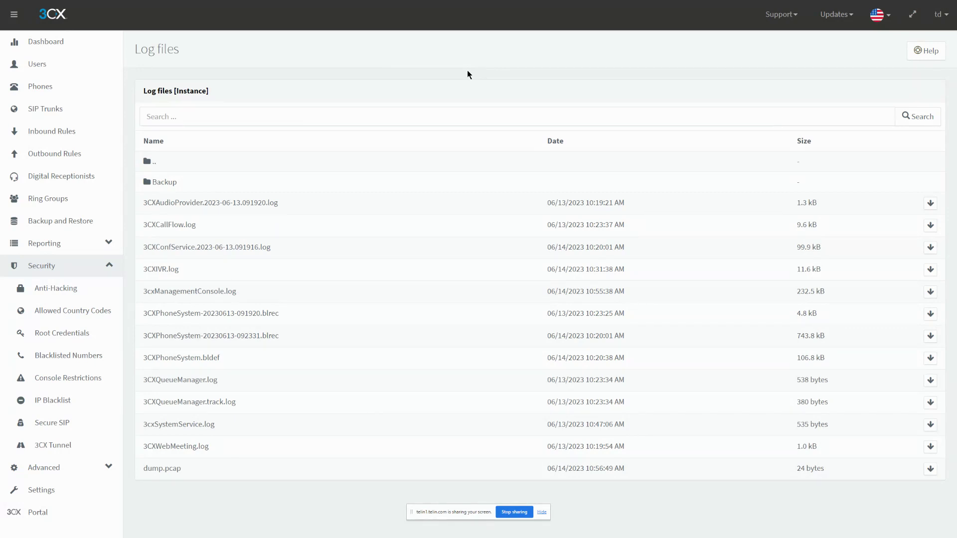
{"action": "left_click_drag", "start_coordinate": [143, 91], "coordinate": [169, 91]}
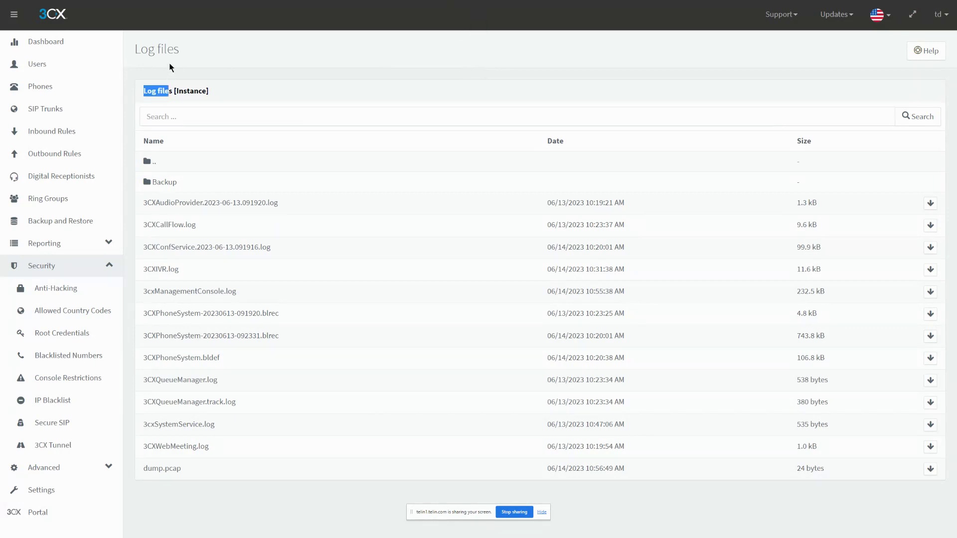
{"action": "left_click", "coordinate": [114, 42]}
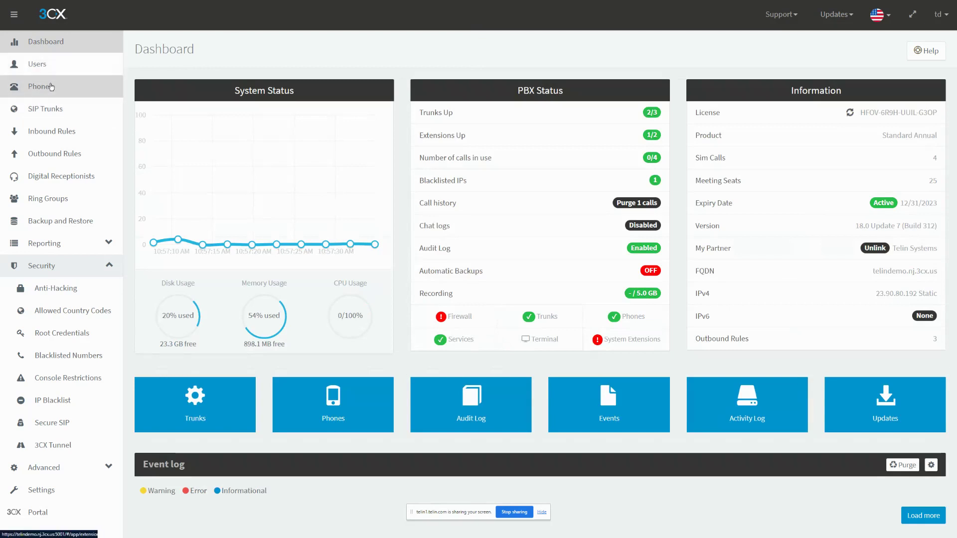
{"action": "left_click", "coordinate": [45, 112]}
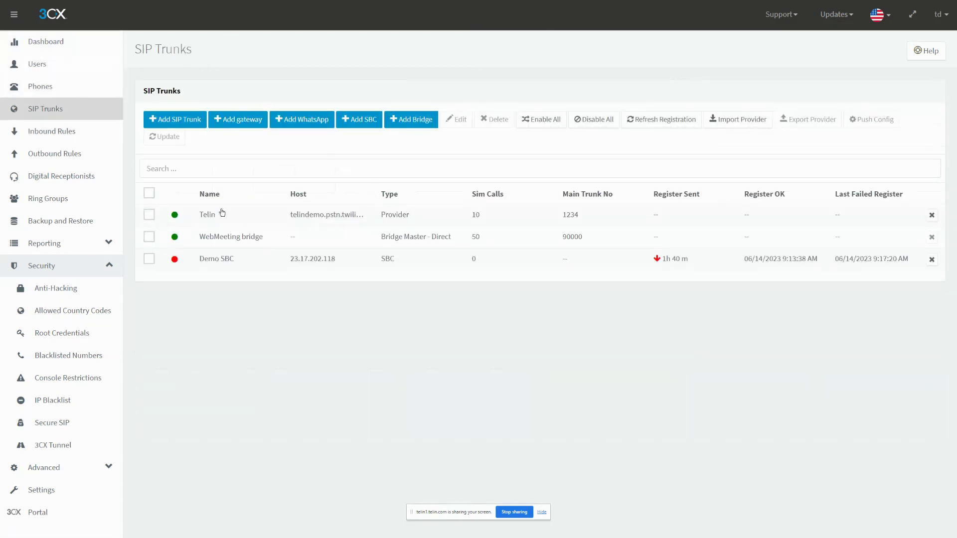
{"action": "double_click", "coordinate": [219, 214]}
{"action": "left_click", "coordinate": [196, 98]}
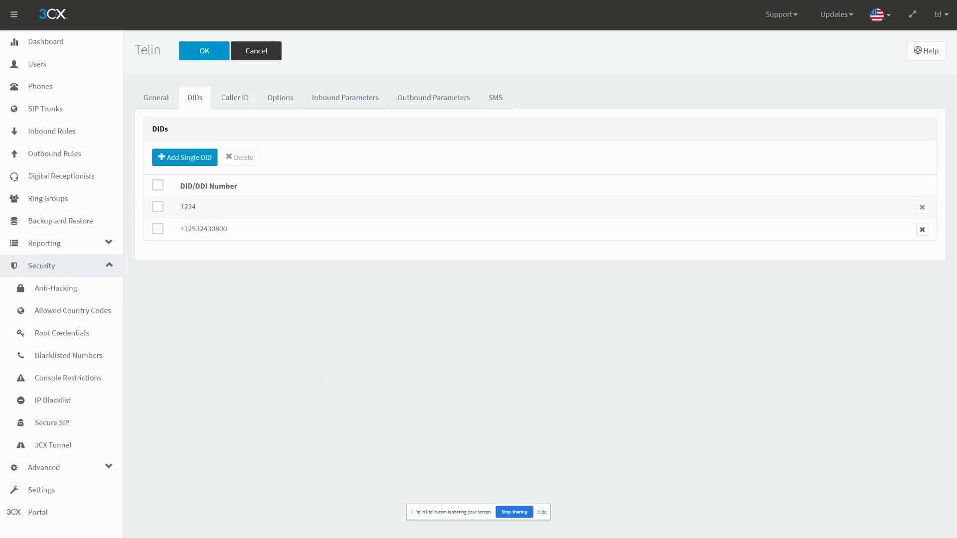
{"action": "left_click", "coordinate": [96, 133]}
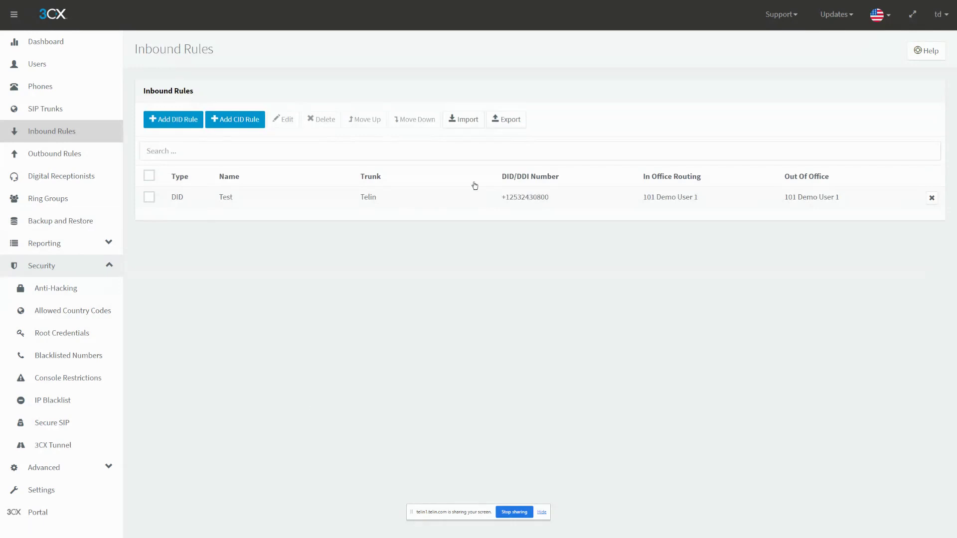
{"action": "left_click", "coordinate": [95, 44]}
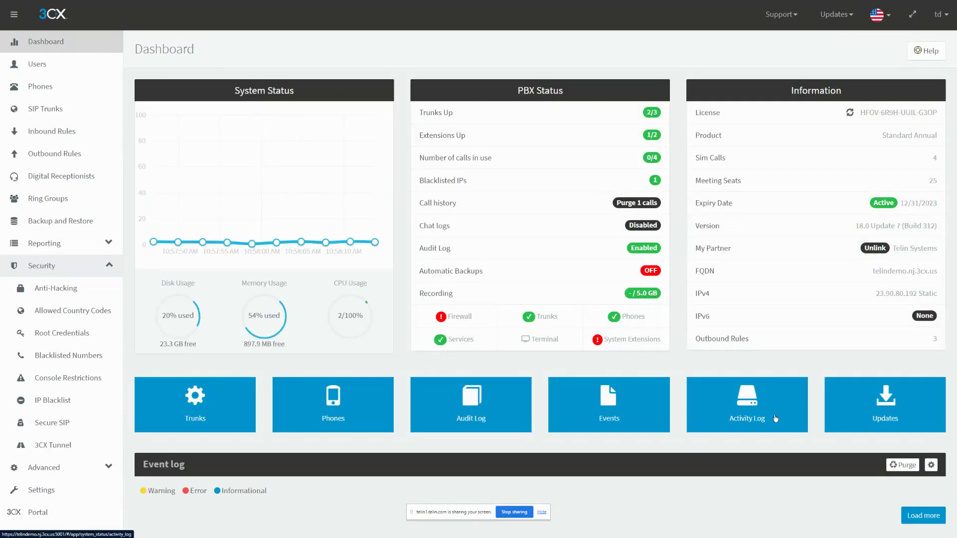
- Open the Activity Log and set the capture interface to All Interfaces
{"action": "left_click", "coordinate": [776, 418]}
{"action": "left_click", "coordinate": [399, 118]}
{"action": "left_click", "coordinate": [390, 135]}
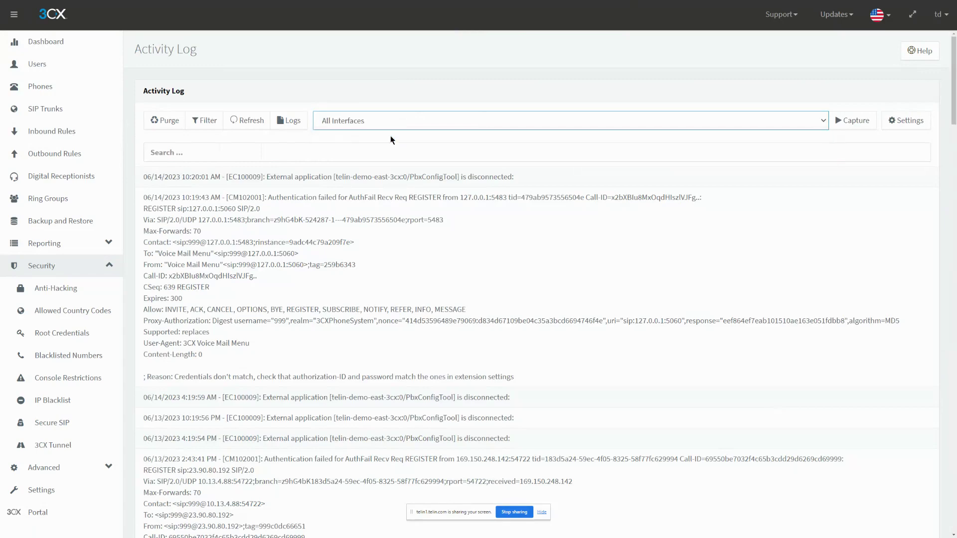
- Run and stop the capture, then download dump.pcap and open it in Wireshark
{"action": "left_click", "coordinate": [847, 122]}
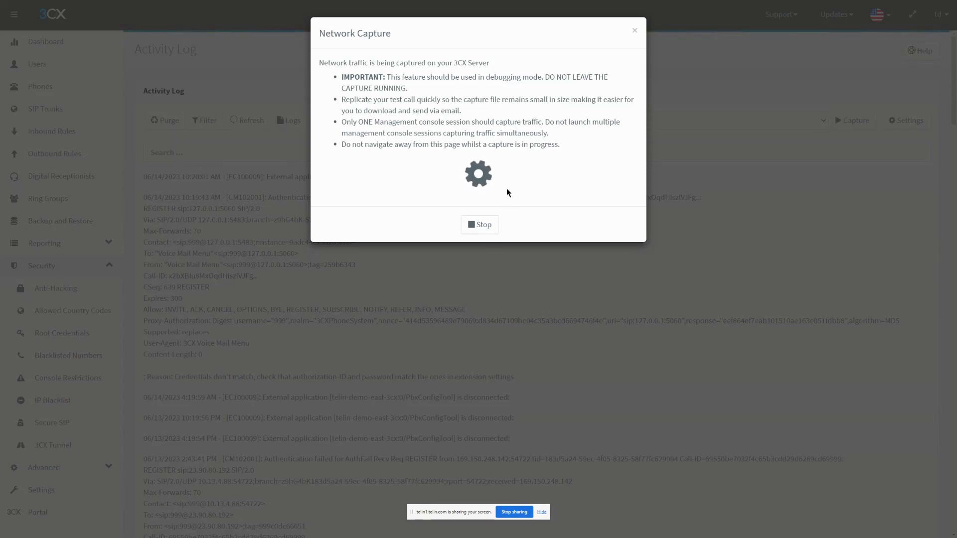
{"action": "left_click", "coordinate": [479, 225]}
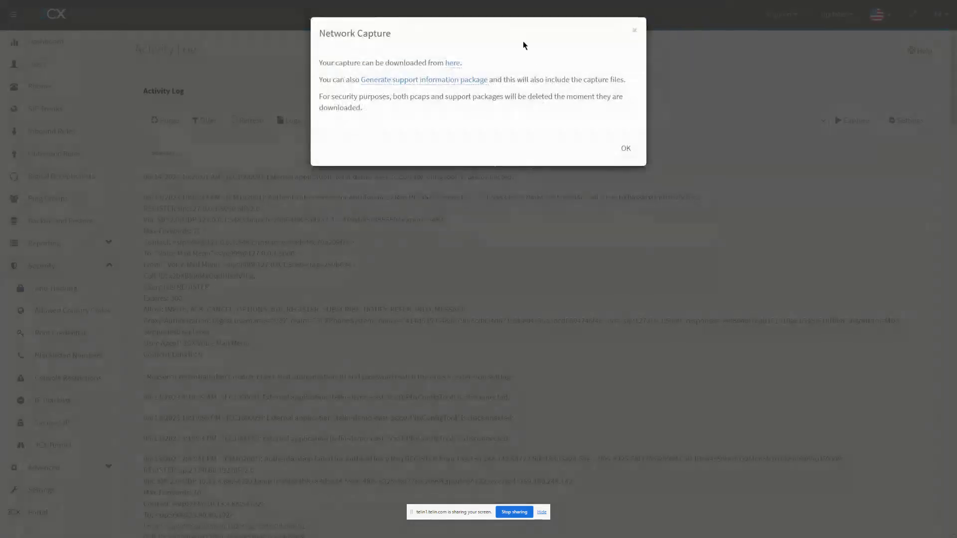
{"action": "left_click", "coordinate": [453, 64]}
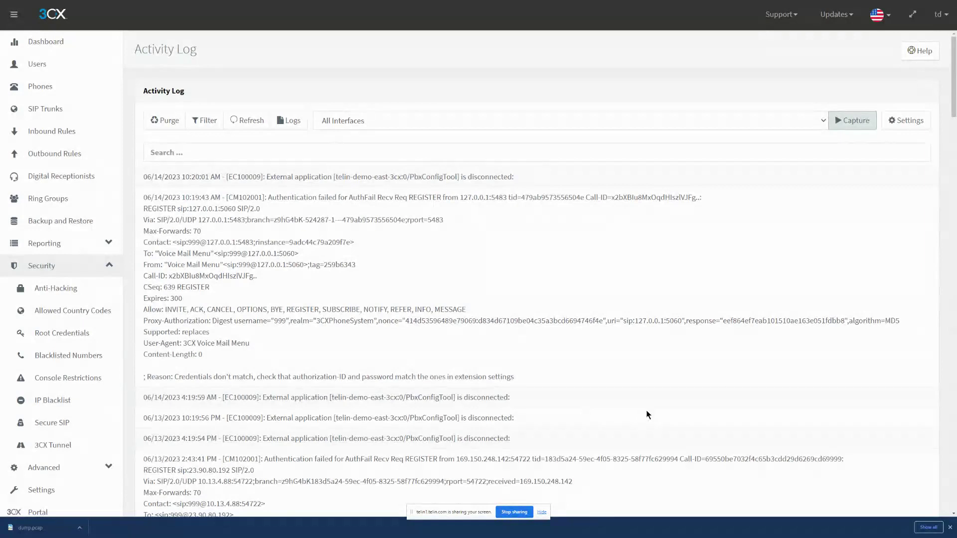
{"action": "left_click", "coordinate": [52, 532]}
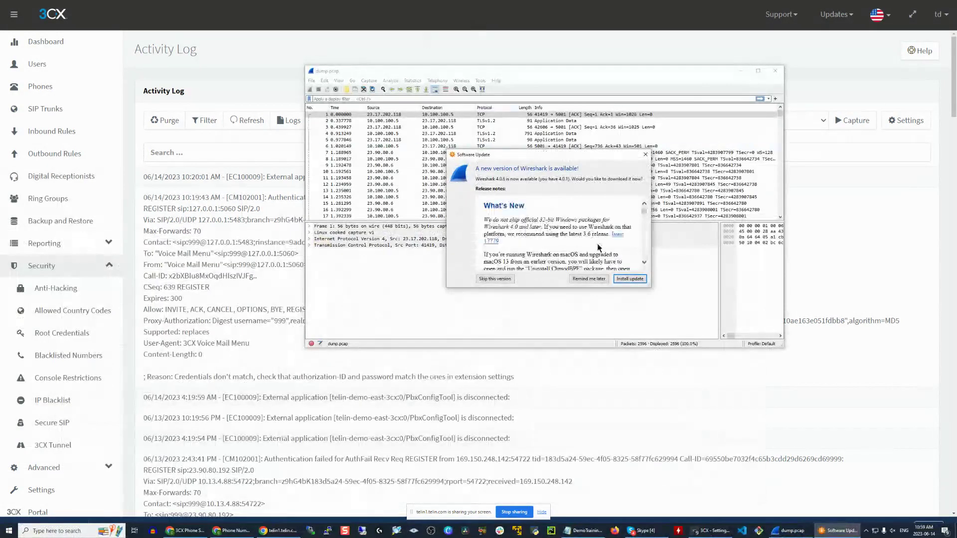
- Dismiss Wireshark's update prompt, maximize the dump.pcap window, and show the Telephony menu
{"action": "left_click", "coordinate": [645, 154]}
{"action": "left_click", "coordinate": [439, 82]}
{"action": "left_click", "coordinate": [441, 83]}
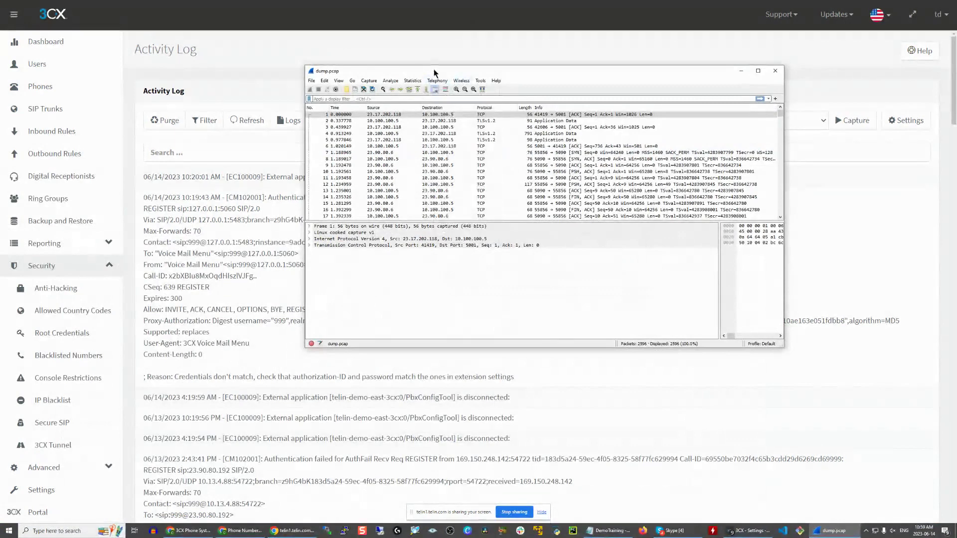
{"action": "left_click_drag", "start_coordinate": [434, 69], "coordinate": [256, 4]}
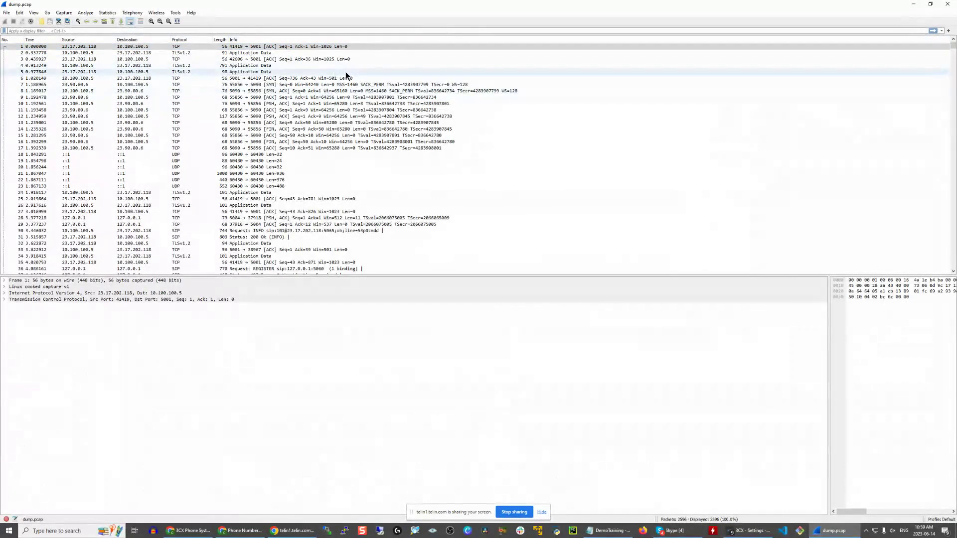
{"action": "left_click", "coordinate": [953, 49]}
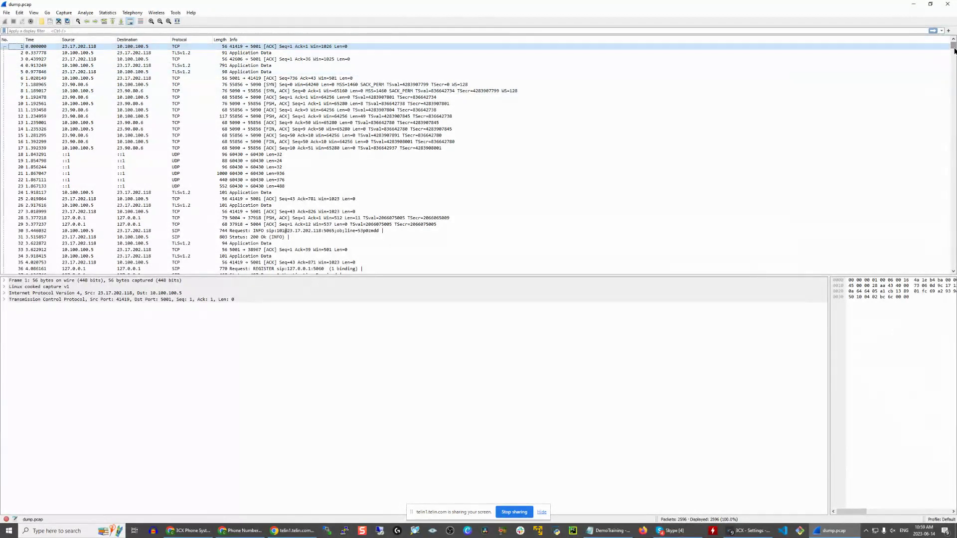
{"action": "left_click_drag", "start_coordinate": [952, 50], "coordinate": [940, 33]}
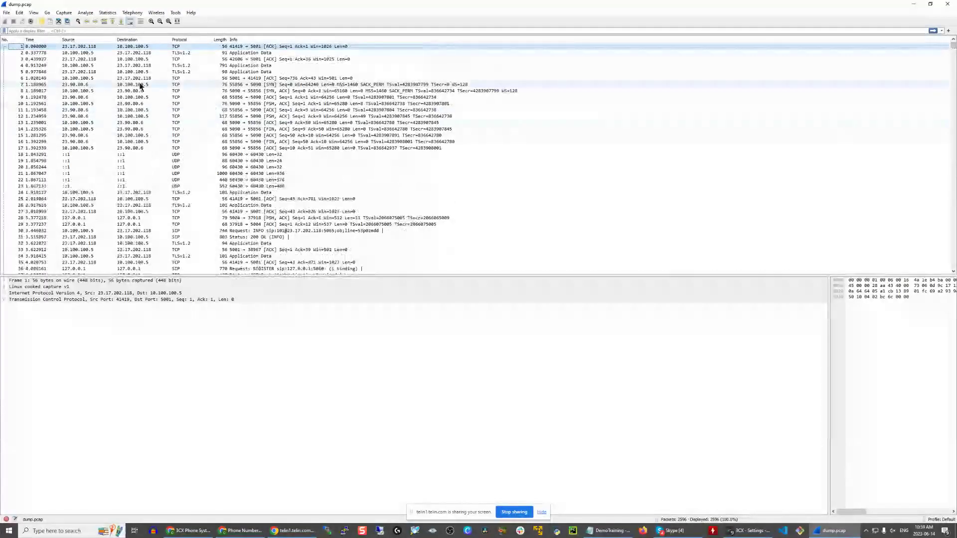
{"action": "left_click", "coordinate": [137, 12]}
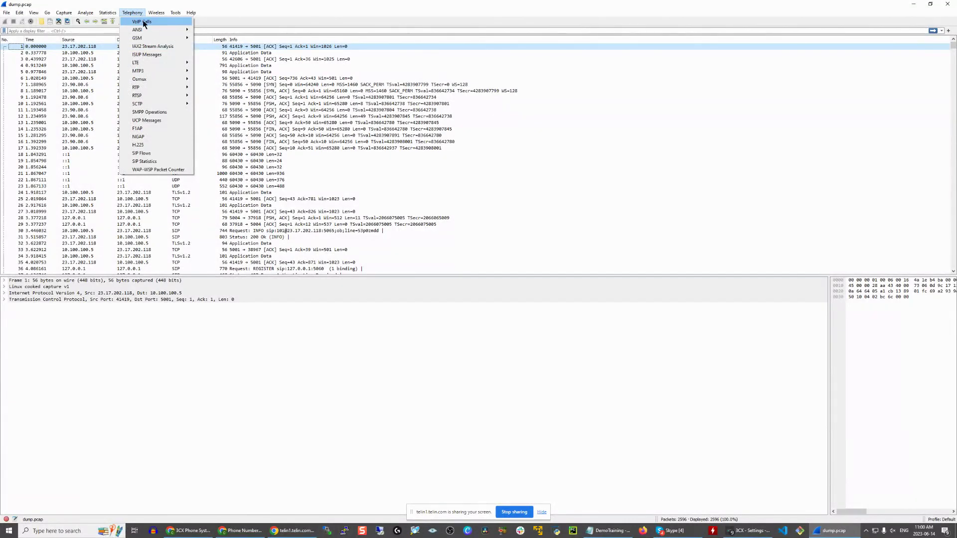
- Open Telephony > VoIP Calls, select the first of three SIP calls, and move the window up-left
{"action": "left_click", "coordinate": [152, 22]}
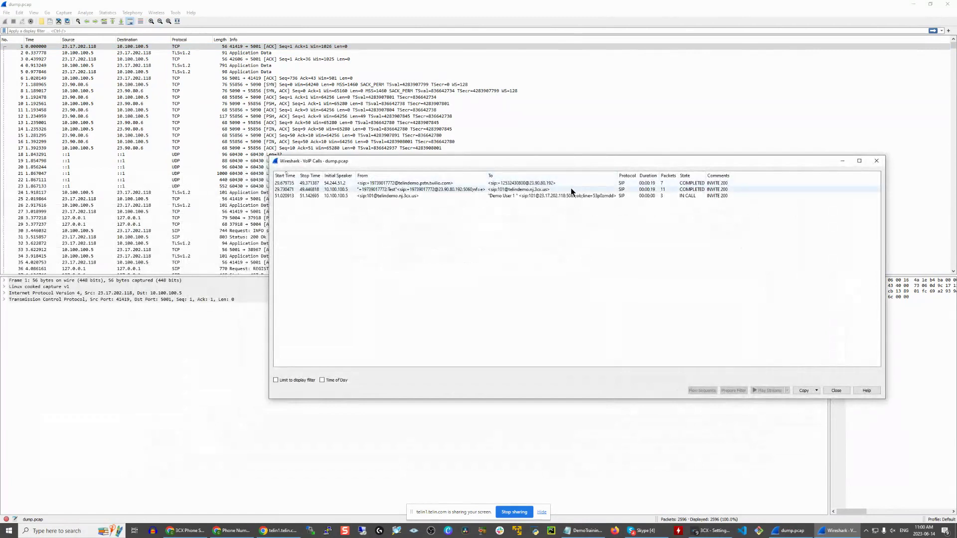
{"action": "left_click", "coordinate": [573, 184]}
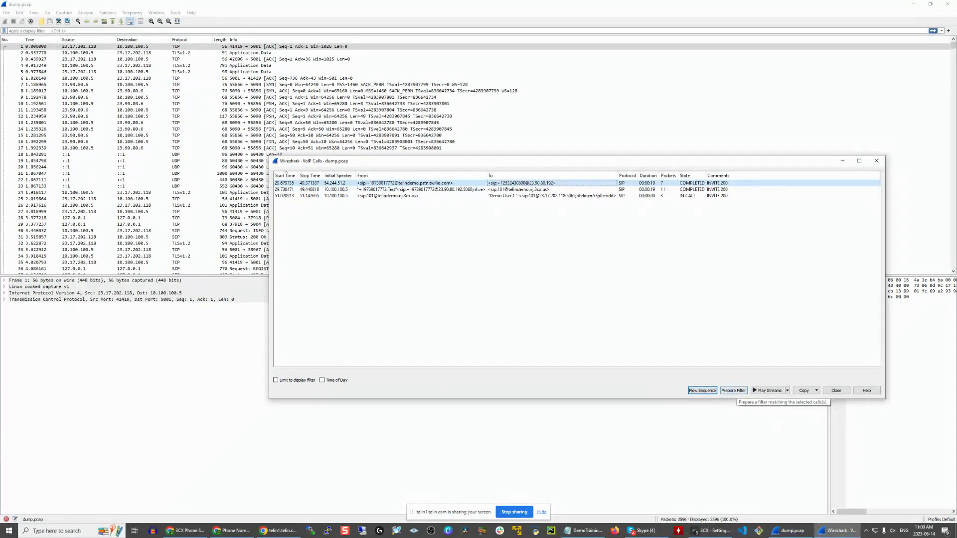
{"action": "left_click_drag", "start_coordinate": [444, 165], "coordinate": [351, 103]}
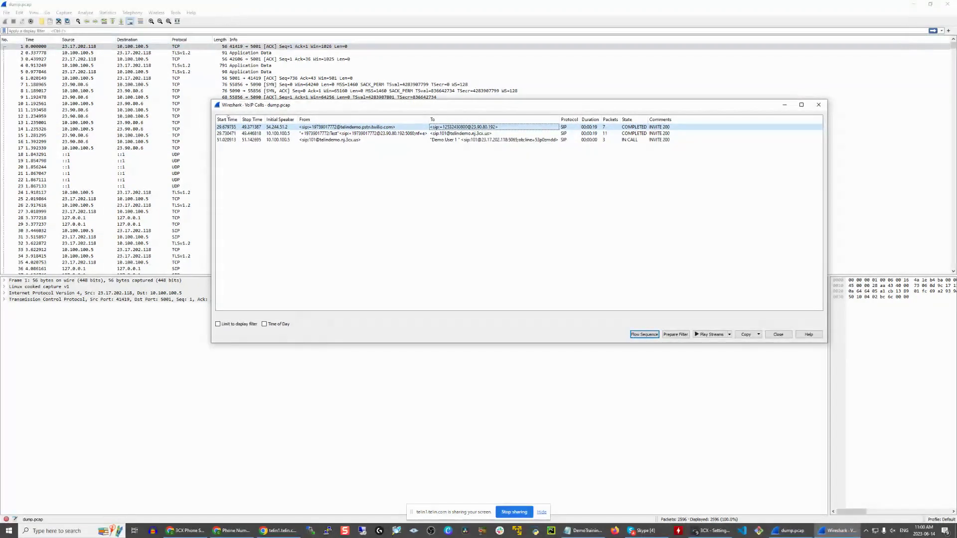
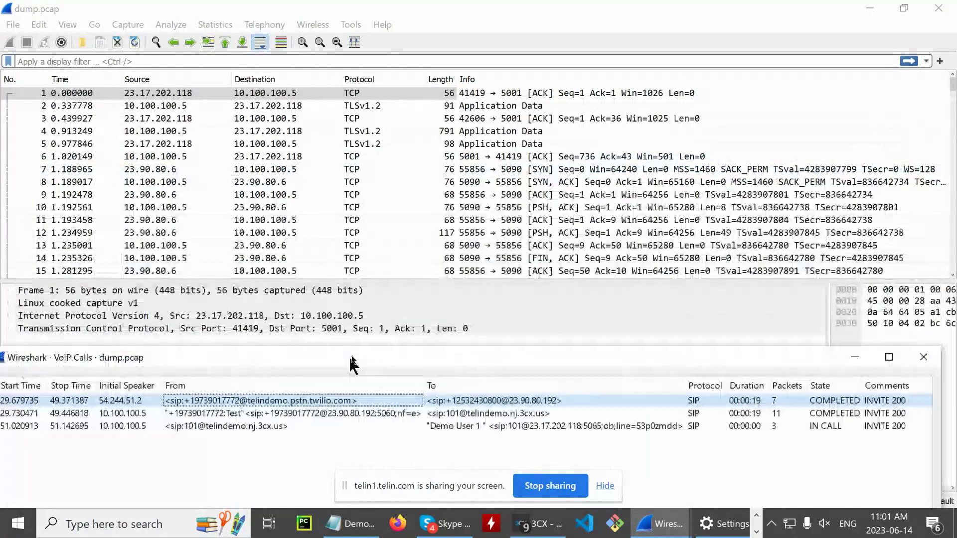
- Filter the capture to the first call from 54.244.51.2, showing 652 of 2596 packets
{"action": "left_click_drag", "start_coordinate": [183, 128], "coordinate": [150, 16]}
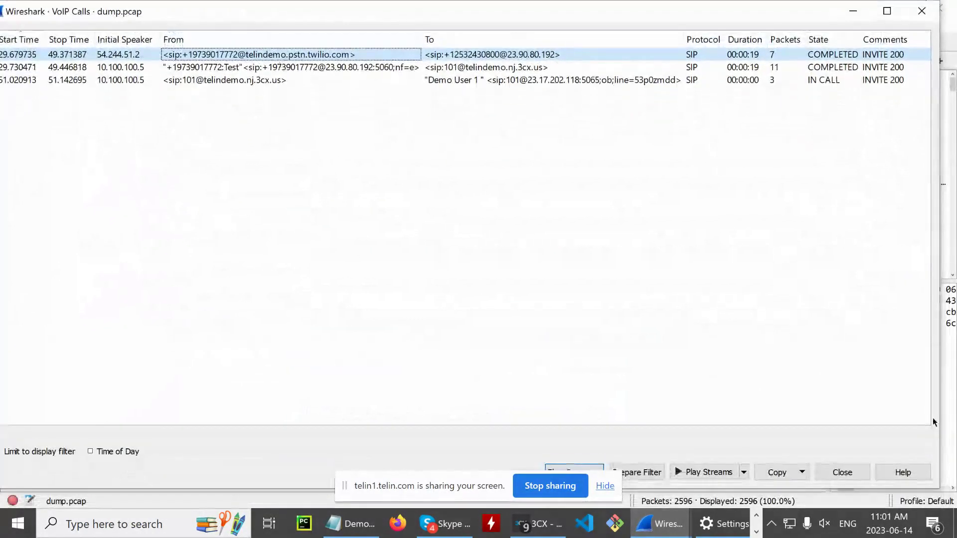
{"action": "left_click", "coordinate": [605, 485]}
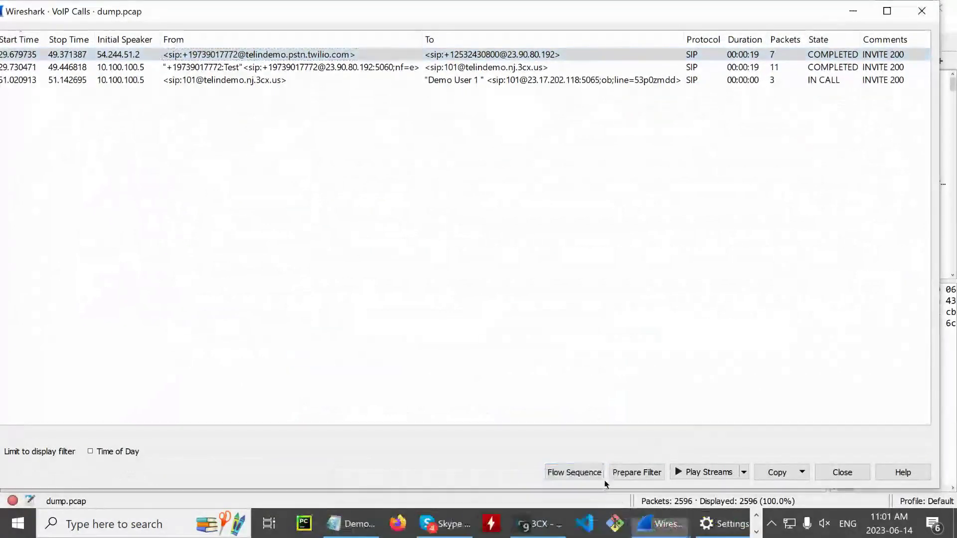
{"action": "left_click", "coordinate": [686, 253]}
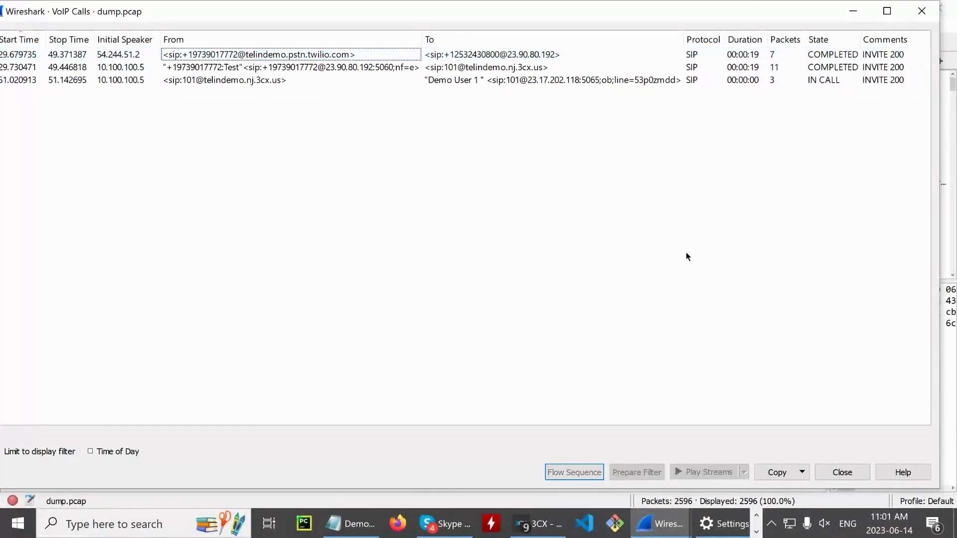
{"action": "left_click", "coordinate": [300, 55]}
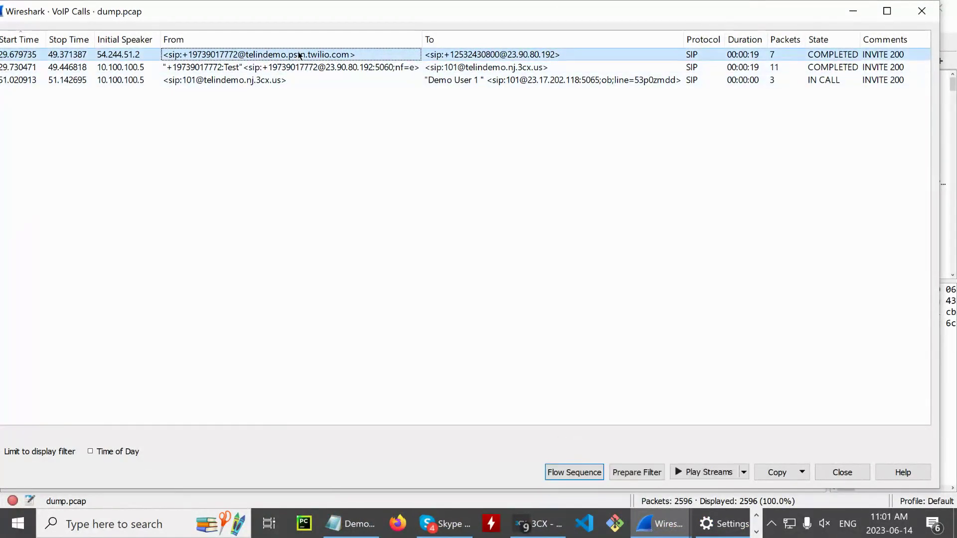
{"action": "left_click", "coordinate": [634, 473]}
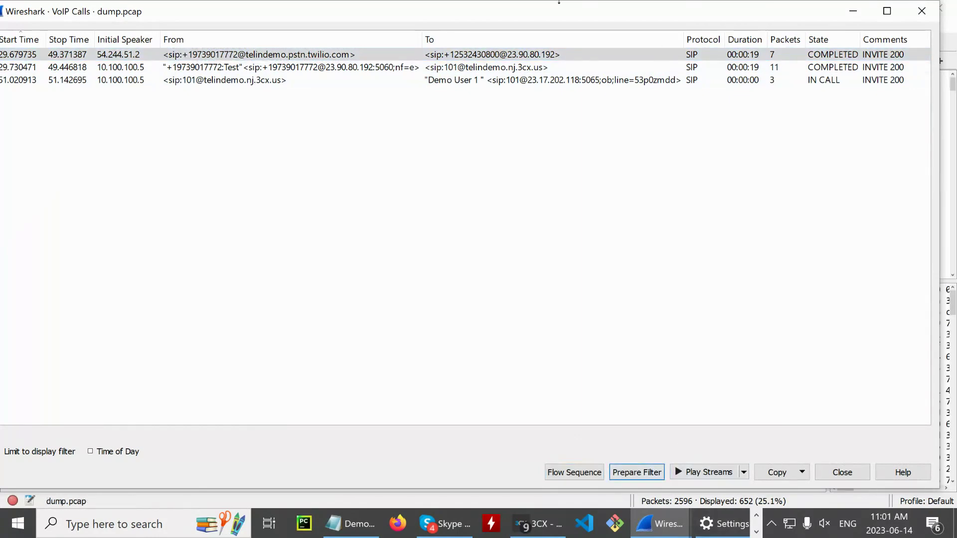
{"action": "left_click_drag", "start_coordinate": [448, 11], "coordinate": [469, 255]}
- Select INVITE packet 406 and review its time, source, destination, protocol and info columns
{"action": "left_click", "coordinate": [512, 93]}
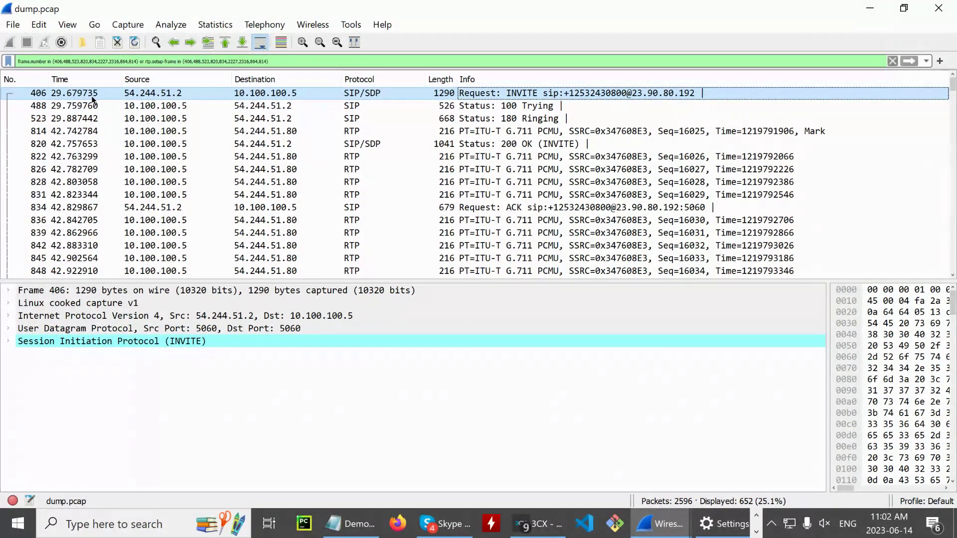
{"action": "left_click", "coordinate": [92, 98]}
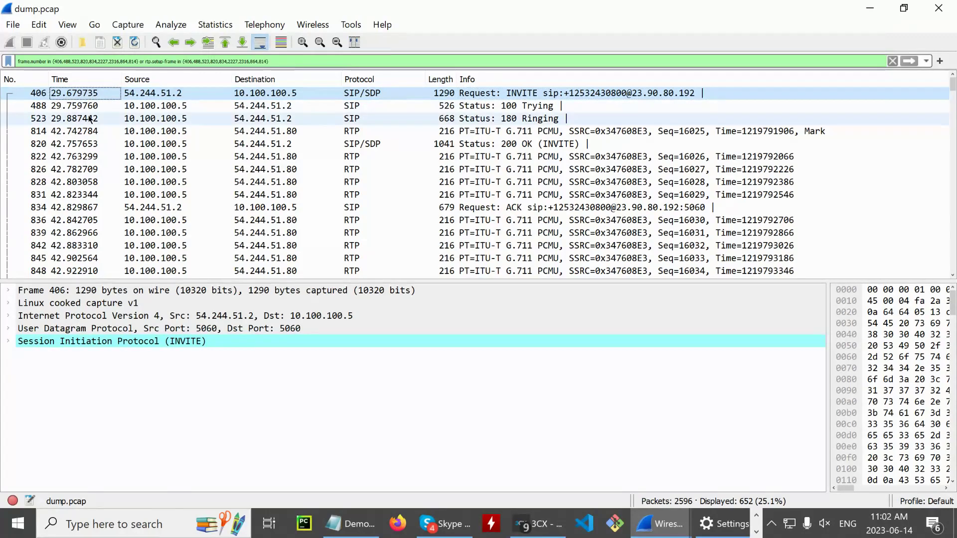
{"action": "left_click", "coordinate": [160, 93]}
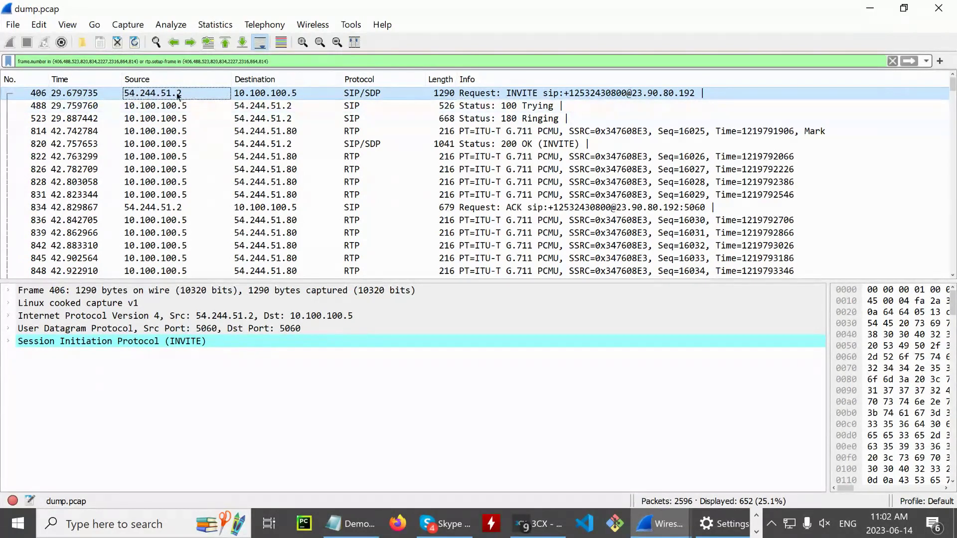
{"action": "left_click", "coordinate": [260, 80]}
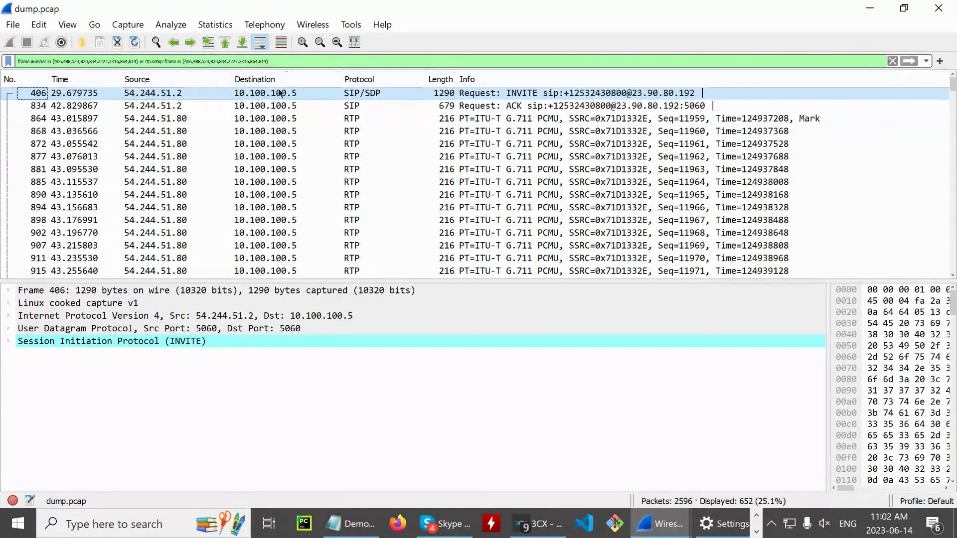
{"action": "left_click", "coordinate": [74, 79]}
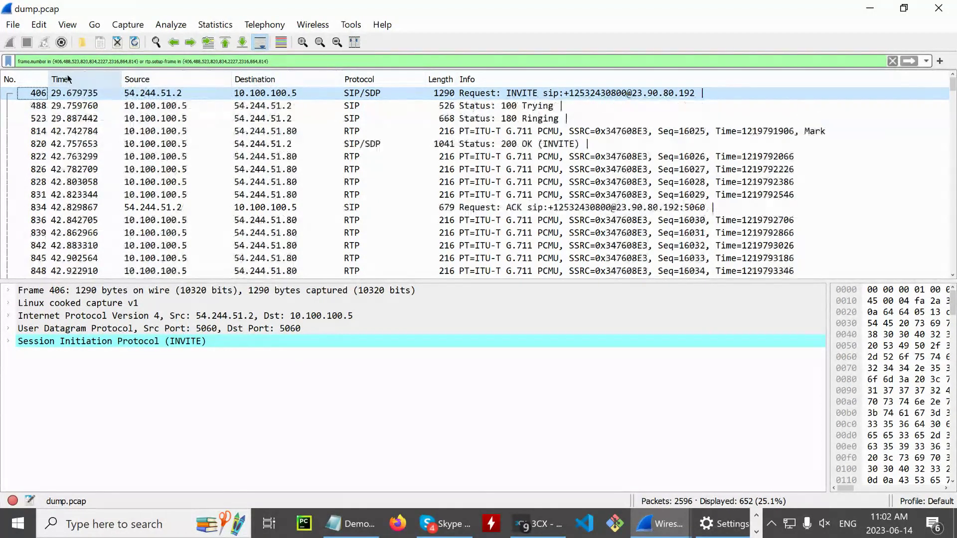
{"action": "left_click", "coordinate": [277, 94]}
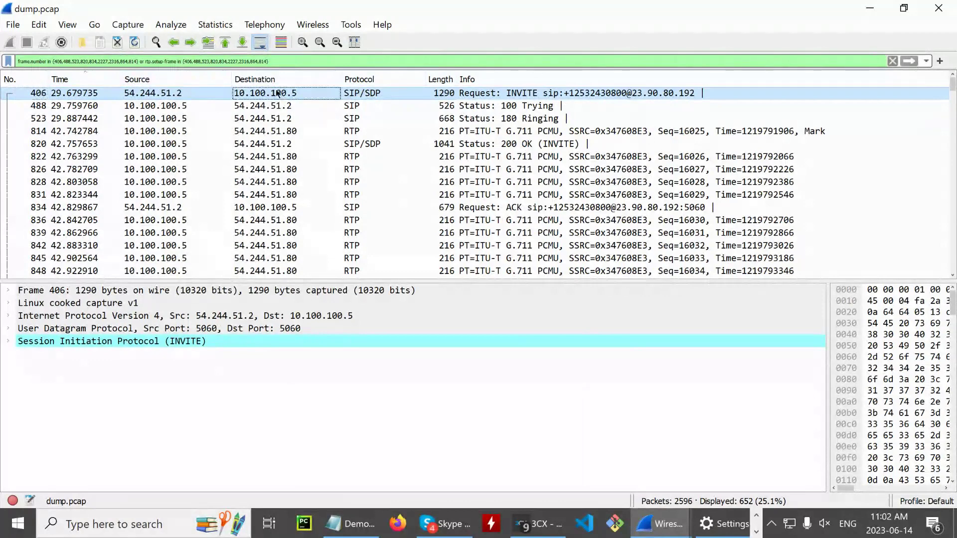
{"action": "left_click", "coordinate": [385, 93]}
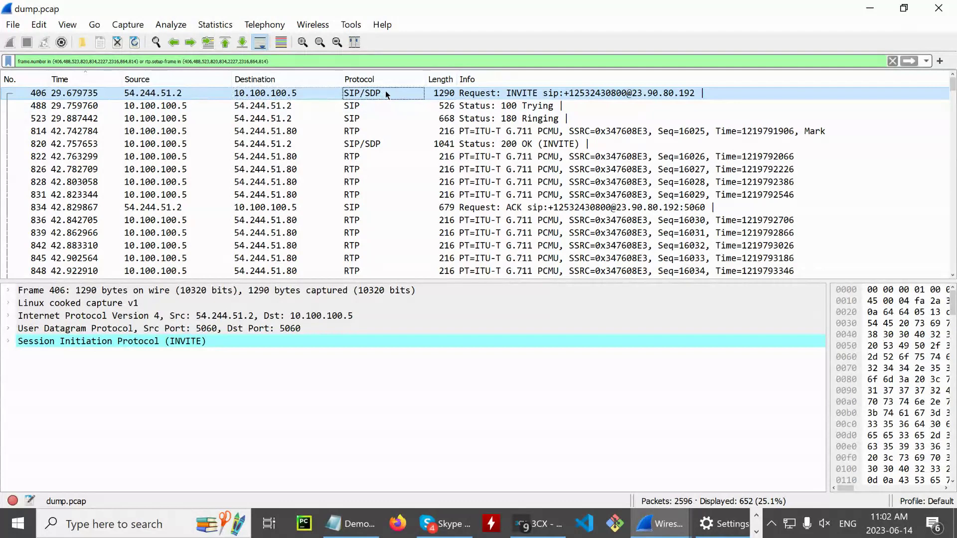
{"action": "left_click", "coordinate": [524, 93]}
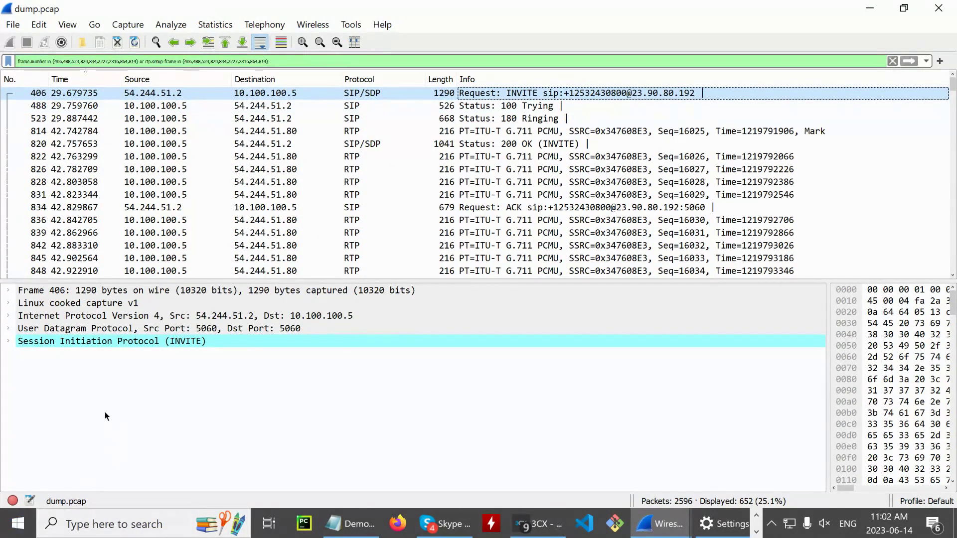
- Expand Session Initiation Protocol > Message Header, then bring the VoIP Calls window forward
{"action": "left_click", "coordinate": [8, 341]}
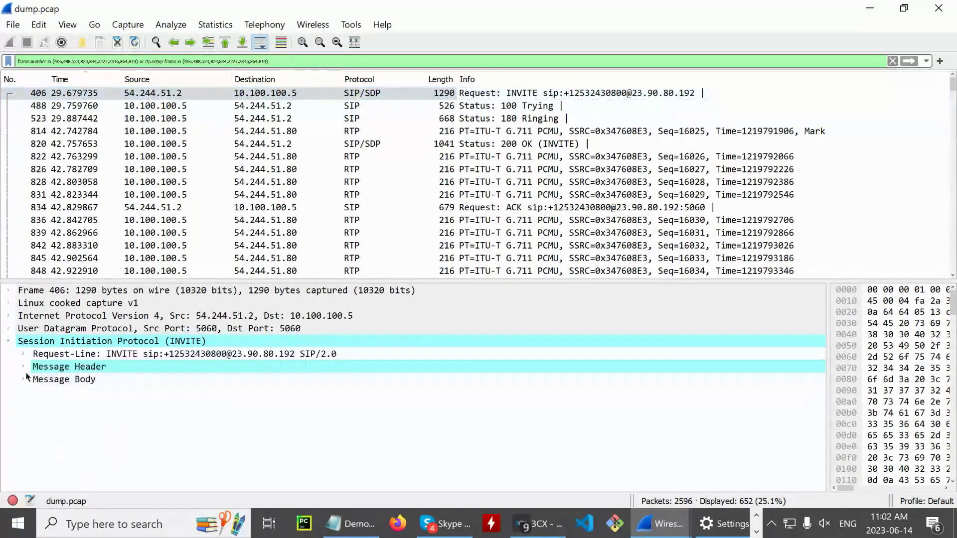
{"action": "left_click", "coordinate": [22, 367]}
{"action": "left_click", "coordinate": [264, 24]}
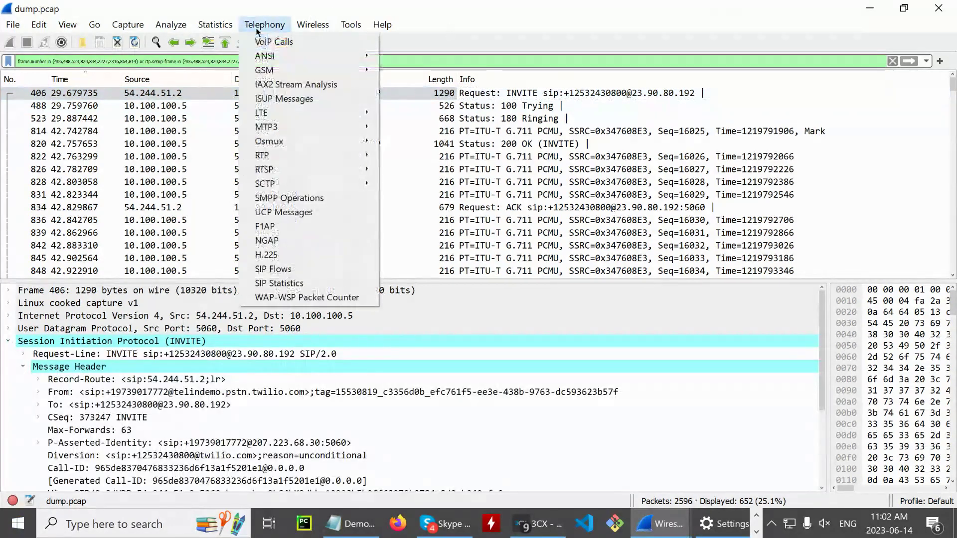
{"action": "left_click", "coordinate": [258, 31]}
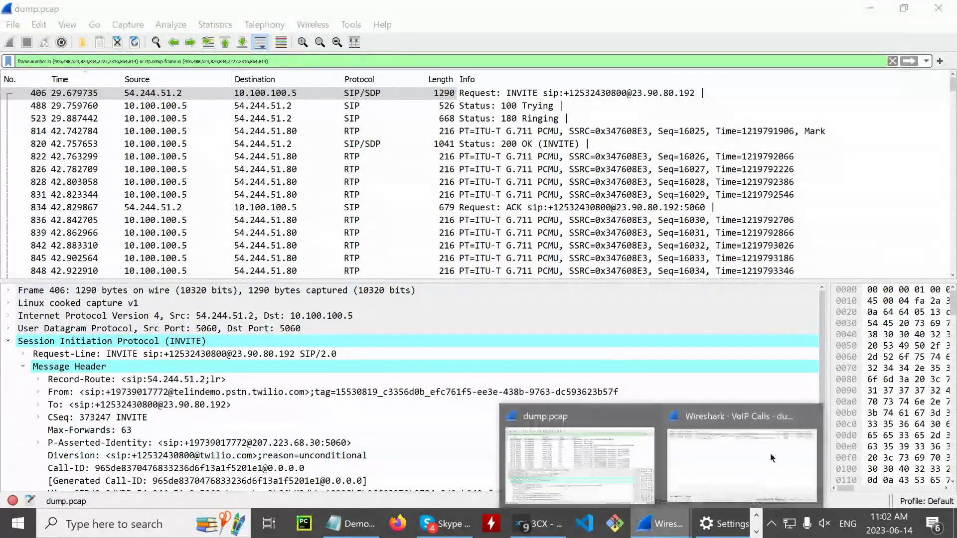
{"action": "mouse_move", "coordinate": [678, 508]}
{"action": "left_click", "coordinate": [742, 464]}
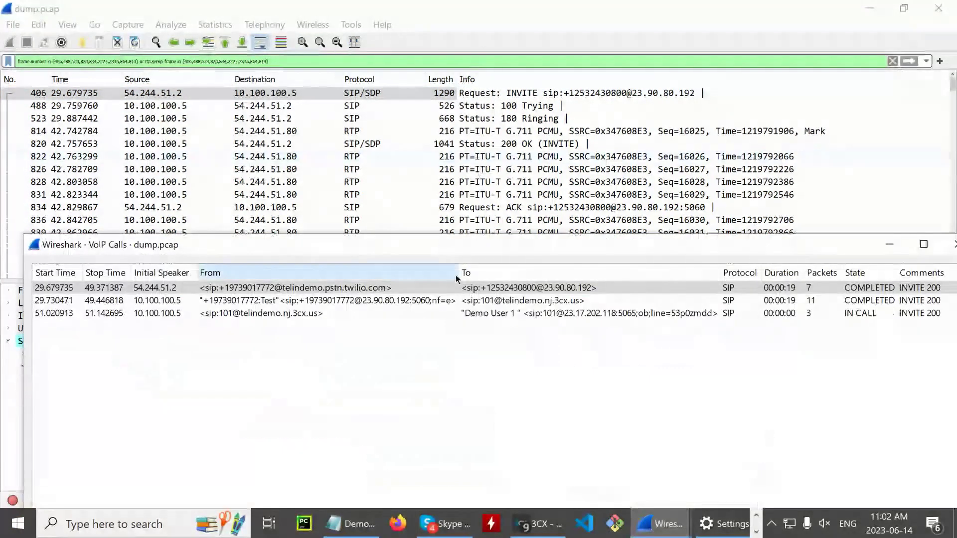
- Maximize VoIP Calls and open the Flow Sequence diagram for the first call
{"action": "left_click_drag", "start_coordinate": [419, 209], "coordinate": [413, 4]}
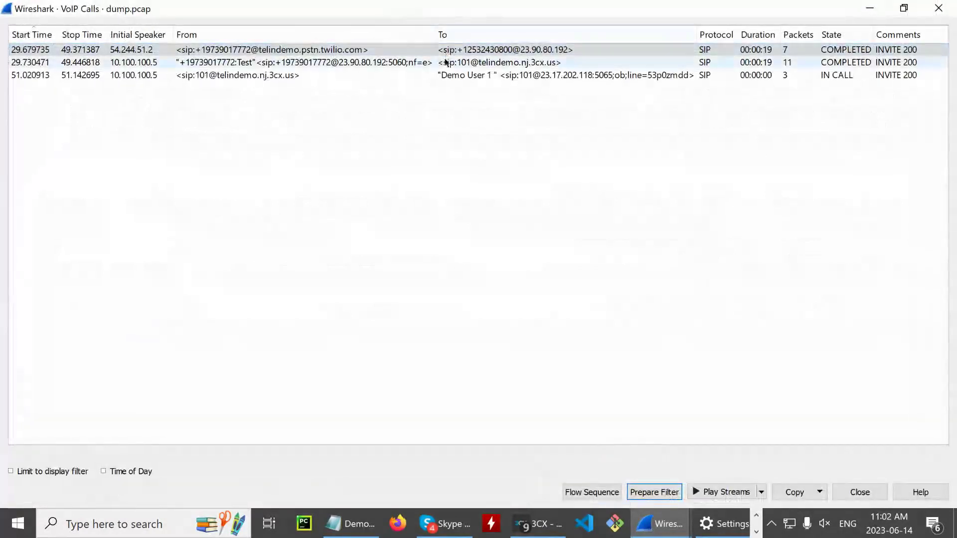
{"action": "left_click", "coordinate": [499, 49]}
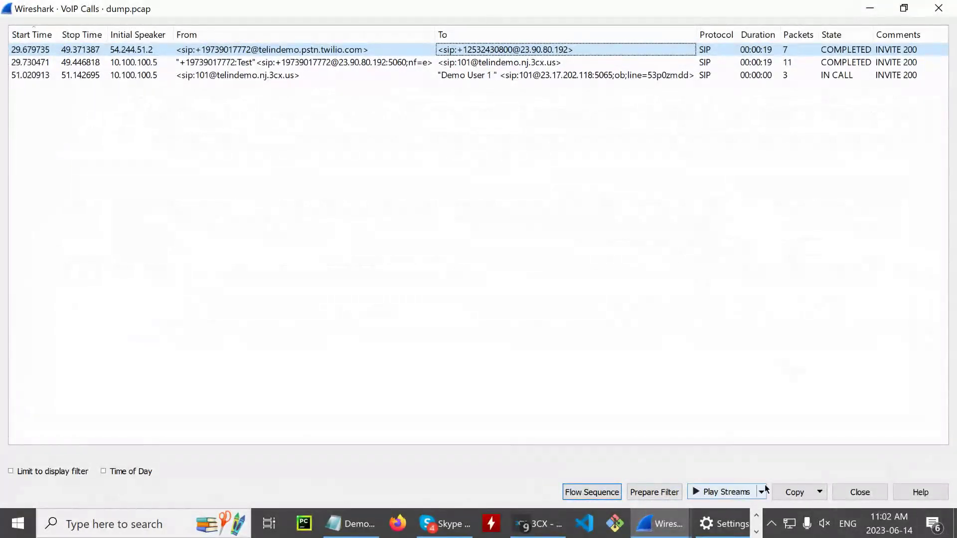
{"action": "left_click", "coordinate": [727, 493]}
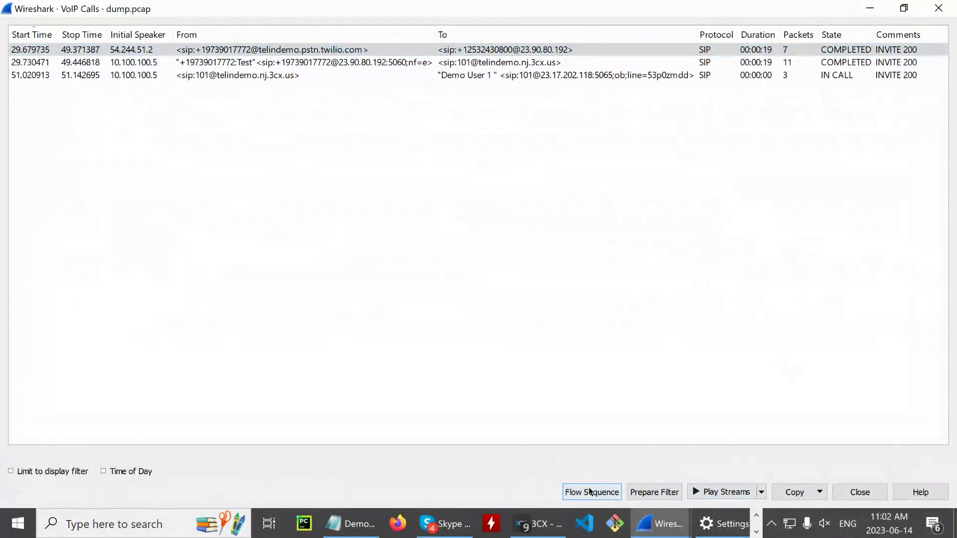
{"action": "left_click", "coordinate": [617, 492]}
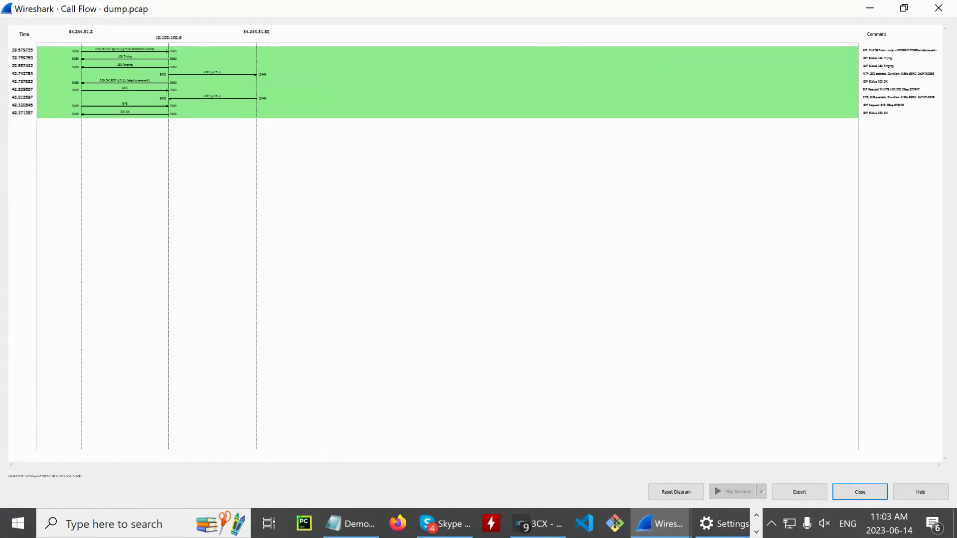
{"action": "key", "text": "alt+Tab"}
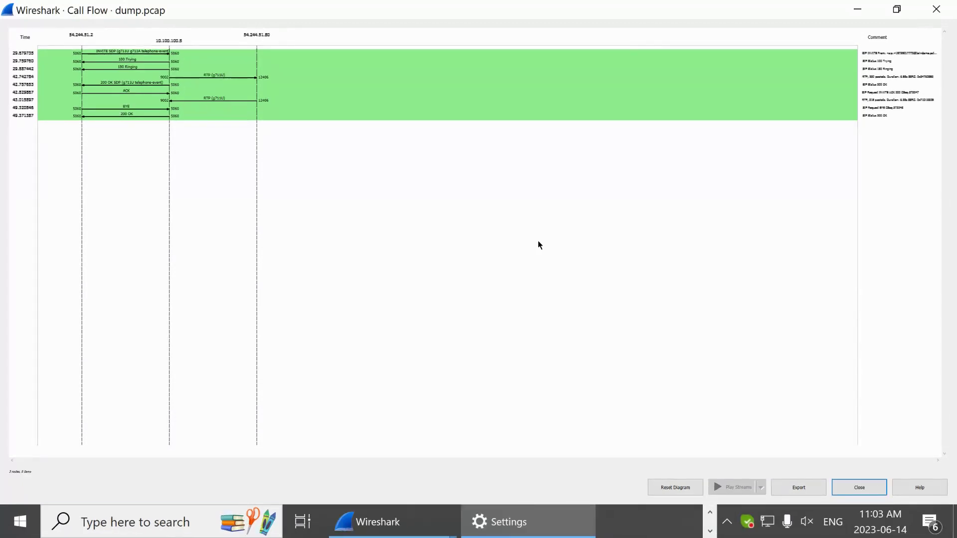
- Step through the 100 Trying, INVITE, RTP g711U and BYE messages in the call flow
{"action": "left_click", "coordinate": [115, 60]}
{"action": "left_click", "coordinate": [119, 53]}
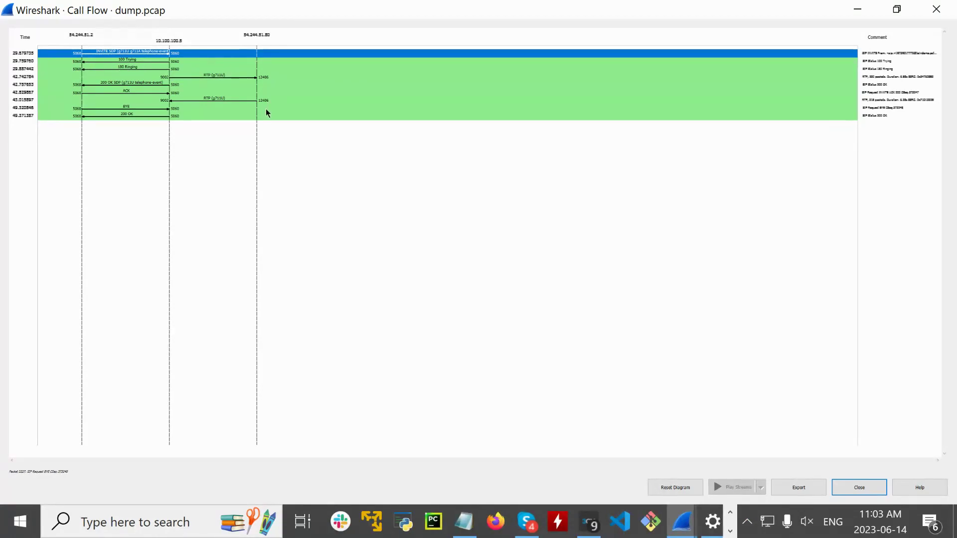
{"action": "left_click", "coordinate": [208, 78]}
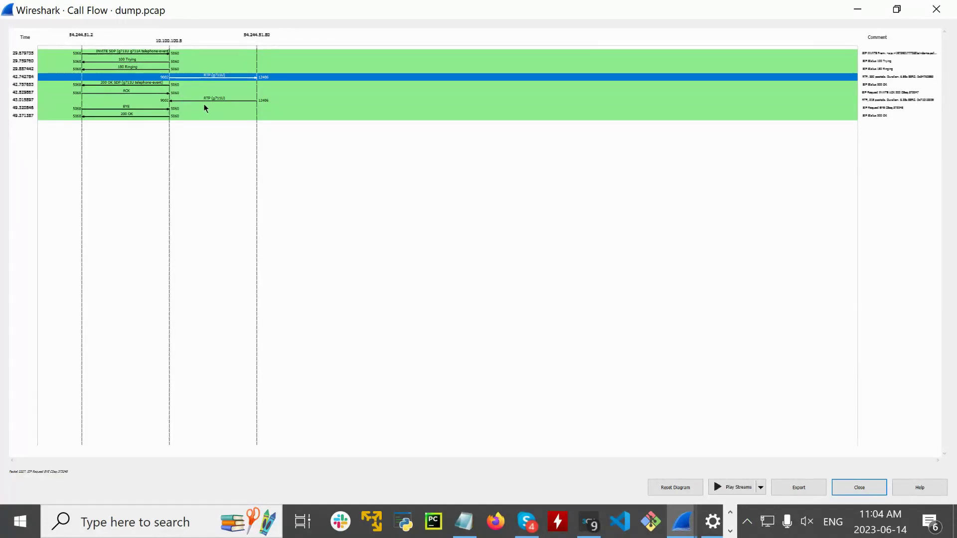
{"action": "left_click", "coordinate": [134, 109]}
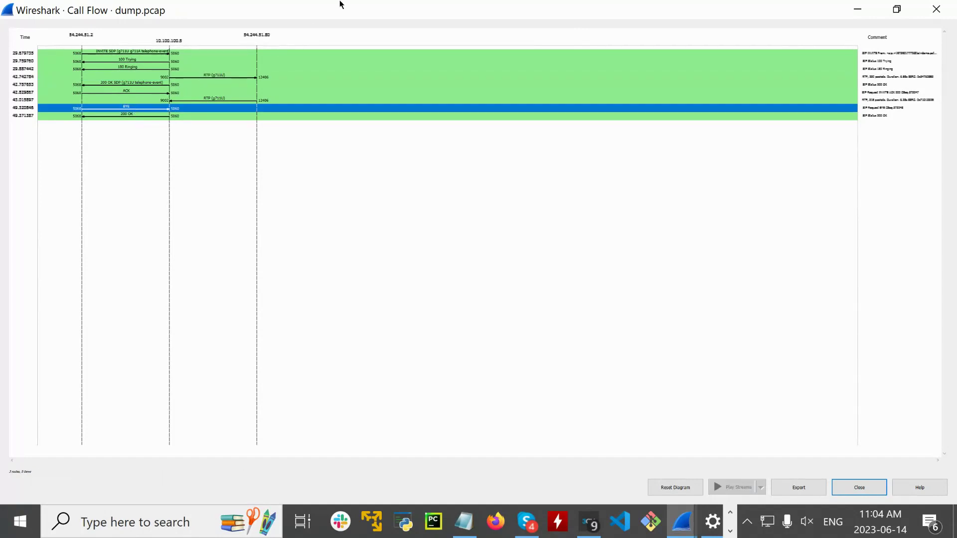
{"action": "left_click_drag", "start_coordinate": [340, 5], "coordinate": [359, 203]}
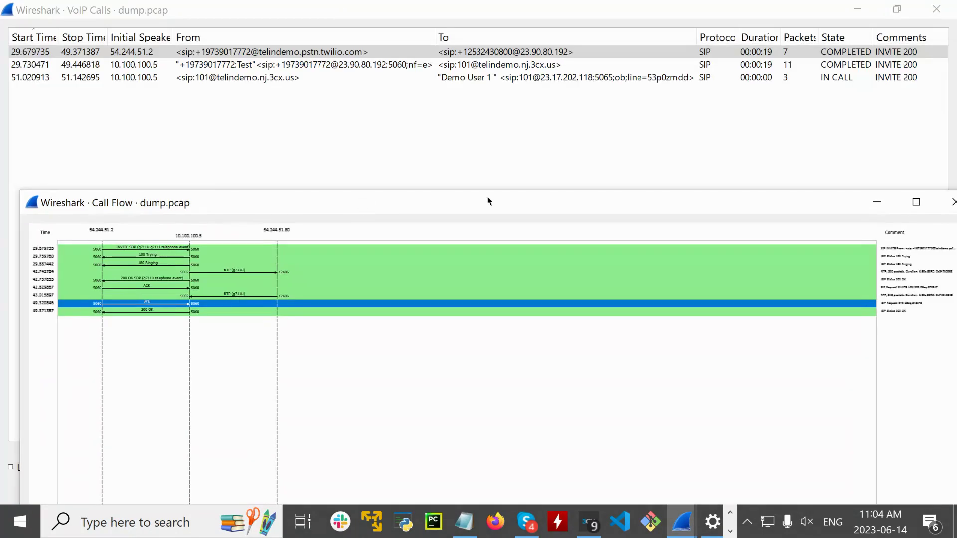
- Close the Call Flow diagram and rearrange the VoIP Calls window over the packet list
{"action": "left_click", "coordinate": [916, 200]}
{"action": "left_click_drag", "start_coordinate": [246, 10], "coordinate": [214, 90]}
{"action": "left_click", "coordinate": [299, 140]}
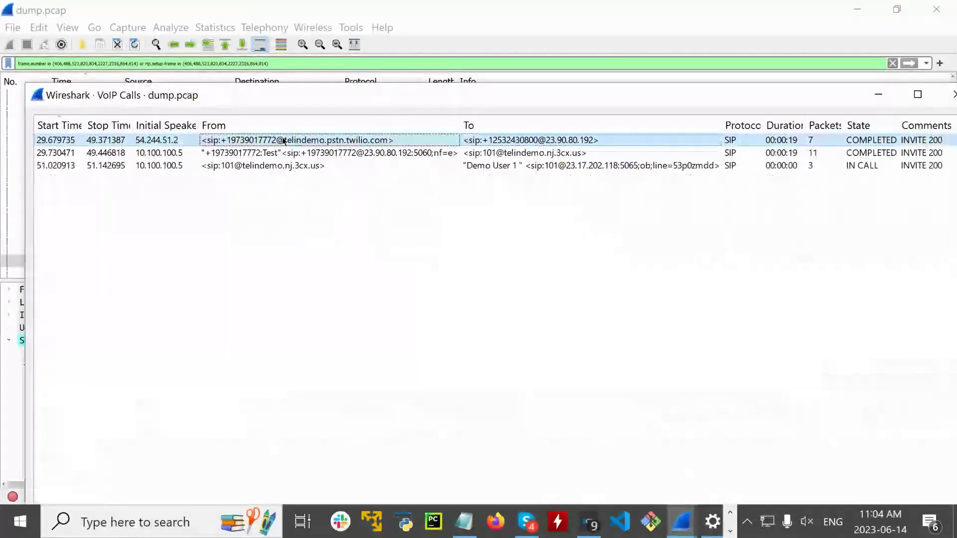
{"action": "left_click_drag", "start_coordinate": [499, 110], "coordinate": [436, 306]}
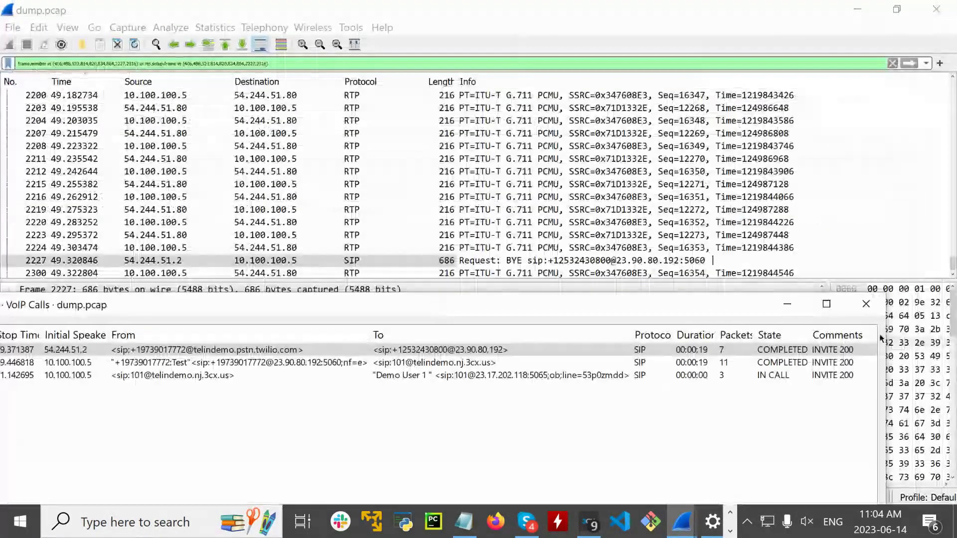
{"action": "left_click", "coordinate": [801, 304]}
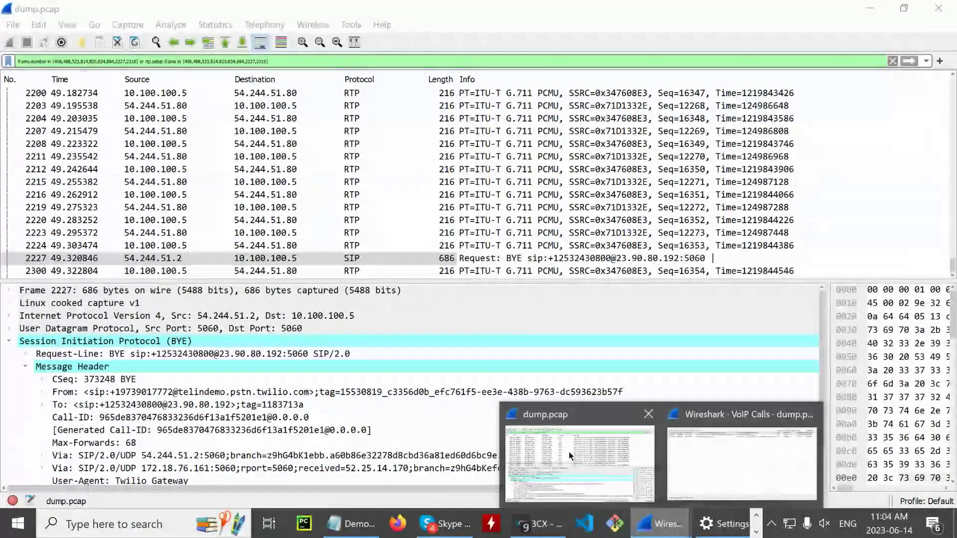
- Filter the capture to the first two calls and open their combined Flow Sequence
{"action": "mouse_move", "coordinate": [660, 524]}
{"action": "left_click", "coordinate": [762, 429]}
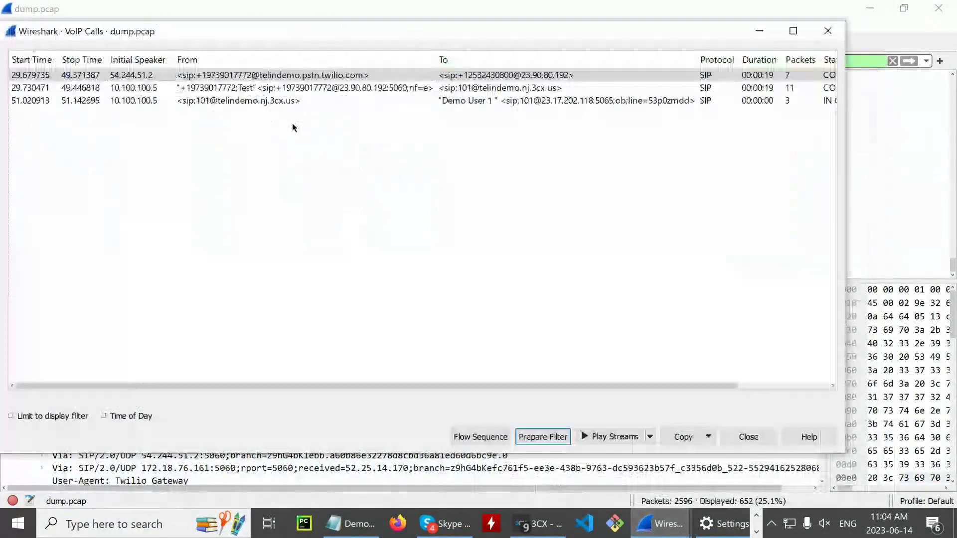
{"action": "left_click", "coordinate": [184, 91], "text": "ctrl"}
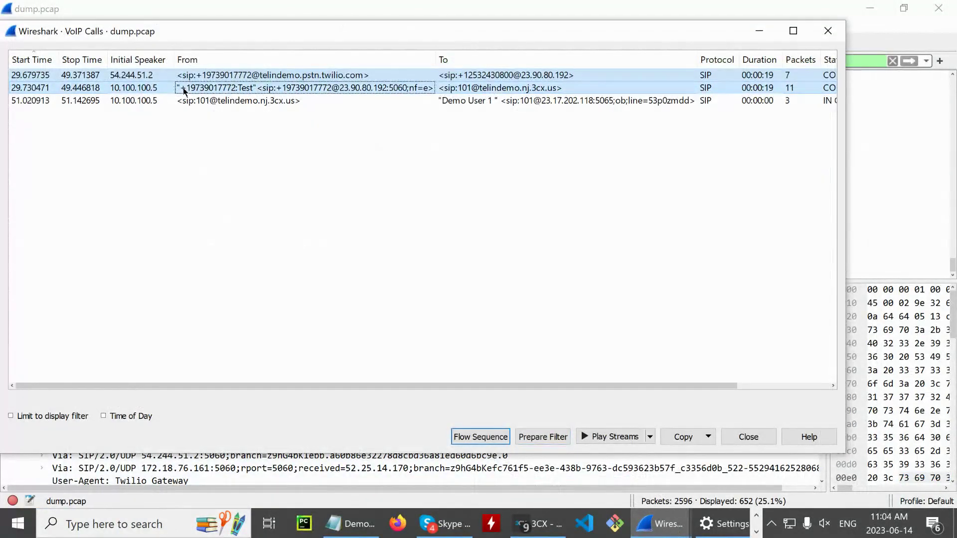
{"action": "left_click", "coordinate": [532, 438]}
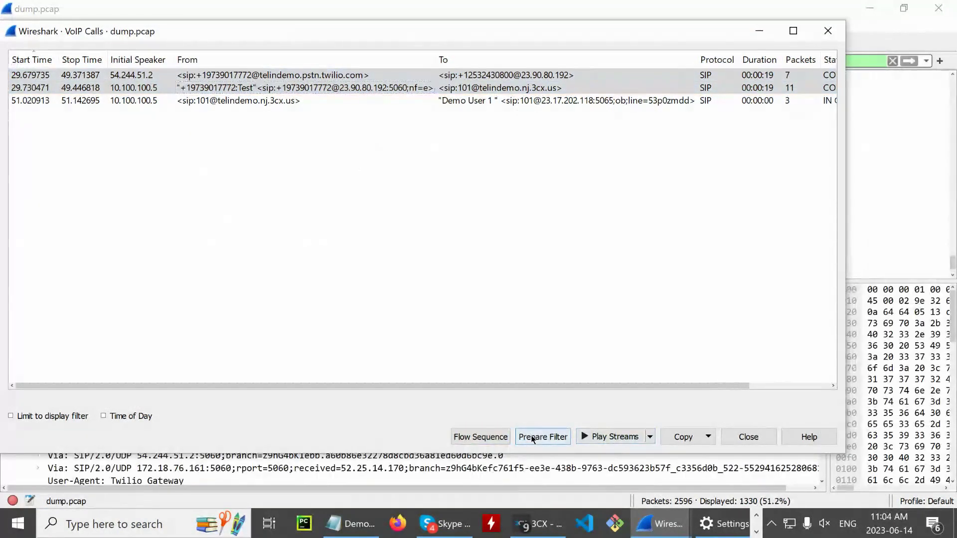
{"action": "left_click", "coordinate": [488, 437]}
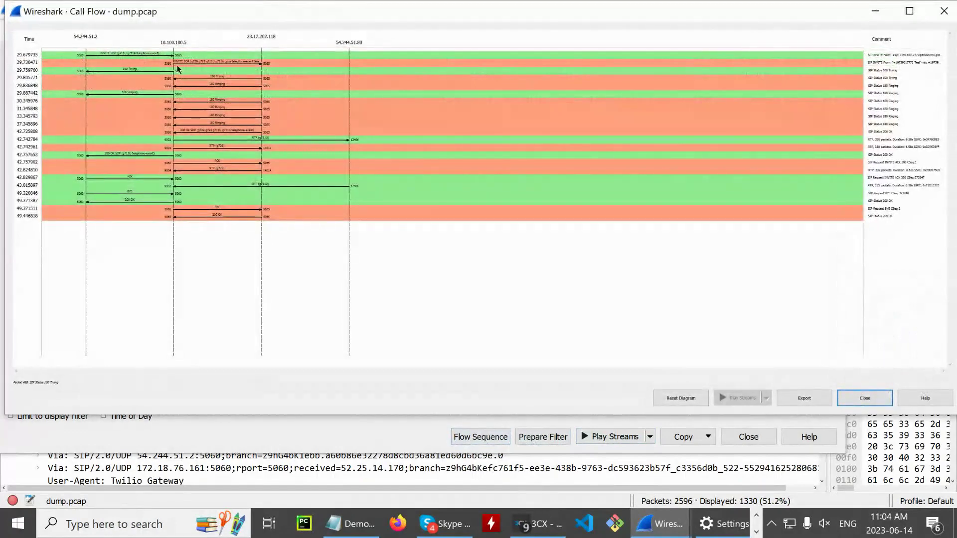
- Inspect the second INVITE, 100 Trying and 180 Ringing in the flow, then move windows aside
{"action": "left_click", "coordinate": [267, 62]}
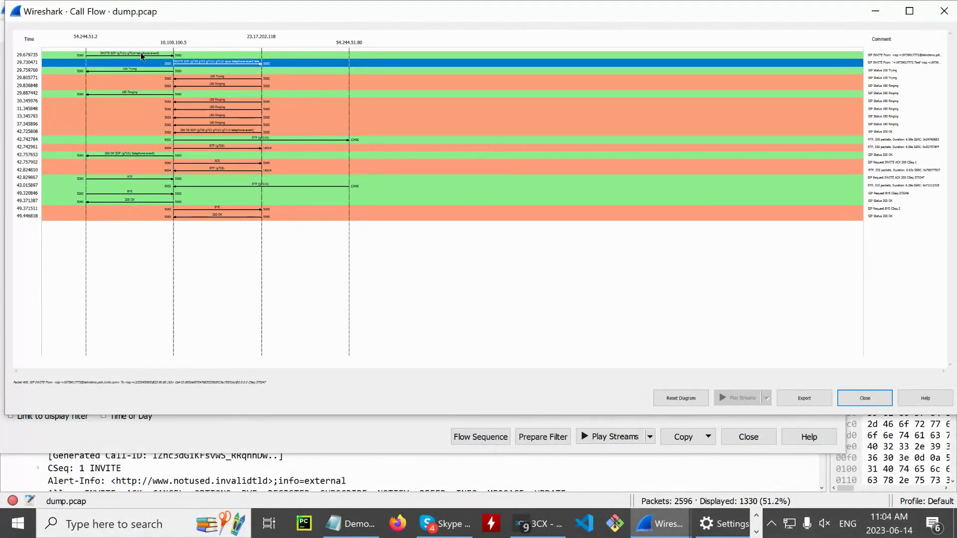
{"action": "left_click", "coordinate": [200, 78]}
{"action": "left_click", "coordinate": [200, 86]}
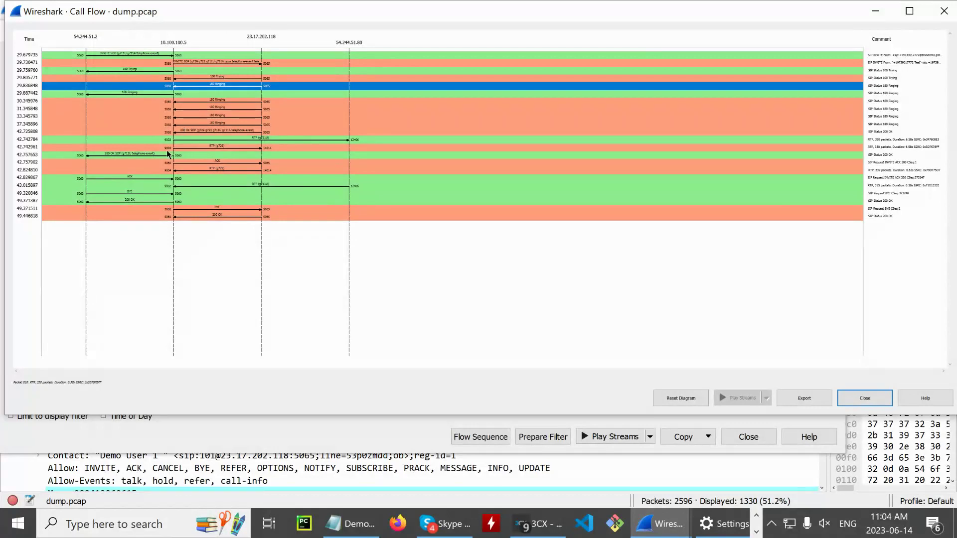
{"action": "left_click", "coordinate": [147, 55]}
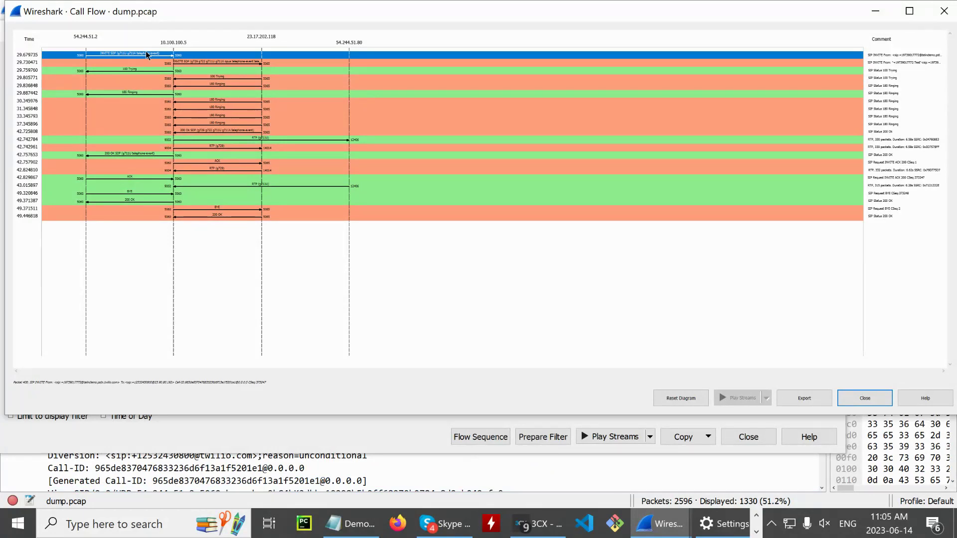
{"action": "left_click_drag", "start_coordinate": [518, 12], "coordinate": [517, 294]}
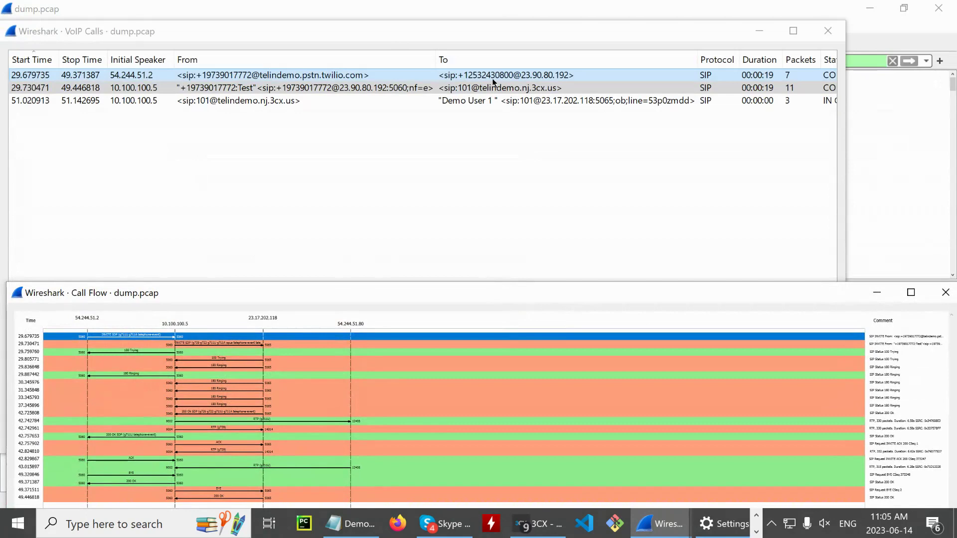
{"action": "left_click_drag", "start_coordinate": [139, 39], "coordinate": [208, 208]}
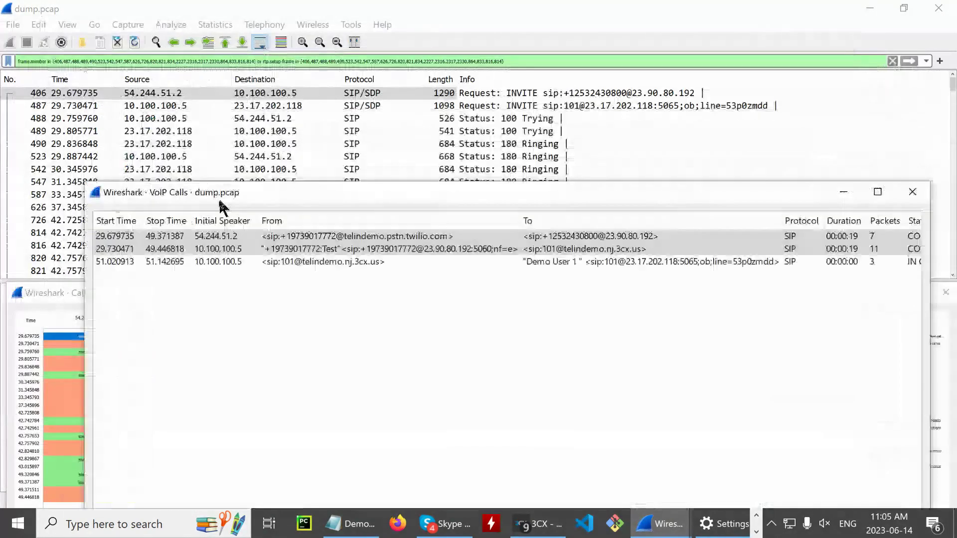
- Select INVITE packet 406 in the main window and enlarge the packet details pane
{"action": "left_click", "coordinate": [521, 103]}
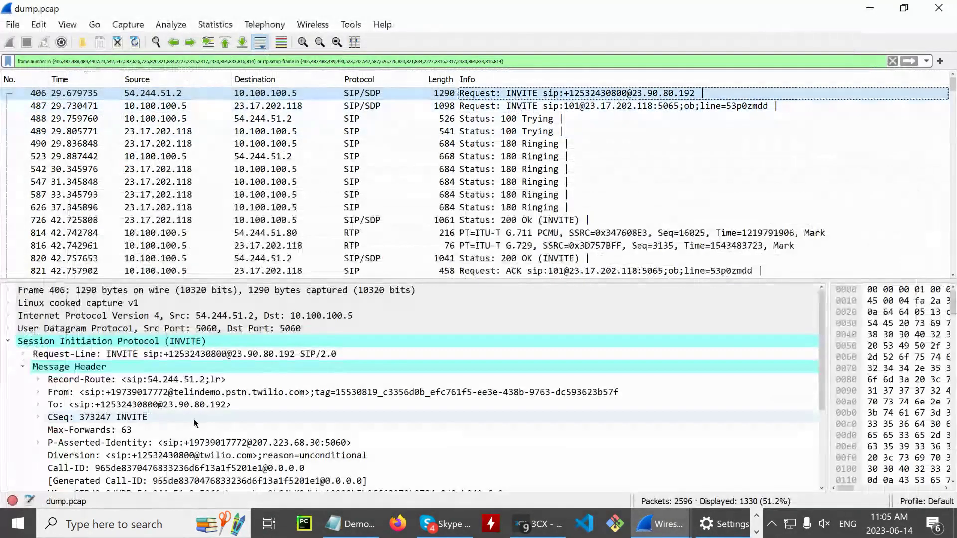
{"action": "left_click", "coordinate": [149, 94]}
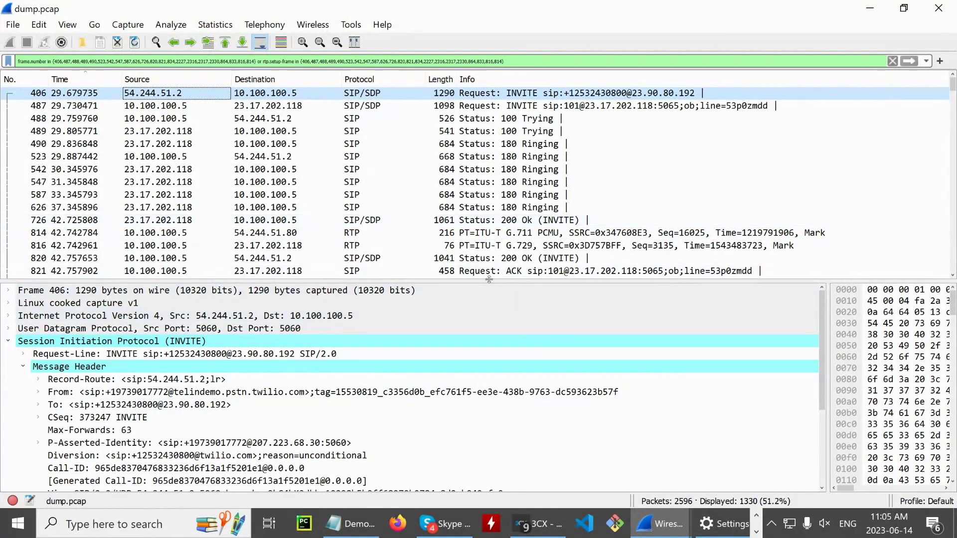
{"action": "left_click_drag", "start_coordinate": [489, 279], "coordinate": [490, 114]}
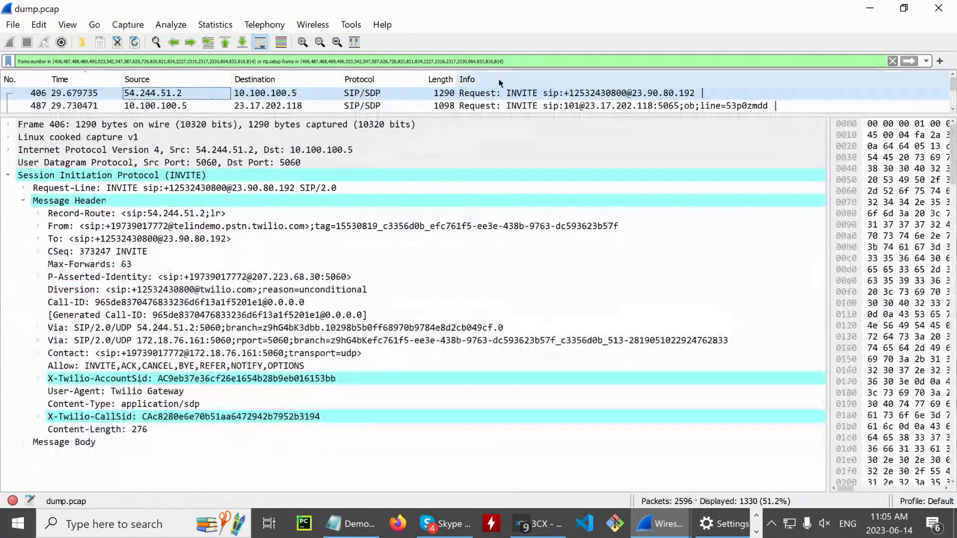
- Expand the INVITE's From header to show the caller's number and host parts
{"action": "left_click", "coordinate": [497, 93]}
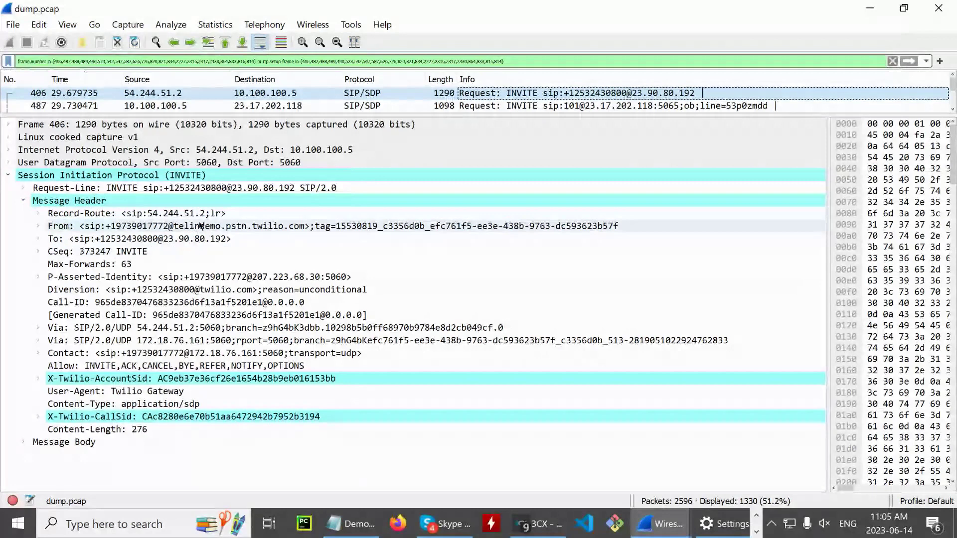
{"action": "left_click", "coordinate": [201, 225]}
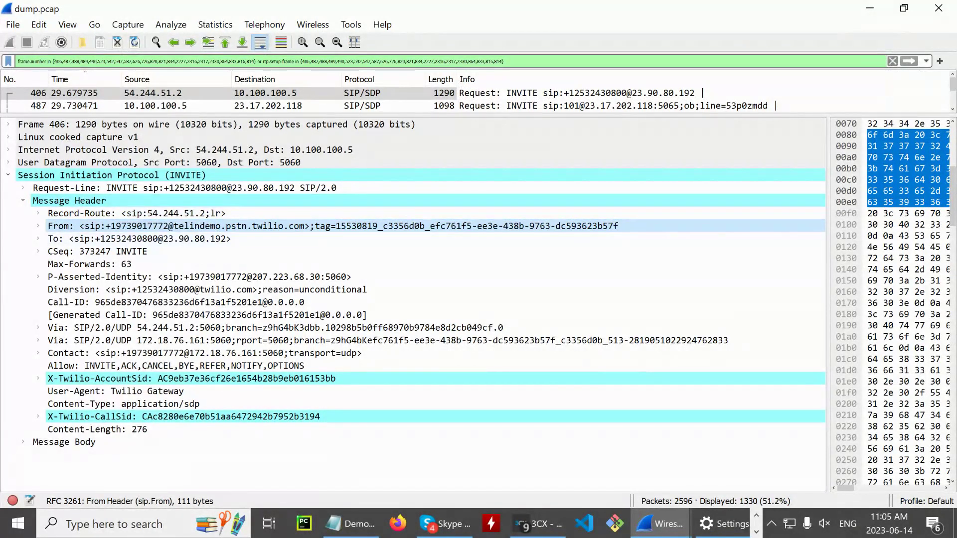
{"action": "left_click", "coordinate": [38, 225]}
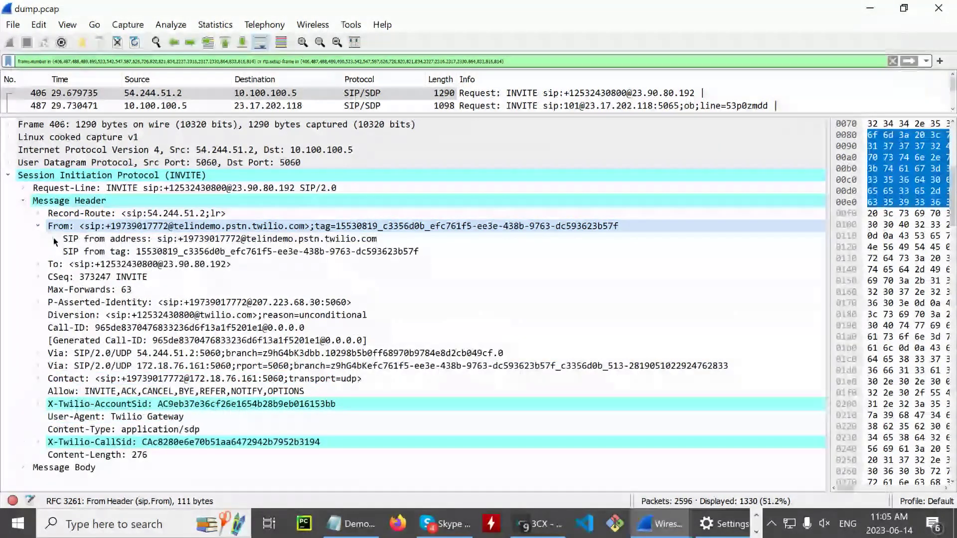
{"action": "left_click", "coordinate": [53, 239]}
{"action": "left_click", "coordinate": [278, 252]}
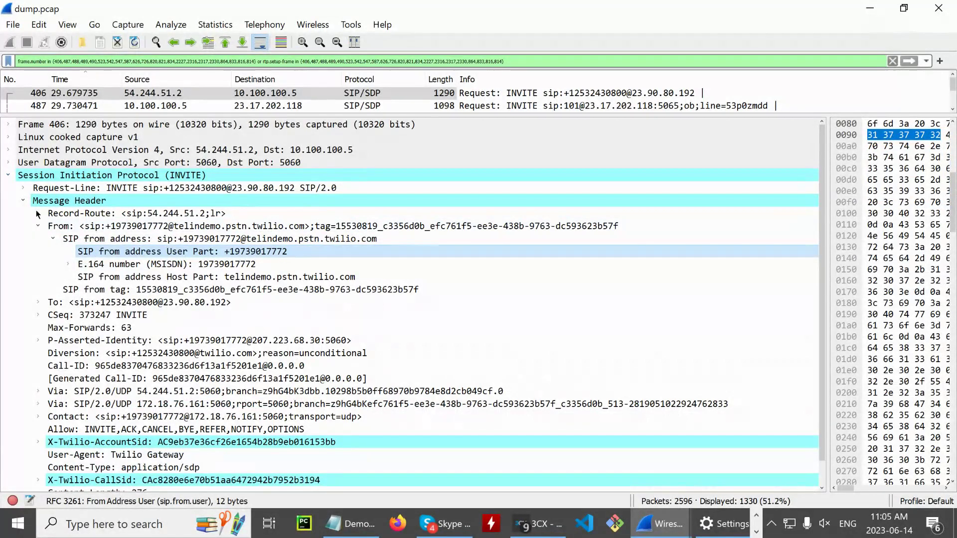
{"action": "left_click", "coordinate": [22, 201]}
{"action": "left_click", "coordinate": [22, 201]}
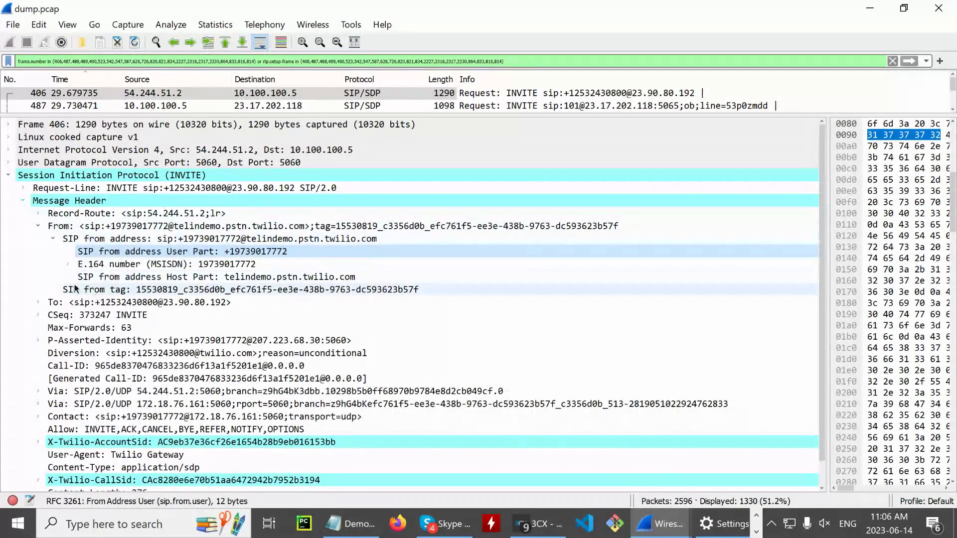
{"action": "left_click", "coordinate": [38, 223]}
- Inspect the To, Contact URI and Call-ID headers, then enlarge the packet list
{"action": "left_click", "coordinate": [83, 239]}
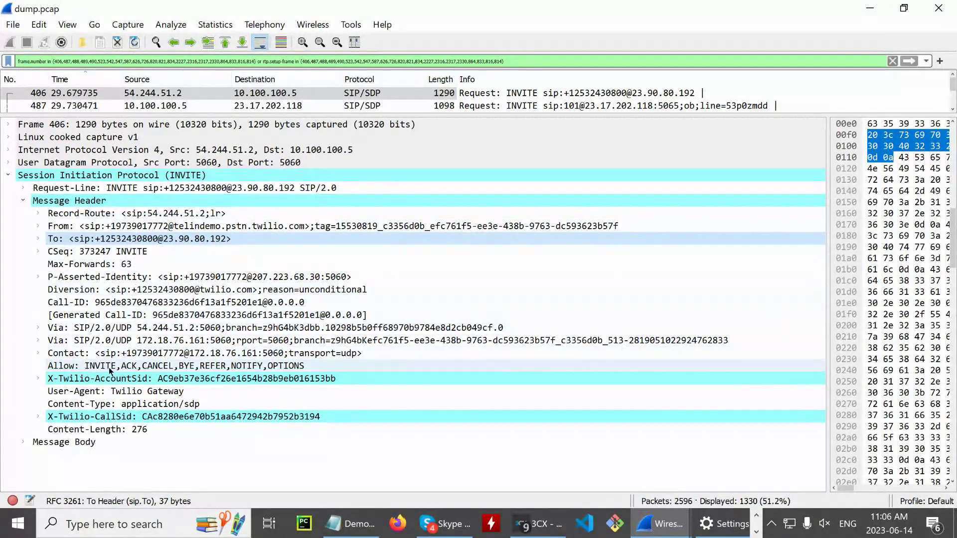
{"action": "left_click", "coordinate": [138, 351]}
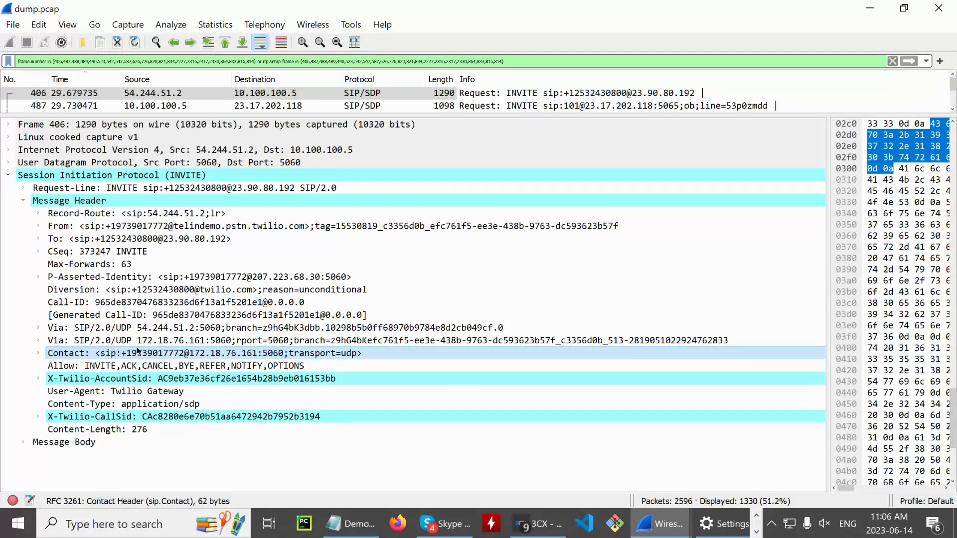
{"action": "left_click", "coordinate": [38, 353]}
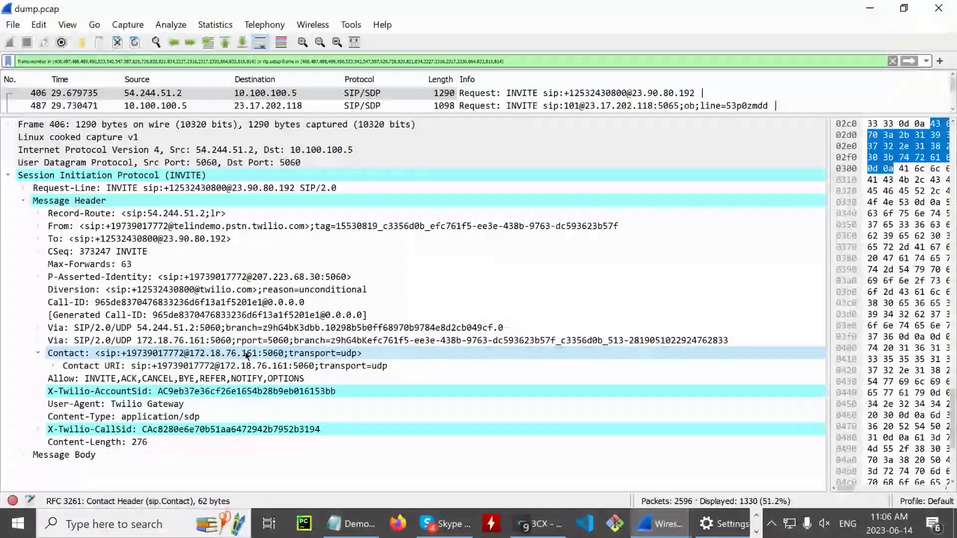
{"action": "left_click", "coordinate": [68, 303]}
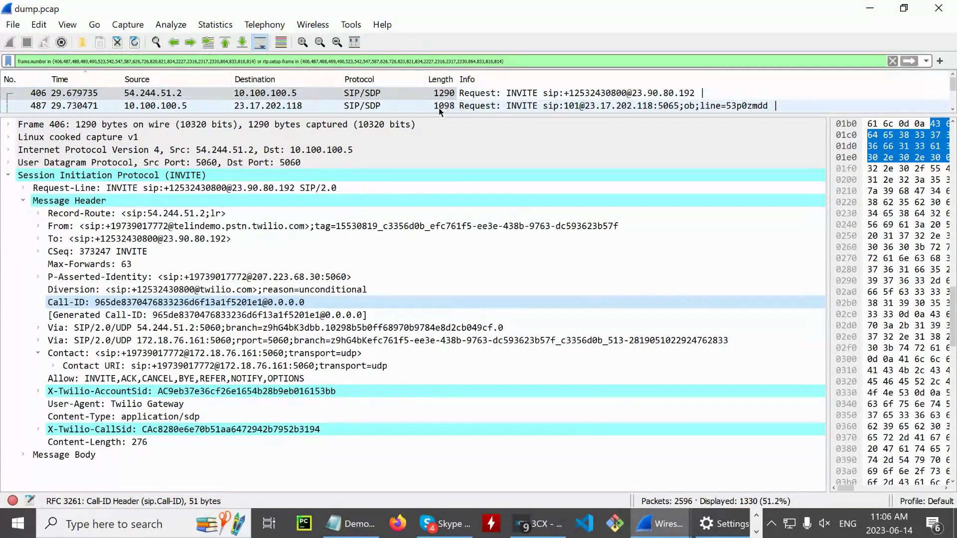
{"action": "left_click_drag", "start_coordinate": [438, 115], "coordinate": [284, 313]}
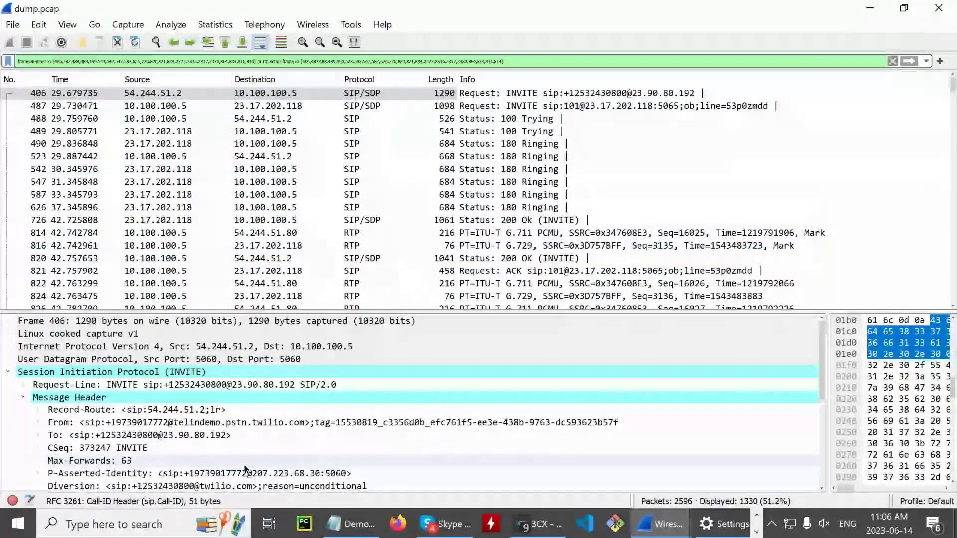
- Apply the INVITE's Call-ID as a filter, leaving its 7 SIP packets, and enlarge the details pane
{"action": "left_click", "coordinate": [172, 425]}
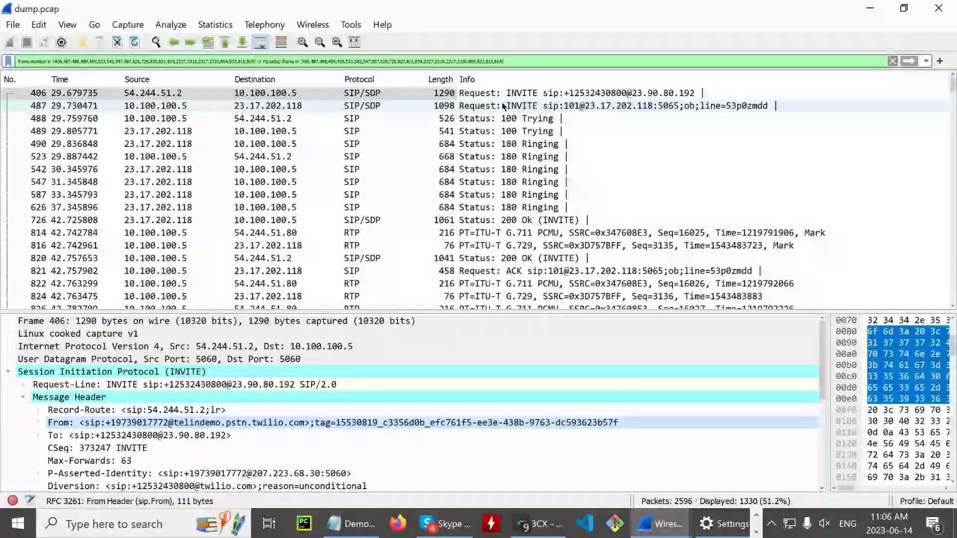
{"action": "scroll", "coordinate": [443, 419], "scroll_direction": "down", "scroll_amount": 1}
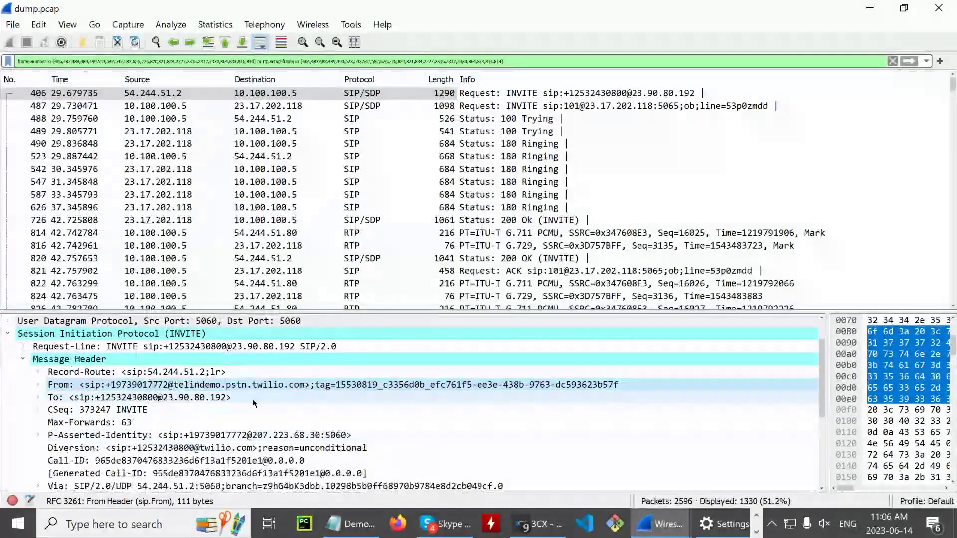
{"action": "scroll", "coordinate": [249, 429], "scroll_direction": "down", "scroll_amount": 1}
{"action": "right_click", "coordinate": [148, 422]}
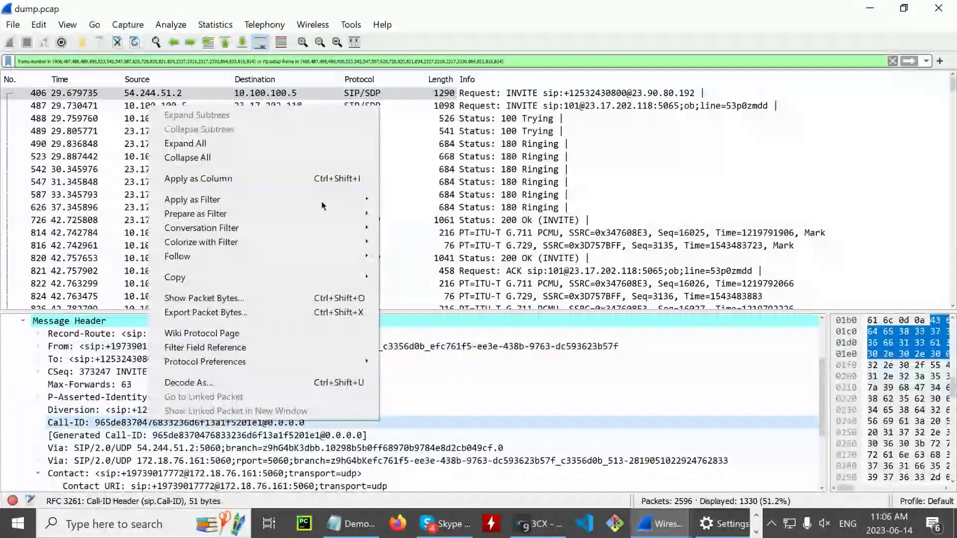
{"action": "mouse_move", "coordinate": [323, 199]}
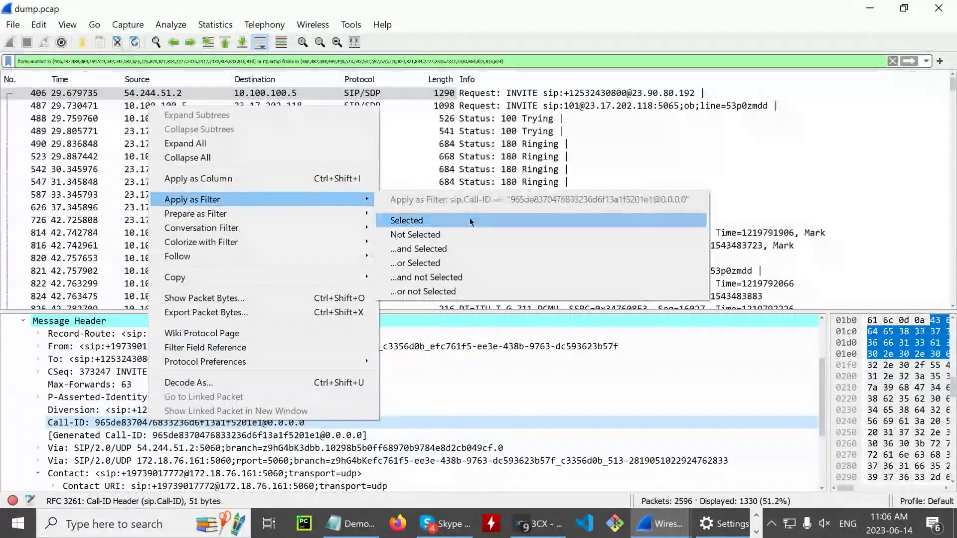
{"action": "left_click", "coordinate": [471, 222]}
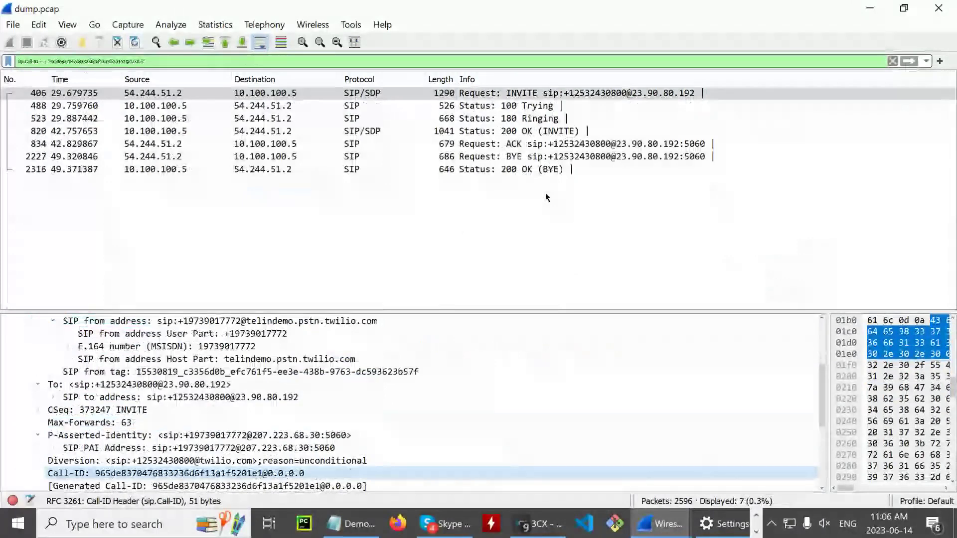
{"action": "scroll", "coordinate": [127, 437], "scroll_direction": "down", "scroll_amount": 1}
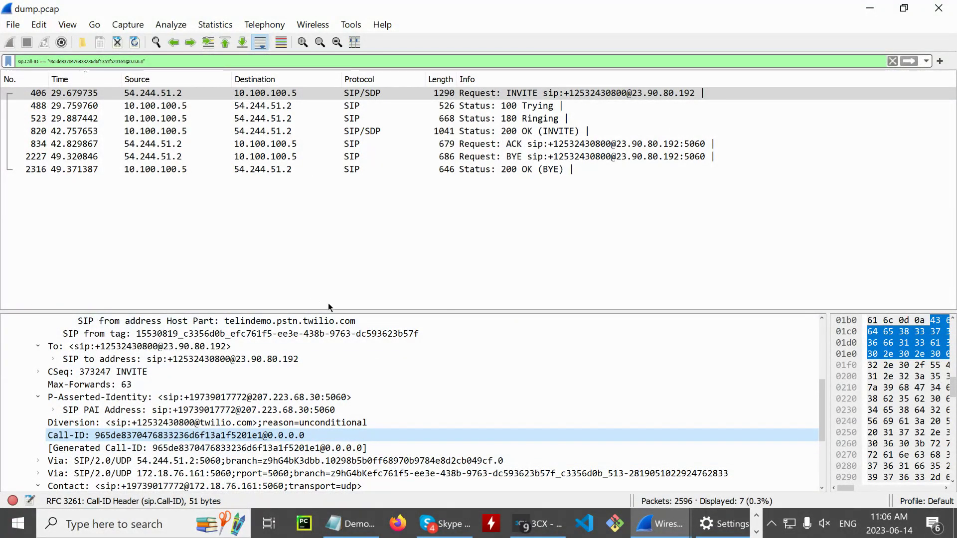
{"action": "left_click_drag", "start_coordinate": [334, 309], "coordinate": [334, 101]}
- Collapse From, To and P-Asserted-Identity, then expand both Via headers to show UDP, addresses and port 5060
{"action": "left_click", "coordinate": [38, 160]}
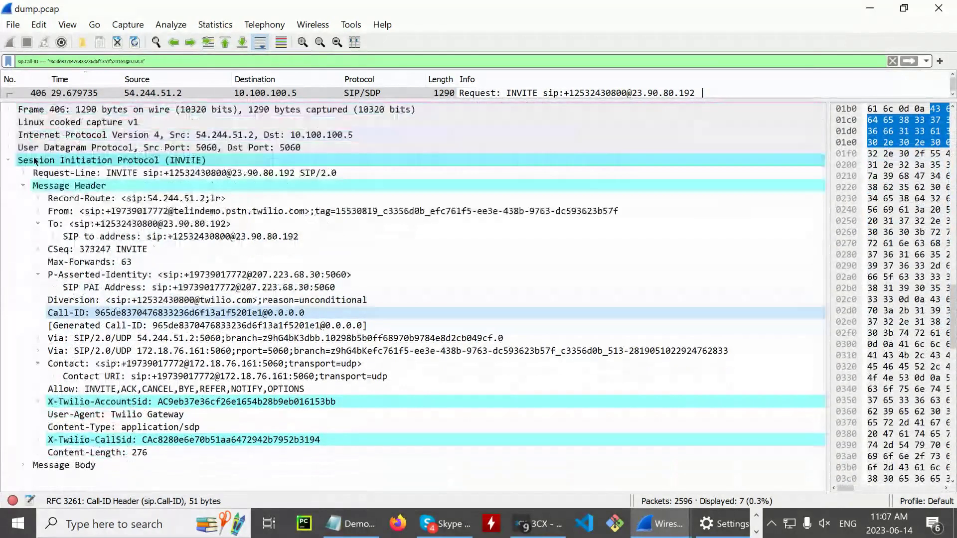
{"action": "left_click", "coordinate": [39, 224]}
{"action": "left_click", "coordinate": [39, 262]}
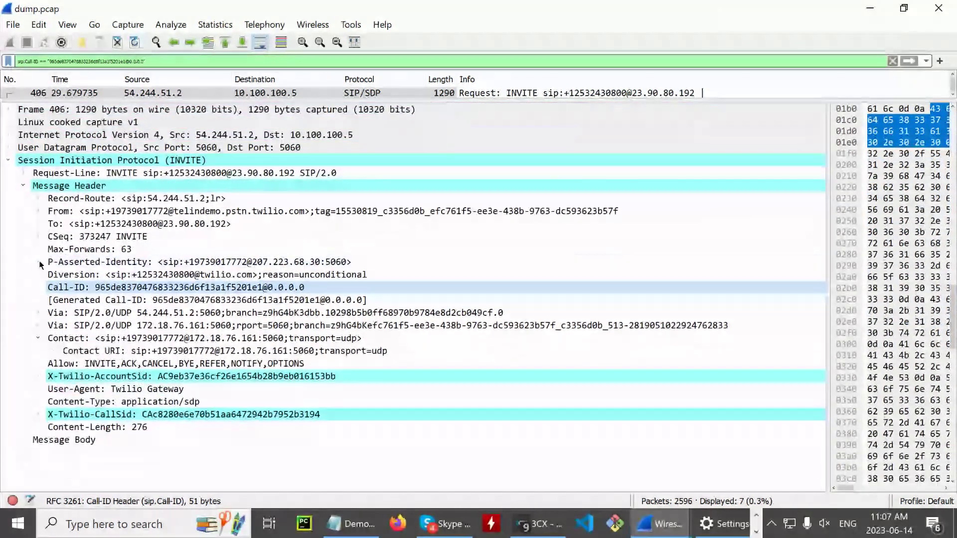
{"action": "left_click", "coordinate": [111, 314]}
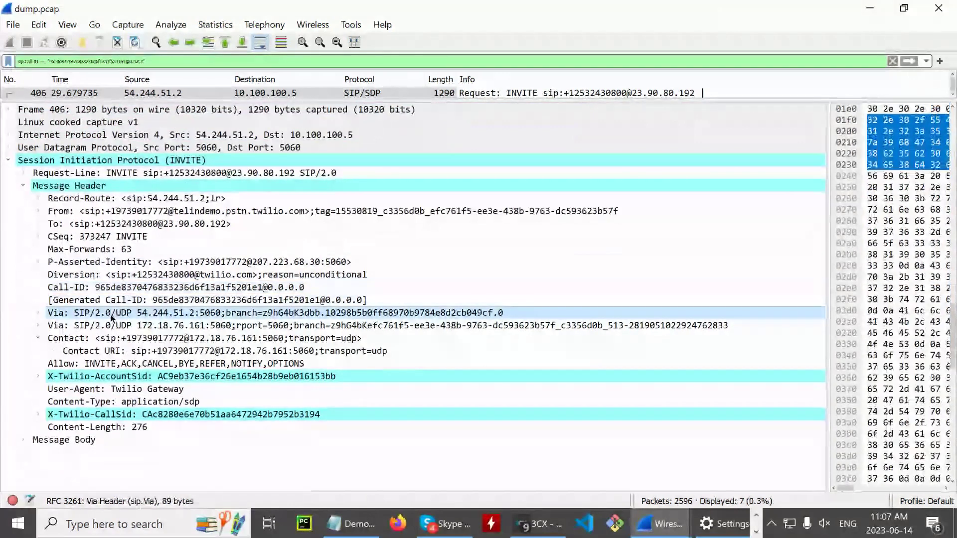
{"action": "left_click", "coordinate": [38, 312]}
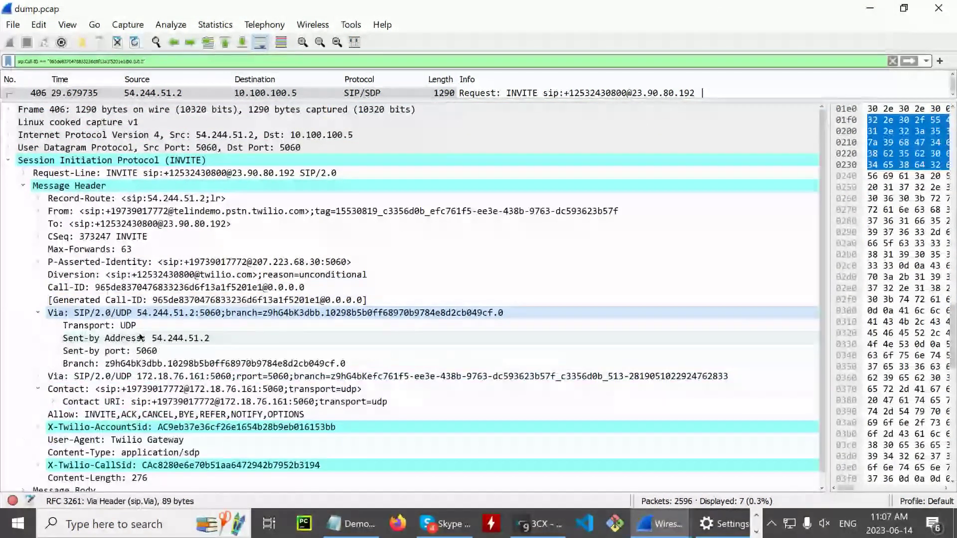
{"action": "left_click", "coordinate": [38, 376]}
{"action": "scroll", "coordinate": [267, 300], "scroll_direction": "down", "scroll_amount": 2}
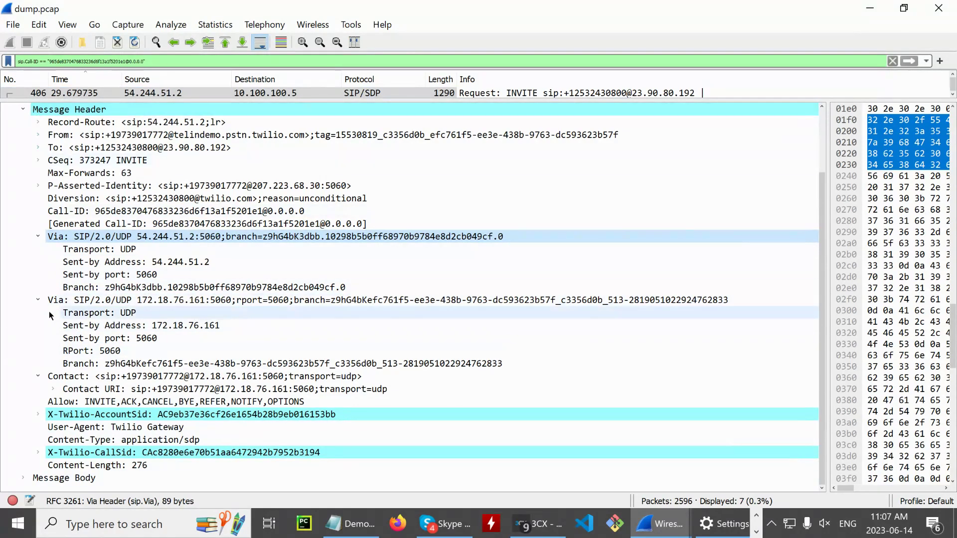
- Collapse both Via headers and Contact, review CSeq and User-Agent, and show all 7 packets
{"action": "left_click", "coordinate": [38, 236]}
{"action": "left_click", "coordinate": [65, 198]}
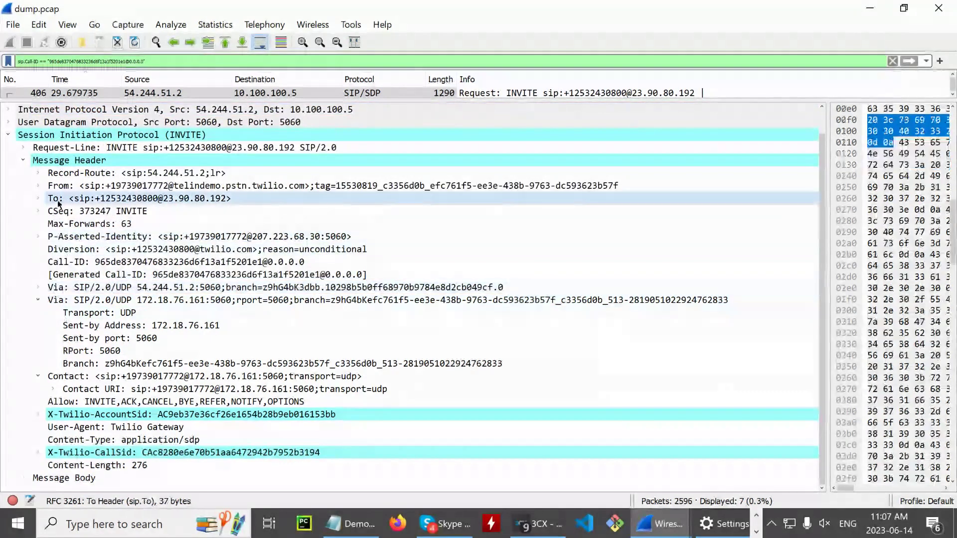
{"action": "left_click", "coordinate": [65, 213]}
{"action": "left_click", "coordinate": [38, 300]}
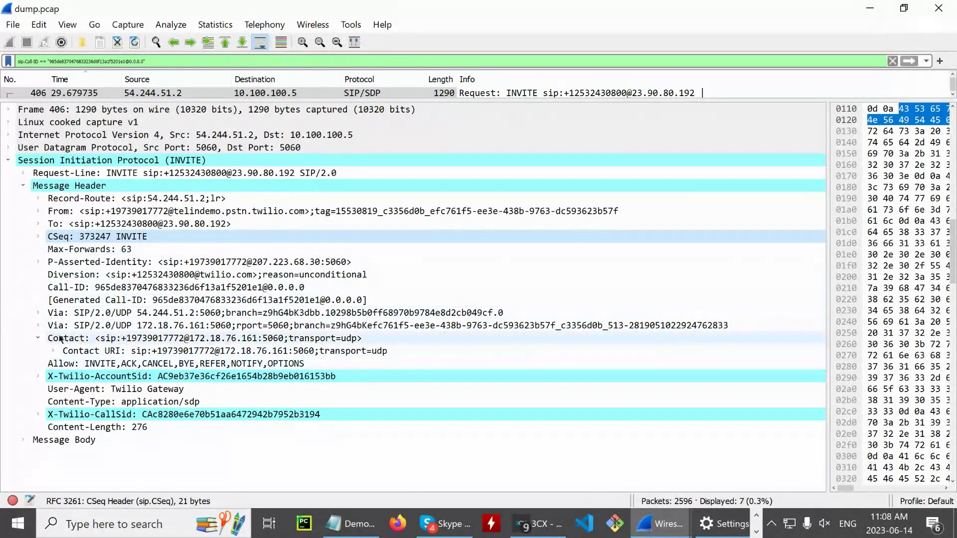
{"action": "left_click", "coordinate": [42, 339]}
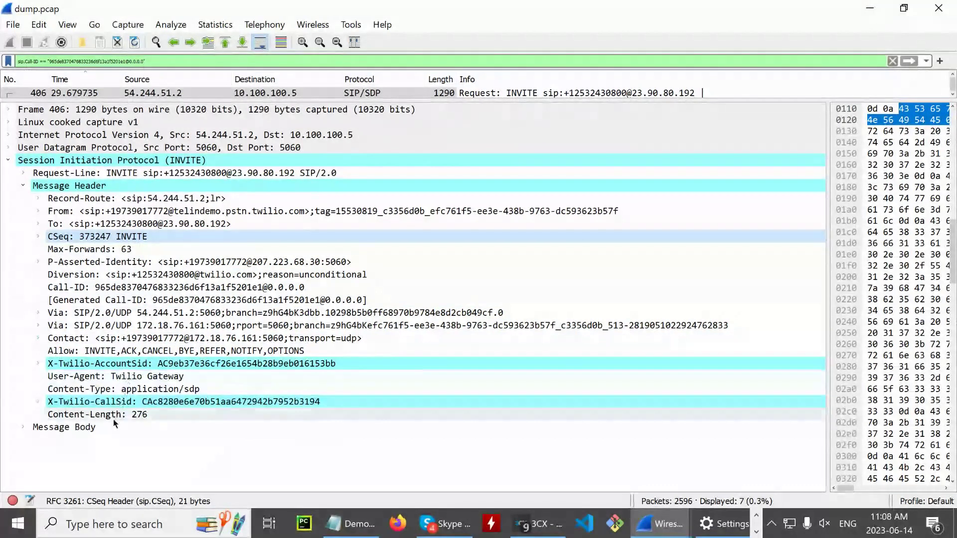
{"action": "left_click", "coordinate": [155, 378]}
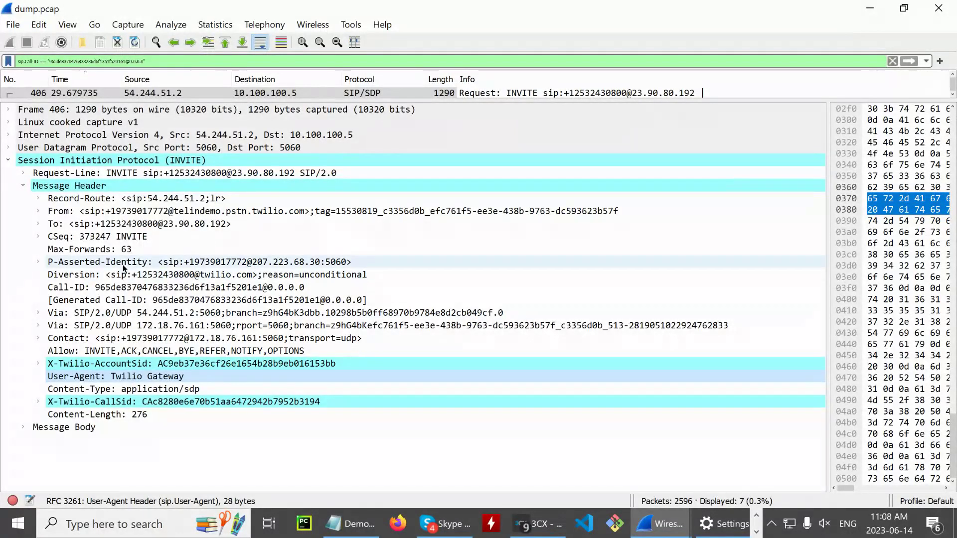
{"action": "left_click_drag", "start_coordinate": [533, 99], "coordinate": [536, 294]}
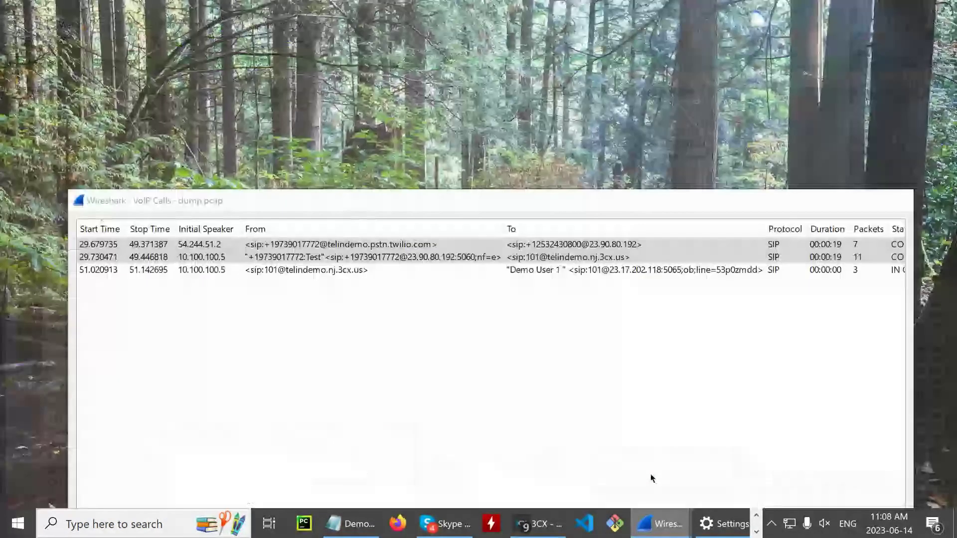
- Build a Wireshark display filter from both selected legs of the call in VoIP Calls
{"action": "left_click", "coordinate": [651, 472]}
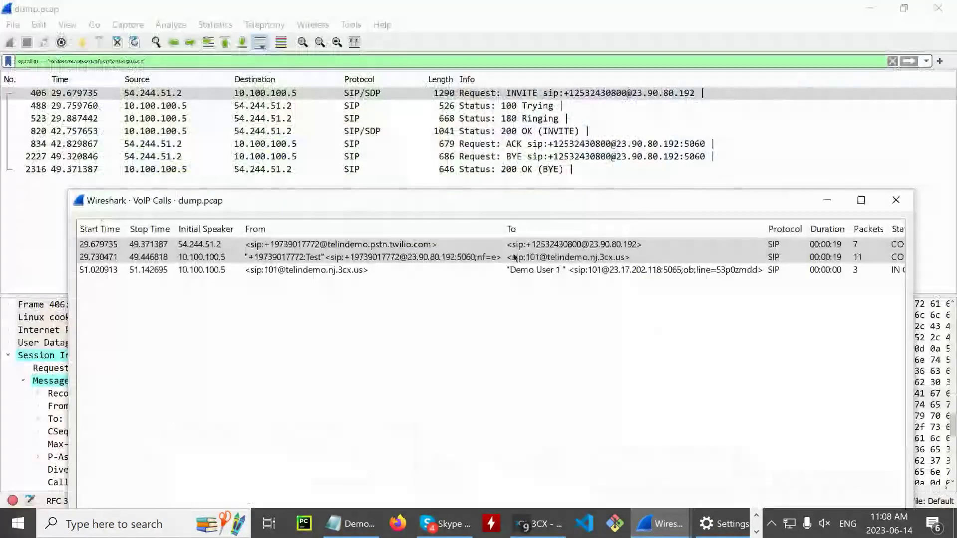
{"action": "left_click", "coordinate": [387, 259]}
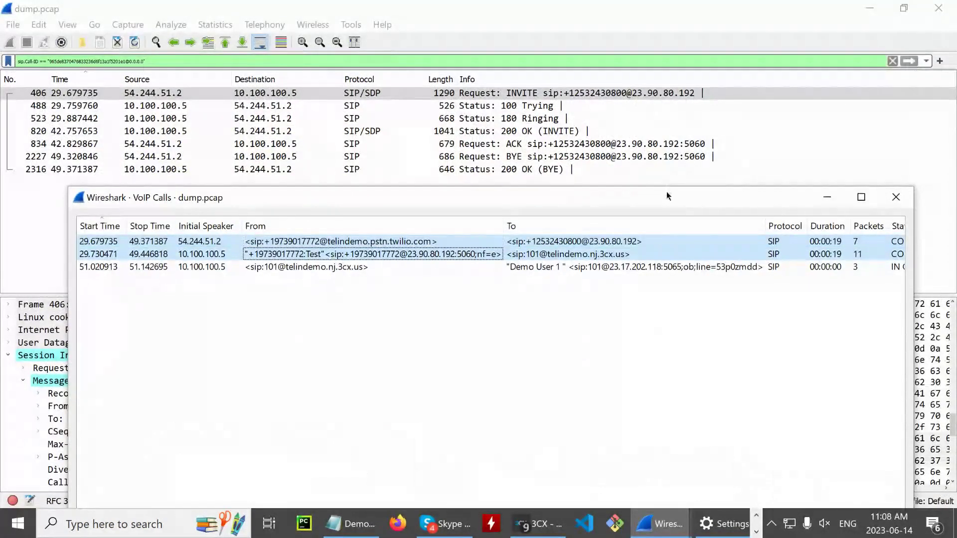
{"action": "left_click_drag", "start_coordinate": [665, 192], "coordinate": [613, 2]}
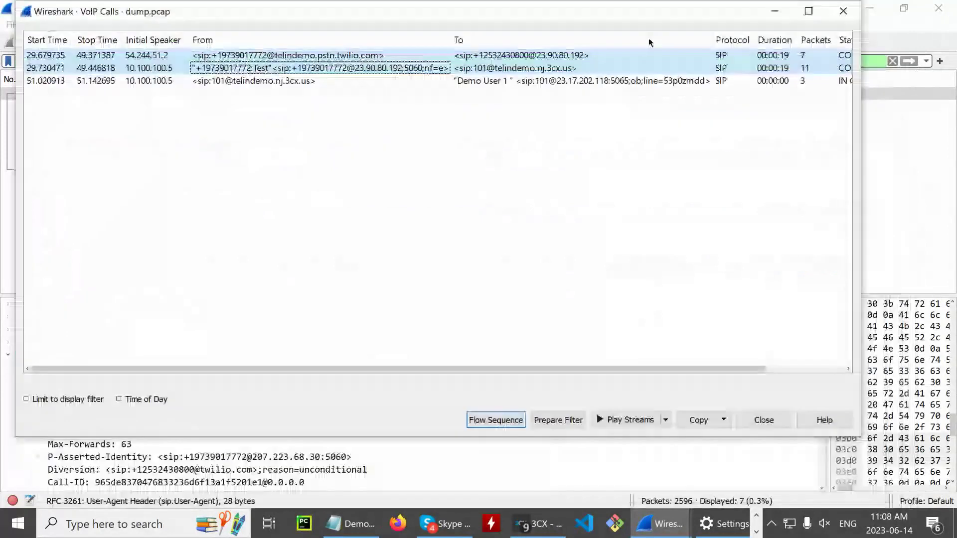
{"action": "left_click", "coordinate": [558, 422]}
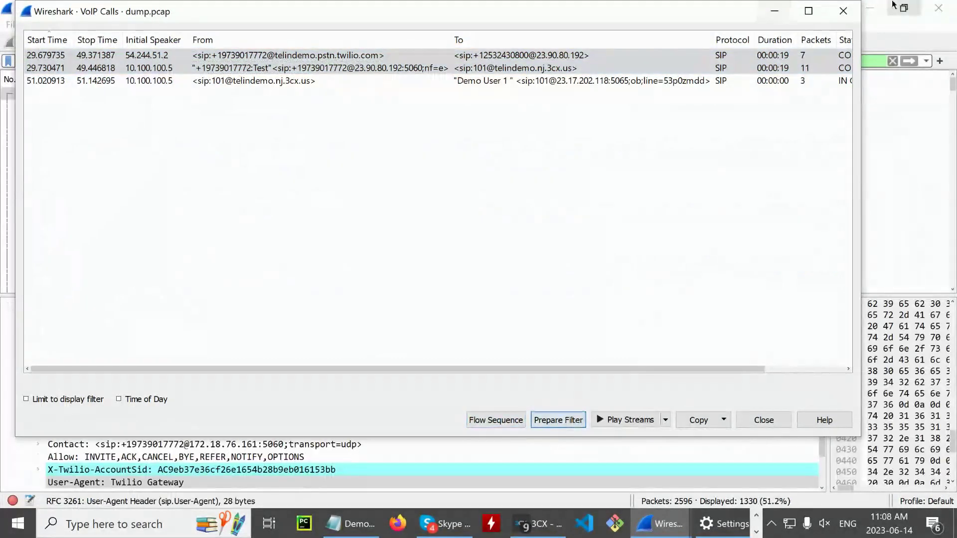
{"action": "left_click", "coordinate": [771, 13]}
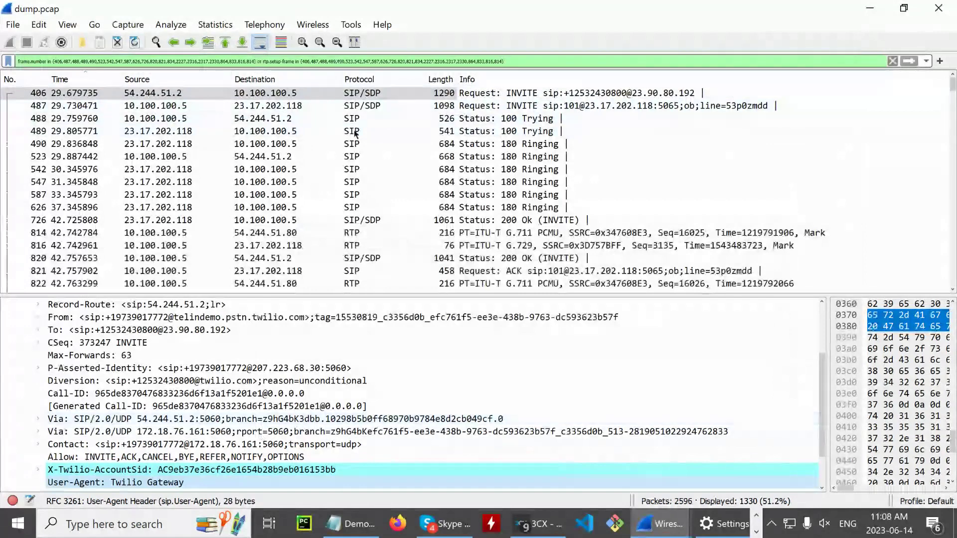
- Expand INVITE packet 406's Message Body to show its SDP media description
{"action": "left_click", "coordinate": [370, 93]}
{"action": "scroll", "coordinate": [50, 394], "scroll_direction": "up", "scroll_amount": 2}
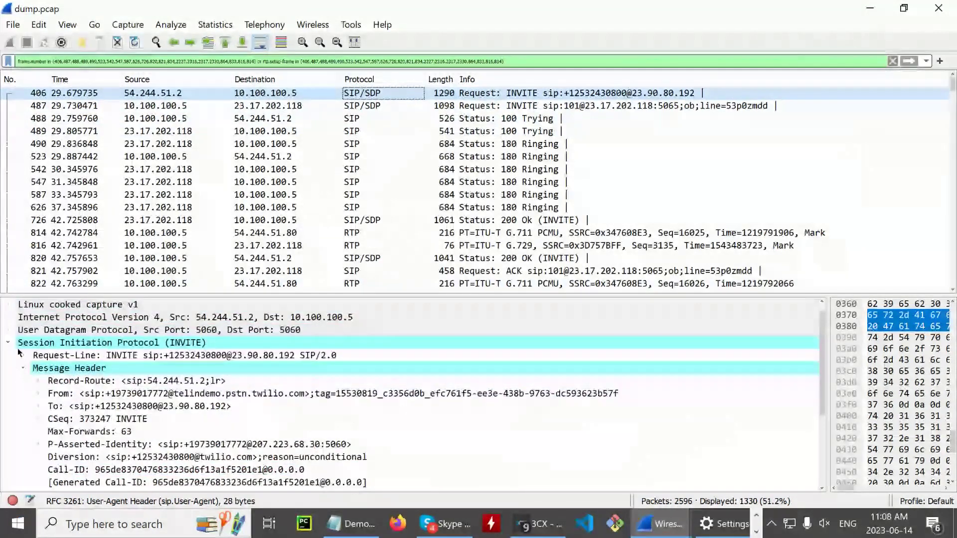
{"action": "left_click", "coordinate": [9, 343]}
{"action": "double_click", "coordinate": [30, 355]}
{"action": "left_click", "coordinate": [57, 381]}
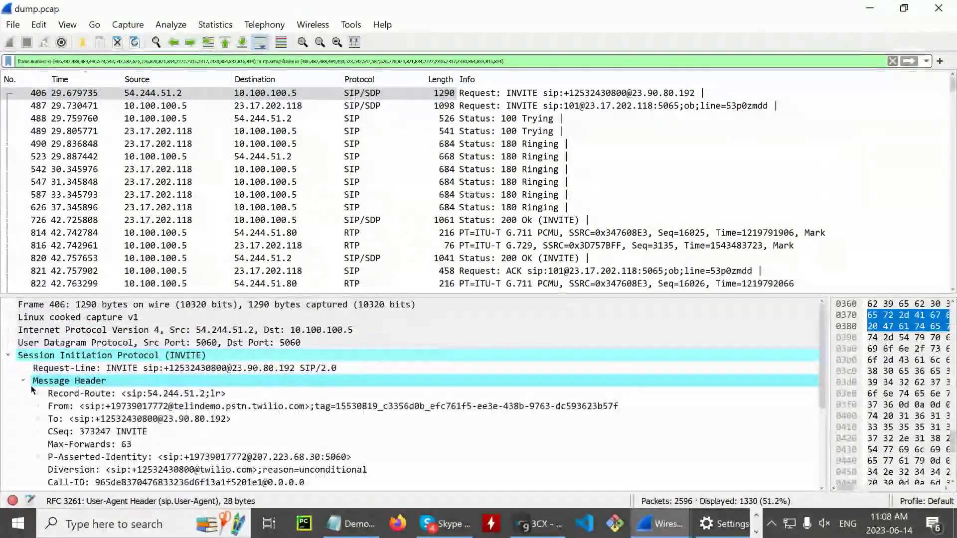
{"action": "double_click", "coordinate": [59, 382]}
{"action": "left_click", "coordinate": [23, 394]}
{"action": "left_click", "coordinate": [38, 407]}
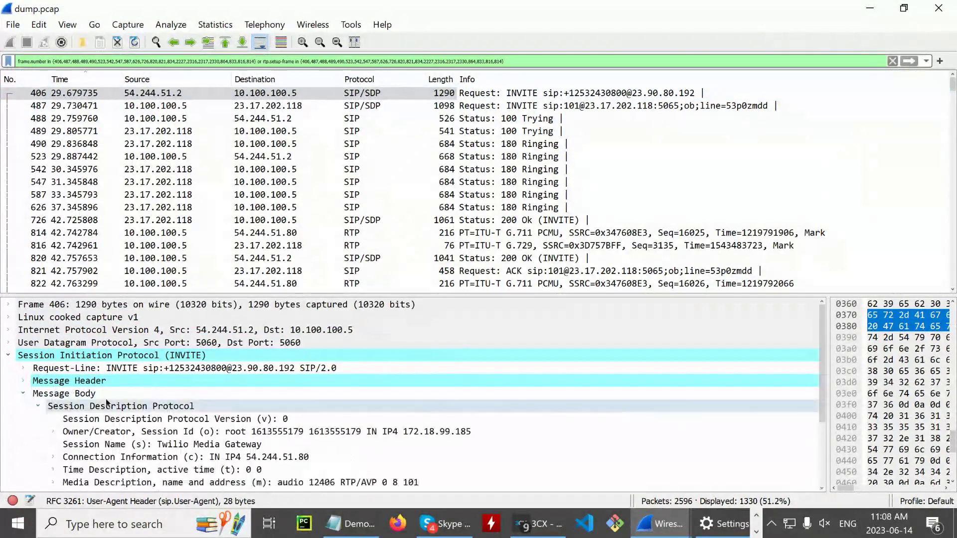
{"action": "scroll", "coordinate": [245, 424], "scroll_direction": "down", "scroll_amount": 2}
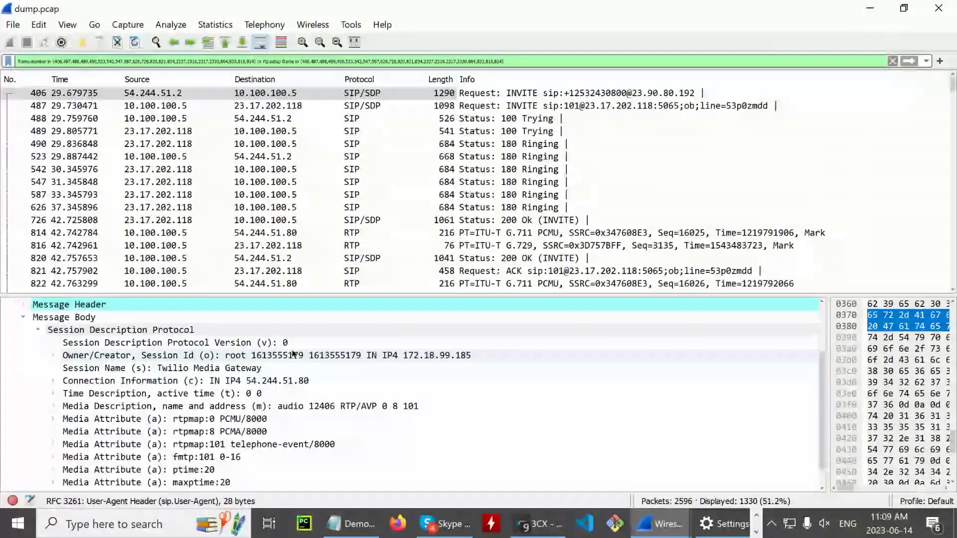
{"action": "scroll", "coordinate": [294, 354], "scroll_direction": "down", "scroll_amount": 1}
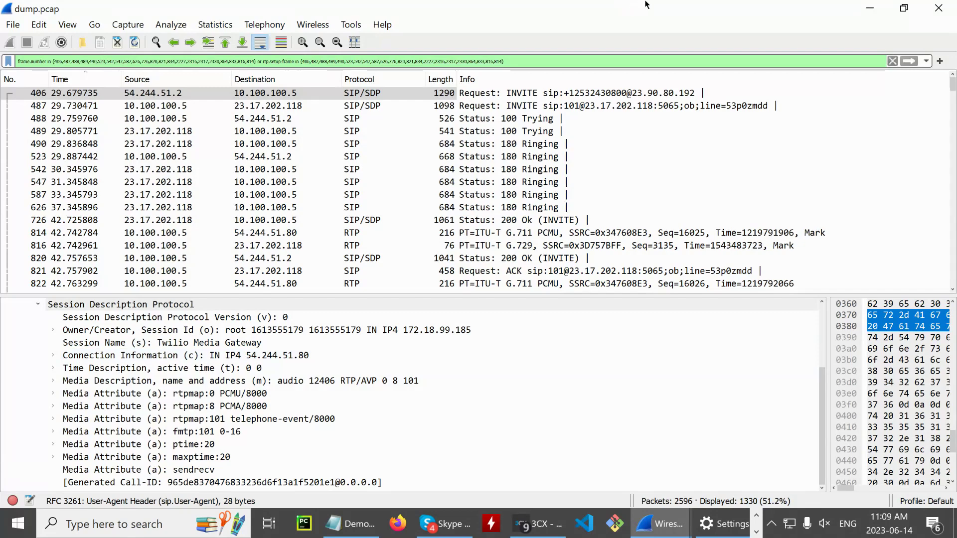
- Restore and move the Wireshark window aside to bring the 3CX console forward
{"action": "left_click_drag", "start_coordinate": [805, 5], "coordinate": [665, 209]}
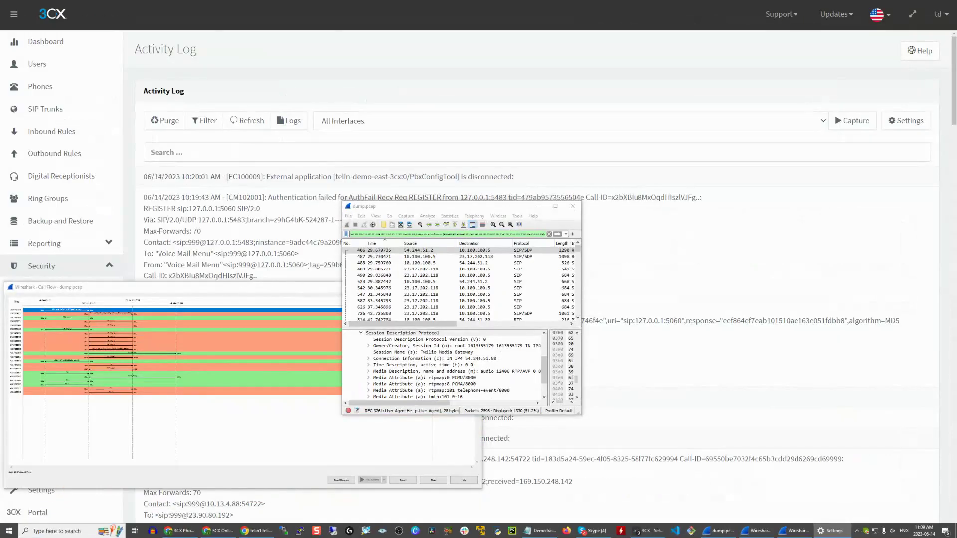
{"action": "left_click_drag", "start_coordinate": [420, 211], "coordinate": [556, 229]}
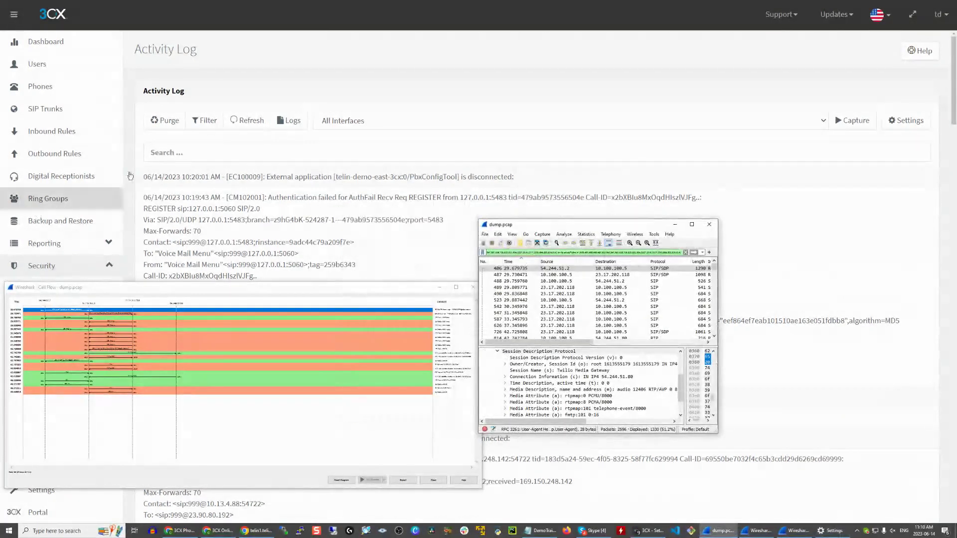
{"action": "left_click", "coordinate": [95, 120]}
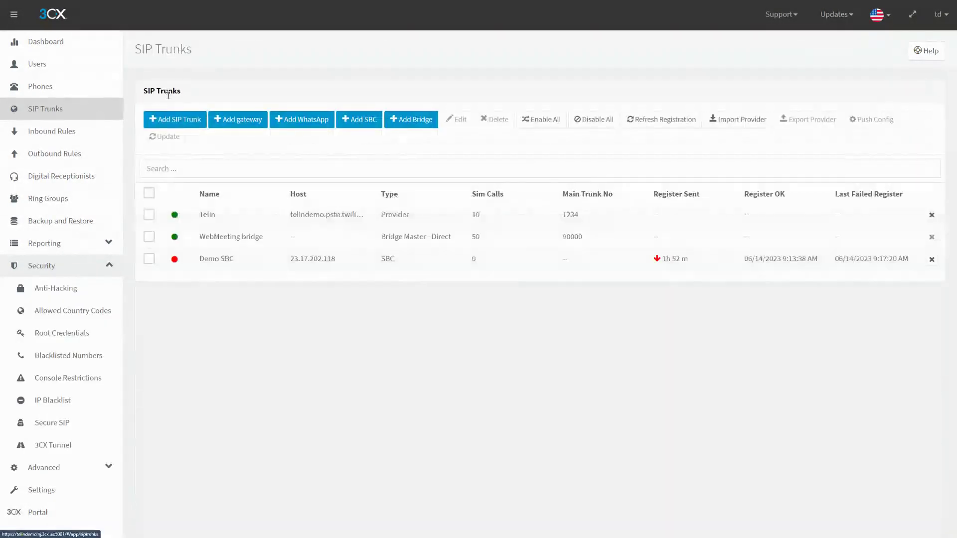
- Open the Telin trunk's outbound parameters and find the From : Display Name setting
{"action": "left_click", "coordinate": [207, 214]}
{"action": "left_click", "coordinate": [434, 102]}
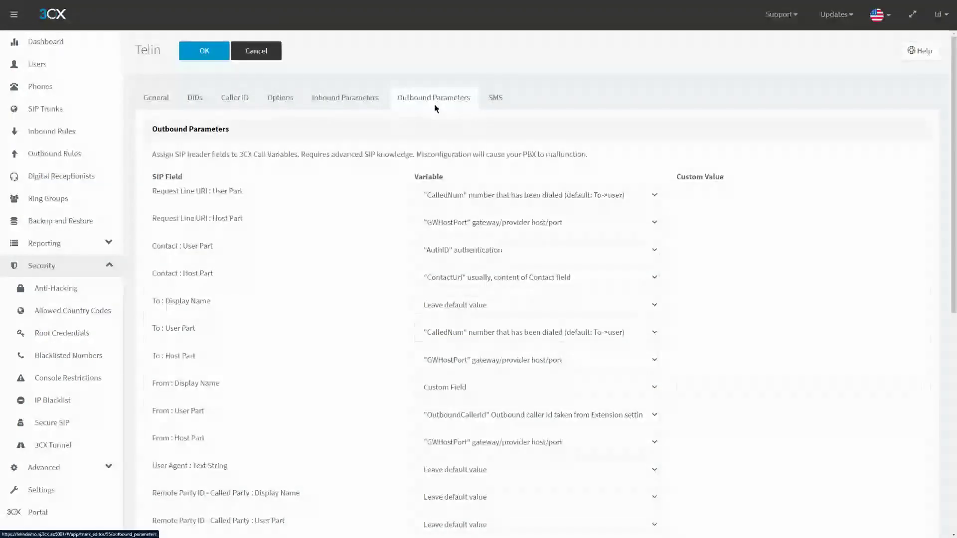
{"action": "scroll", "coordinate": [390, 151], "scroll_direction": "down", "scroll_amount": 4}
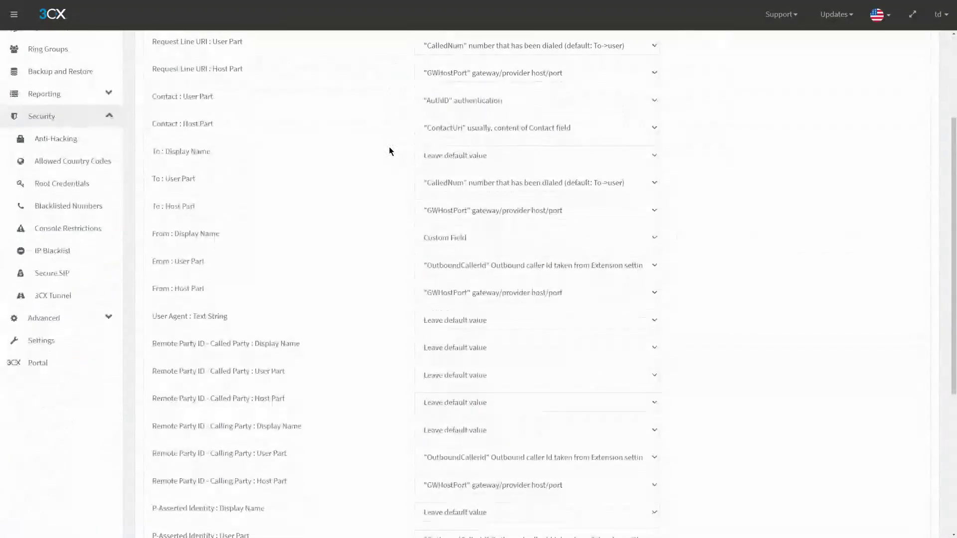
{"action": "left_click_drag", "start_coordinate": [153, 201], "coordinate": [239, 204]}
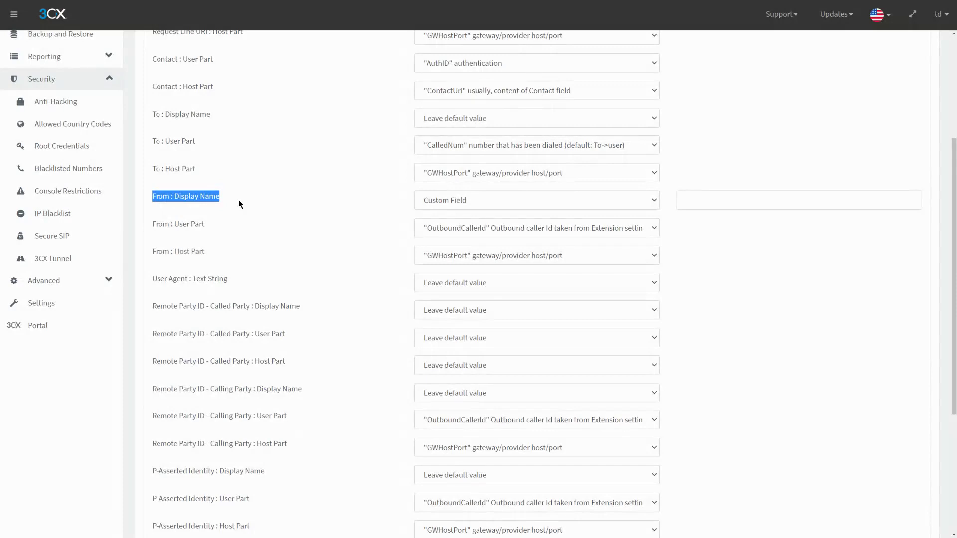
- Enter a custom From display name as a Custom Field, then return to the Dashboard
{"action": "left_click", "coordinate": [694, 198]}
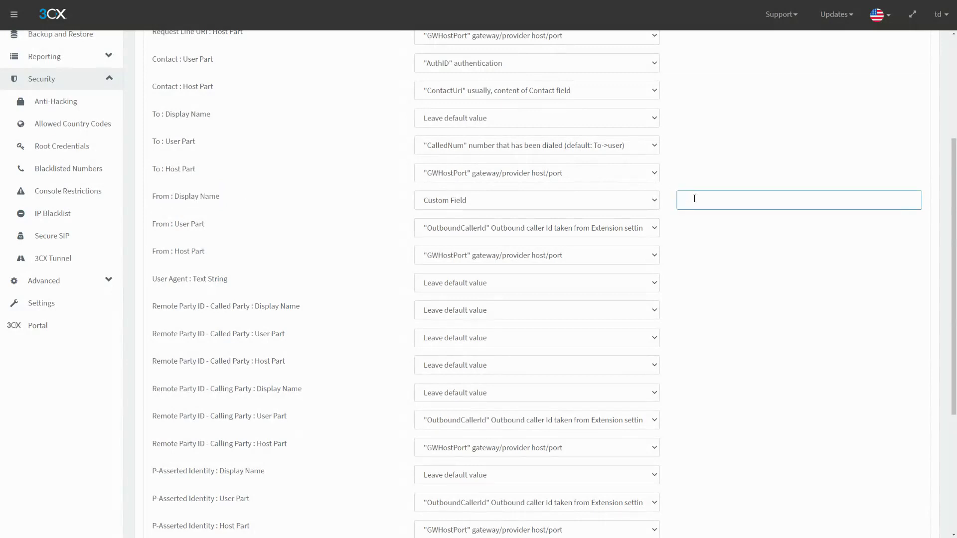
{"action": "type", "text": "Chris"}
{"action": "key", "text": "BackSpace"}
{"action": "key", "text": "BackSpace"}
{"action": "key", "text": "BackSpace"}
{"action": "key", "text": "BackSpace"}
{"action": "type", "text": "hris"}
{"action": "left_click", "coordinate": [571, 195]}
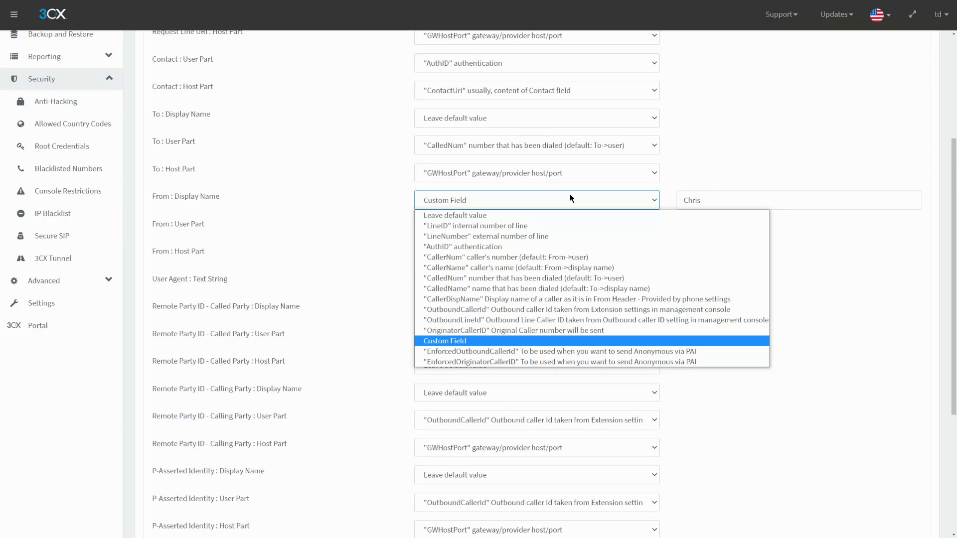
{"action": "left_click", "coordinate": [570, 197]}
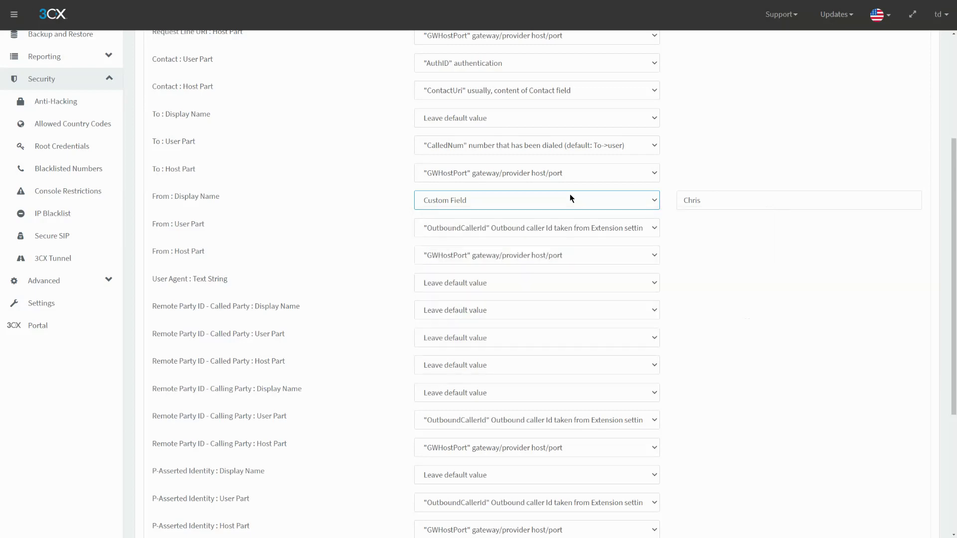
{"action": "left_click", "coordinate": [374, 209]}
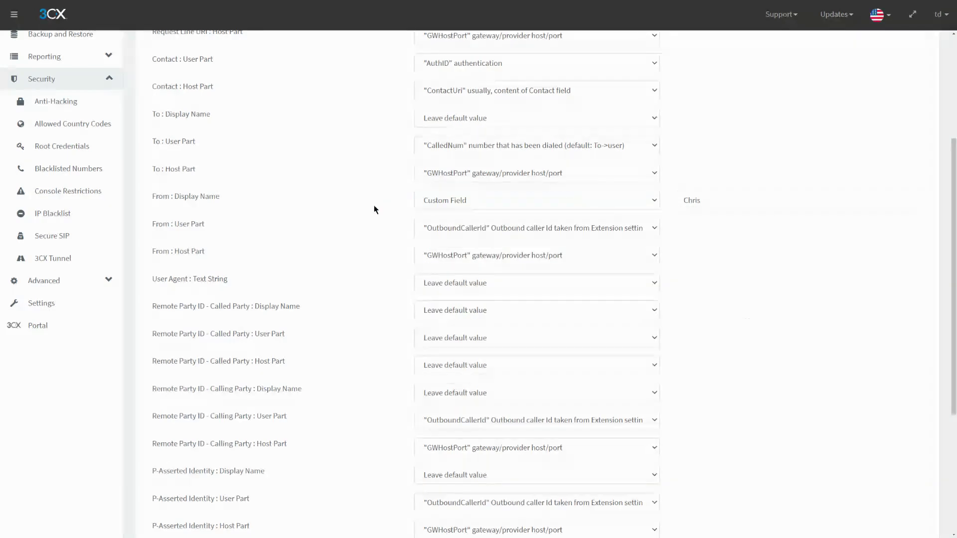
{"action": "scroll", "coordinate": [374, 205], "scroll_direction": "up", "scroll_amount": 4}
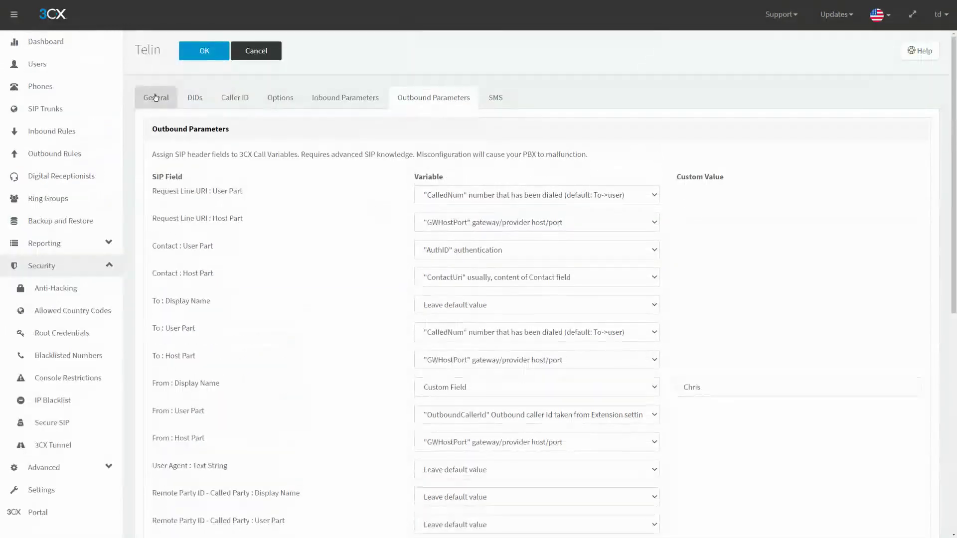
{"action": "left_click", "coordinate": [89, 44]}
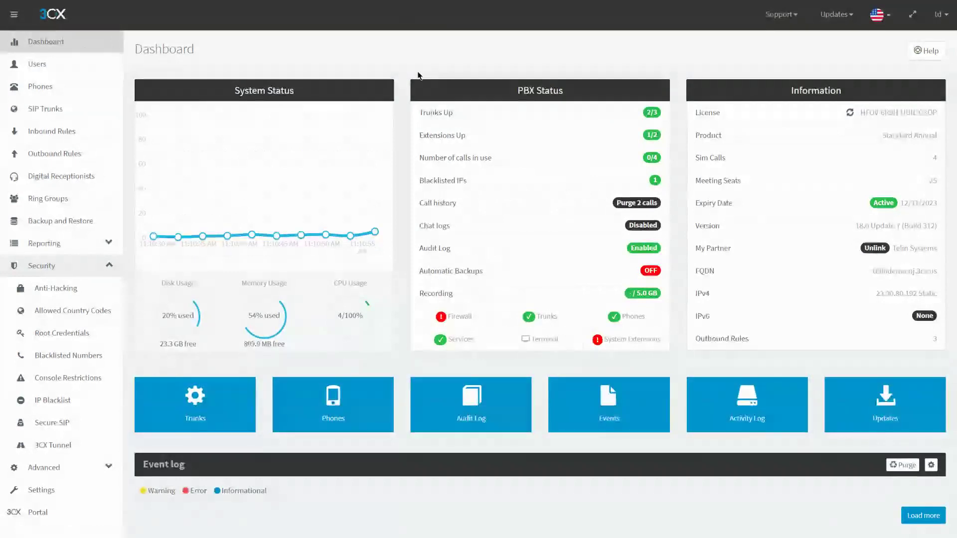
- Open the Audit Log from its Dashboard tile to list recent configuration changes
{"action": "left_click", "coordinate": [473, 406]}
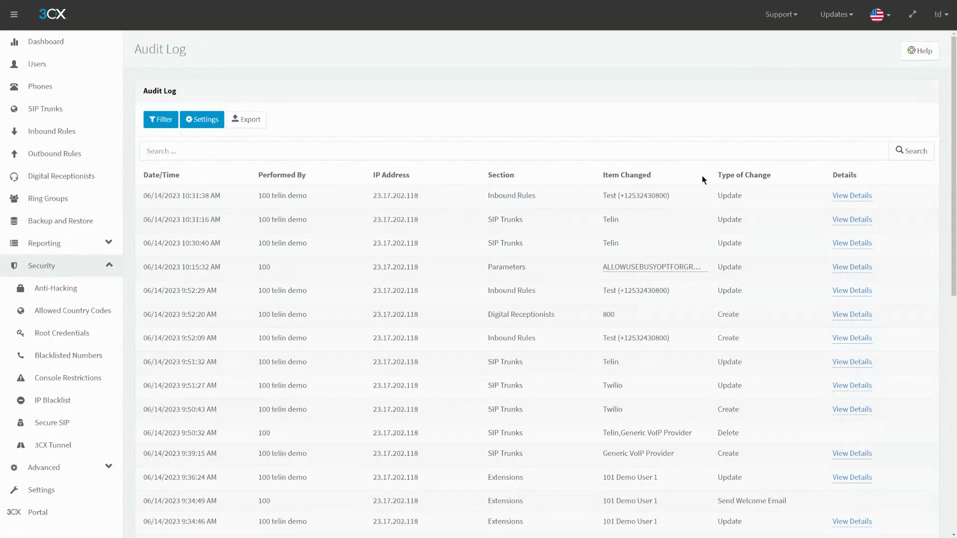
- View the latest inbound rule change details, comparing its previous and updated routing values
{"action": "left_click", "coordinate": [865, 197]}
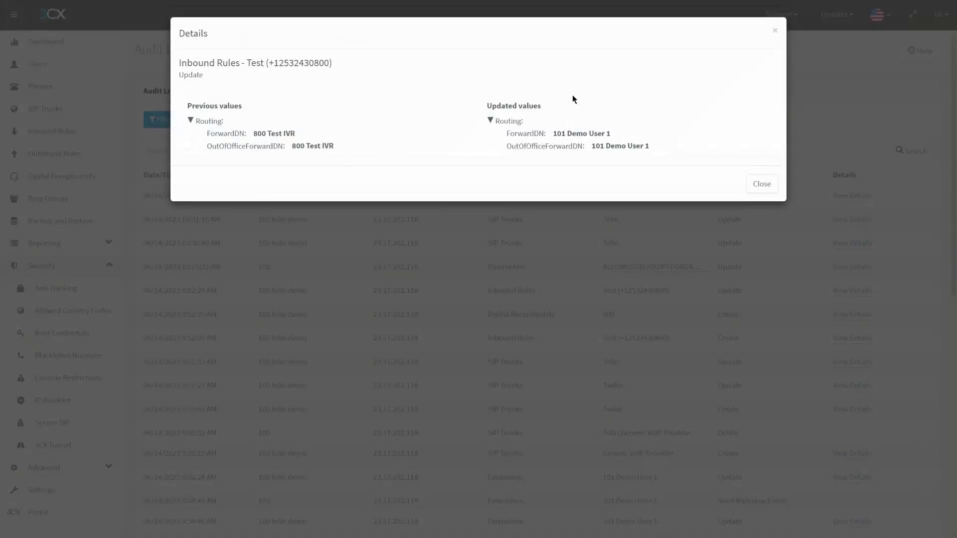
{"action": "left_click", "coordinate": [759, 186]}
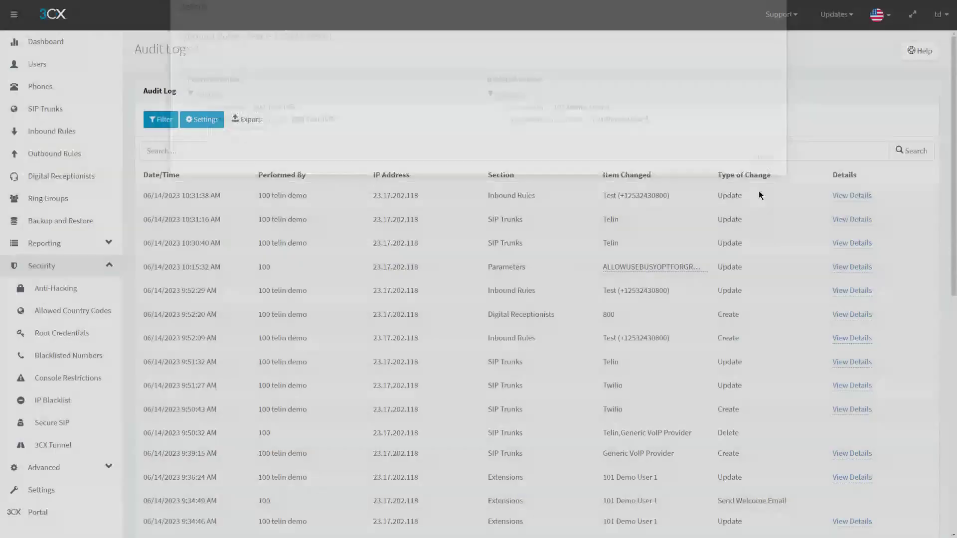
{"action": "left_click_drag", "start_coordinate": [254, 200], "coordinate": [336, 204]}
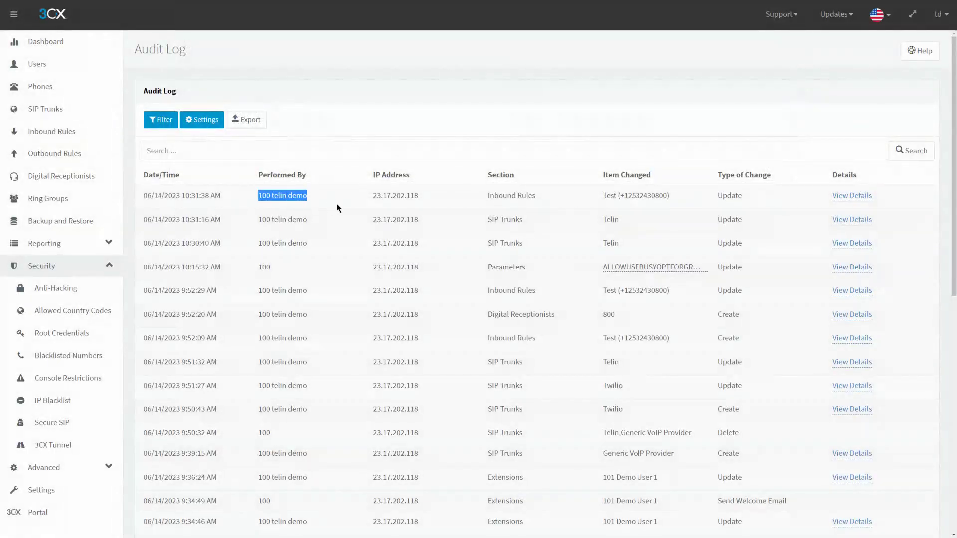
{"action": "left_click", "coordinate": [853, 195]}
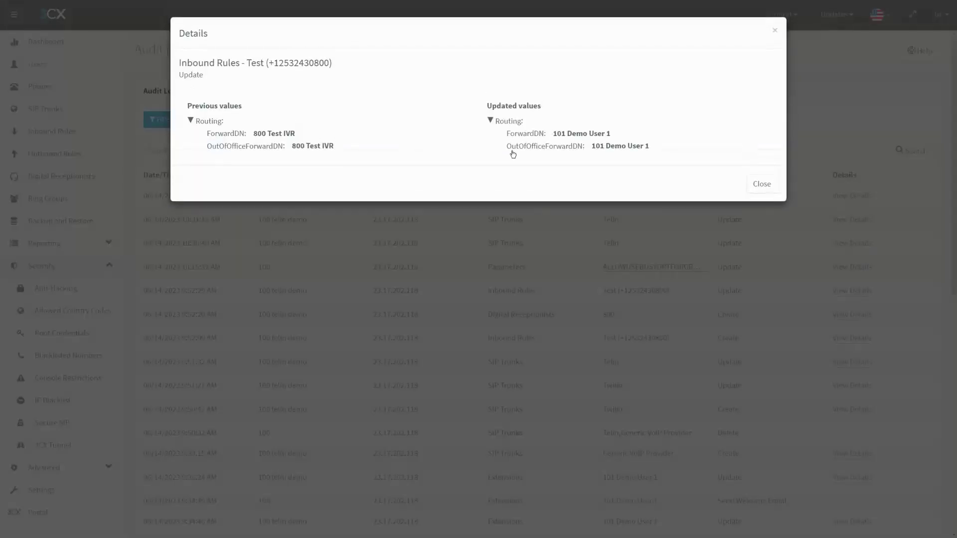
{"action": "left_click_drag", "start_coordinate": [218, 134], "coordinate": [345, 149]}
{"action": "left_click", "coordinate": [344, 150]}
{"action": "left_click_drag", "start_coordinate": [188, 105], "coordinate": [368, 157]}
{"action": "left_click", "coordinate": [368, 158]}
{"action": "left_click_drag", "start_coordinate": [440, 121], "coordinate": [670, 150]}
{"action": "left_click", "coordinate": [670, 151]}
- Check the change title, section and new ForwardDN value, then open Audit Log Settings
{"action": "left_click_drag", "start_coordinate": [178, 63], "coordinate": [334, 78]}
{"action": "left_click", "coordinate": [334, 78]}
{"action": "left_click_drag", "start_coordinate": [181, 106], "coordinate": [355, 145]}
{"action": "left_click", "coordinate": [355, 145]}
{"action": "left_click_drag", "start_coordinate": [627, 143], "coordinate": [508, 137]}
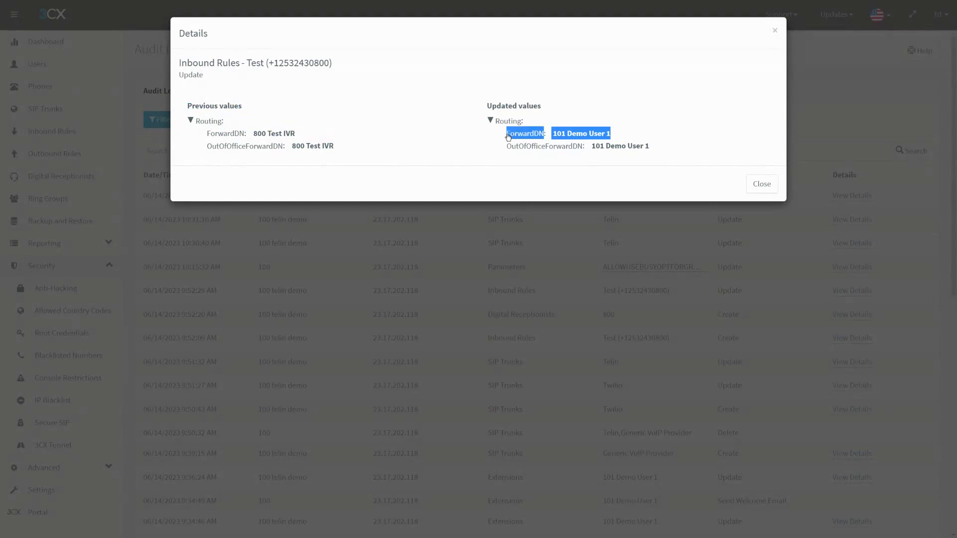
{"action": "left_click", "coordinate": [507, 138]}
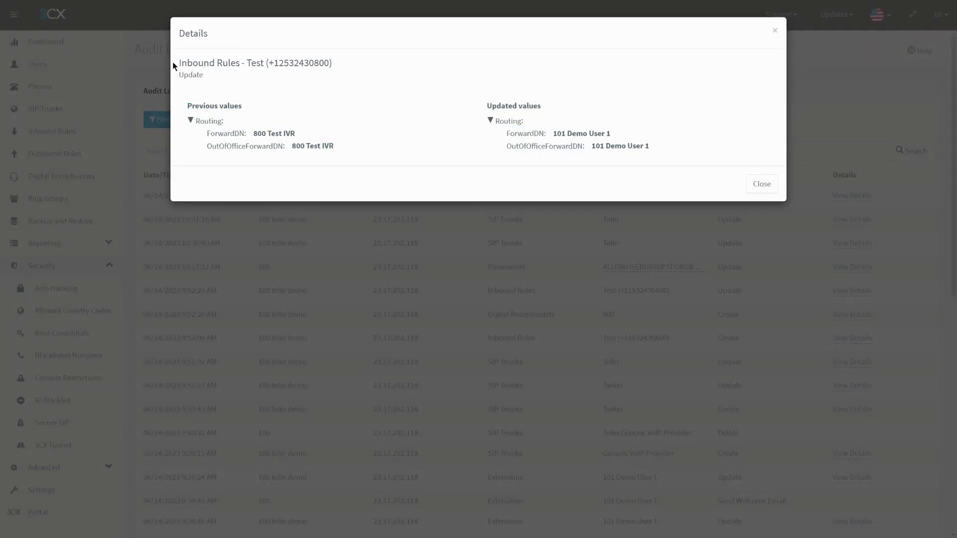
{"action": "left_click_drag", "start_coordinate": [175, 64], "coordinate": [246, 65]}
{"action": "left_click", "coordinate": [260, 66]}
{"action": "left_click", "coordinate": [758, 182]}
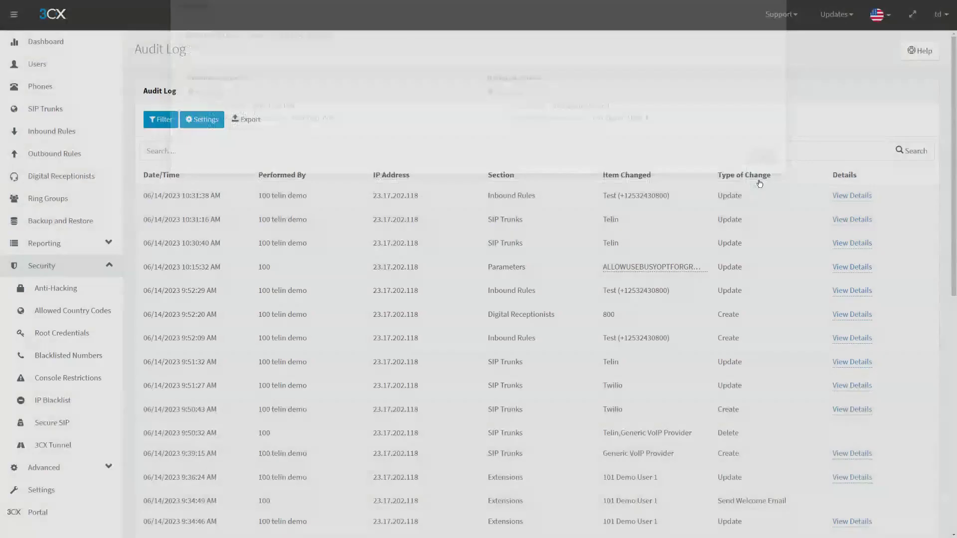
{"action": "left_click", "coordinate": [215, 118]}
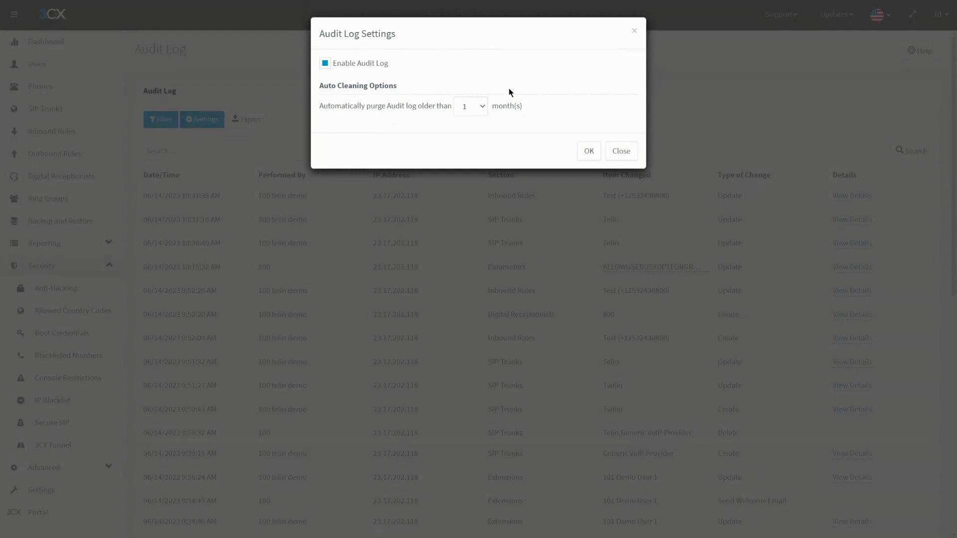
- Close Audit Log Settings, browse the filter's Section list unapplied, and go to Backup and Restore
{"action": "left_click", "coordinate": [634, 32]}
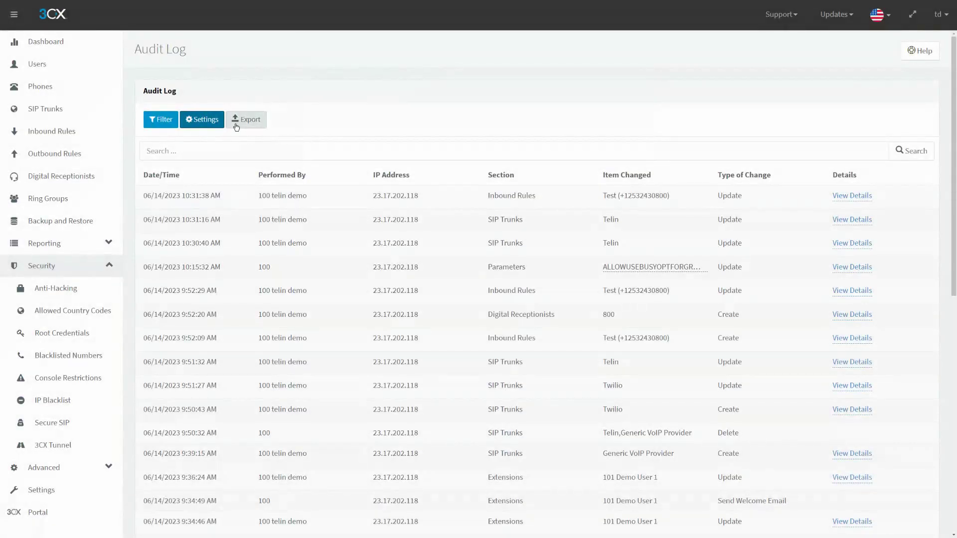
{"action": "left_click", "coordinate": [160, 120]}
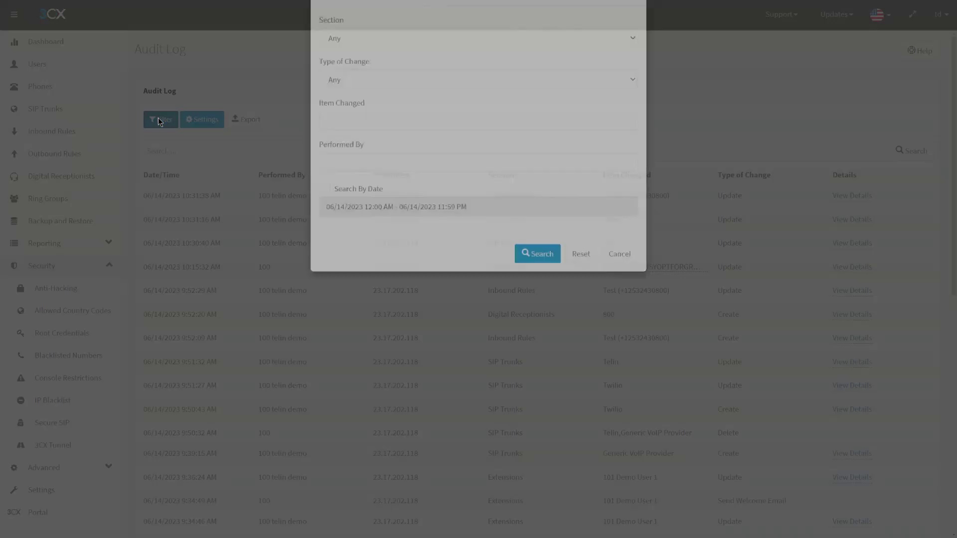
{"action": "left_click", "coordinate": [379, 75]}
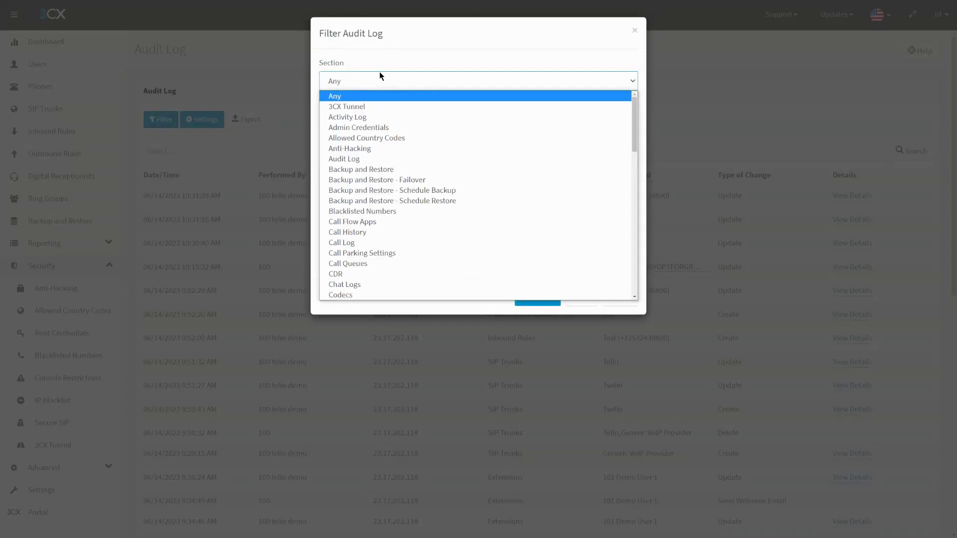
{"action": "scroll", "coordinate": [416, 196], "scroll_direction": "down", "scroll_amount": 10}
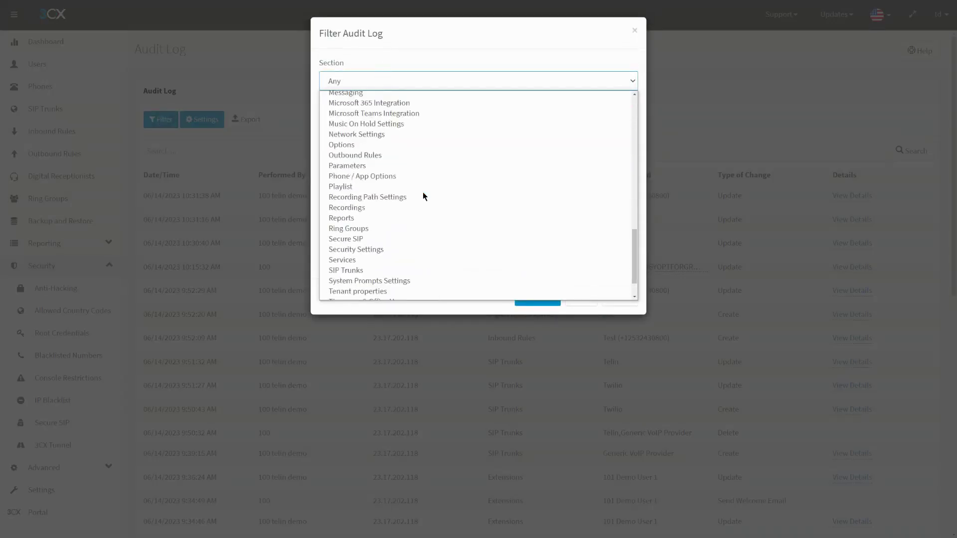
{"action": "scroll", "coordinate": [423, 196], "scroll_direction": "up", "scroll_amount": 10}
{"action": "left_click", "coordinate": [446, 69]}
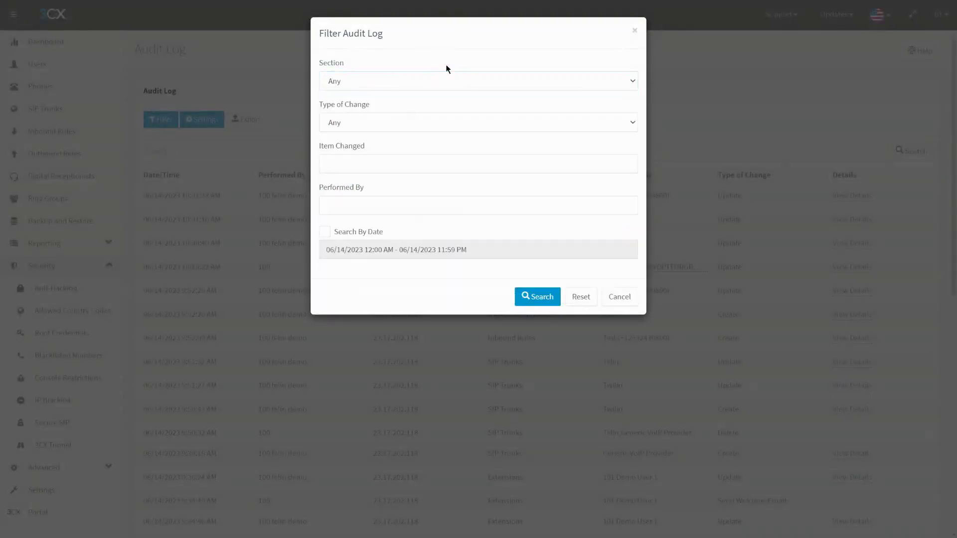
{"action": "left_click", "coordinate": [618, 297]}
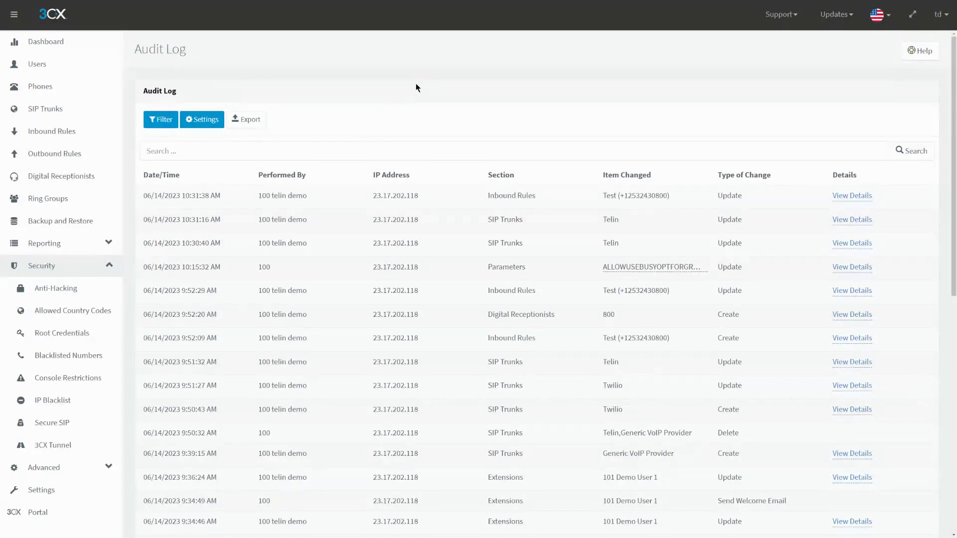
{"action": "left_click", "coordinate": [78, 231]}
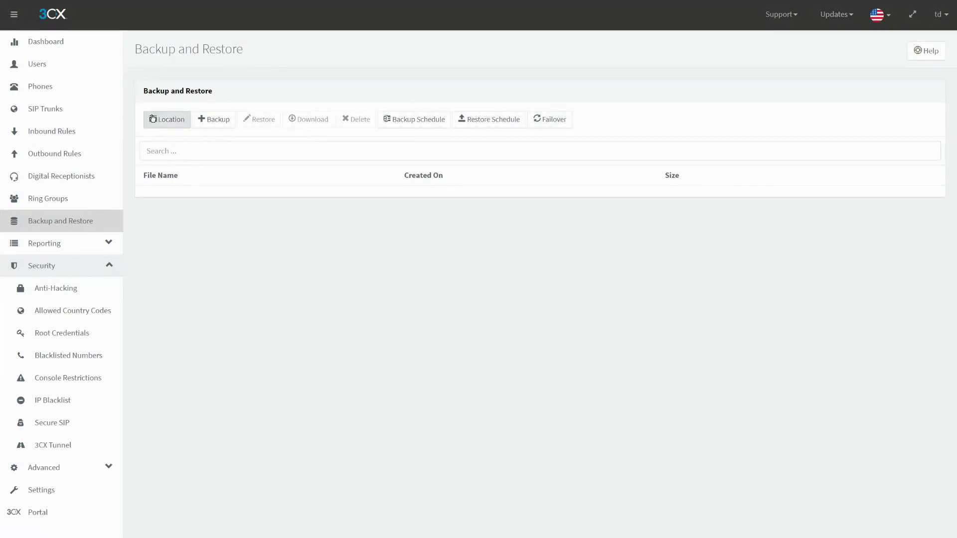
{"action": "left_click", "coordinate": [215, 123]}
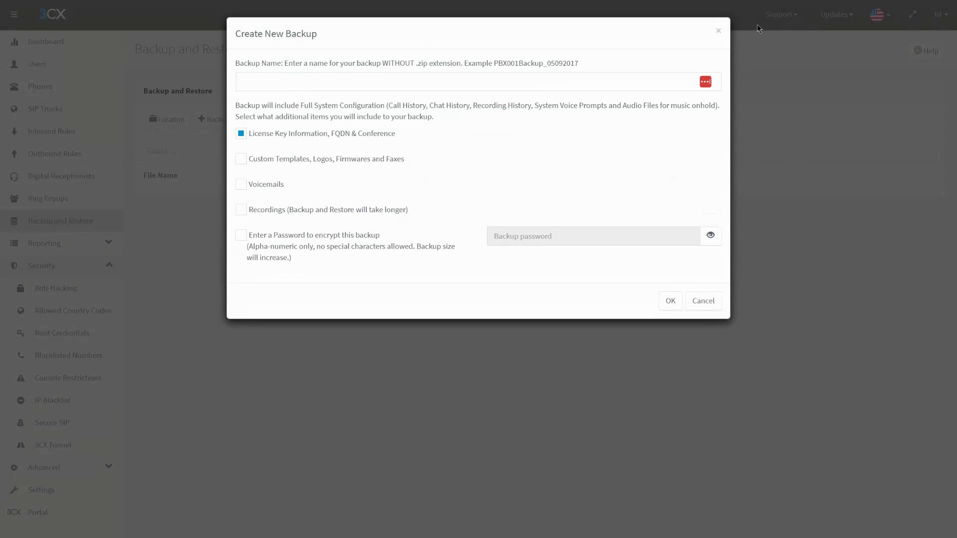
{"action": "left_click", "coordinate": [266, 79]}
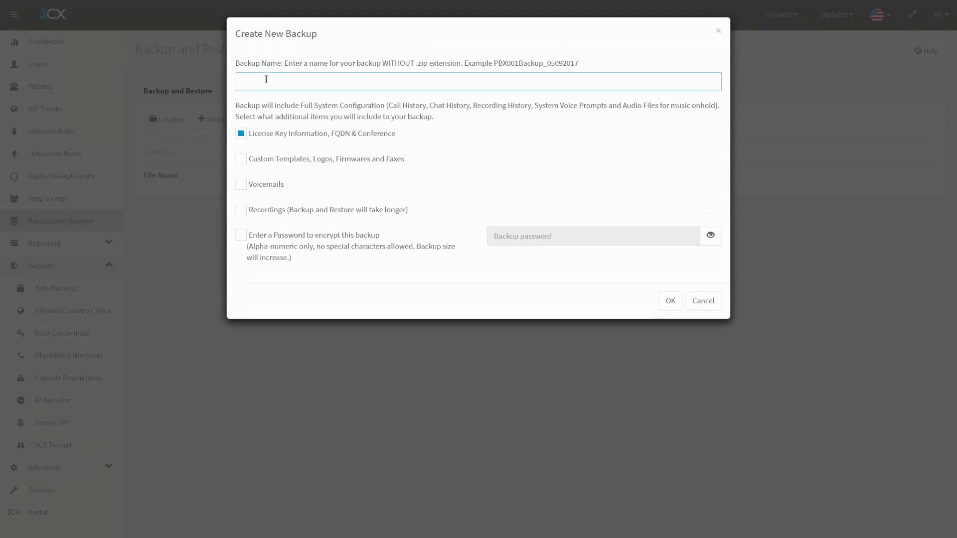
{"action": "type", "text": "Backup1"}
{"action": "left_click_drag", "start_coordinate": [449, 134], "coordinate": [254, 133]}
{"action": "left_click_drag", "start_coordinate": [444, 159], "coordinate": [257, 159]}
{"action": "left_click_drag", "start_coordinate": [309, 185], "coordinate": [249, 186]}
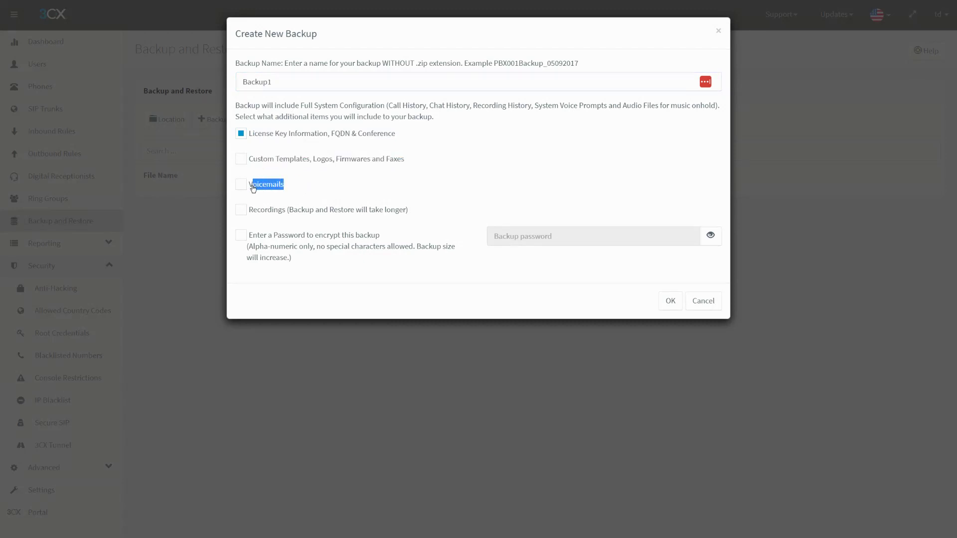
{"action": "left_click_drag", "start_coordinate": [414, 209], "coordinate": [261, 210]}
{"action": "left_click", "coordinate": [457, 143]}
{"action": "left_click_drag", "start_coordinate": [422, 140], "coordinate": [251, 139]}
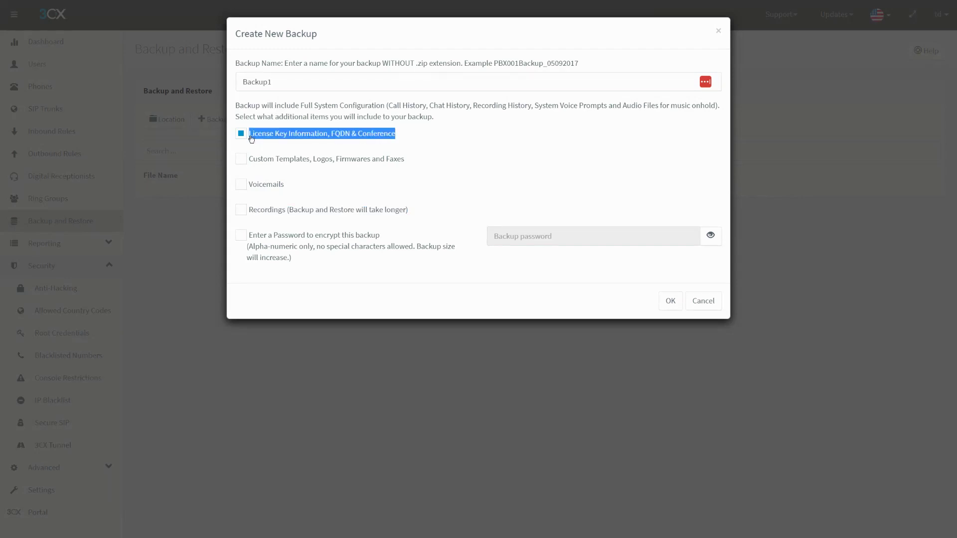
{"action": "left_click", "coordinate": [308, 116]}
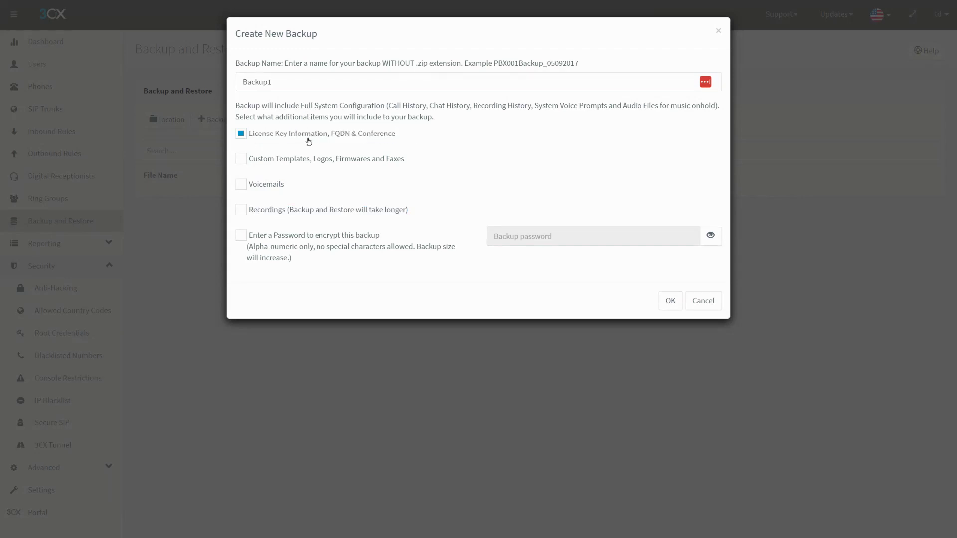
{"action": "left_click", "coordinate": [306, 134]}
{"action": "left_click", "coordinate": [703, 301]}
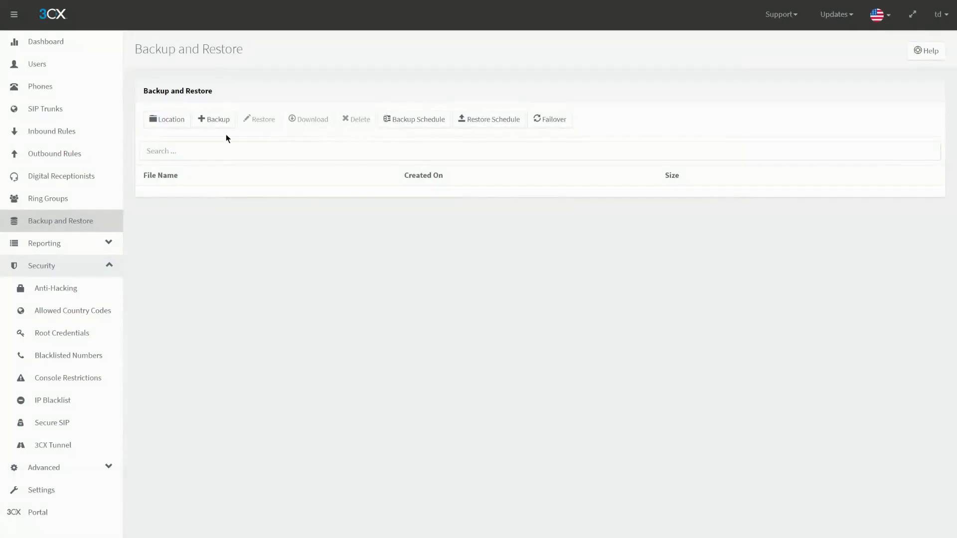
{"action": "left_click", "coordinate": [164, 122]}
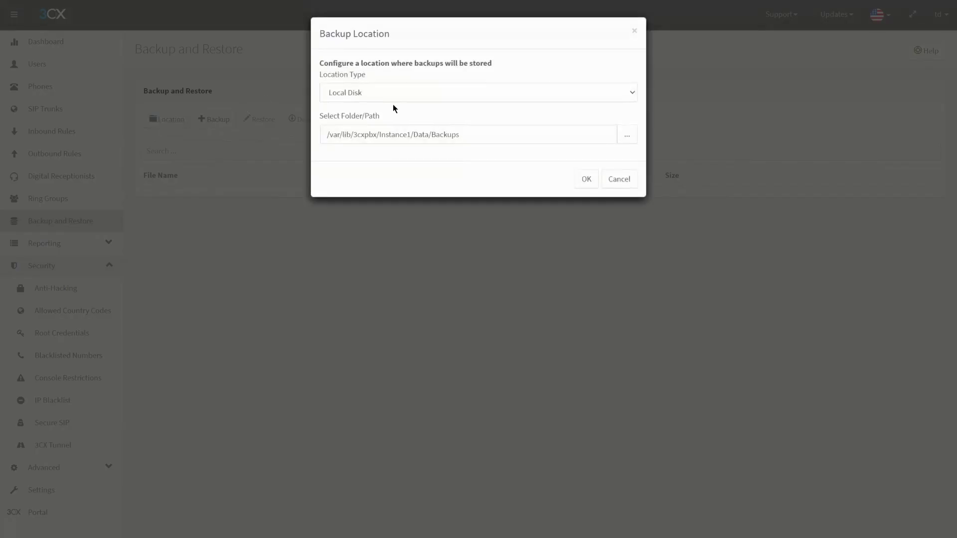
{"action": "left_click", "coordinate": [393, 100]}
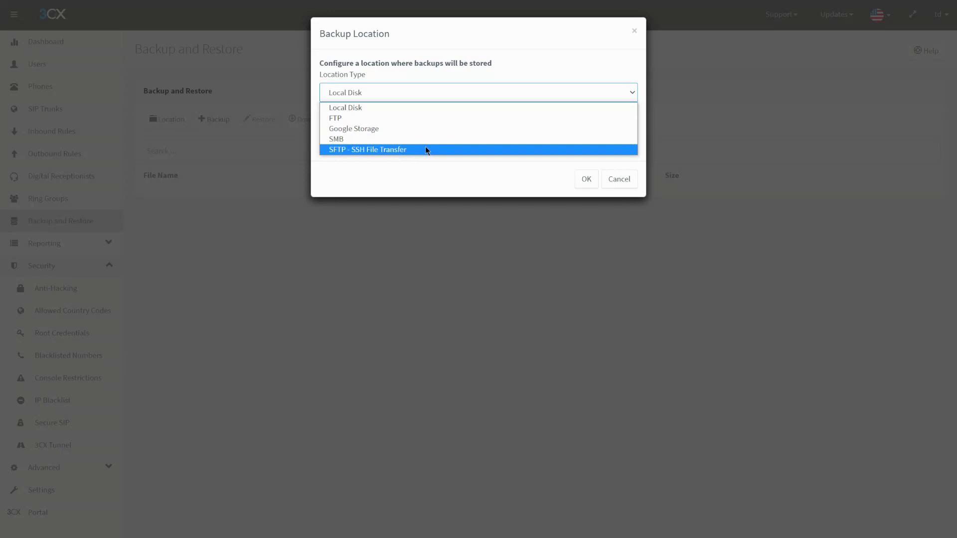
{"action": "left_click", "coordinate": [479, 160]}
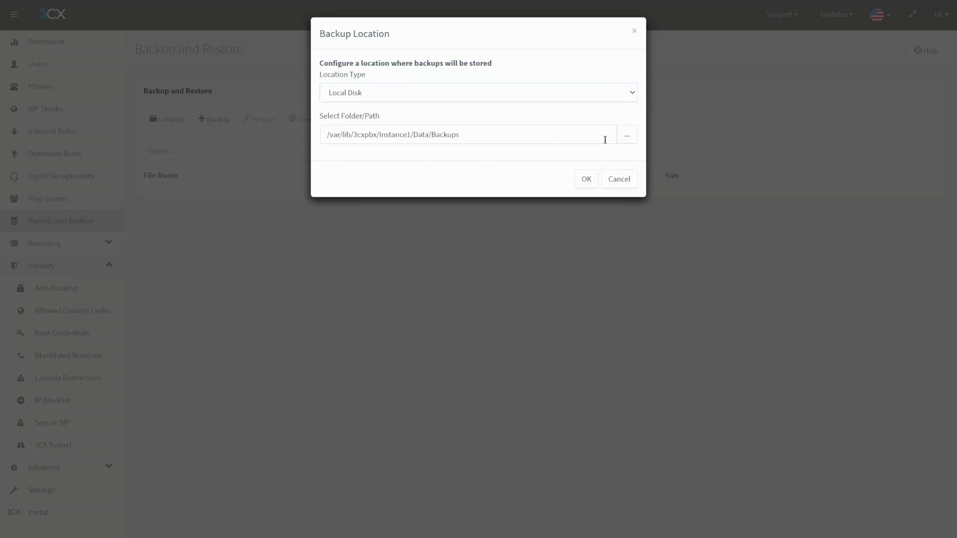
{"action": "left_click", "coordinate": [627, 181]}
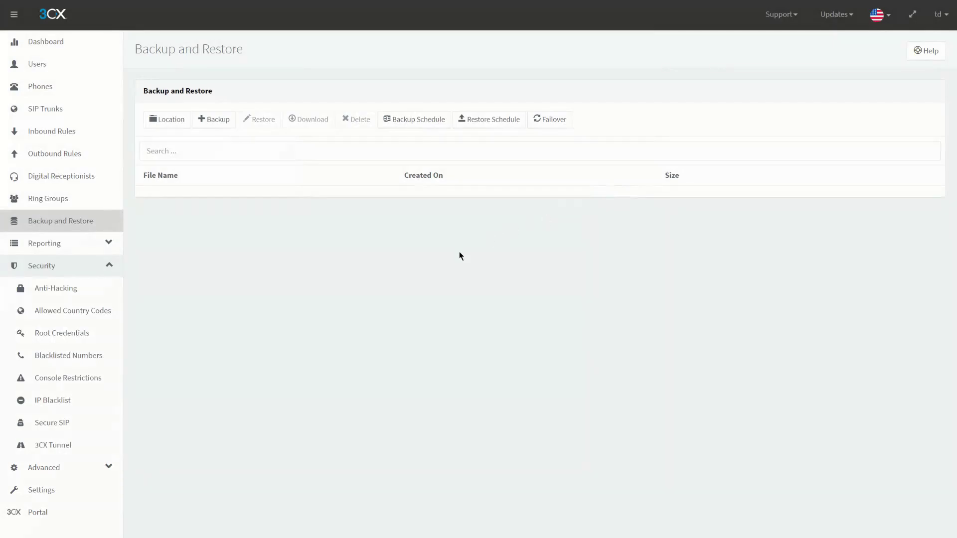
- Try scheduled backups weekly then daily with rotation 3, and discard the schedule changes
{"action": "left_click", "coordinate": [419, 119]}
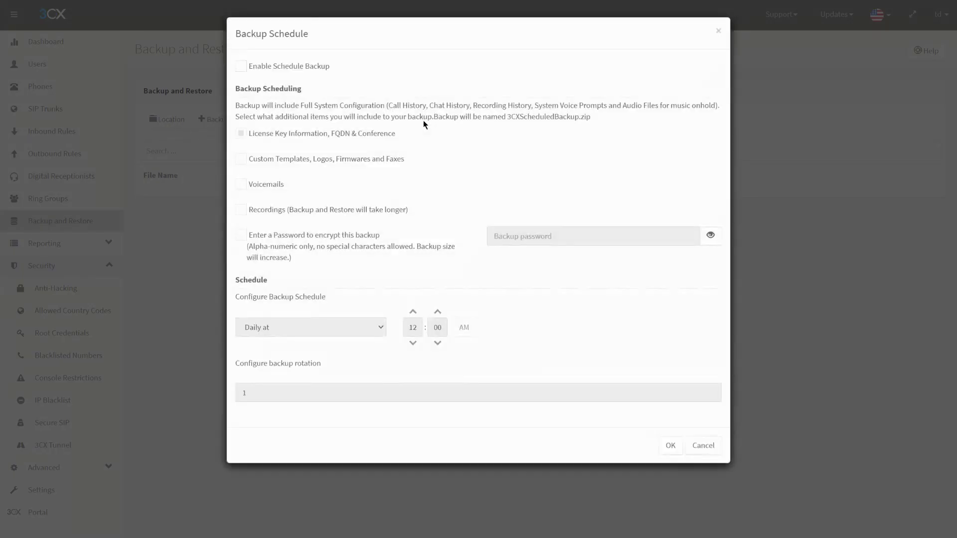
{"action": "left_click", "coordinate": [306, 67]}
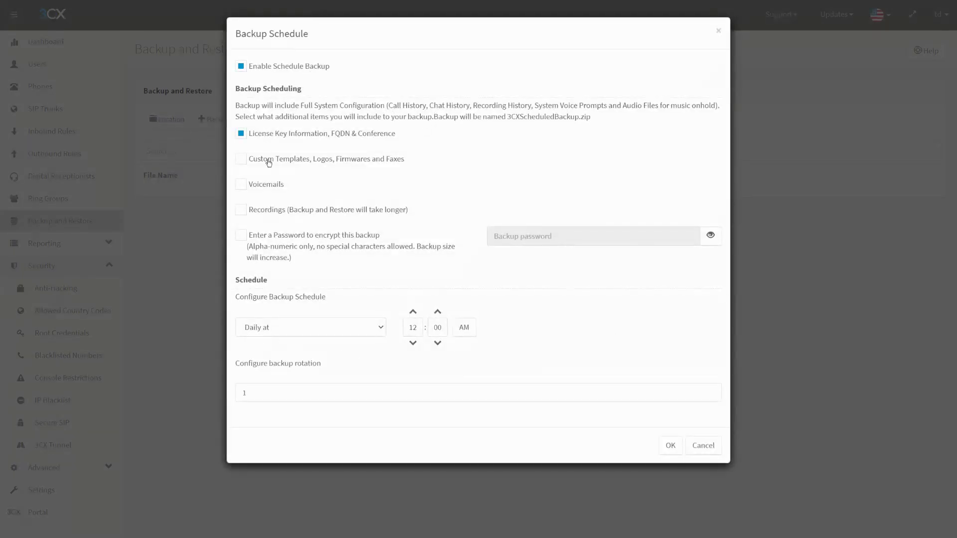
{"action": "left_click", "coordinate": [282, 327]}
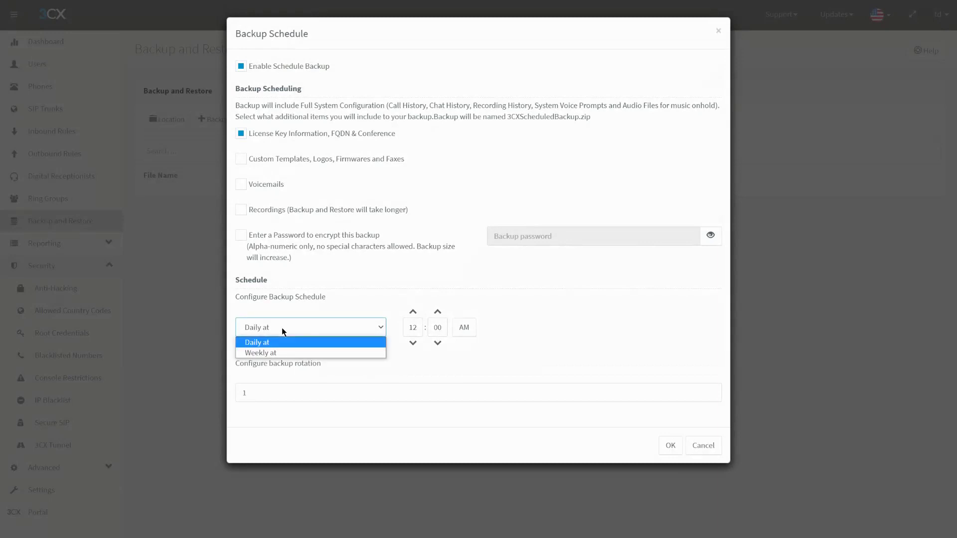
{"action": "left_click", "coordinate": [288, 354]}
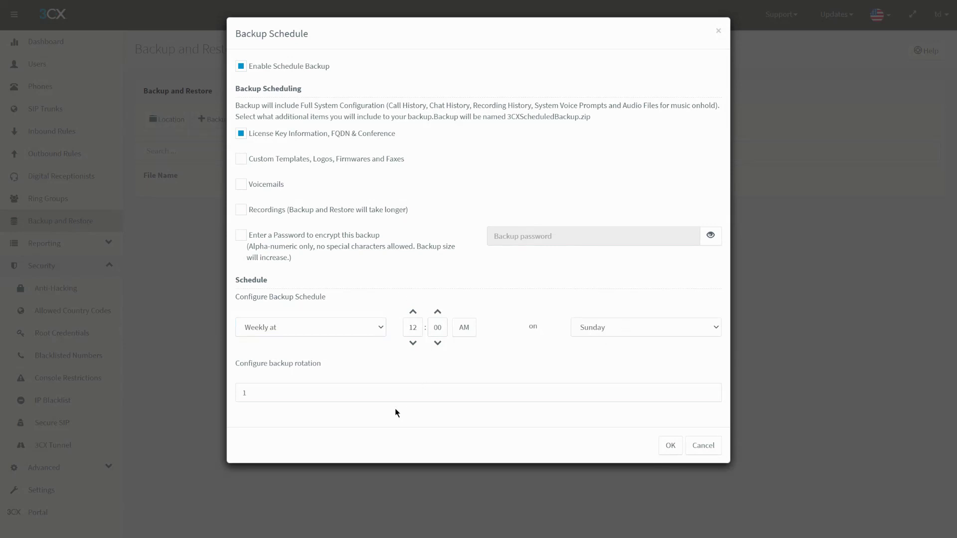
{"action": "left_click_drag", "start_coordinate": [354, 372], "coordinate": [239, 367]}
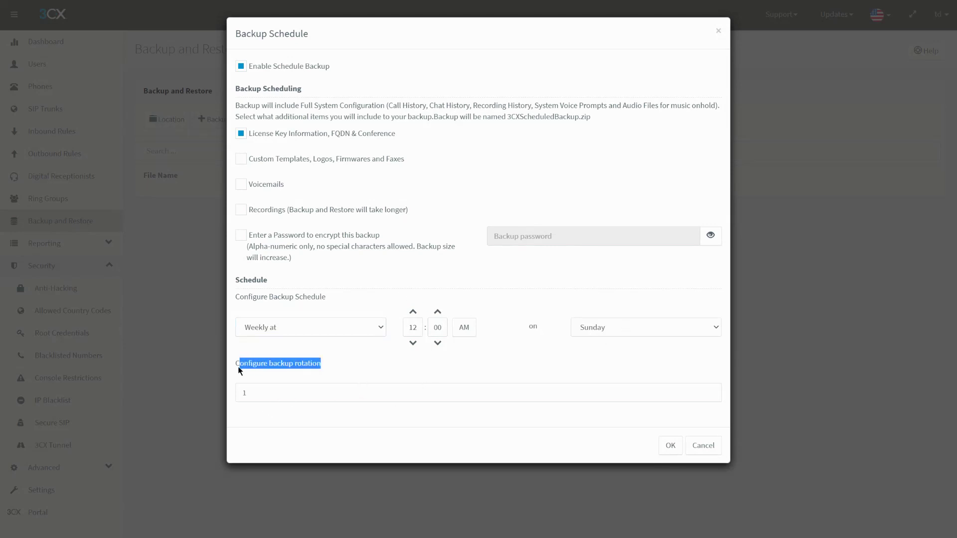
{"action": "left_click", "coordinate": [237, 366]}
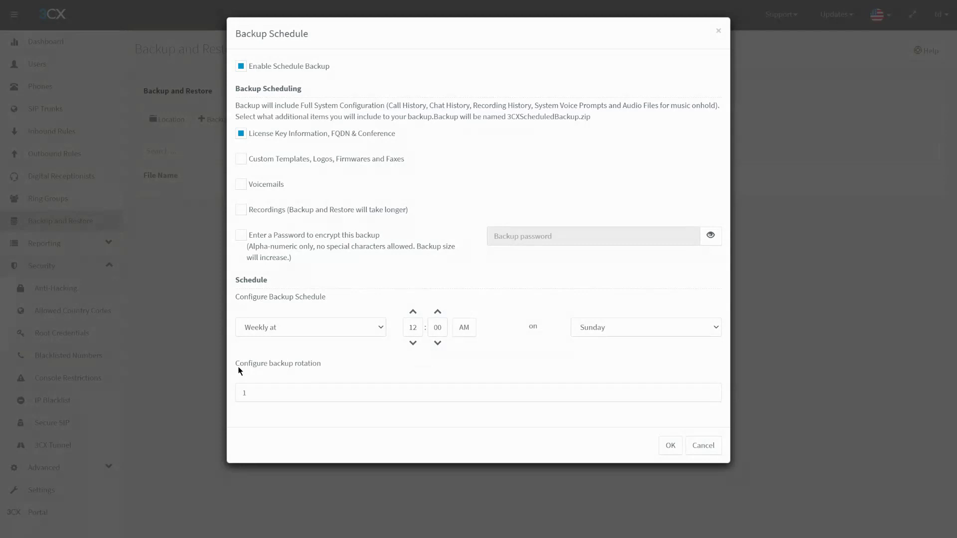
{"action": "left_click", "coordinate": [259, 392]}
{"action": "key", "text": "BackSpace"}
{"action": "type", "text": "3"}
{"action": "left_click", "coordinate": [305, 327]}
{"action": "left_click", "coordinate": [299, 340]}
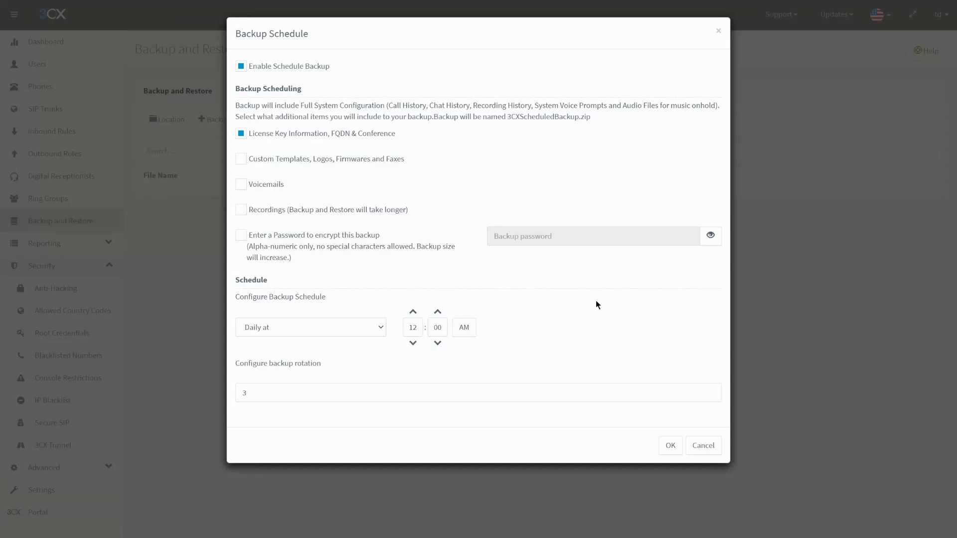
{"action": "left_click", "coordinate": [707, 446]}
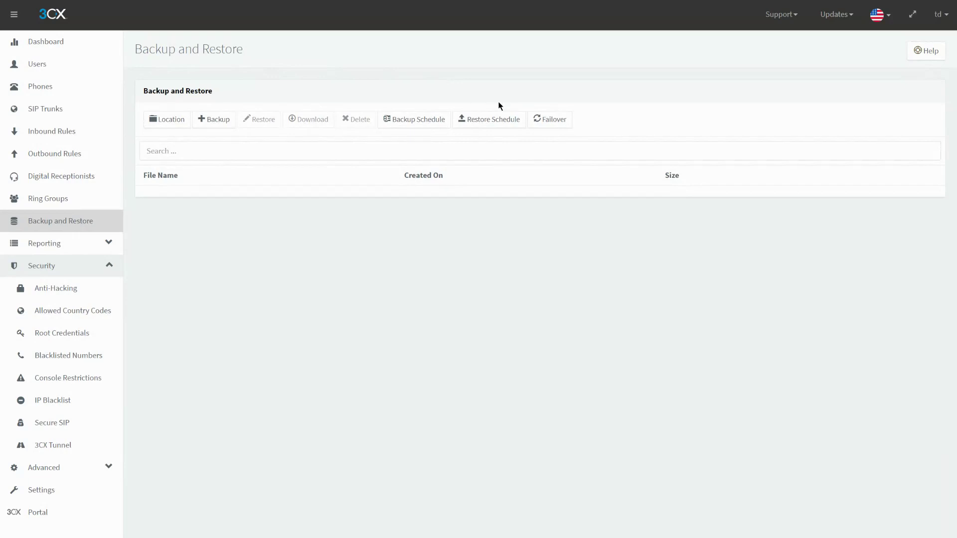
{"action": "left_click", "coordinate": [479, 121]}
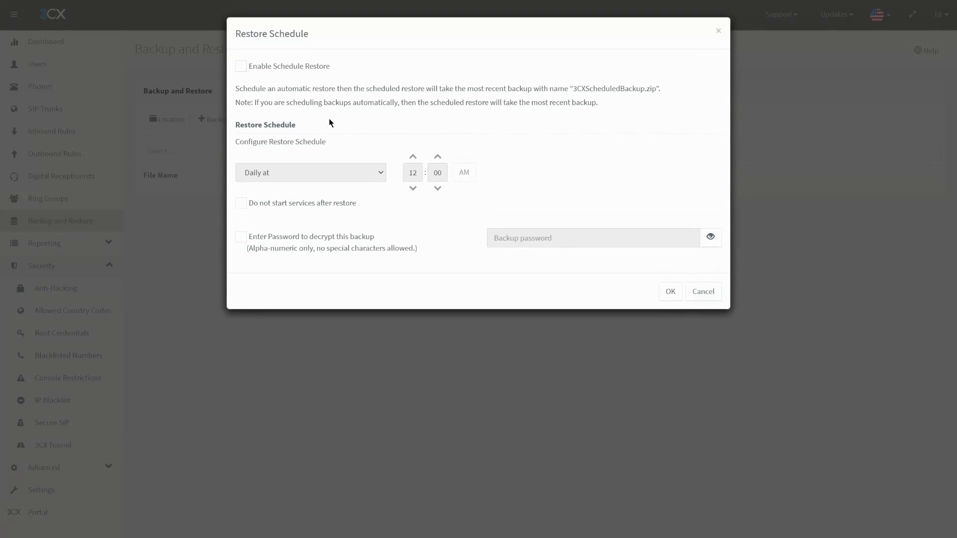
{"action": "left_click", "coordinate": [284, 66]}
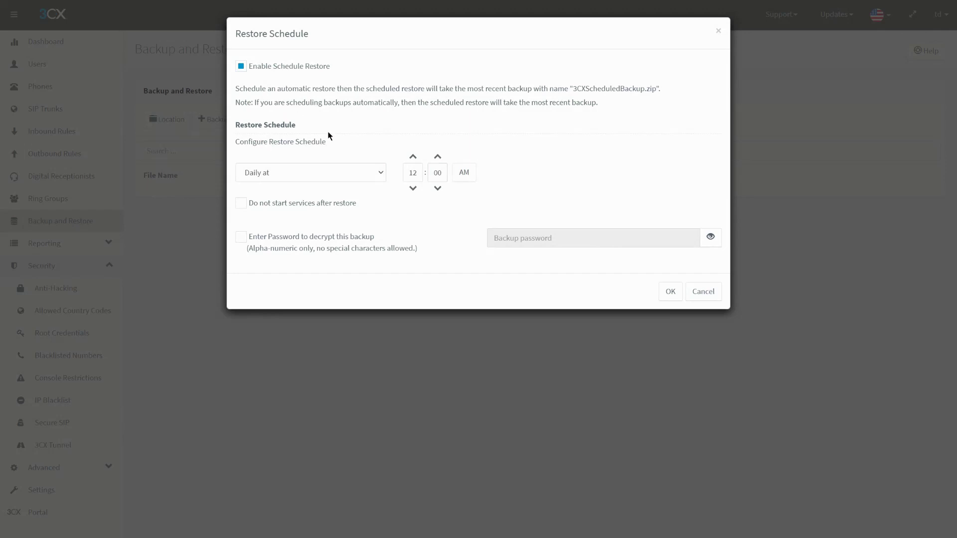
{"action": "left_click", "coordinate": [720, 300]}
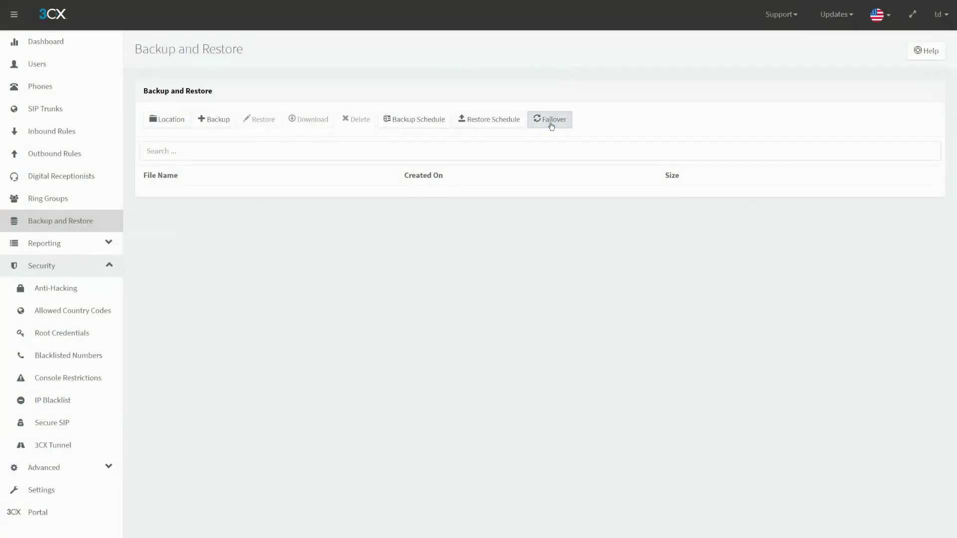
- Open Failover Options and tick Enable Failover, defaulting to Active mode with 30-second tests
{"action": "left_click", "coordinate": [550, 121]}
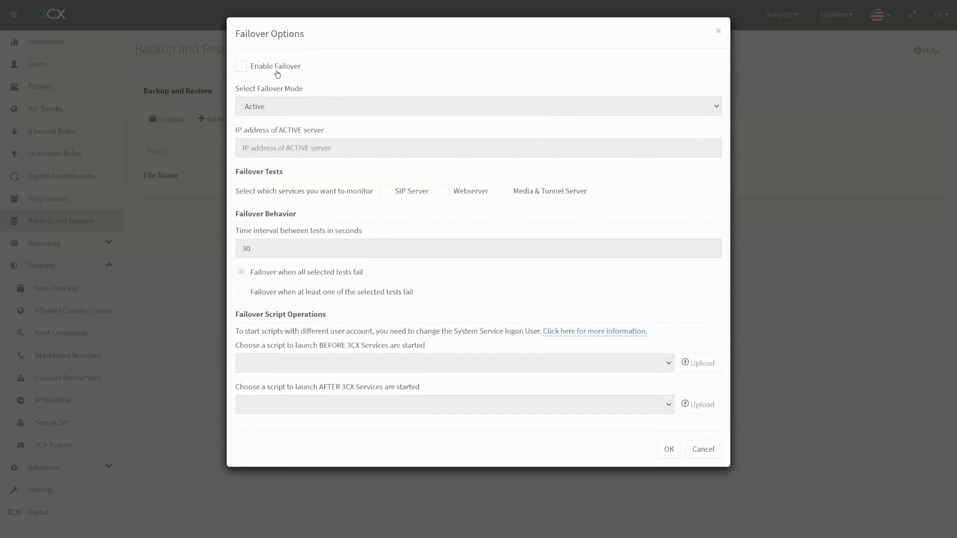
{"action": "left_click", "coordinate": [281, 71]}
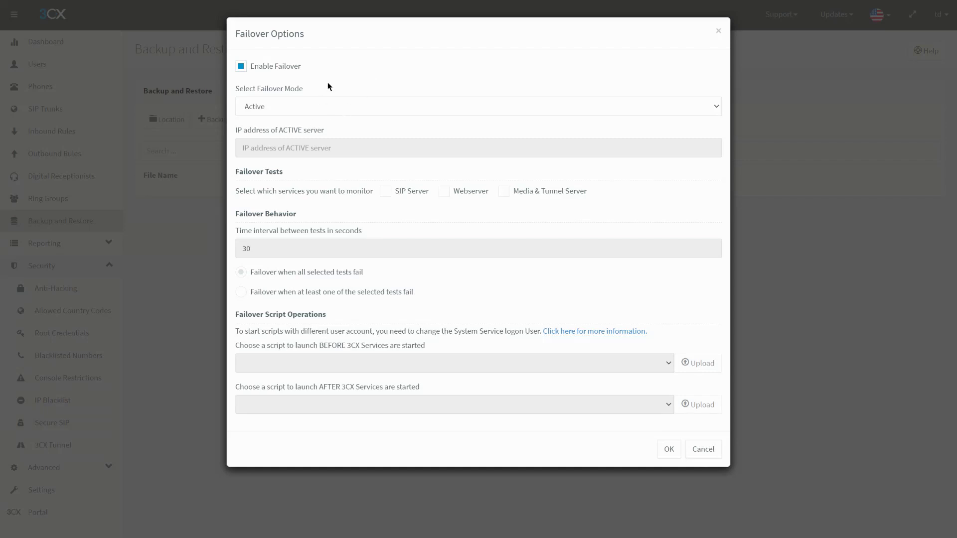
- Switch the failover mode from Active to Passive after a trial save attempt
{"action": "left_click", "coordinate": [319, 105]}
{"action": "left_click", "coordinate": [324, 112]}
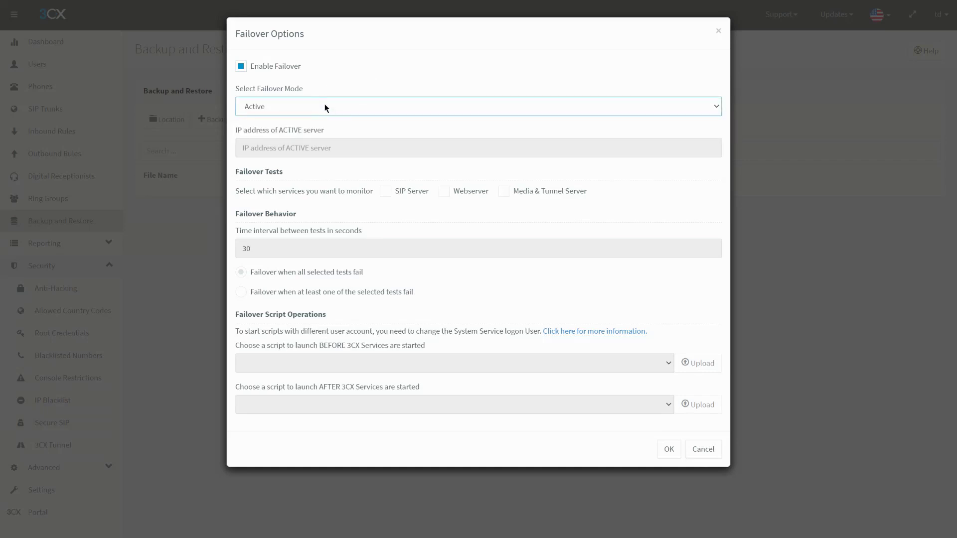
{"action": "left_click", "coordinate": [287, 111]}
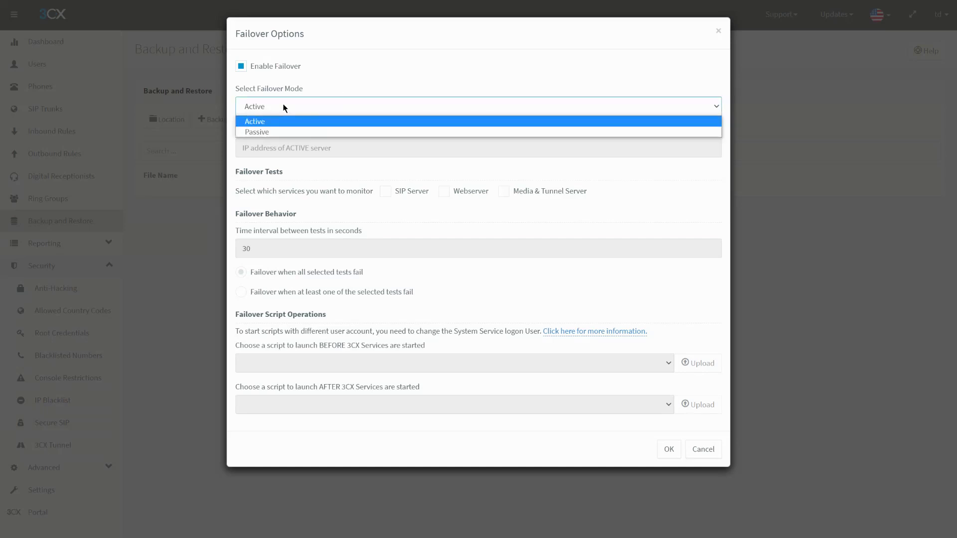
{"action": "left_click", "coordinate": [289, 107]}
{"action": "left_click", "coordinate": [668, 449]}
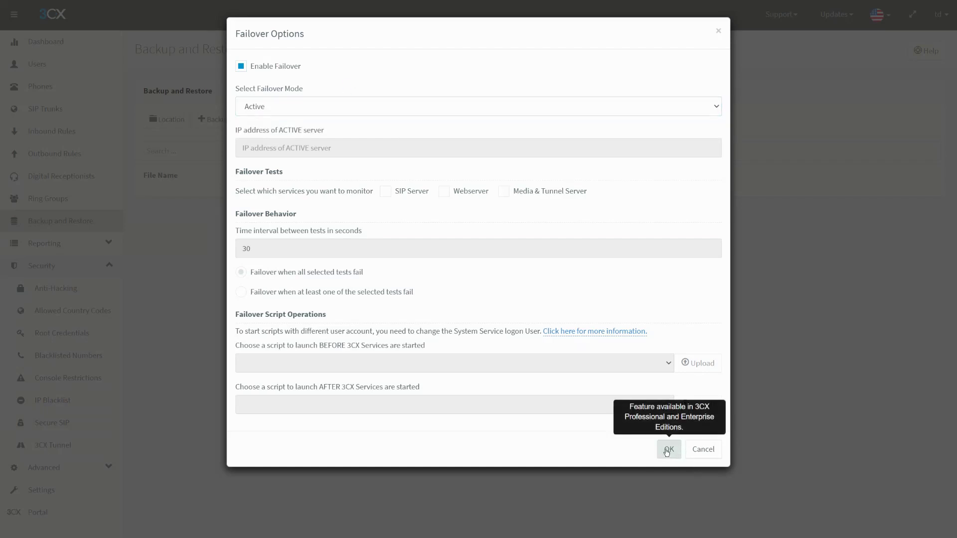
{"action": "left_click", "coordinate": [293, 113]}
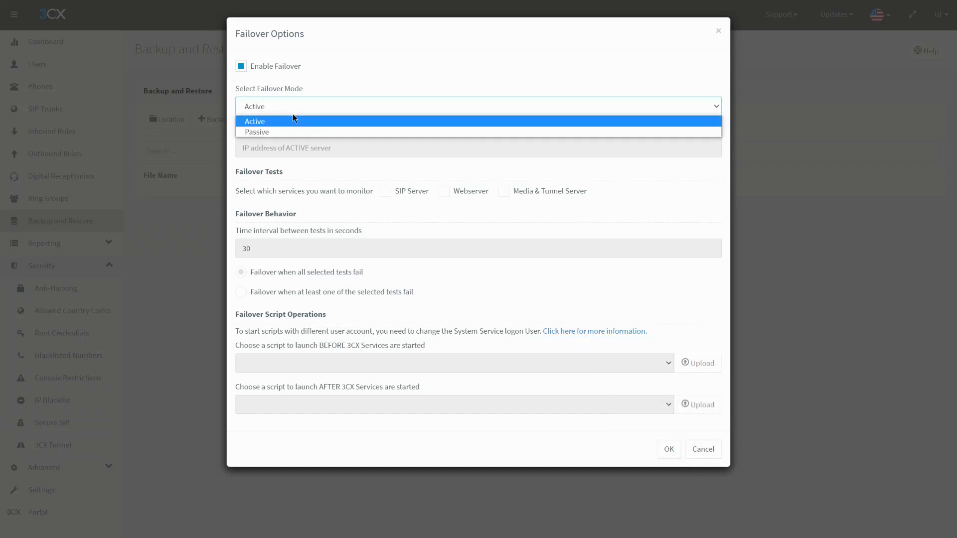
{"action": "left_click", "coordinate": [293, 128]}
{"action": "left_click", "coordinate": [293, 113]}
{"action": "left_click", "coordinate": [287, 130]}
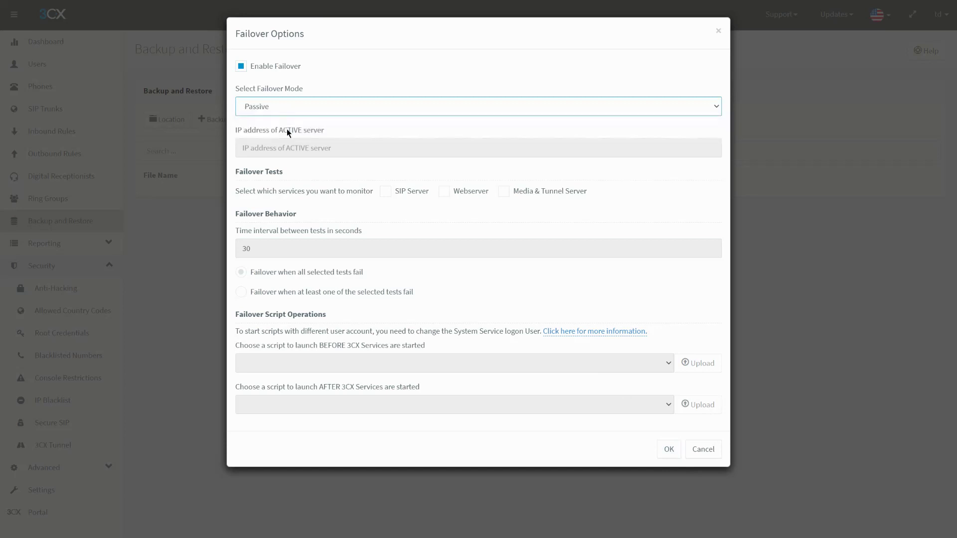
- Visit the active server IP and test interval fields, keeping failover when all tests fail
{"action": "left_click", "coordinate": [326, 144]}
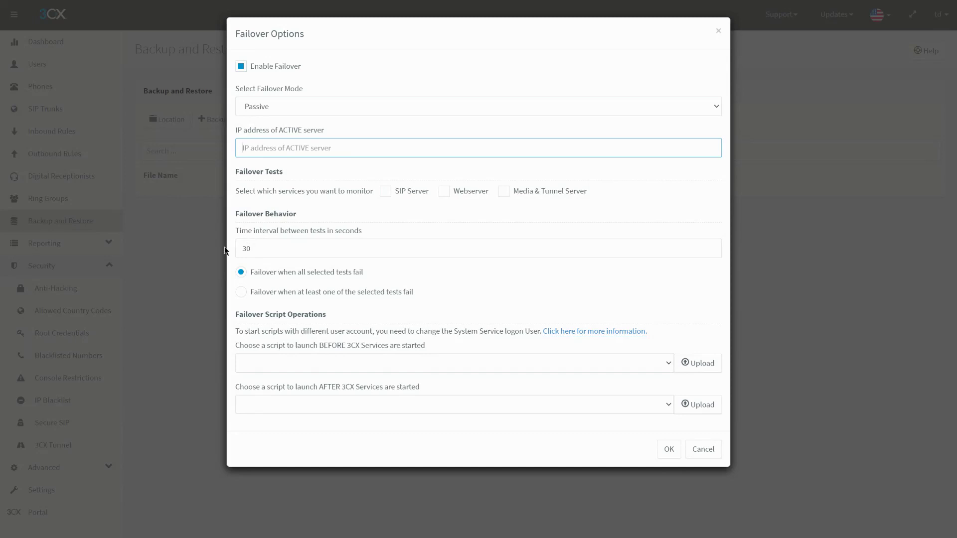
{"action": "left_click", "coordinate": [330, 253]}
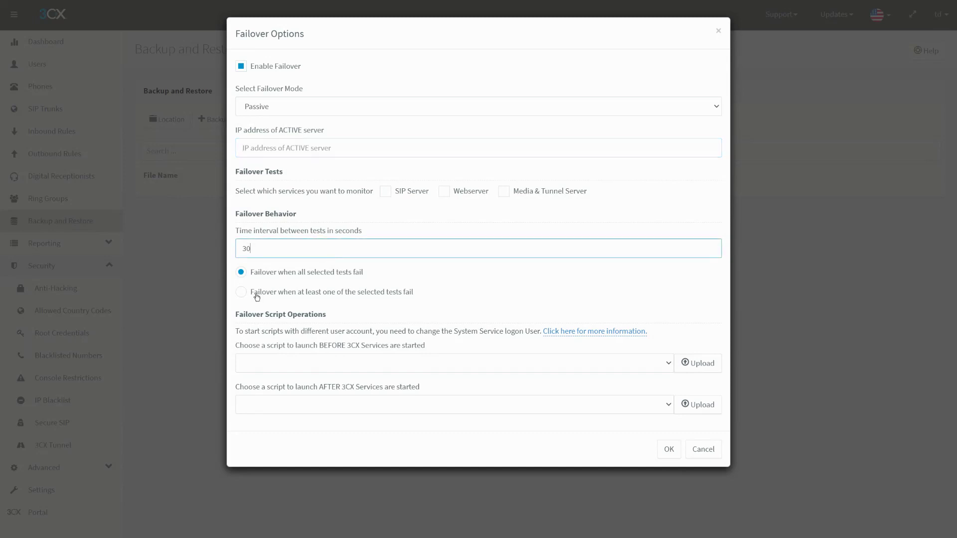
{"action": "left_click", "coordinate": [286, 294]}
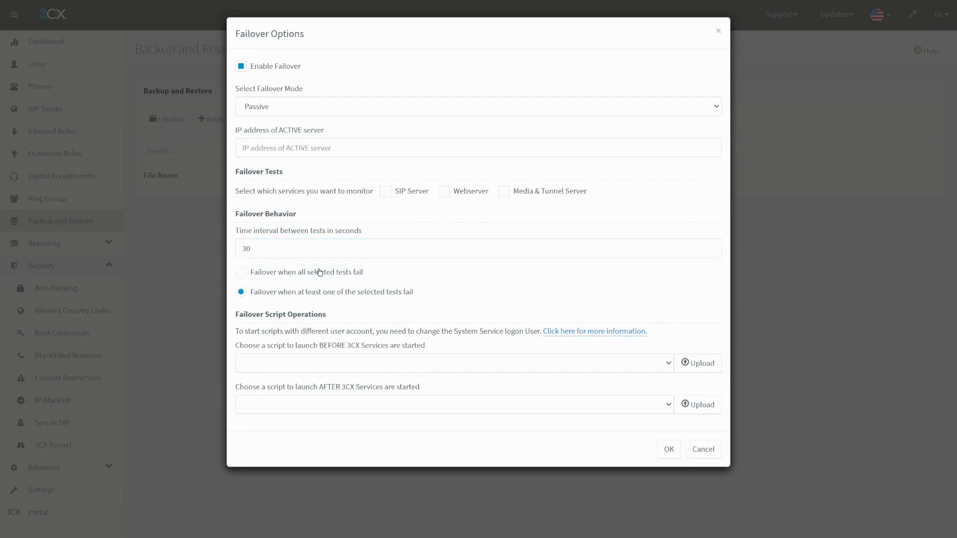
{"action": "left_click", "coordinate": [318, 272]}
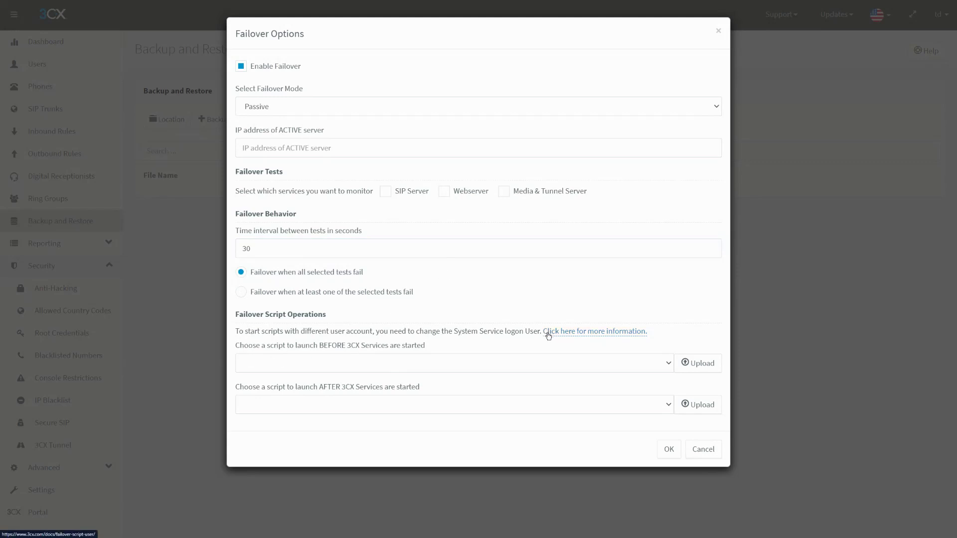
- Discard, then re-enable failover in Passive mode and save, and open the Restore Schedule
{"action": "left_click", "coordinate": [703, 449]}
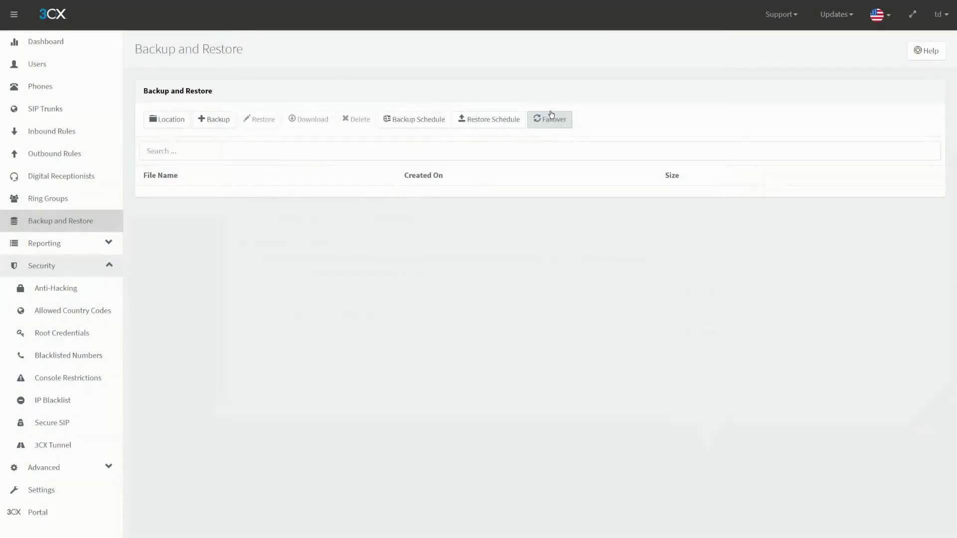
{"action": "left_click", "coordinate": [559, 123]}
{"action": "left_click", "coordinate": [291, 66]}
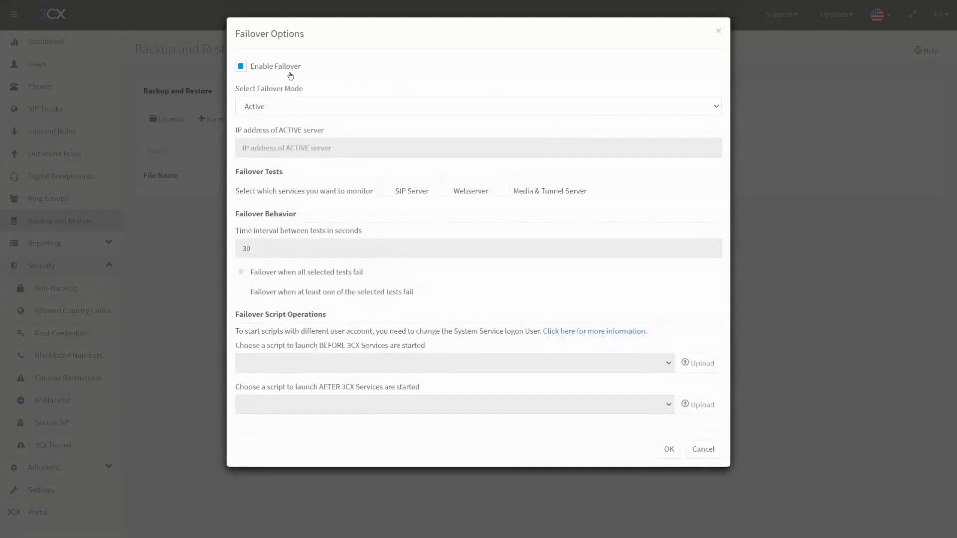
{"action": "left_click", "coordinate": [294, 106]}
{"action": "left_click", "coordinate": [294, 131]}
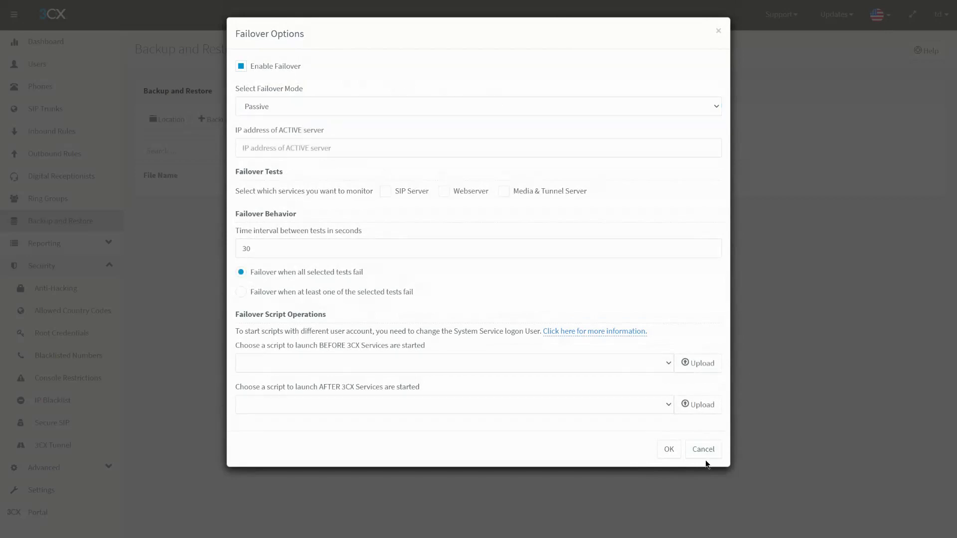
{"action": "left_click", "coordinate": [669, 449]}
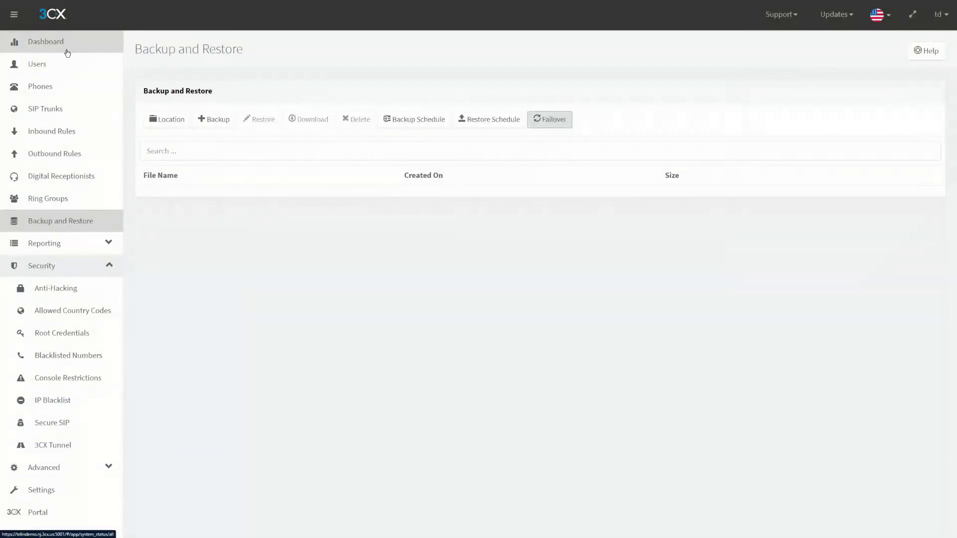
{"action": "left_click", "coordinate": [272, 45]}
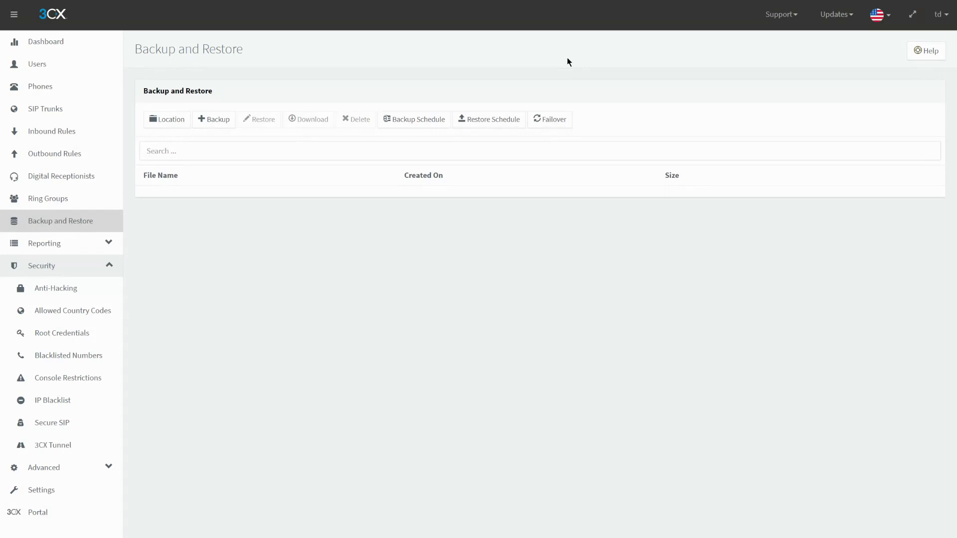
{"action": "left_click", "coordinate": [479, 122]}
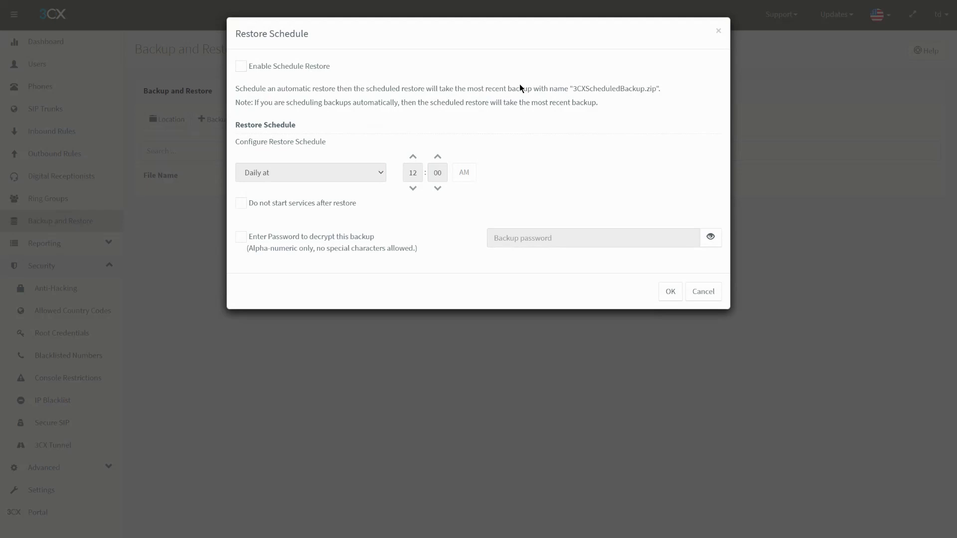
- Tick Enable Schedule Restore but cancel, then toggle the Security and Advanced sidebar groups
{"action": "left_click", "coordinate": [294, 68]}
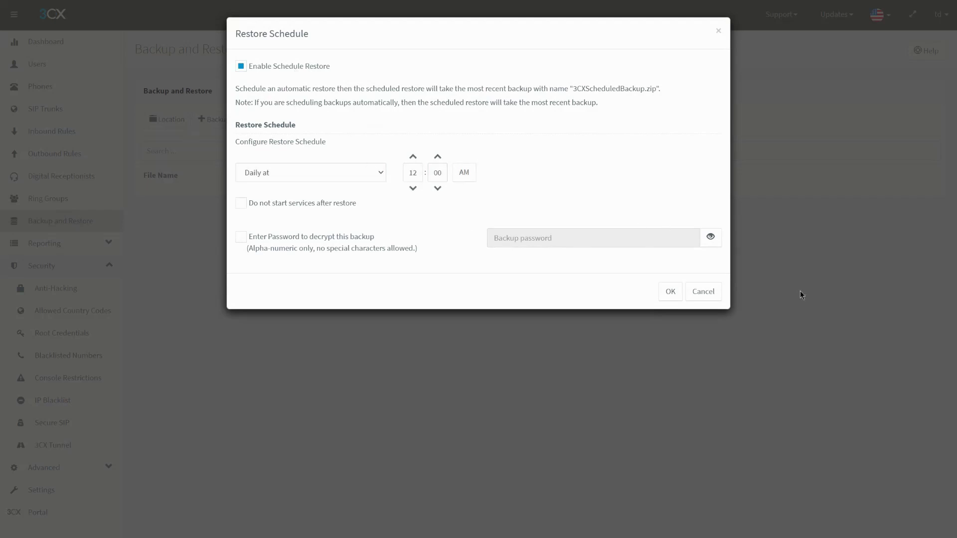
{"action": "left_click", "coordinate": [703, 291]}
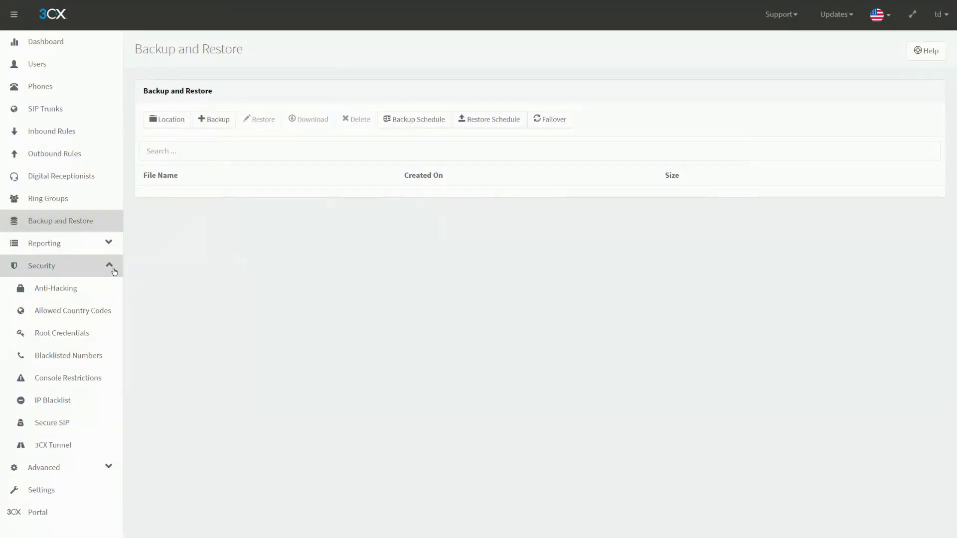
{"action": "left_click", "coordinate": [110, 267]}
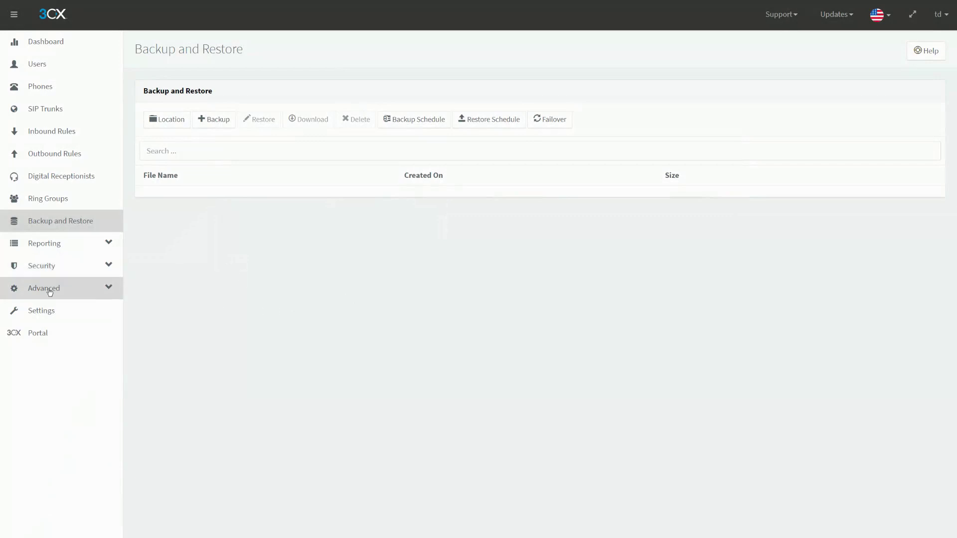
{"action": "left_click", "coordinate": [109, 289]}
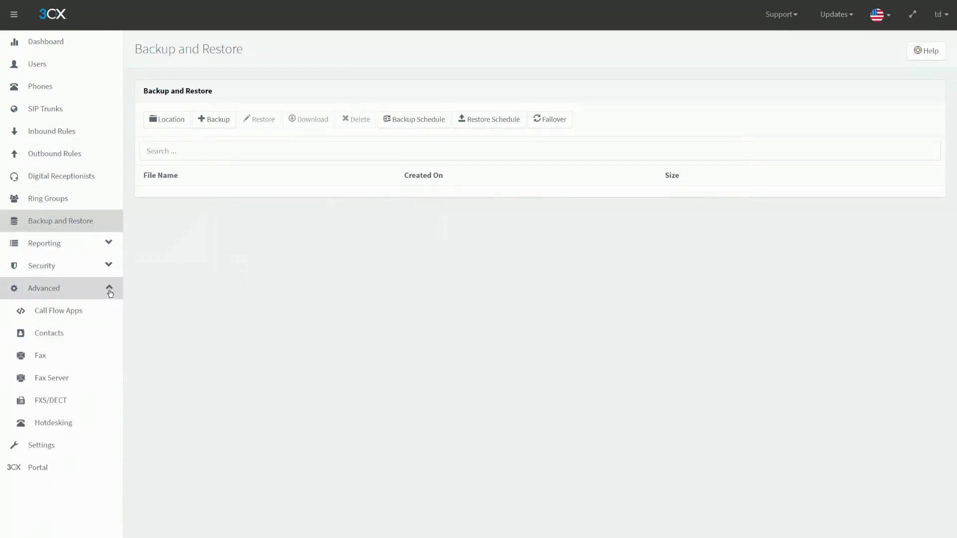
{"action": "left_click", "coordinate": [108, 273]}
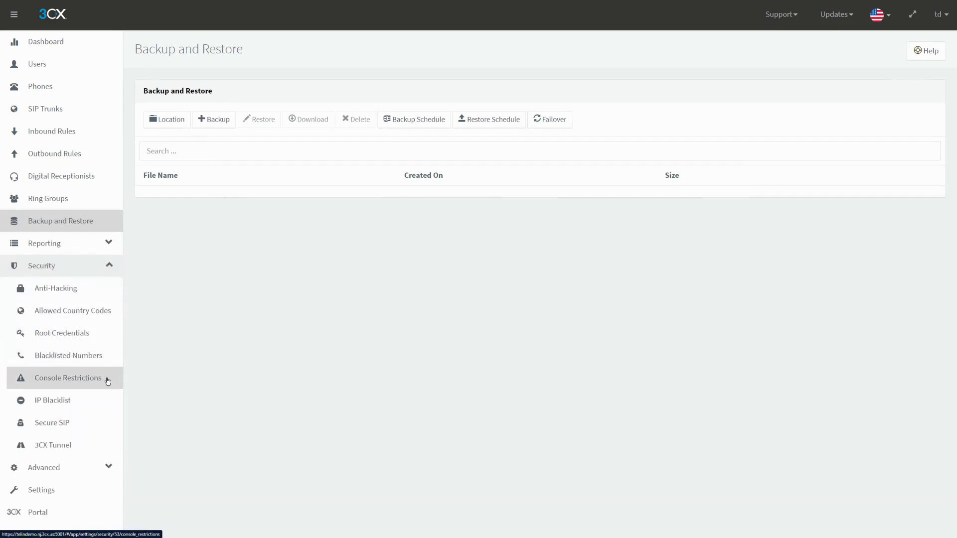
{"action": "left_click", "coordinate": [70, 278]}
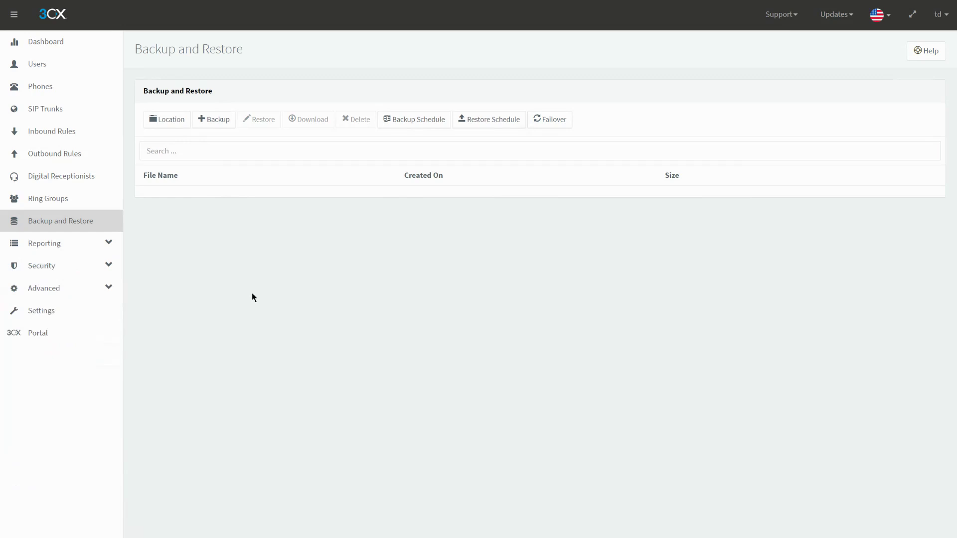
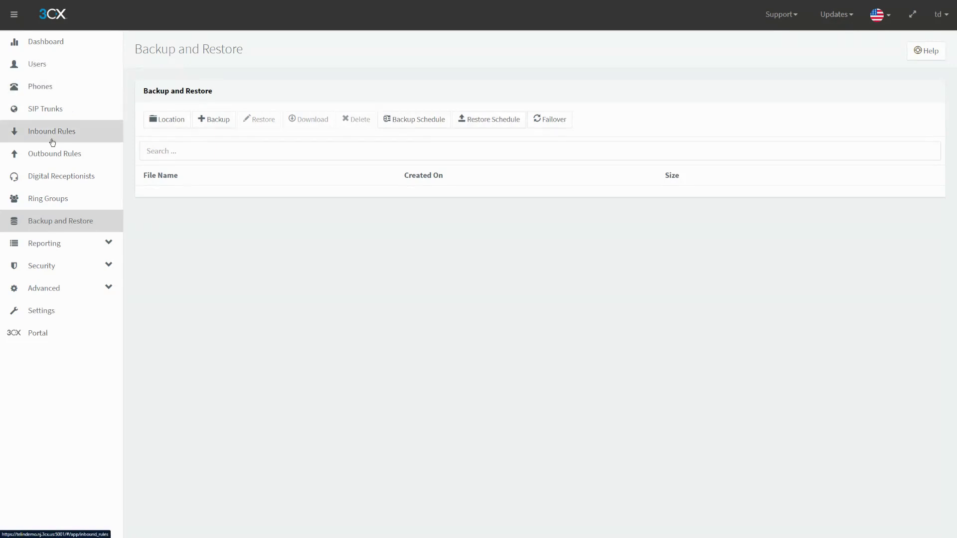
- Open extension 101 from the Users list and show its Rights tab
{"action": "left_click", "coordinate": [51, 71]}
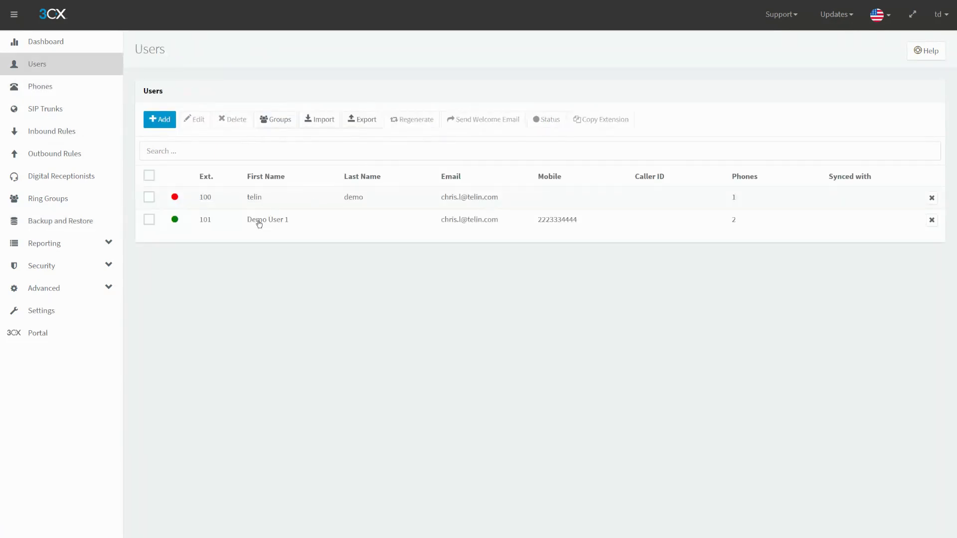
{"action": "double_click", "coordinate": [286, 218]}
{"action": "left_click", "coordinate": [472, 97]}
{"action": "scroll", "coordinate": [359, 233], "scroll_direction": "down", "scroll_amount": 5}
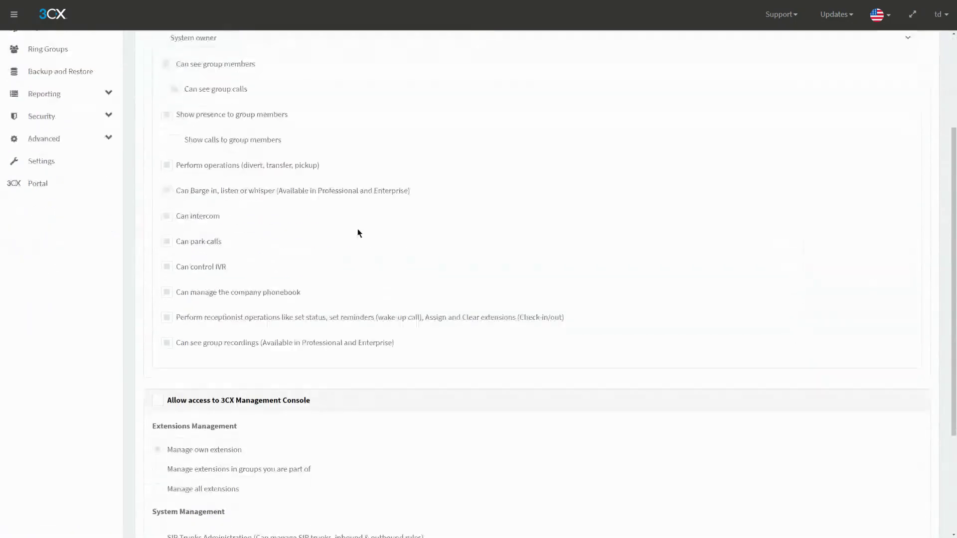
{"action": "scroll", "coordinate": [481, 172], "scroll_direction": "up", "scroll_amount": 3}
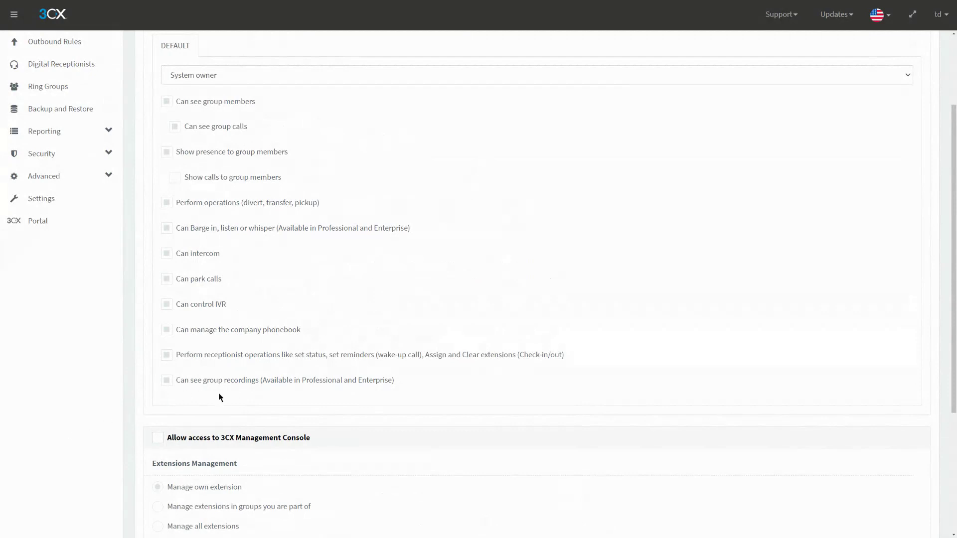
- Review extension 101's DEFAULT group rights, keep the System owner role, and leave the editor
{"action": "triple_click", "coordinate": [448, 381]}
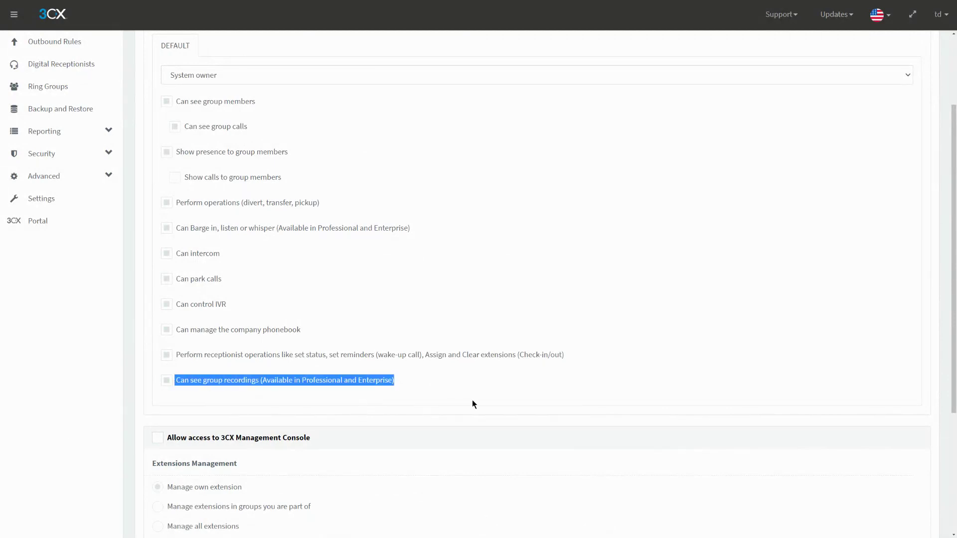
{"action": "scroll", "coordinate": [406, 367], "scroll_direction": "up", "scroll_amount": 3}
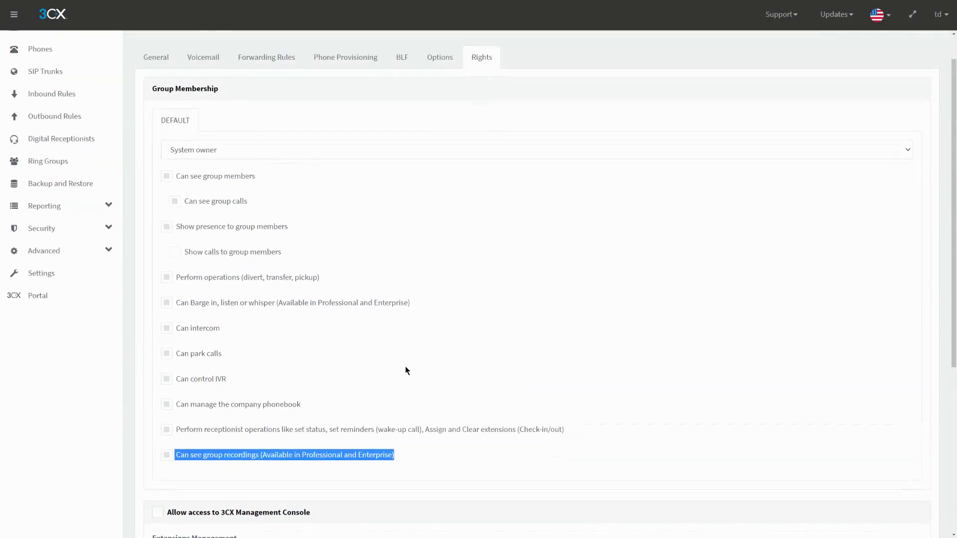
{"action": "left_click", "coordinate": [259, 155]}
{"action": "scroll", "coordinate": [262, 189], "scroll_direction": "down", "scroll_amount": 3}
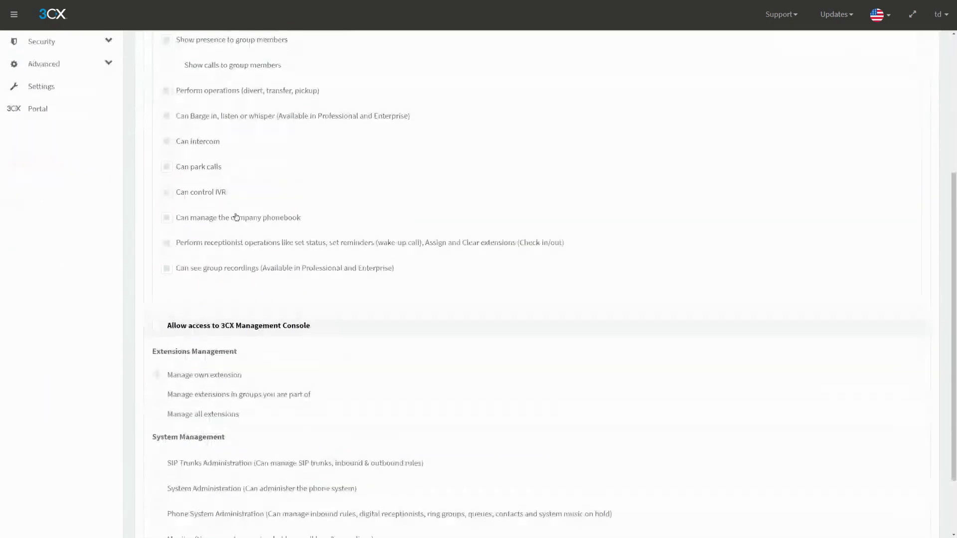
{"action": "scroll", "coordinate": [205, 222], "scroll_direction": "up", "scroll_amount": 3}
{"action": "left_click_drag", "start_coordinate": [172, 121], "coordinate": [169, 121]}
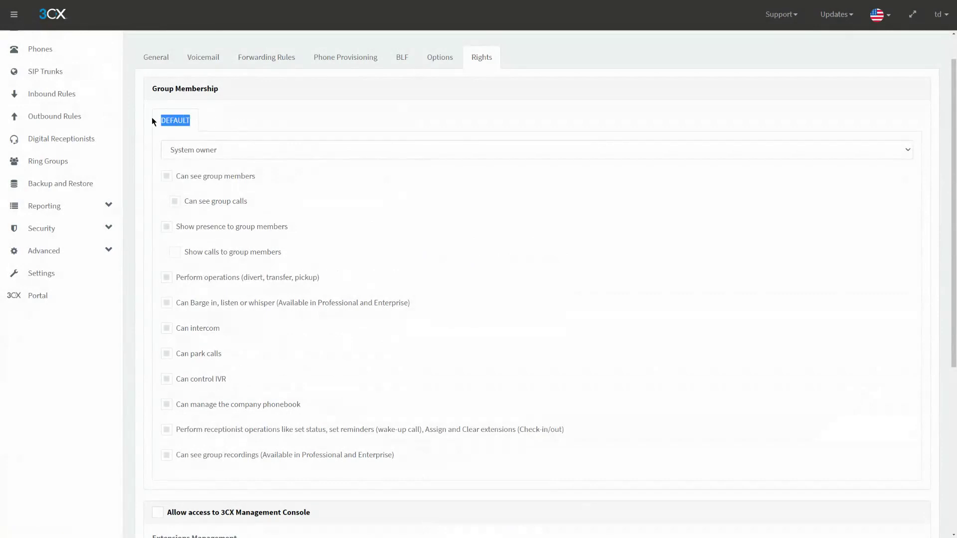
{"action": "left_click", "coordinate": [224, 119]}
{"action": "left_click", "coordinate": [220, 150]}
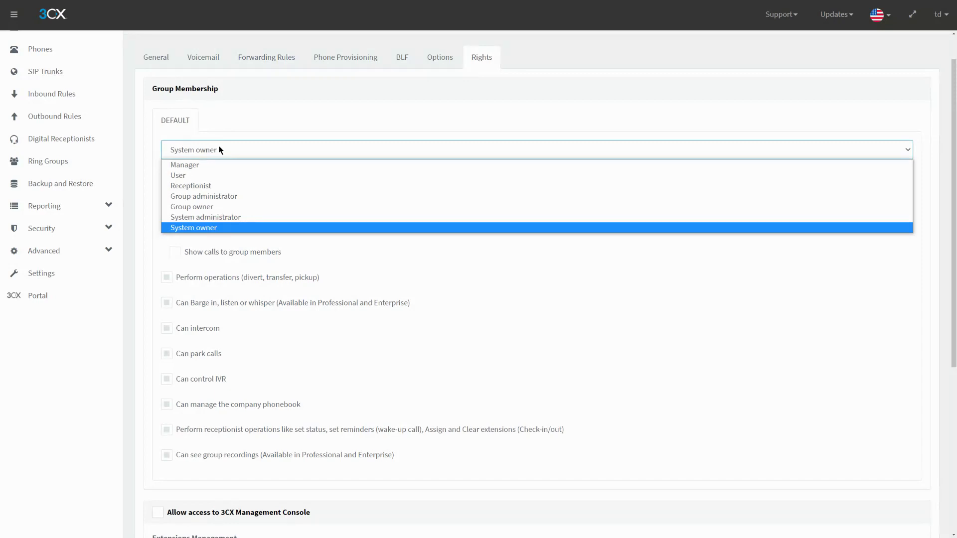
{"action": "left_click", "coordinate": [221, 123]}
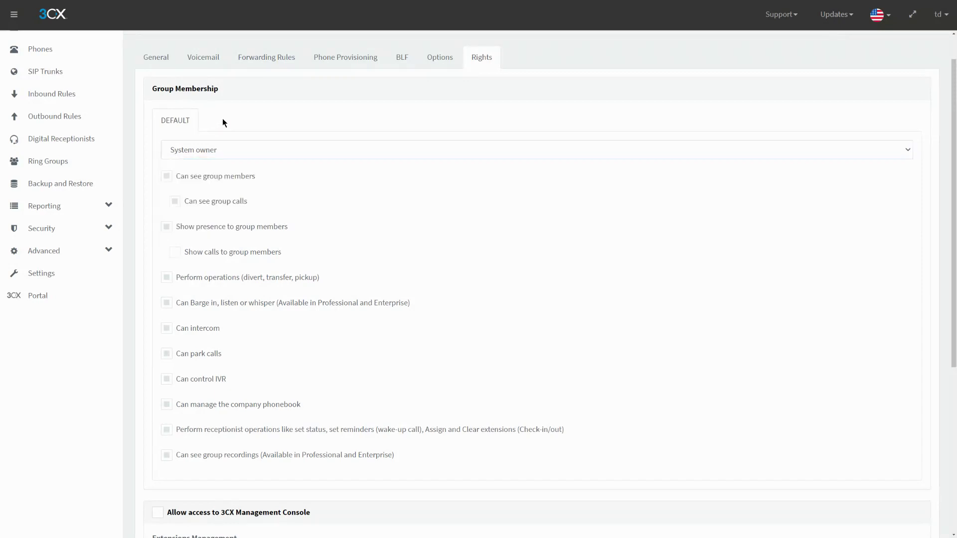
{"action": "left_click", "coordinate": [40, 49]}
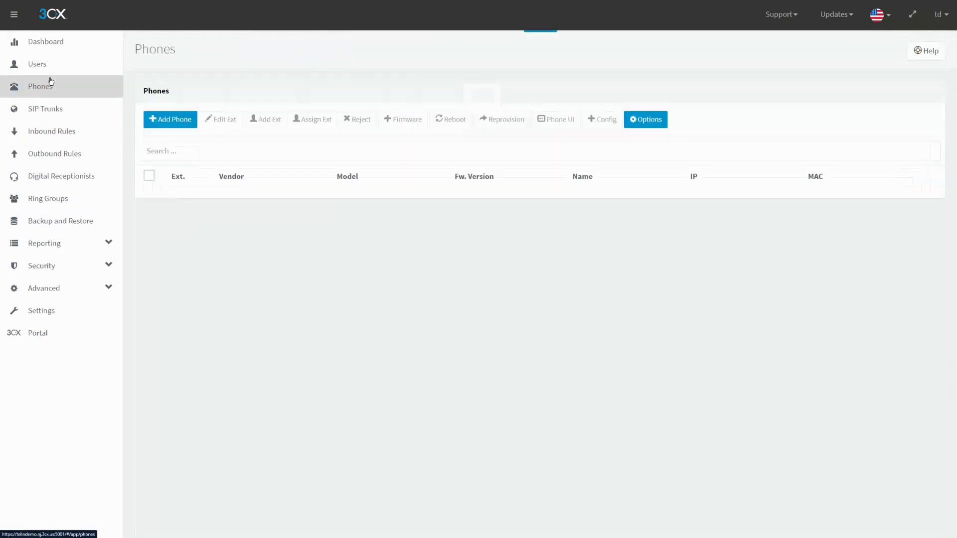
- Open the DEFAULT extension group from Groups and show its Group Rights
{"action": "left_click", "coordinate": [50, 67]}
{"action": "left_click", "coordinate": [272, 122]}
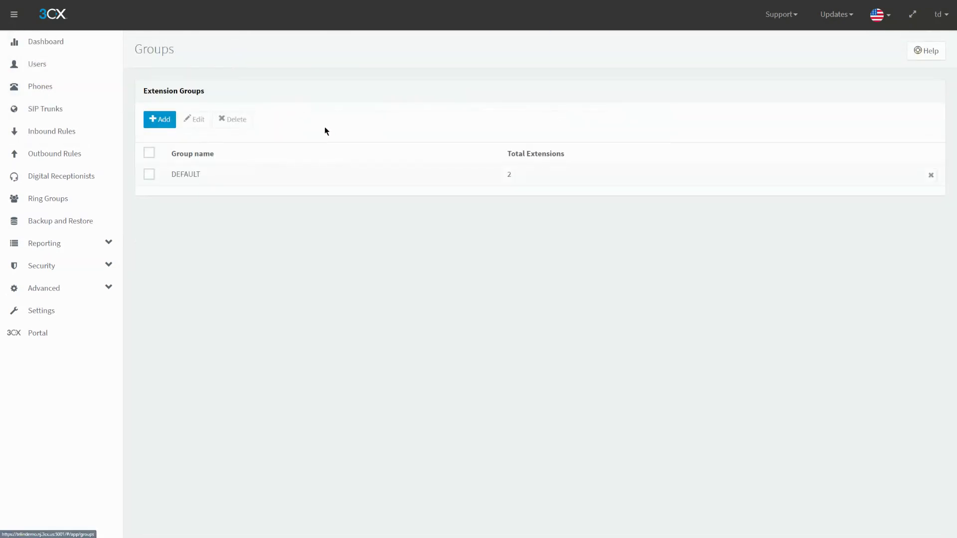
{"action": "double_click", "coordinate": [216, 173]}
{"action": "left_click", "coordinate": [208, 98]}
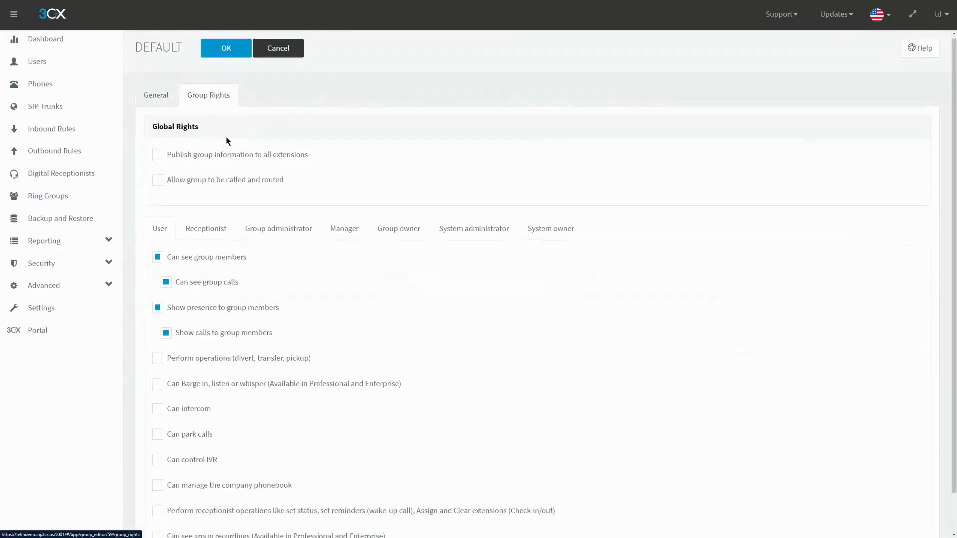
{"action": "scroll", "coordinate": [231, 148], "scroll_direction": "down", "scroll_amount": 1}
{"action": "scroll", "coordinate": [239, 183], "scroll_direction": "up", "scroll_amount": 1}
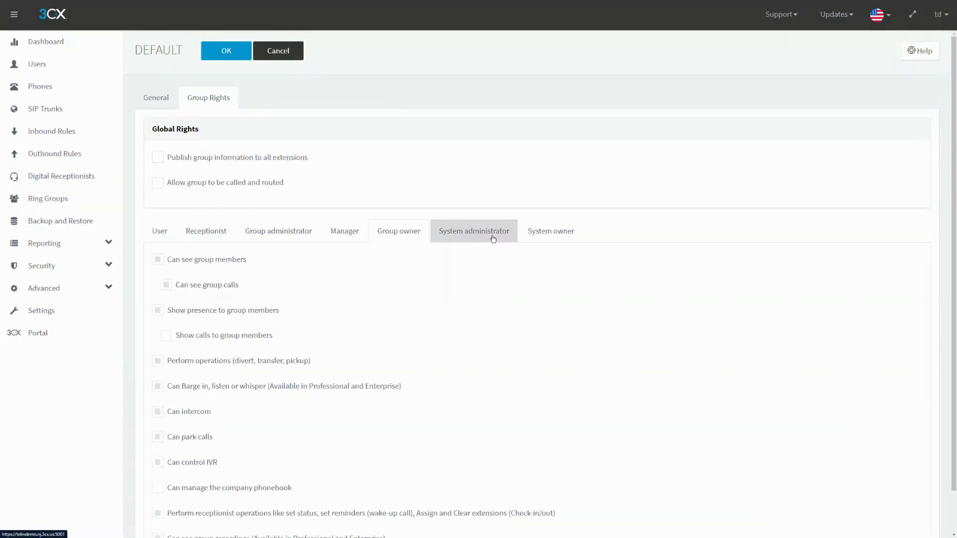
- Compare the System owner and User role permissions, then close the group without saving
{"action": "left_click", "coordinate": [574, 233]}
{"action": "left_click", "coordinate": [160, 232]}
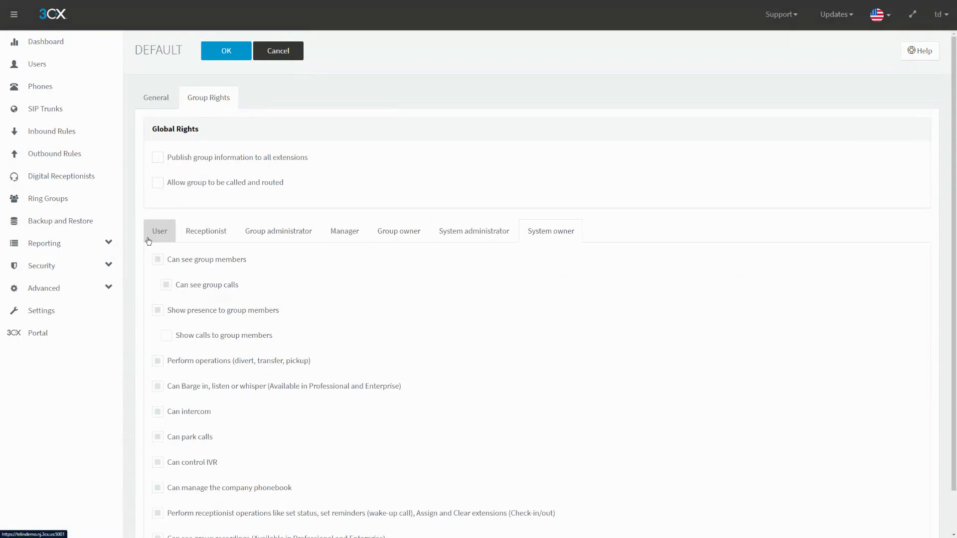
{"action": "left_click", "coordinate": [543, 231]}
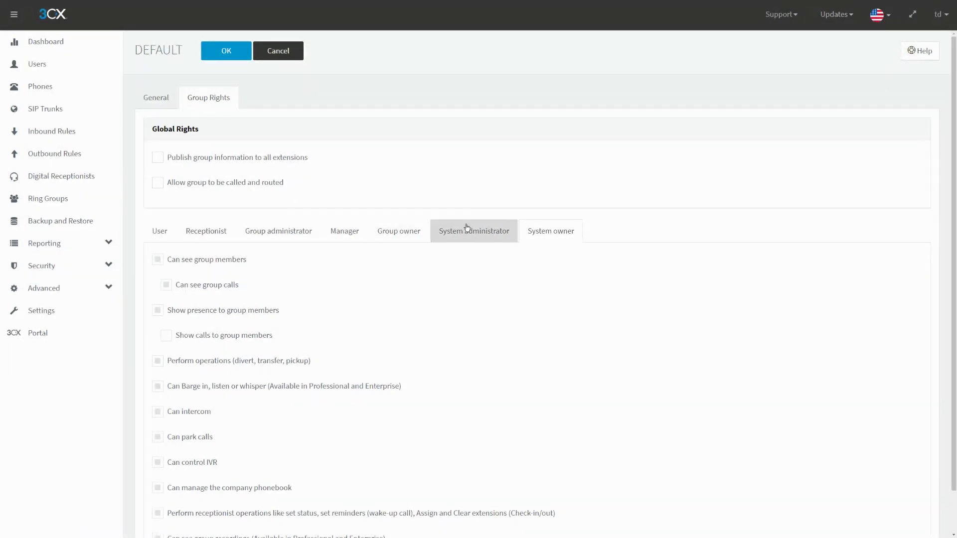
{"action": "scroll", "coordinate": [214, 302], "scroll_direction": "down", "scroll_amount": 1}
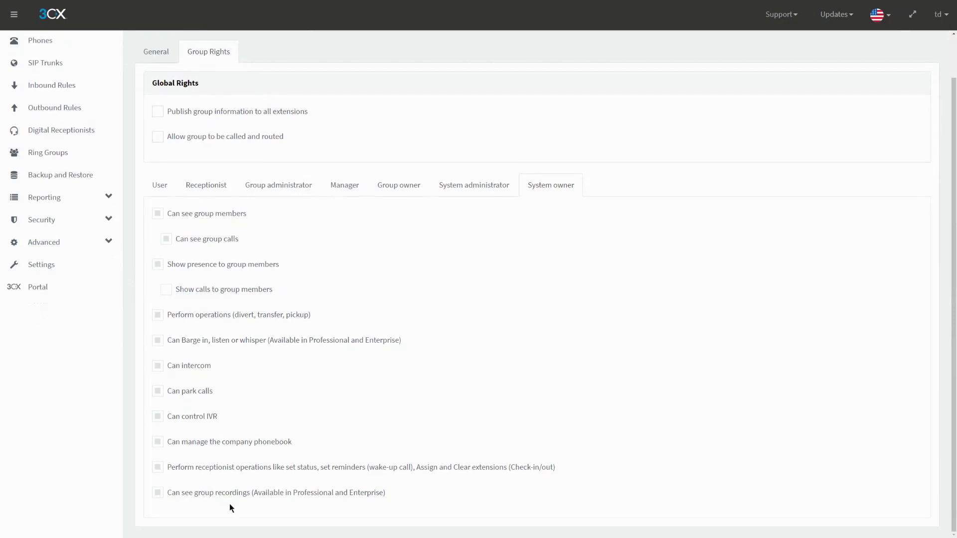
{"action": "left_click_drag", "start_coordinate": [150, 496], "coordinate": [414, 498]}
{"action": "left_click", "coordinate": [414, 497]}
{"action": "scroll", "coordinate": [410, 497], "scroll_direction": "up", "scroll_amount": 1}
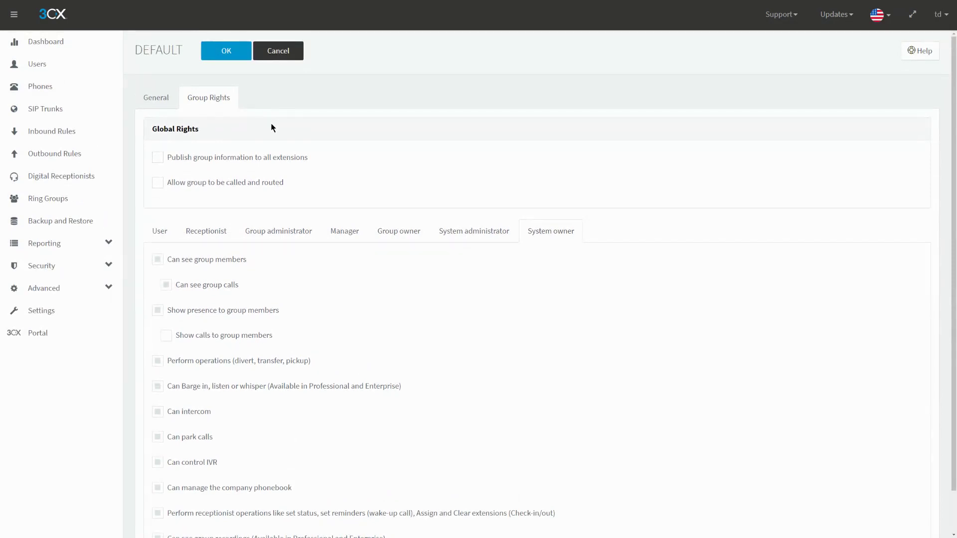
{"action": "left_click", "coordinate": [273, 53]}
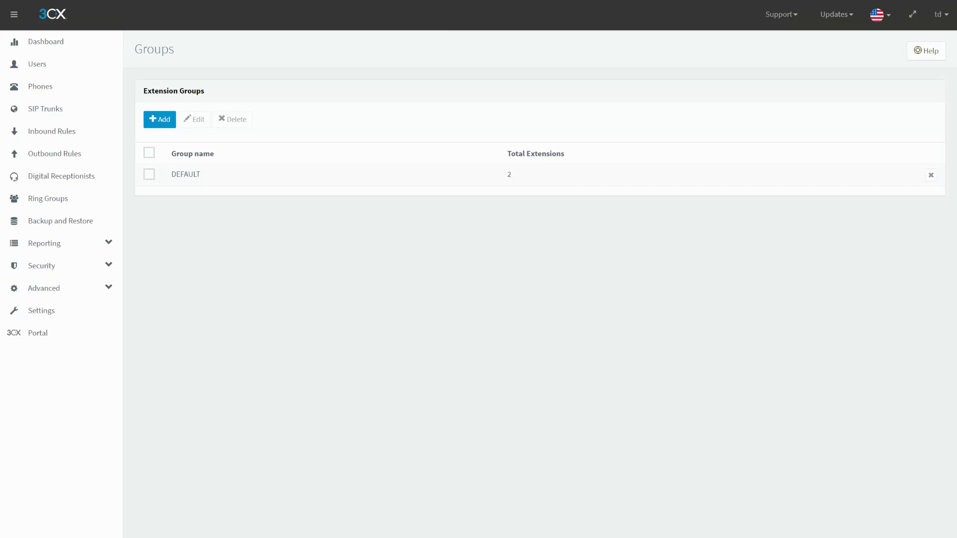
- Open the CRM settings under Advanced > Settings and list the available integrations, Outlook and DATEV
{"action": "left_click", "coordinate": [47, 289]}
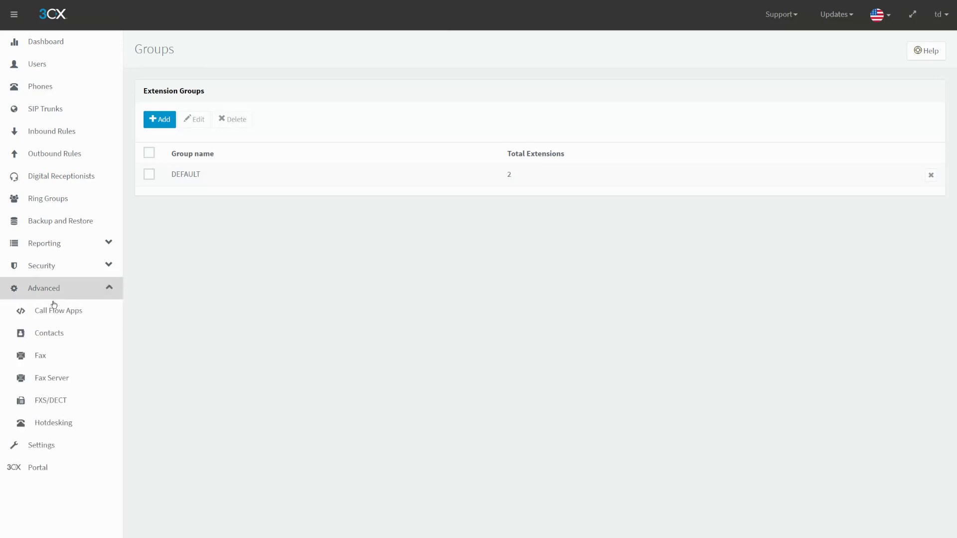
{"action": "left_click", "coordinate": [84, 450]}
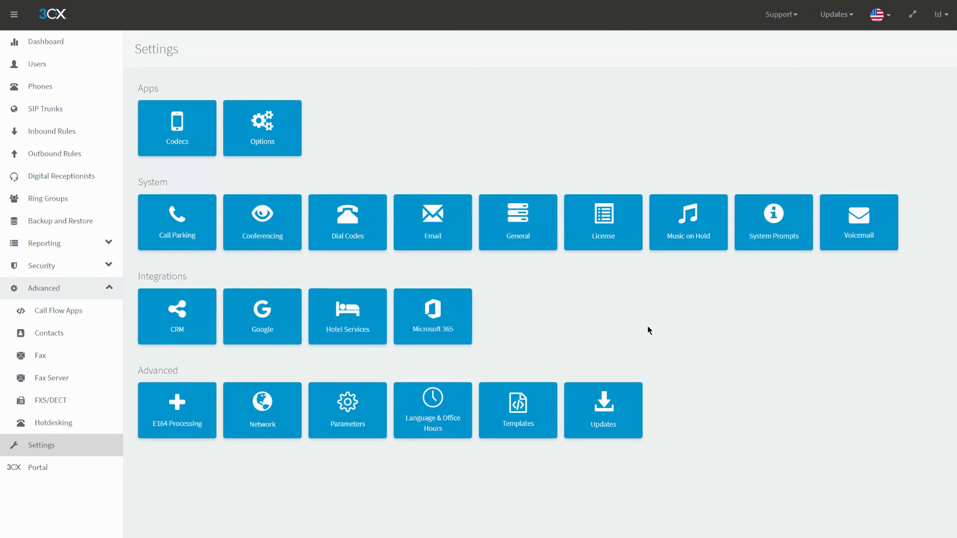
{"action": "left_click", "coordinate": [194, 317]}
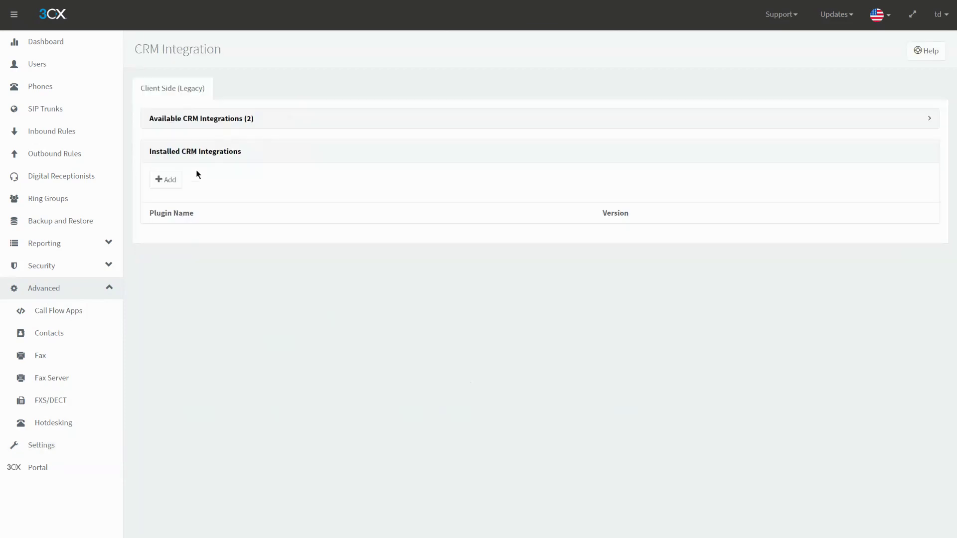
{"action": "left_click", "coordinate": [199, 123]}
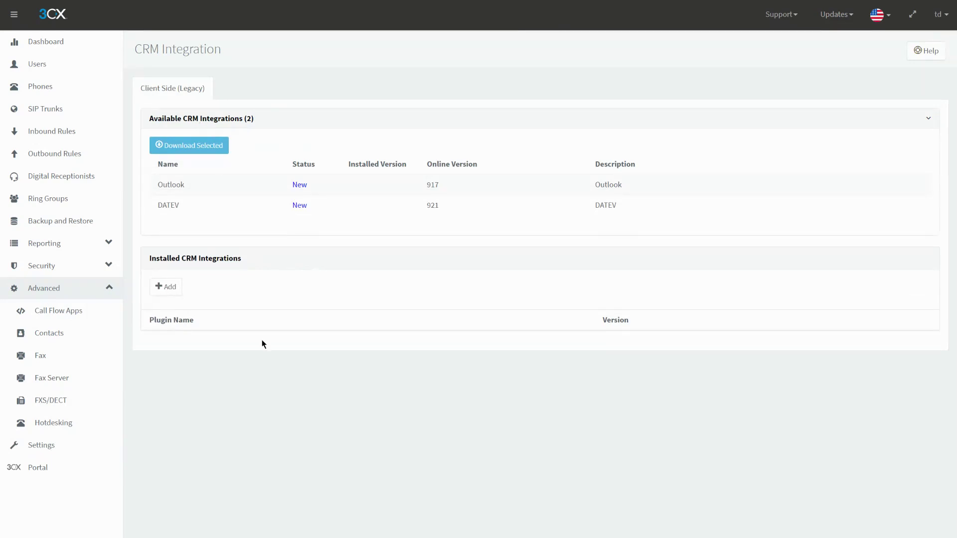
- Cancel adding a CRM integration from a file and return to the Settings overview
{"action": "left_click", "coordinate": [169, 293]}
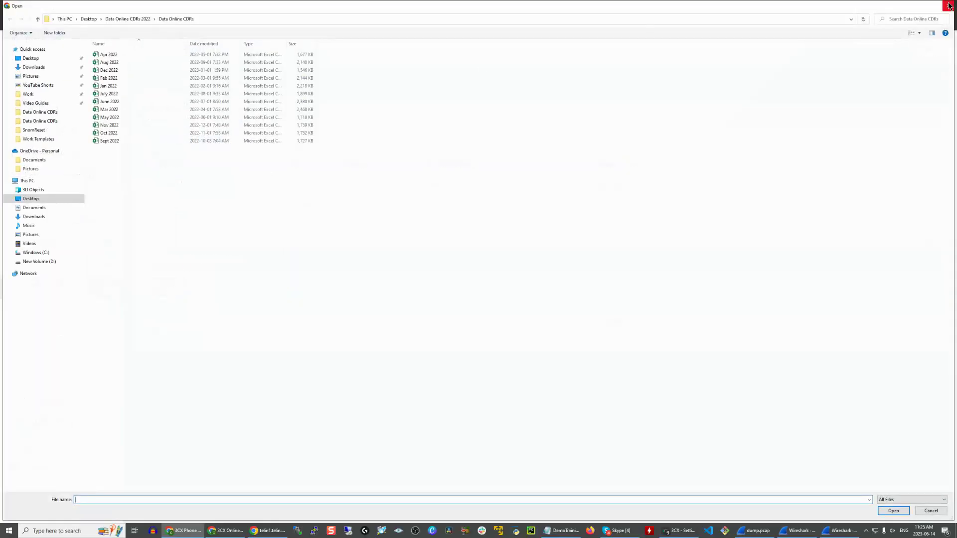
{"action": "left_click", "coordinate": [948, 5]}
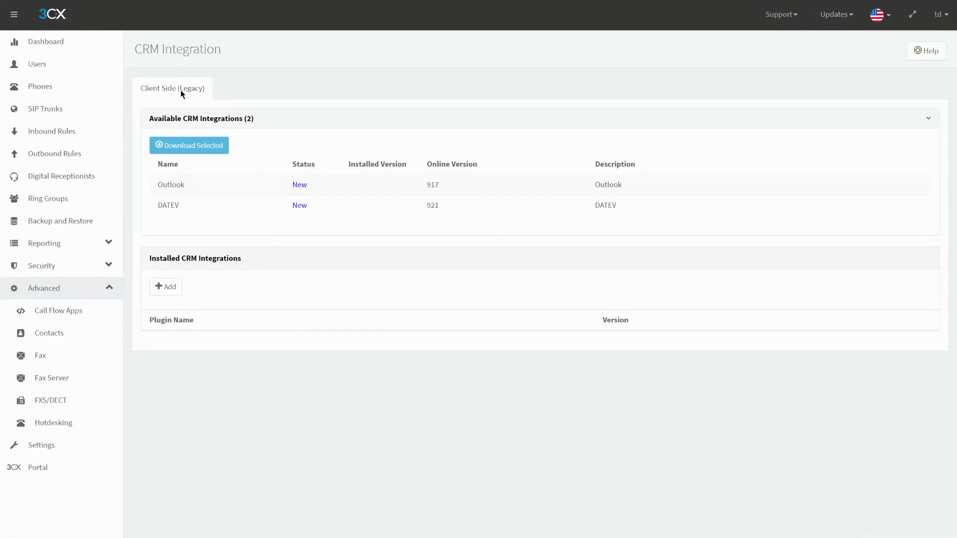
{"action": "left_click", "coordinate": [90, 451]}
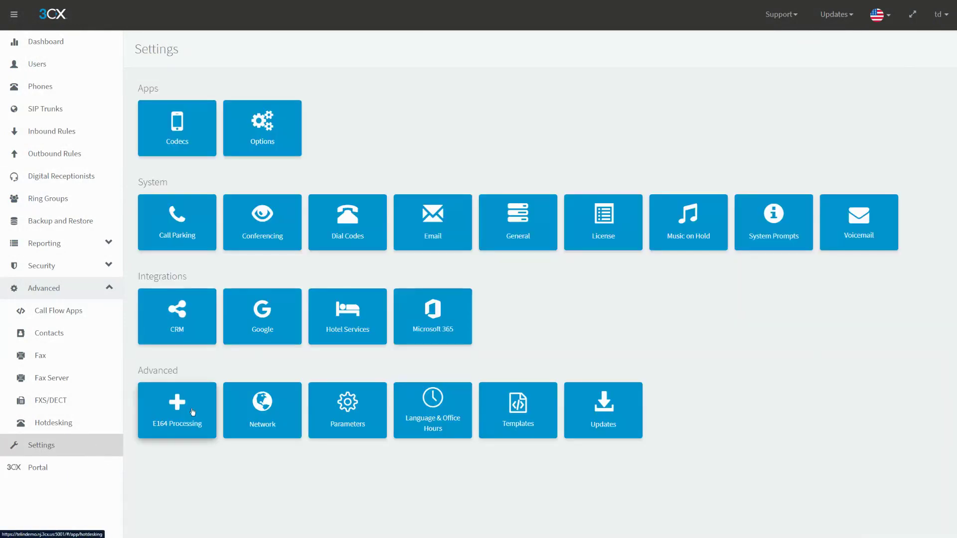
{"action": "left_click", "coordinate": [268, 330]}
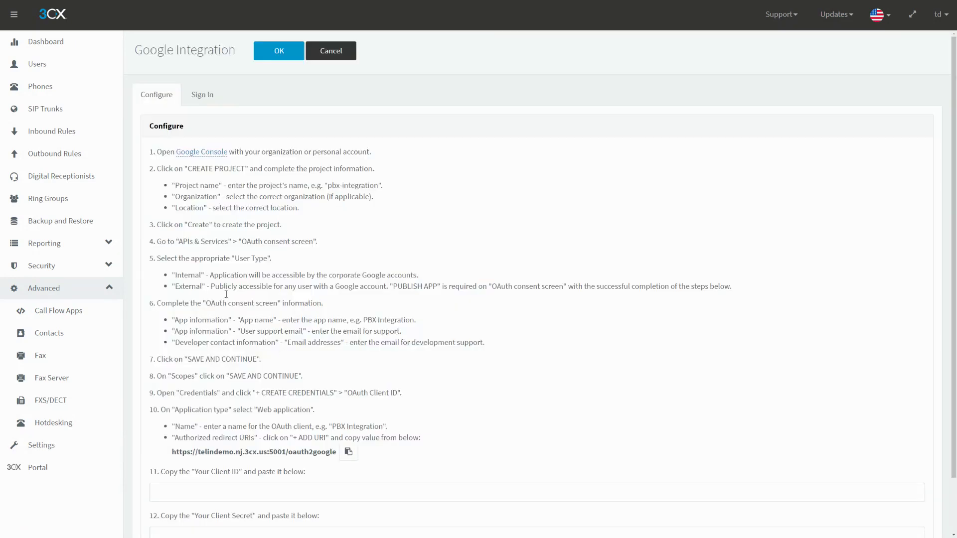
{"action": "left_click", "coordinate": [194, 94]}
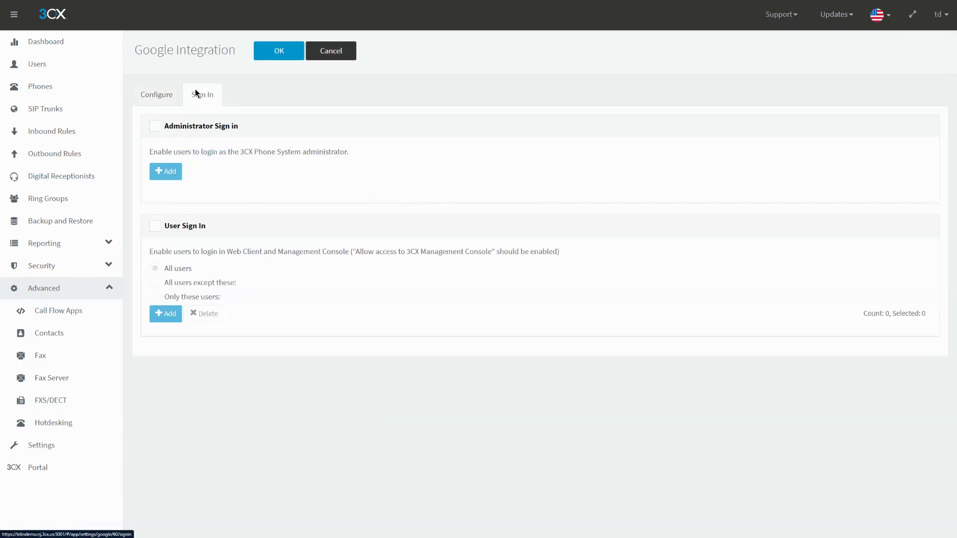
{"action": "left_click", "coordinate": [348, 56]}
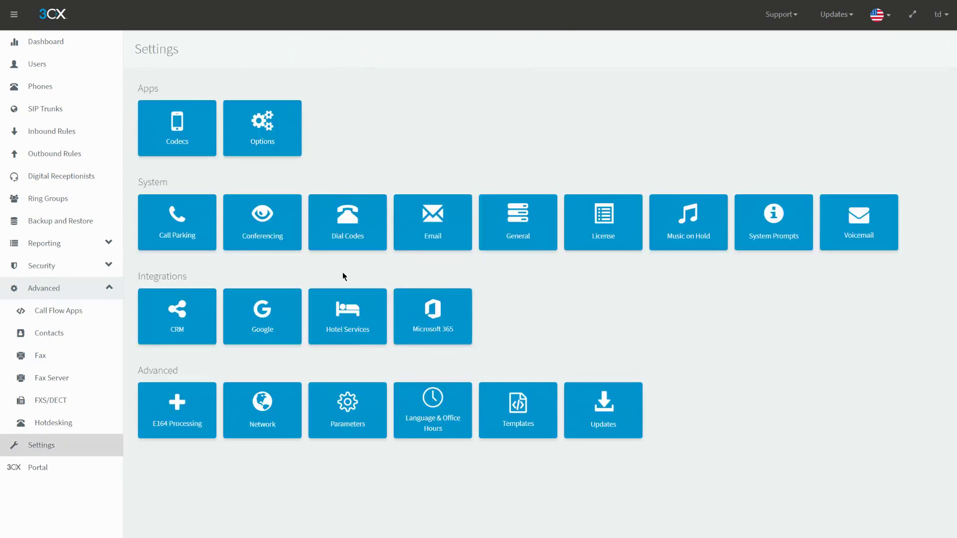
{"action": "left_click", "coordinate": [200, 314]}
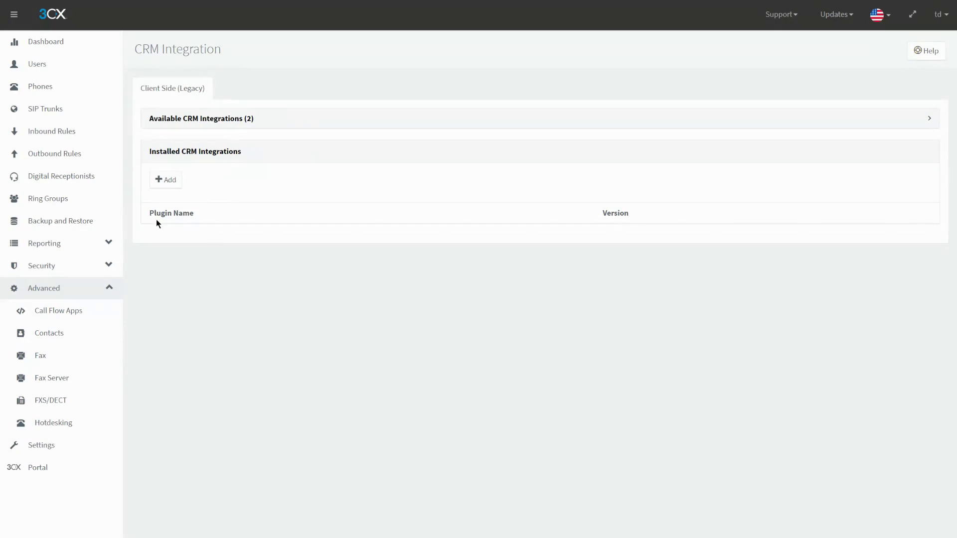
{"action": "left_click", "coordinate": [84, 55]}
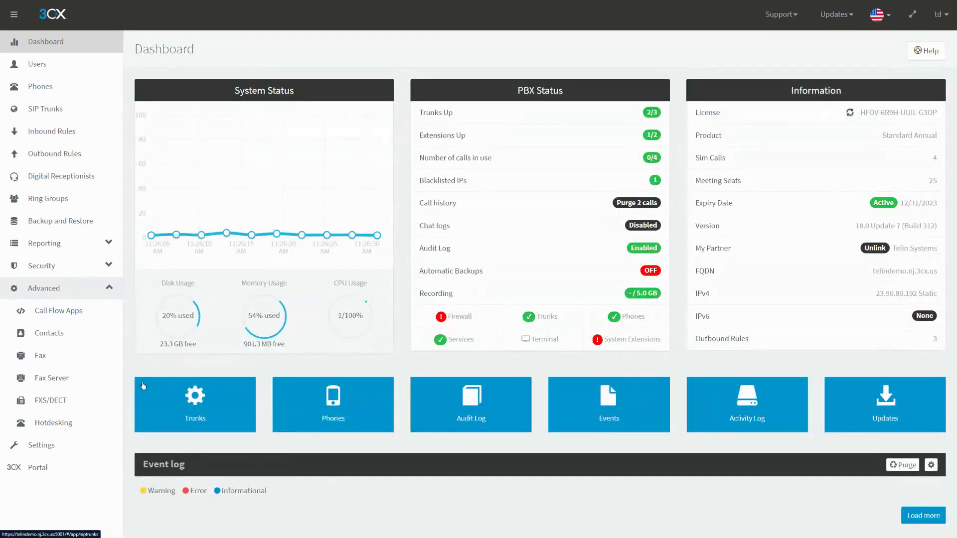
{"action": "left_click", "coordinate": [47, 445]}
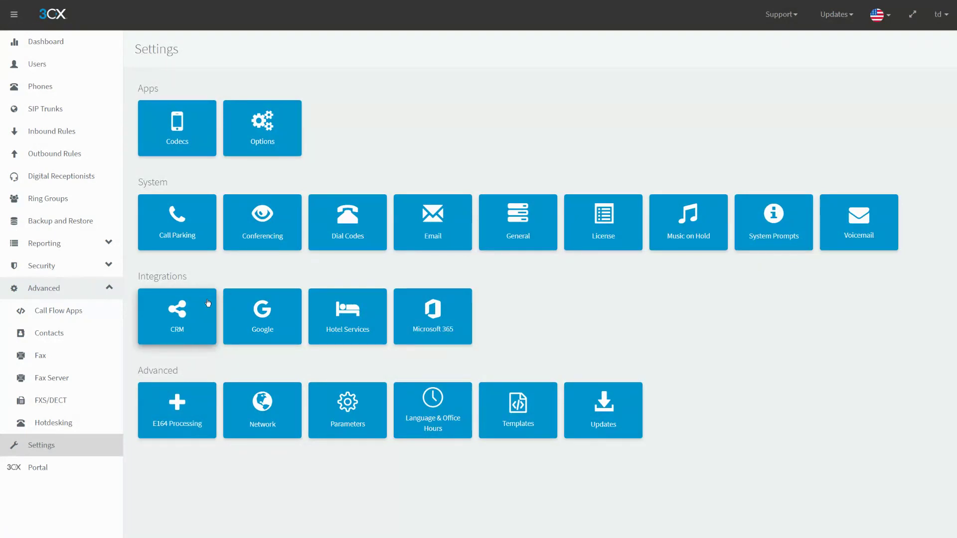
- Log into the second phone system's (telinlab) management console
{"action": "left_click", "coordinate": [478, 29]}
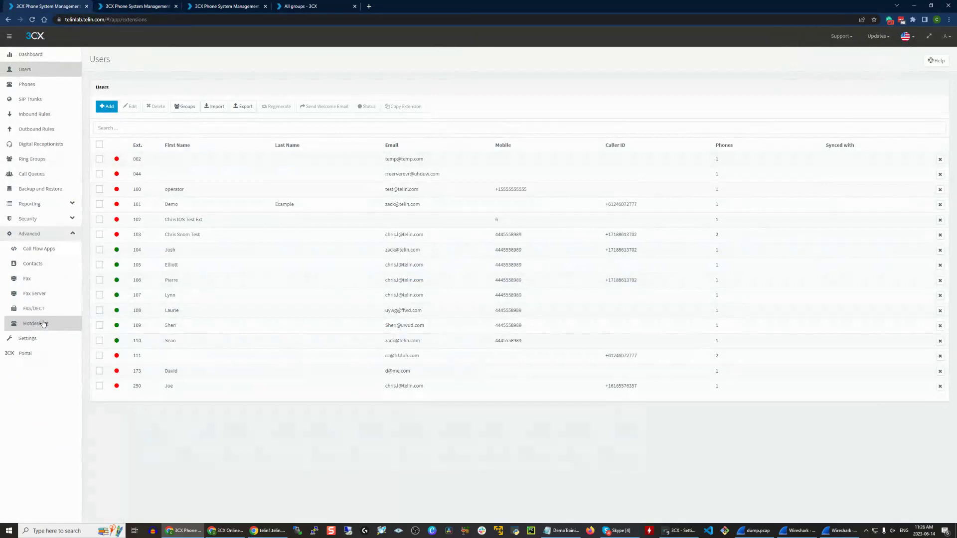
{"action": "left_click", "coordinate": [28, 338]}
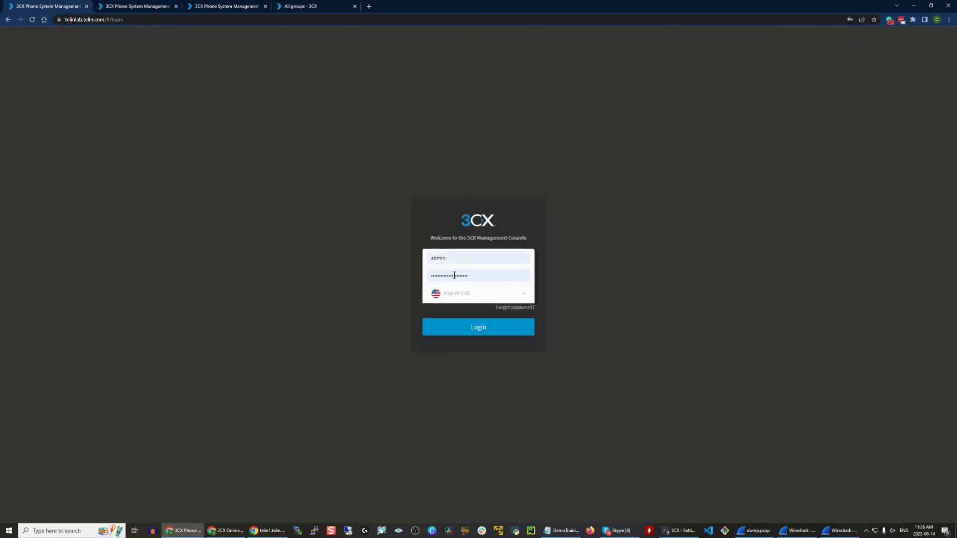
{"action": "left_click", "coordinate": [473, 338]}
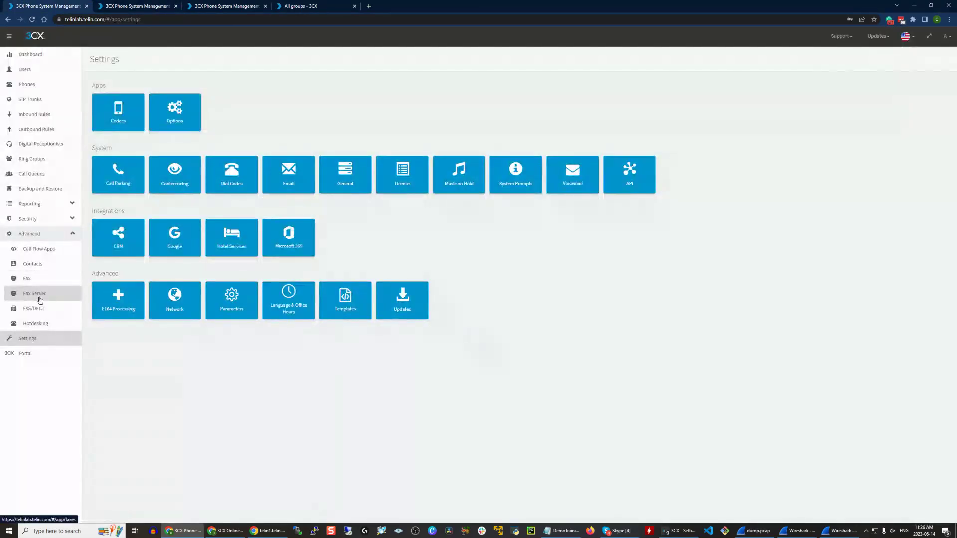
- Go to Settings > CRM in full screen and list the Server Side CRM solutions
{"action": "left_click", "coordinate": [138, 254]}
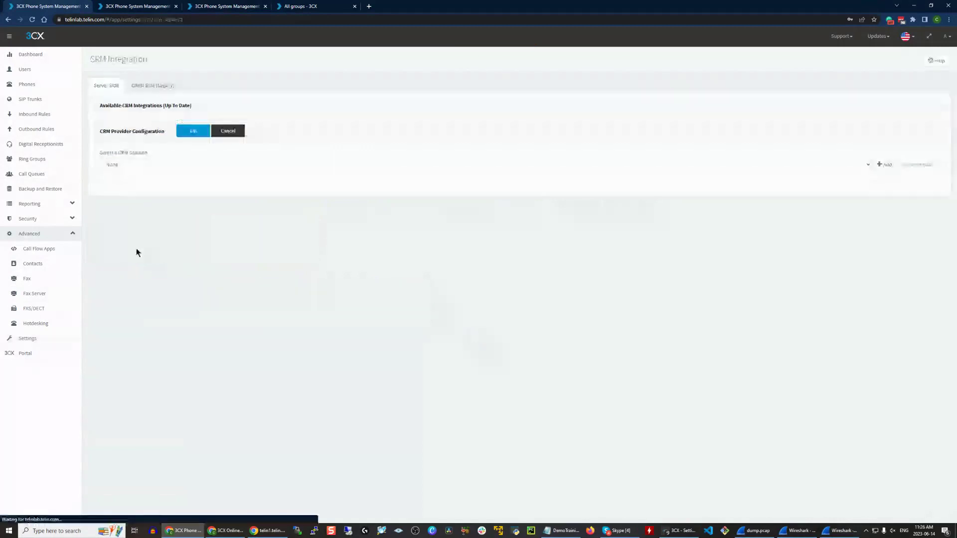
{"action": "left_click", "coordinate": [157, 86]}
{"action": "key", "text": "F11"}
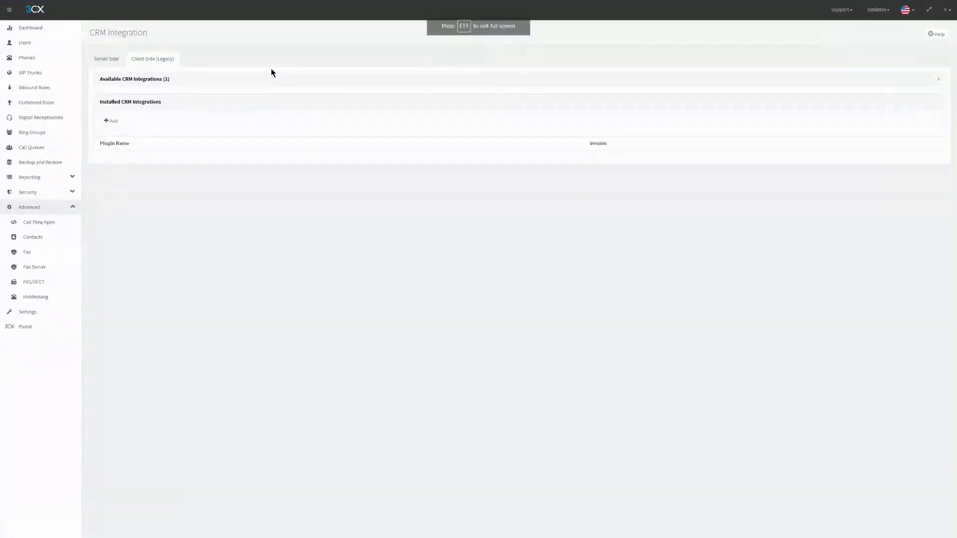
{"action": "left_click", "coordinate": [124, 64]}
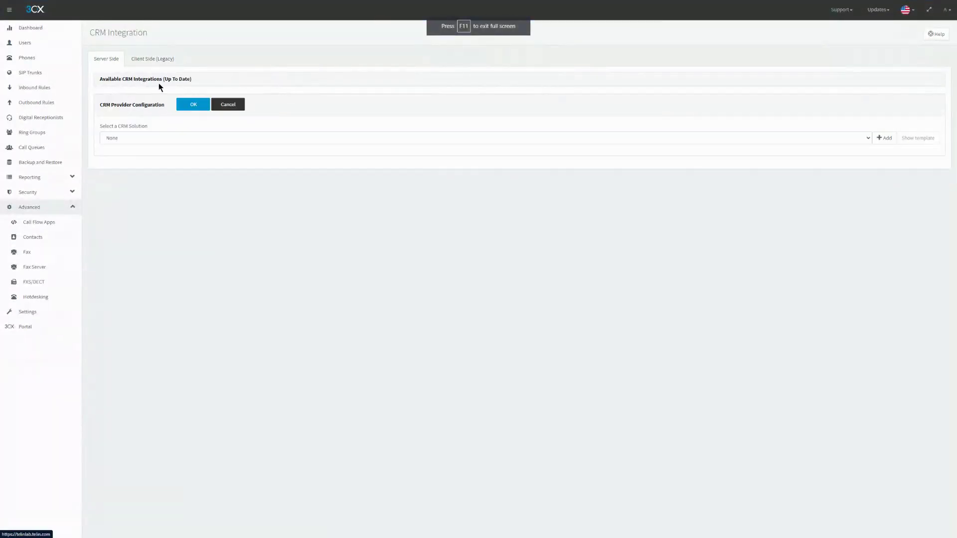
{"action": "left_click", "coordinate": [153, 138]}
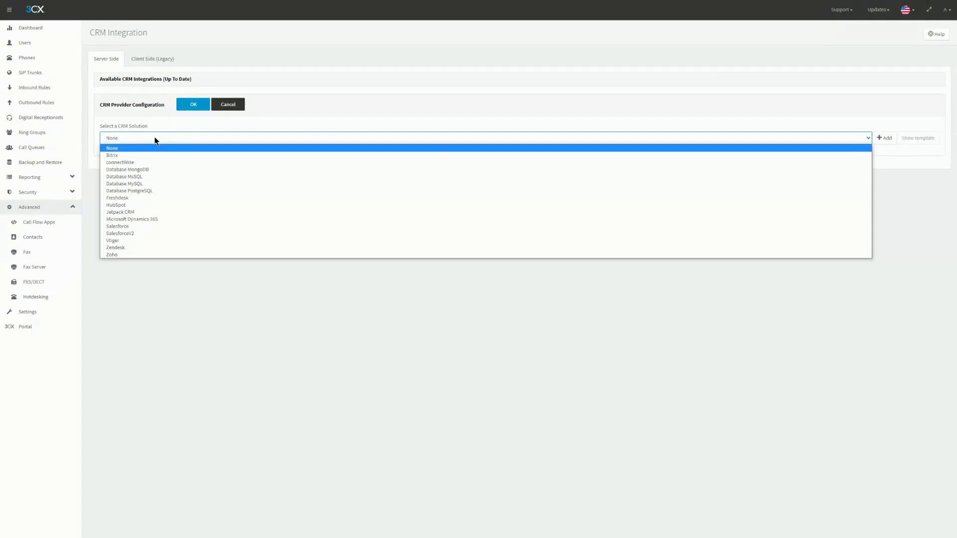
- Select Zoho, showing its prefilled accounts.zoho.com and crm.zoho.com URLs and empty Client ID and Secret
{"action": "left_click", "coordinate": [137, 254]}
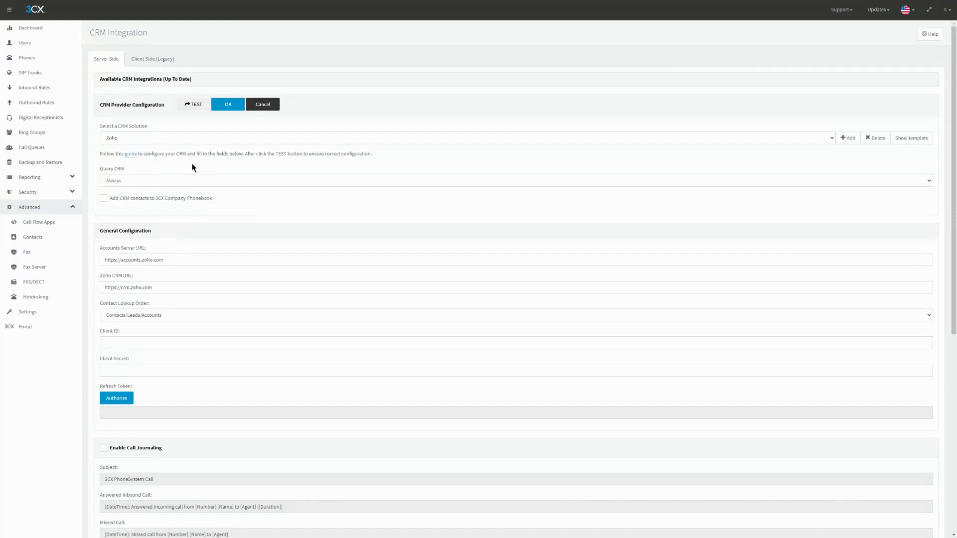
{"action": "left_click_drag", "start_coordinate": [96, 152], "coordinate": [142, 155]}
{"action": "left_click", "coordinate": [142, 155]}
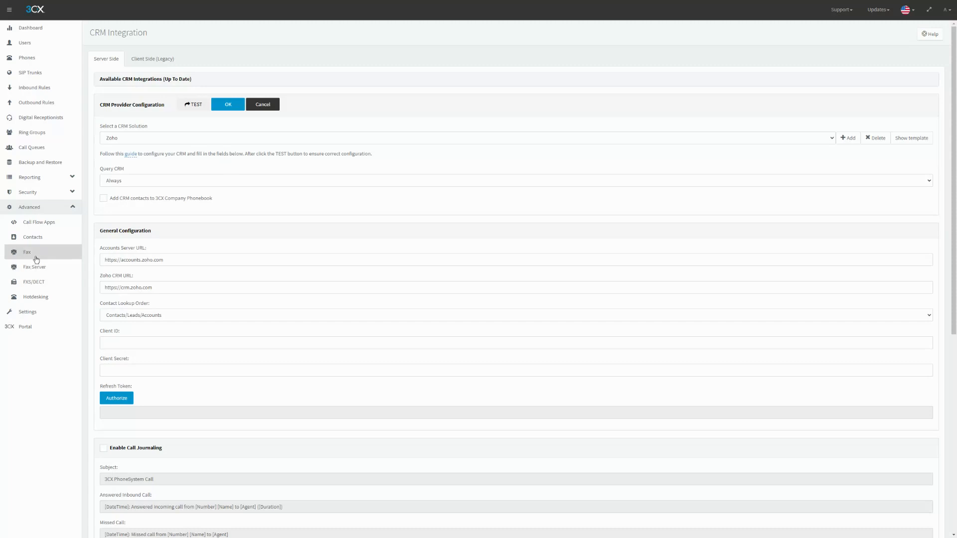
- Start adding an FXS/DECT device, trying brand Patton, then Grandstream with model GXW4216
{"action": "left_click", "coordinate": [63, 279]}
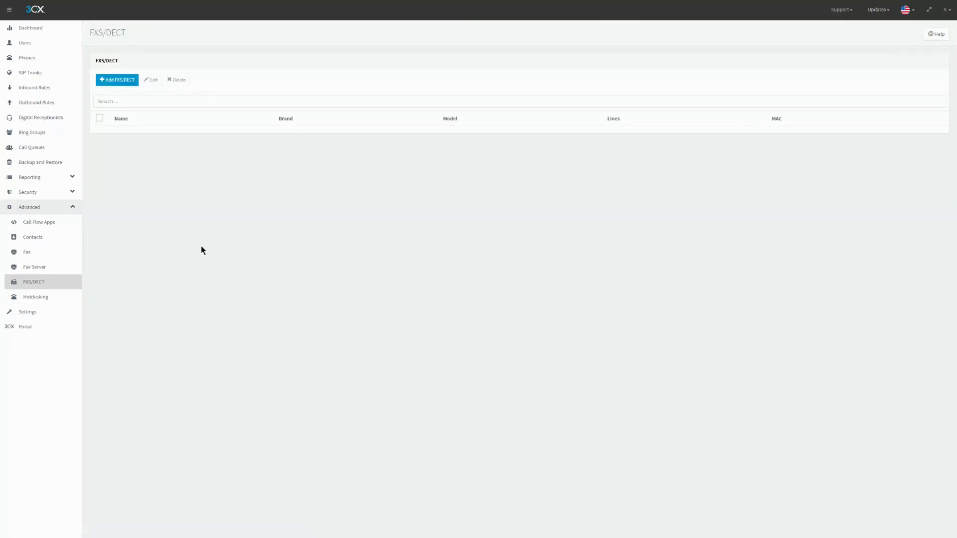
{"action": "left_click", "coordinate": [118, 75]}
{"action": "left_click", "coordinate": [432, 55]}
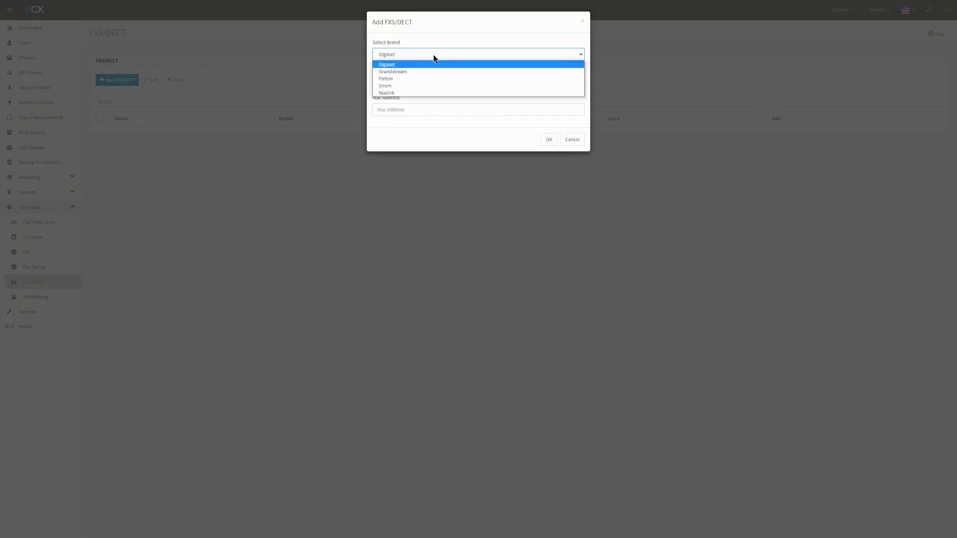
{"action": "left_click", "coordinate": [407, 80]}
{"action": "left_click", "coordinate": [408, 55]}
{"action": "left_click", "coordinate": [406, 72]}
{"action": "left_click", "coordinate": [405, 78]}
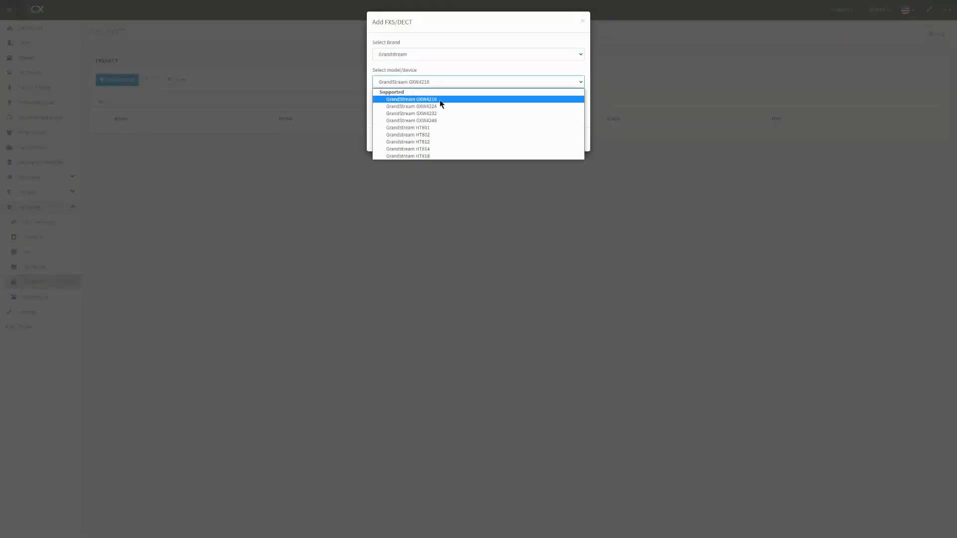
{"action": "left_click", "coordinate": [469, 82]}
- Browse the Snom DECT models, switch back to Grandstream GXW4216, and cancel without adding the device
{"action": "left_click", "coordinate": [470, 81]}
{"action": "left_click", "coordinate": [451, 55]}
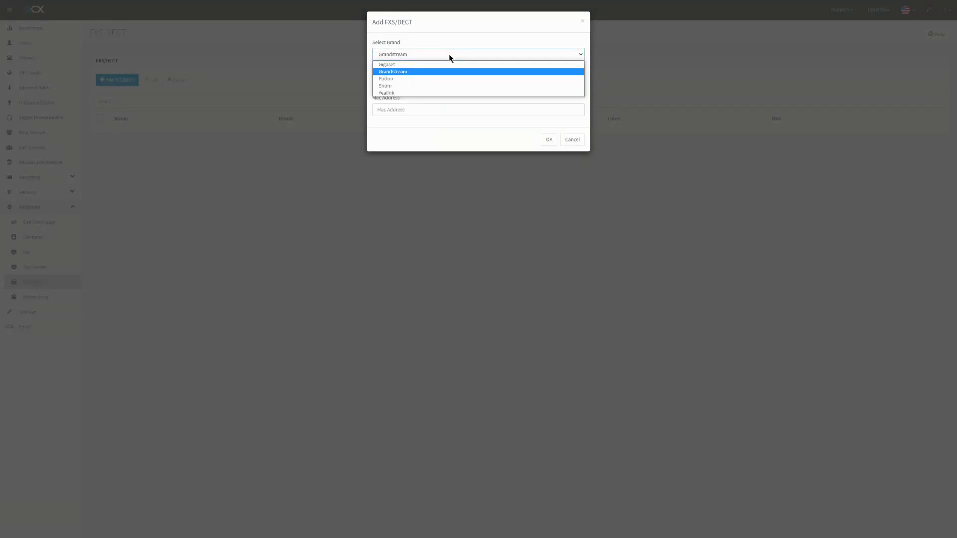
{"action": "left_click", "coordinate": [415, 87]}
{"action": "left_click", "coordinate": [422, 82]}
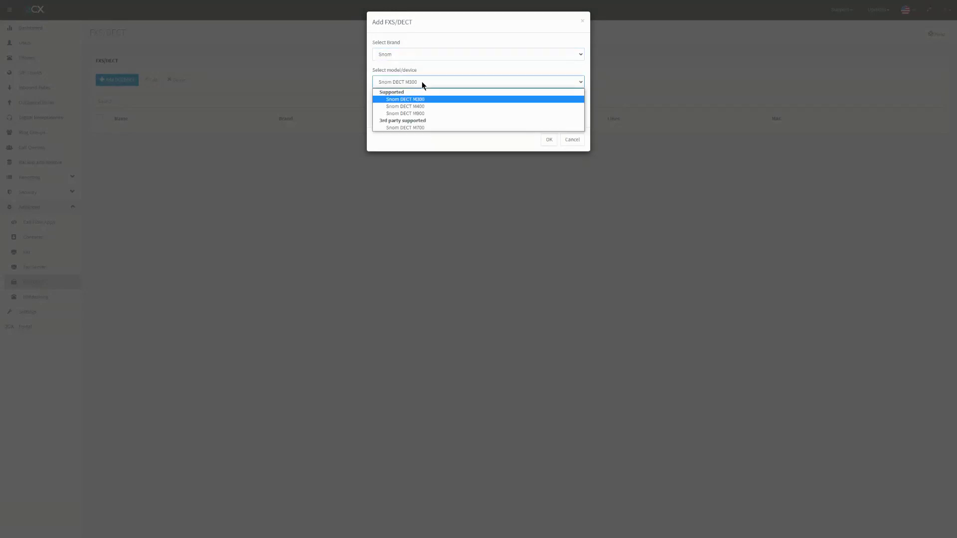
{"action": "left_click", "coordinate": [412, 57]}
{"action": "left_click", "coordinate": [410, 72]}
{"action": "left_click", "coordinate": [418, 84]}
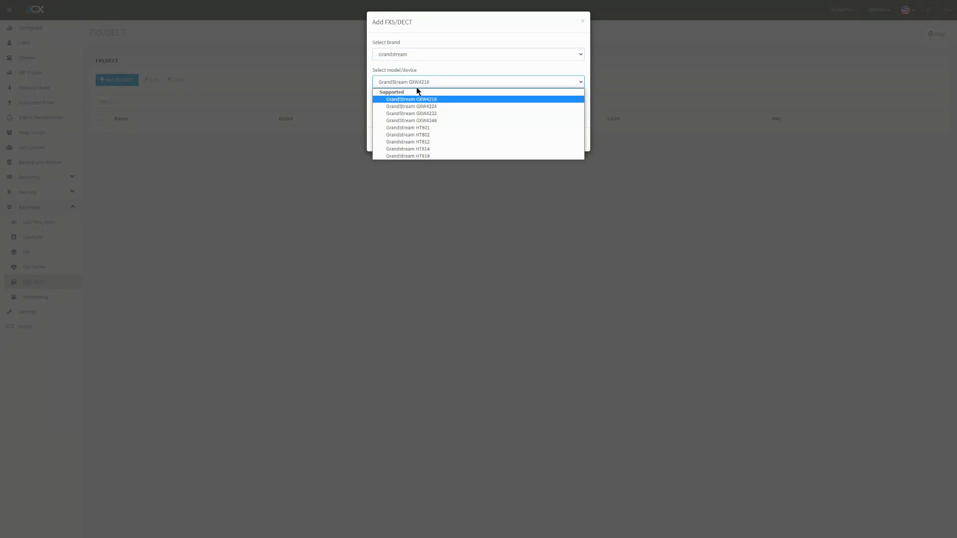
{"action": "left_click", "coordinate": [417, 87]}
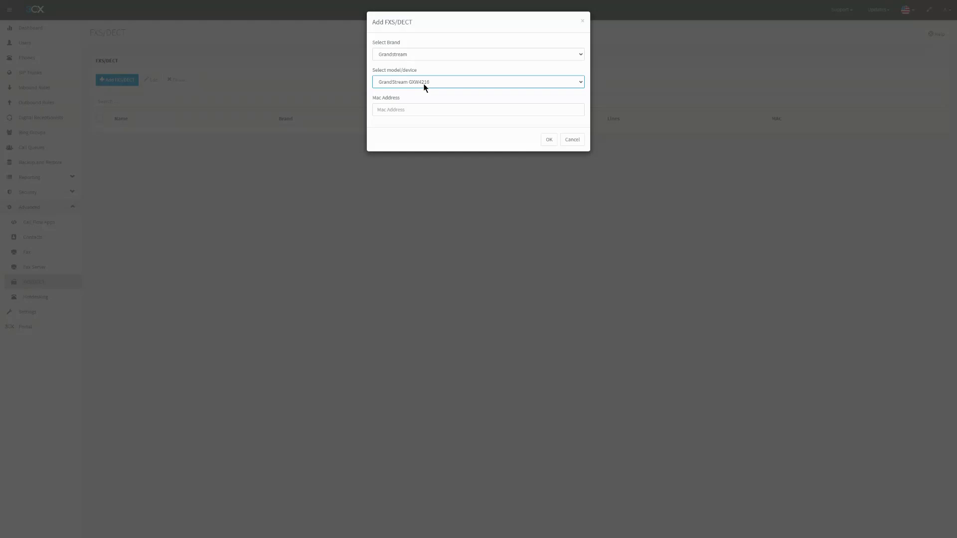
{"action": "left_click", "coordinate": [578, 148]}
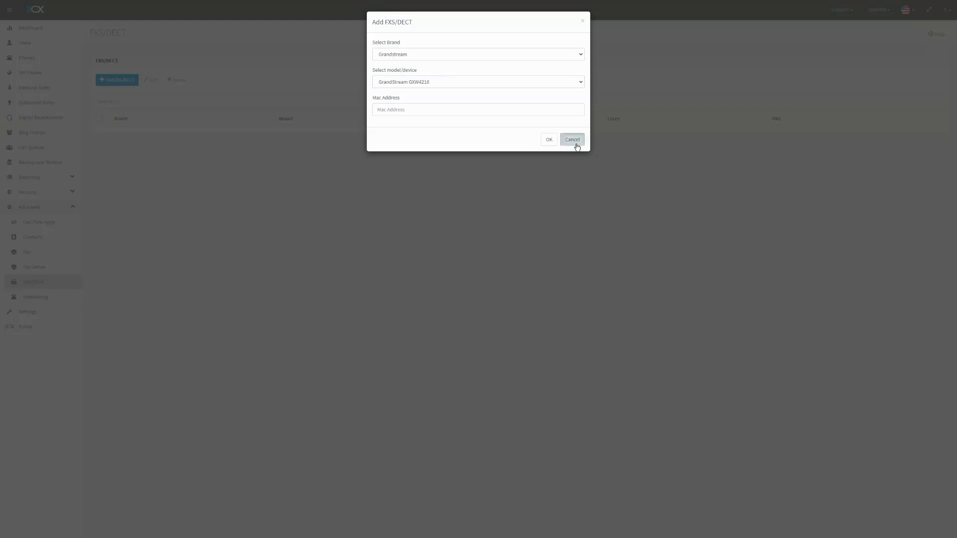
{"action": "left_click", "coordinate": [575, 142]}
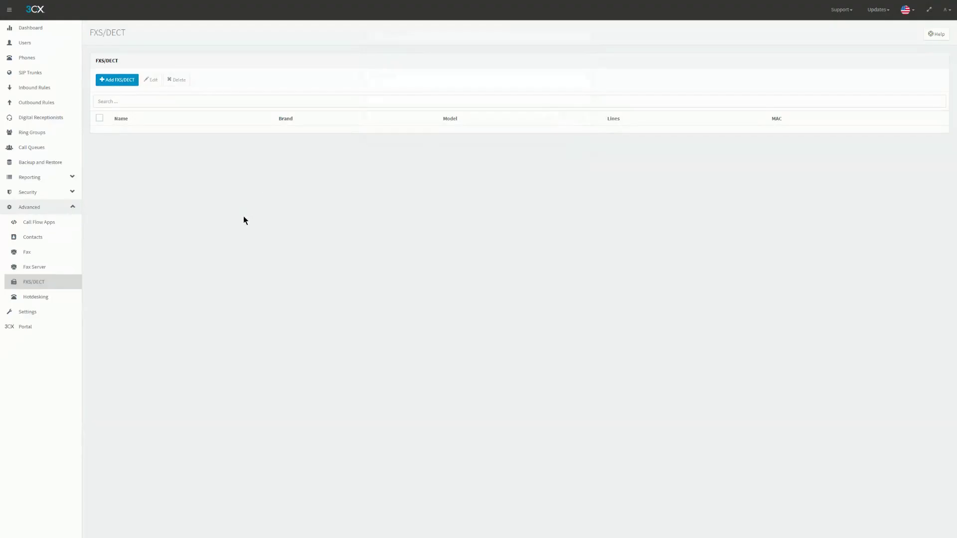